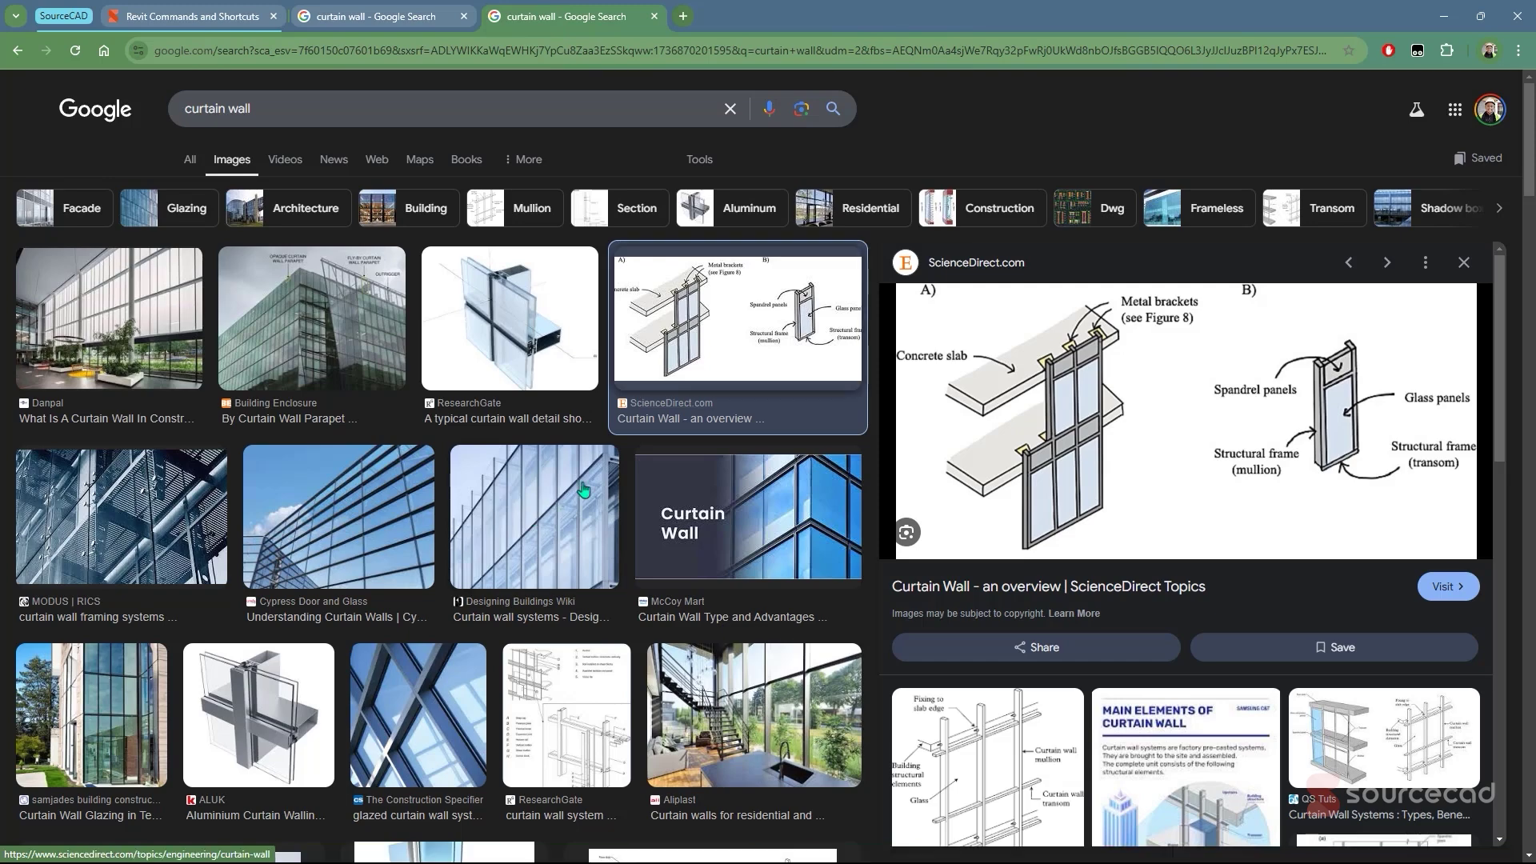
Switch to Revit and create a new project from the Architectural Template
click(1429, 26)
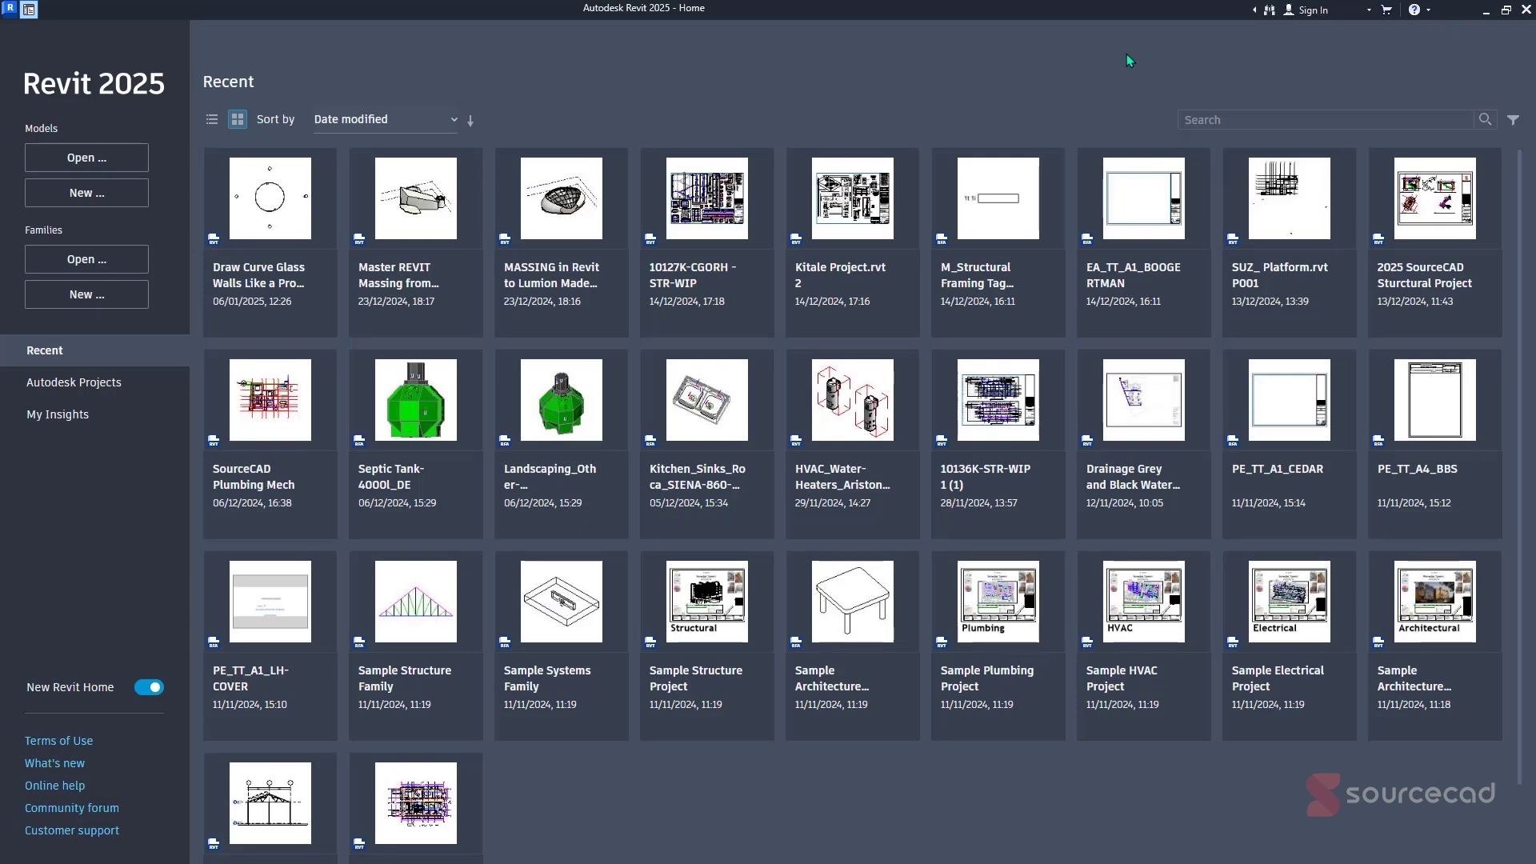
click(132, 196)
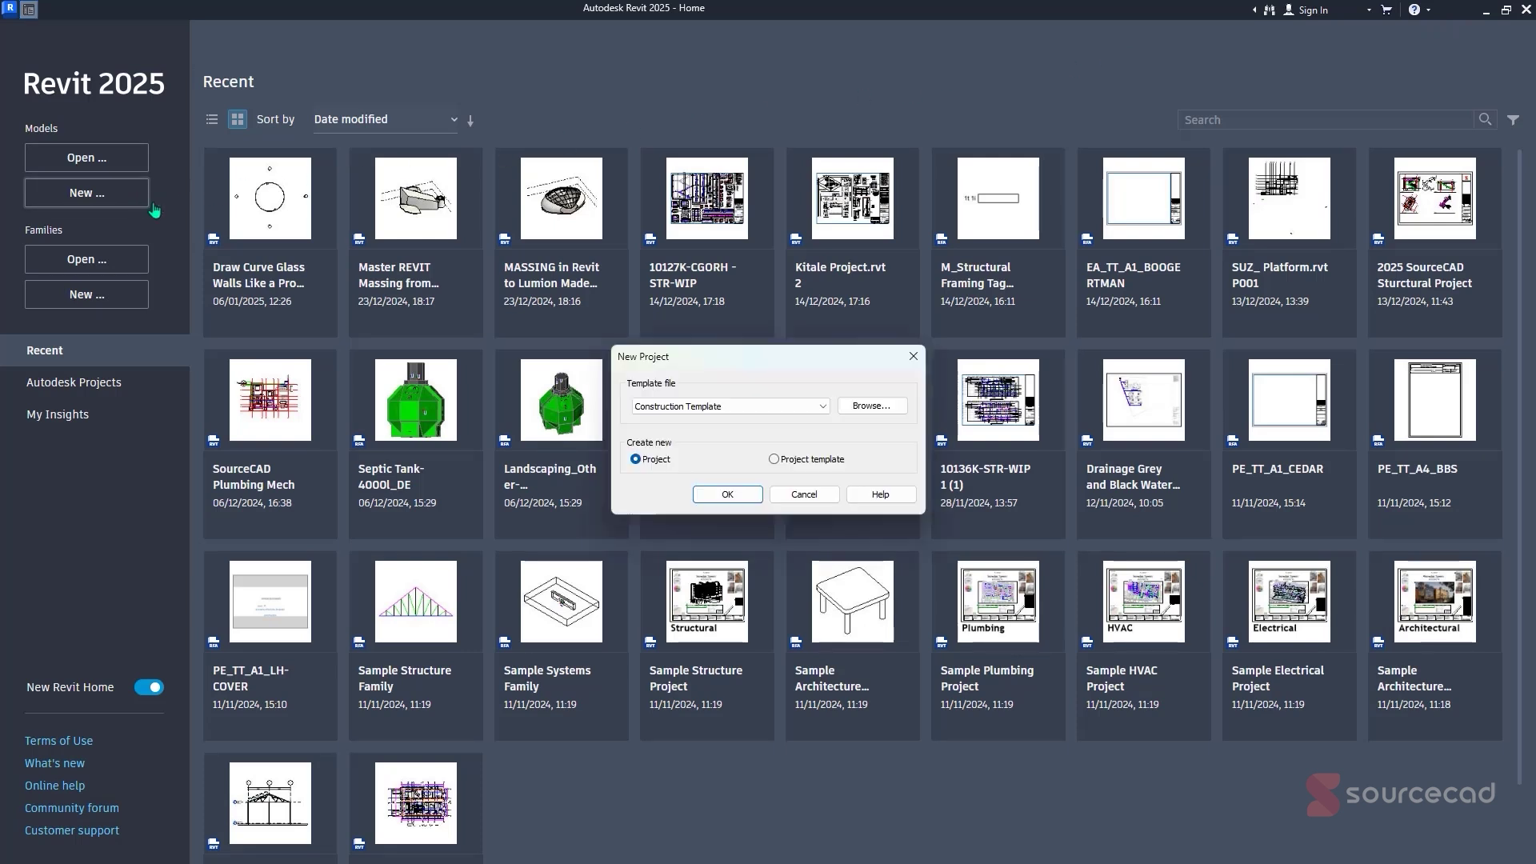
click(724, 406)
click(688, 418)
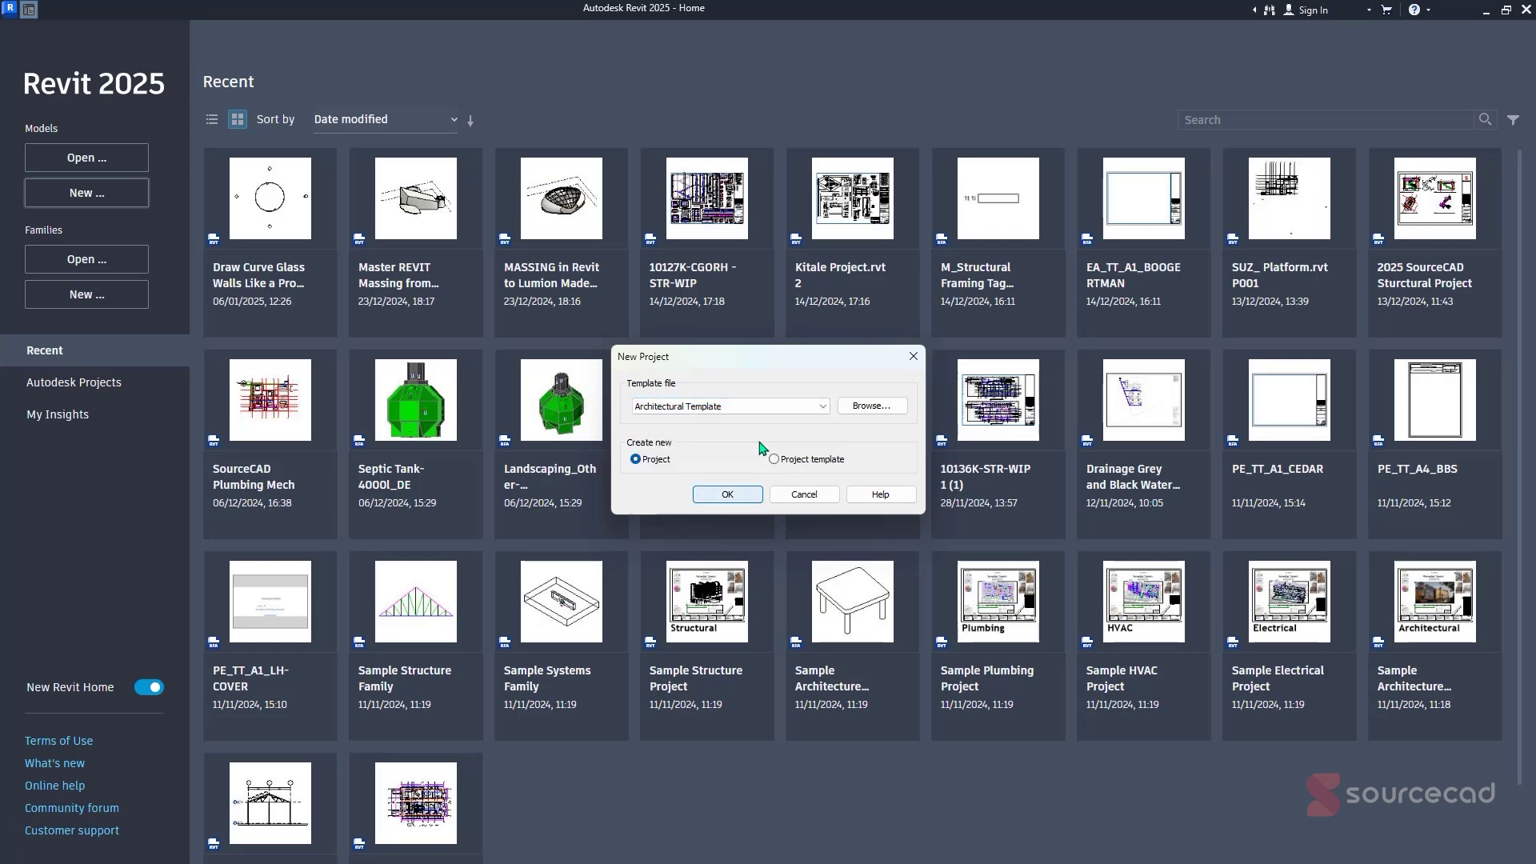
click(727, 495)
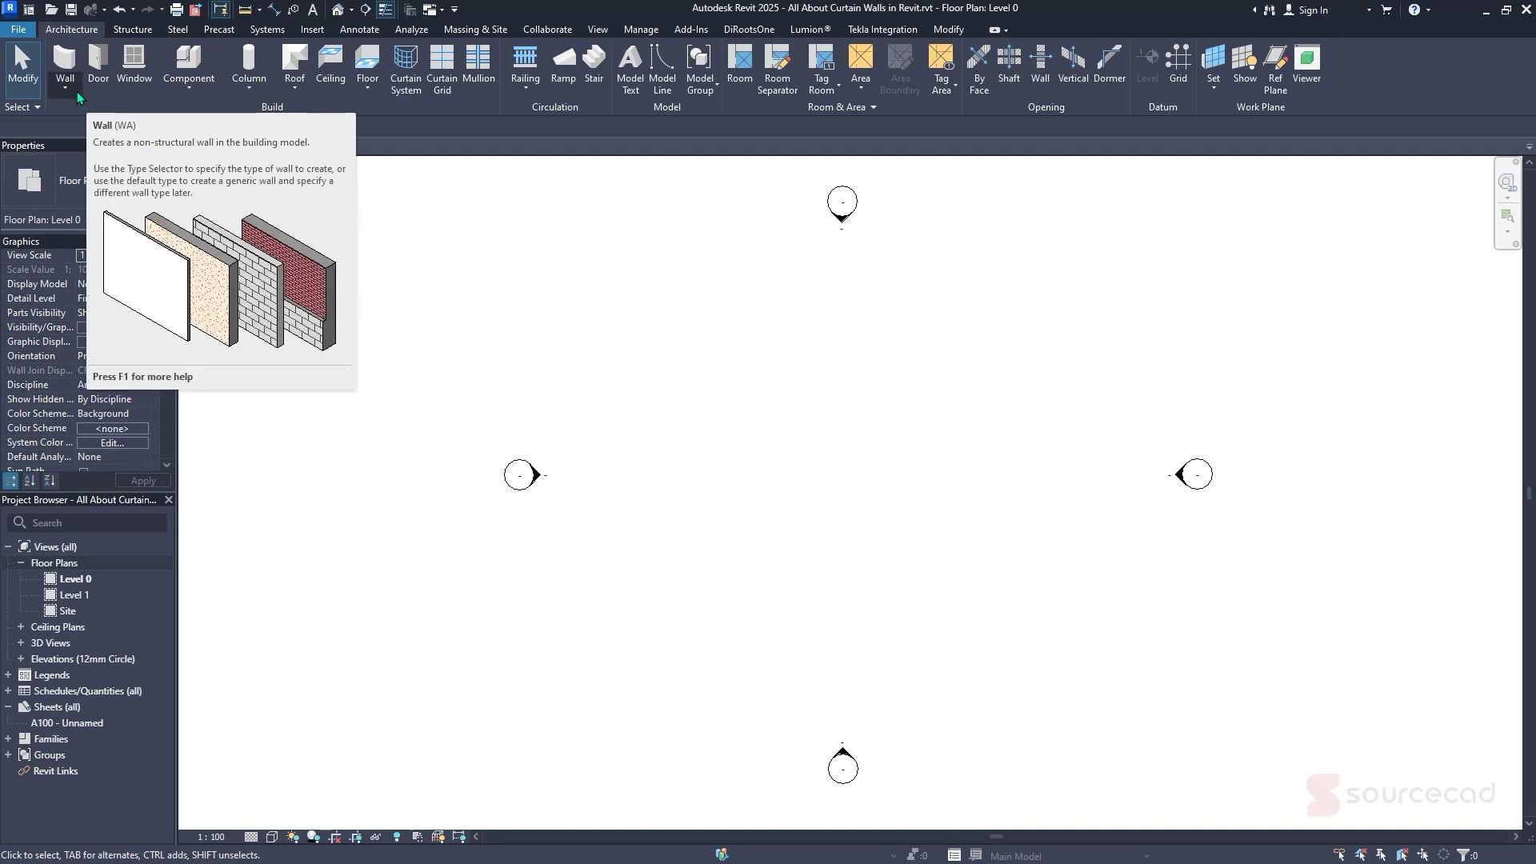
Draw a horizontal Curtain_Wall-Empty wall about 9400 mm long in the upper part of the Level 0 plan
key(w)
key(a)
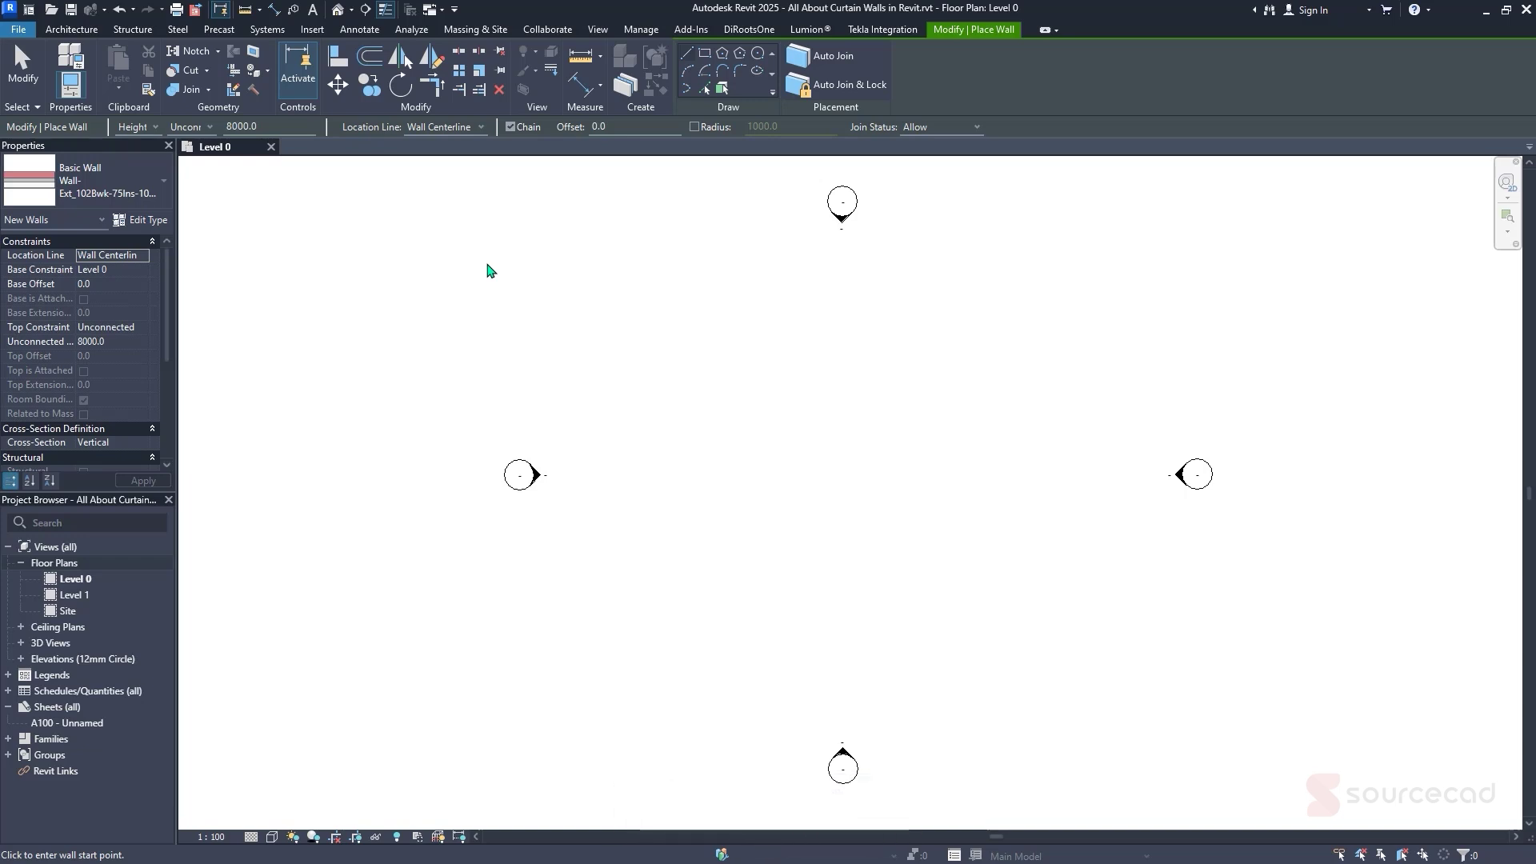
click(123, 166)
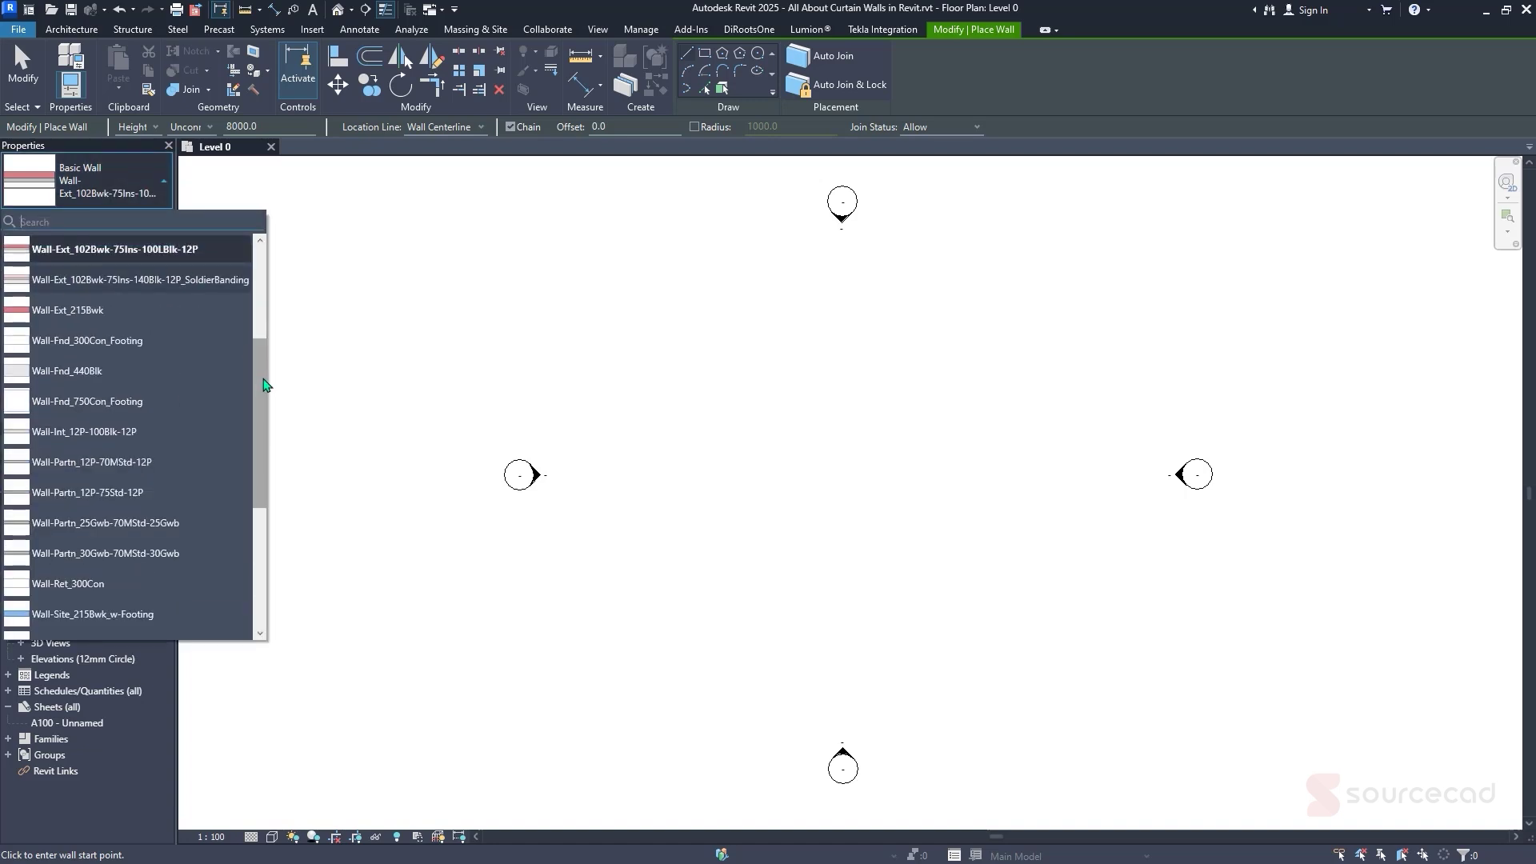
drag(264, 384, 258, 285)
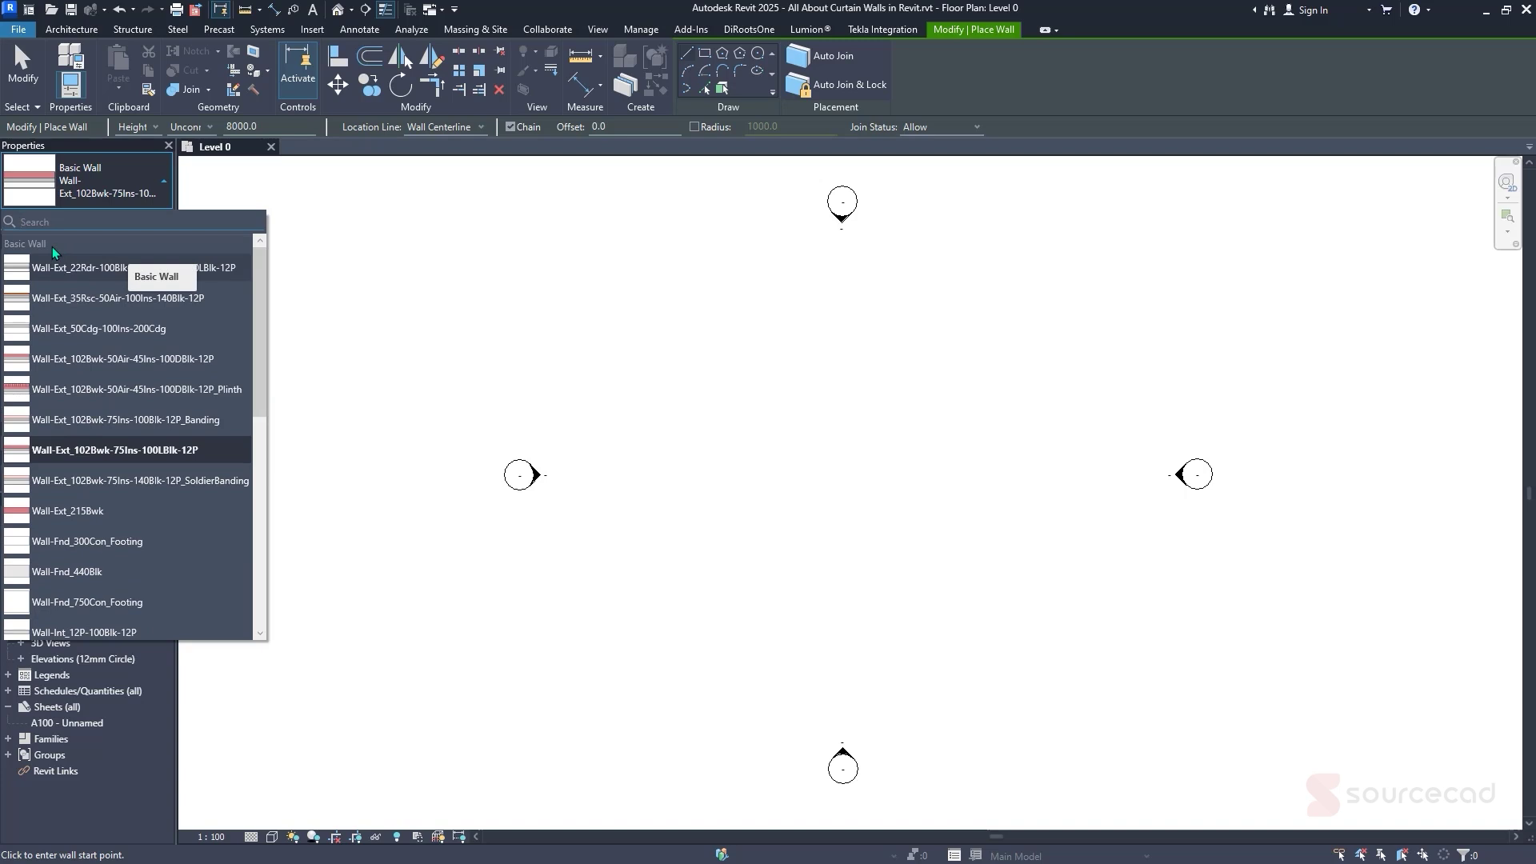
scroll(233, 489, down, 10)
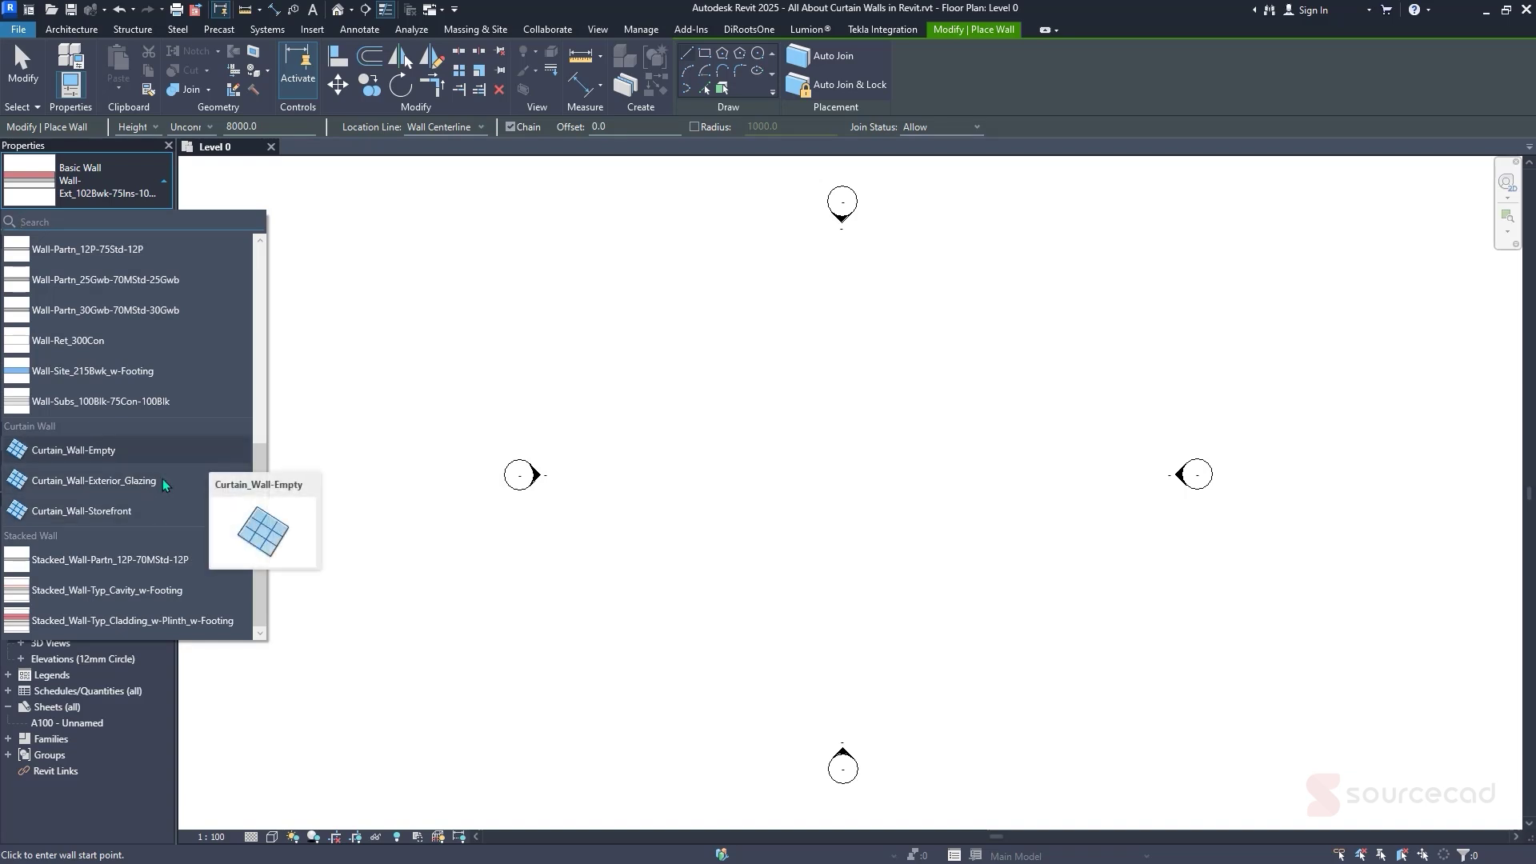
click(165, 451)
click(627, 361)
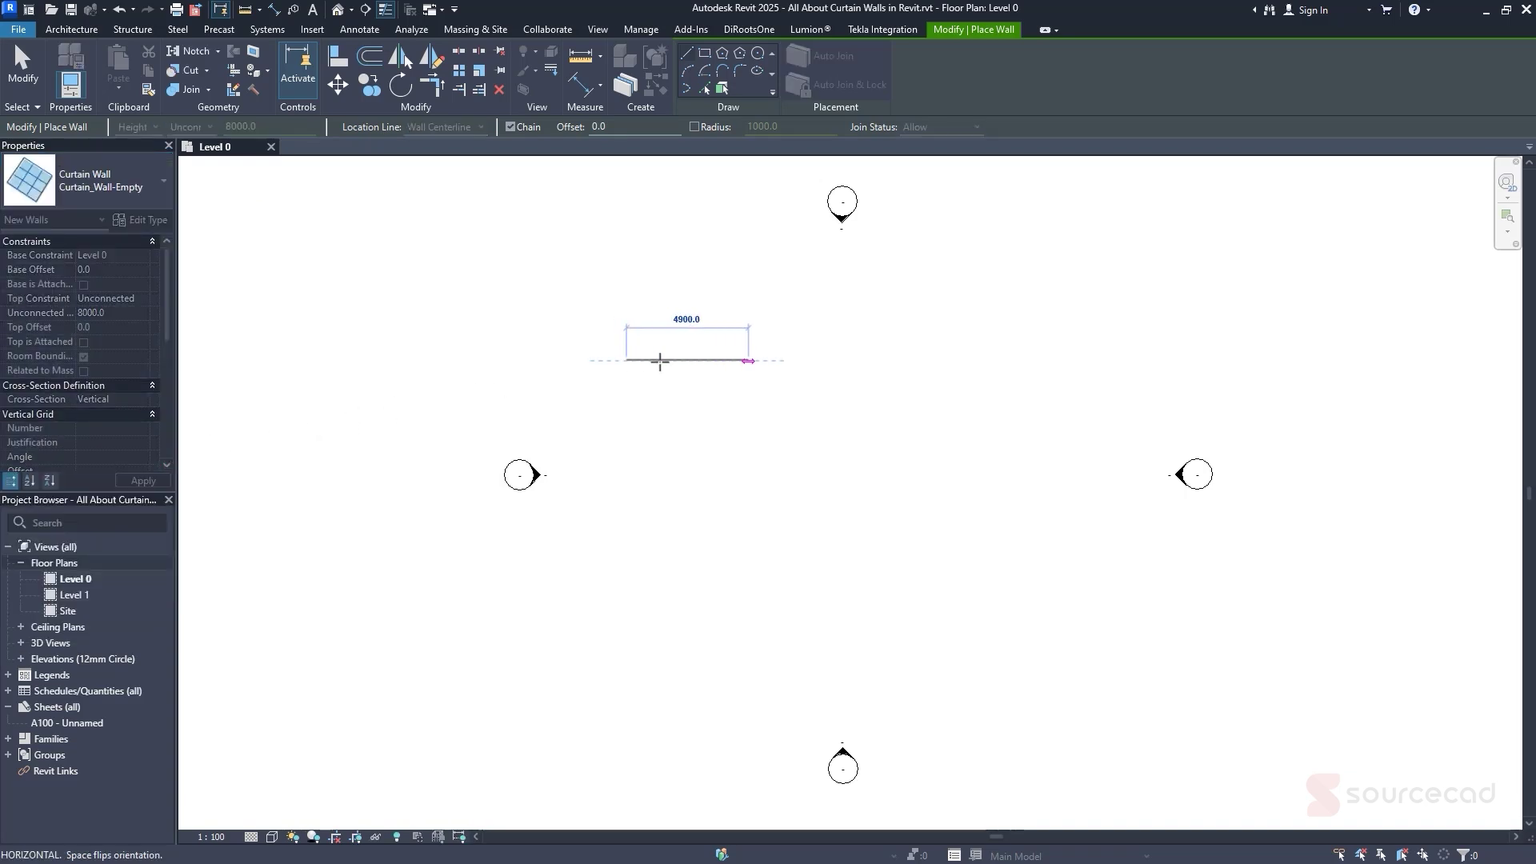
click(861, 361)
key(Escape)
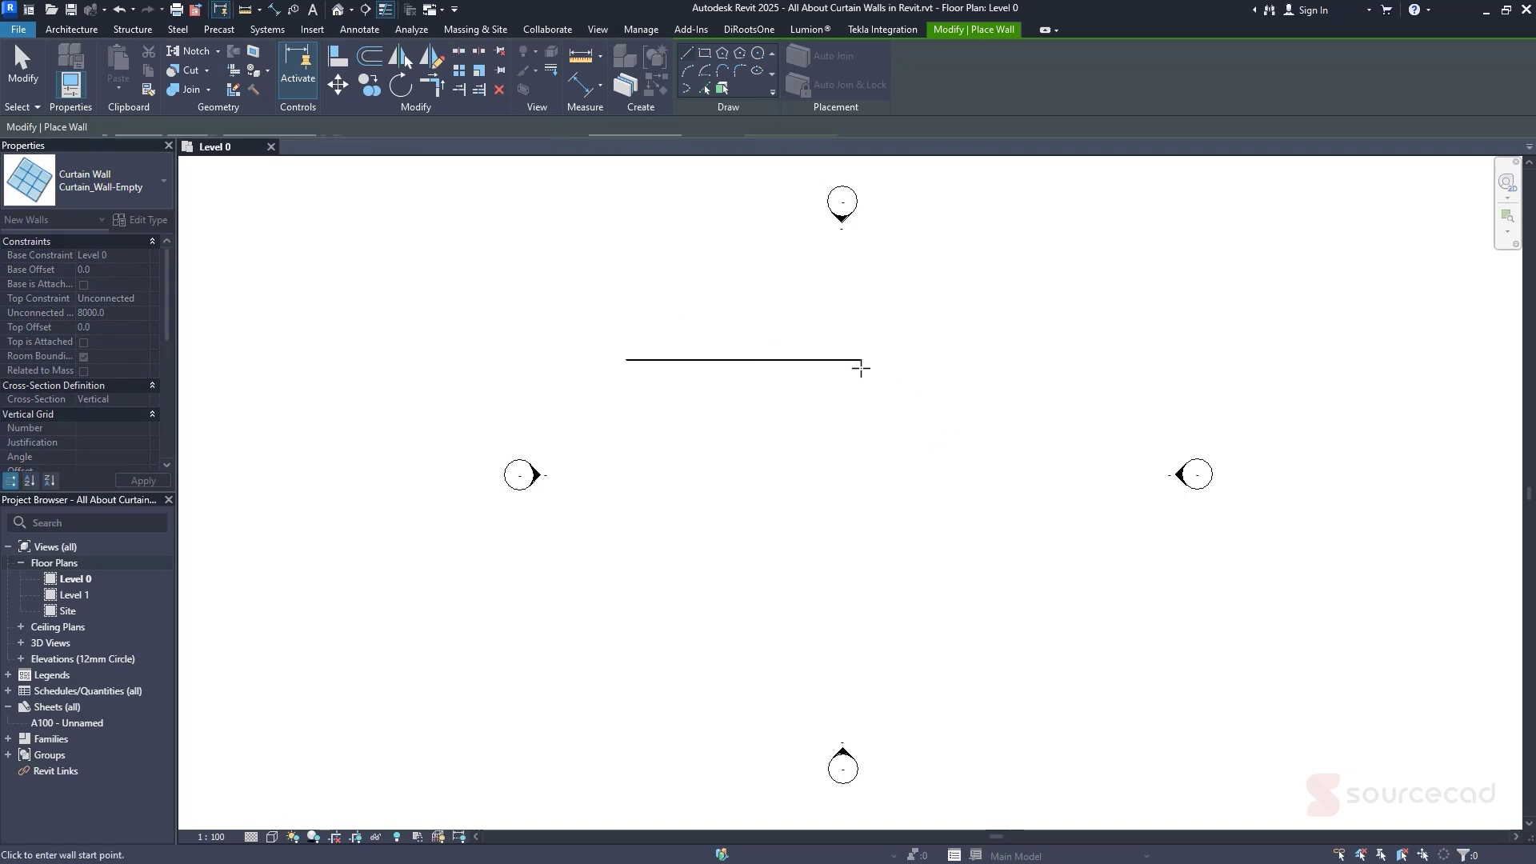
Draw a parallel Curtain_Wall-Exterior_Glazing wall about 9400 mm long, 3000 mm below the empty curtain wall
click(168, 197)
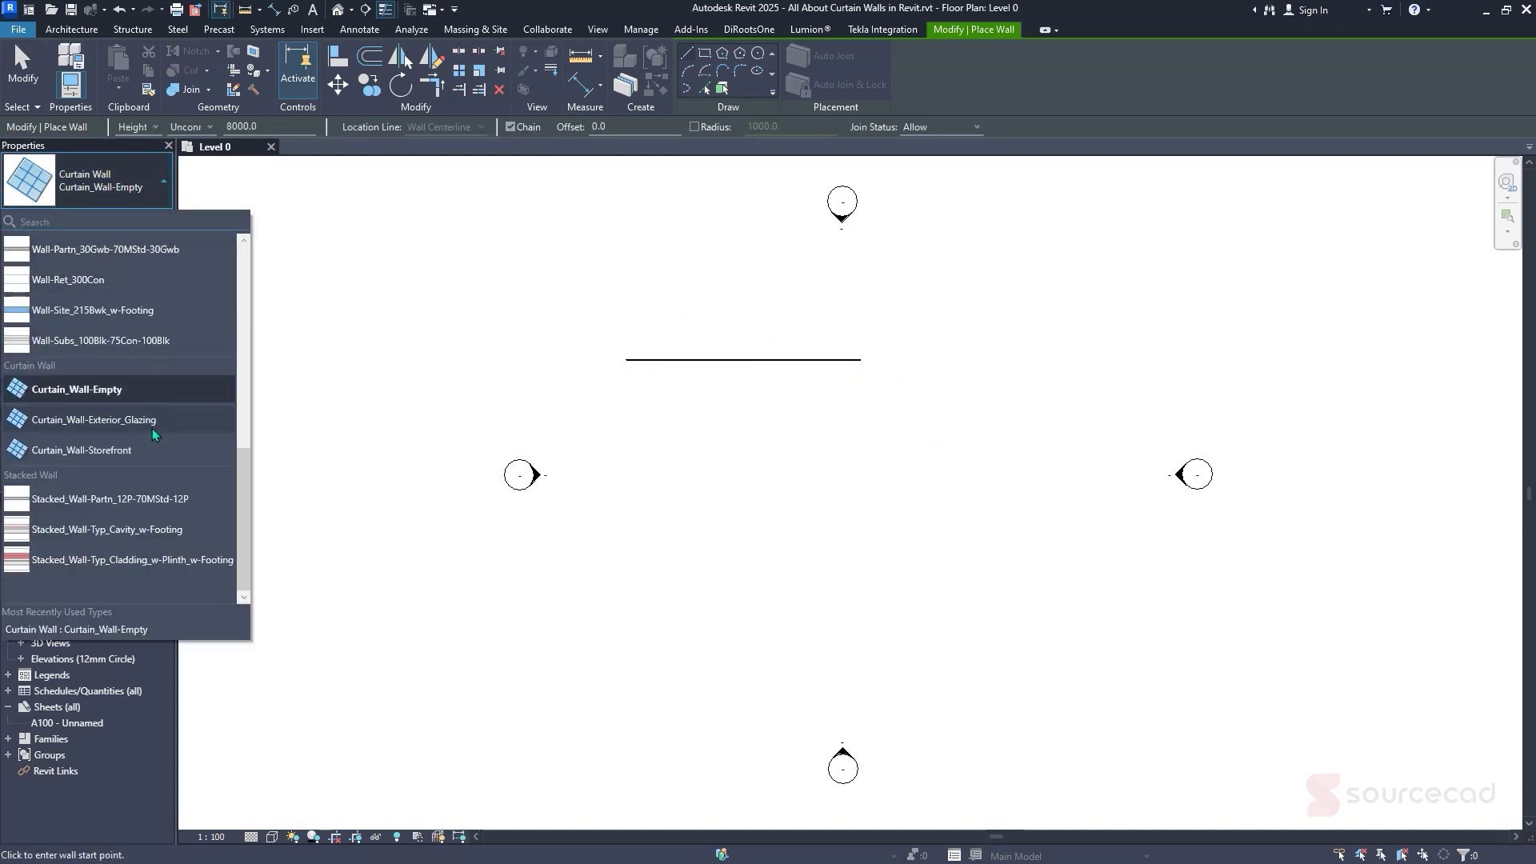
click(152, 427)
click(630, 436)
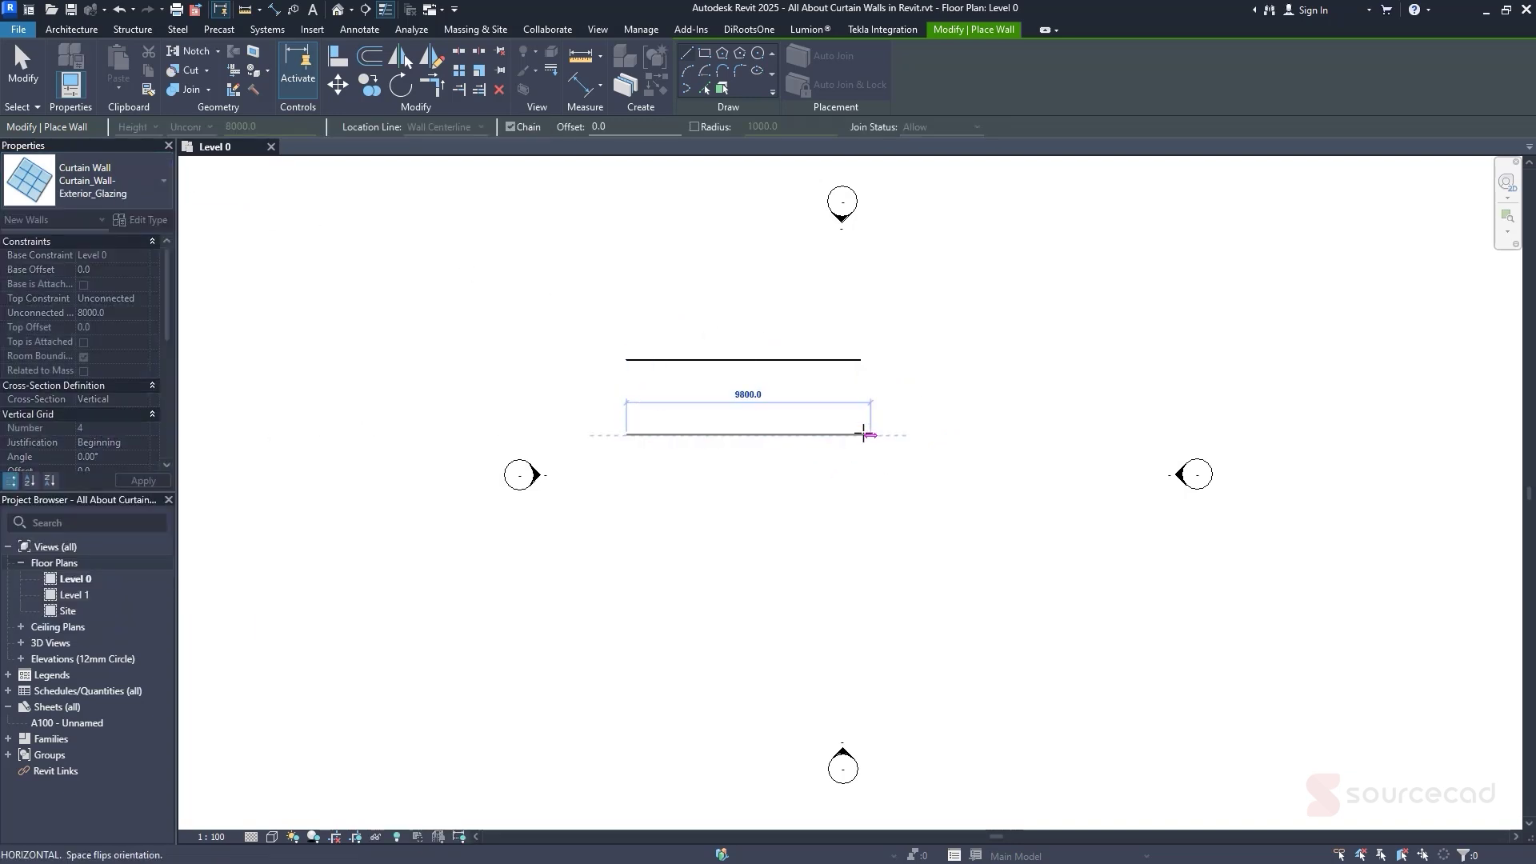
click(863, 437)
key(Escape)
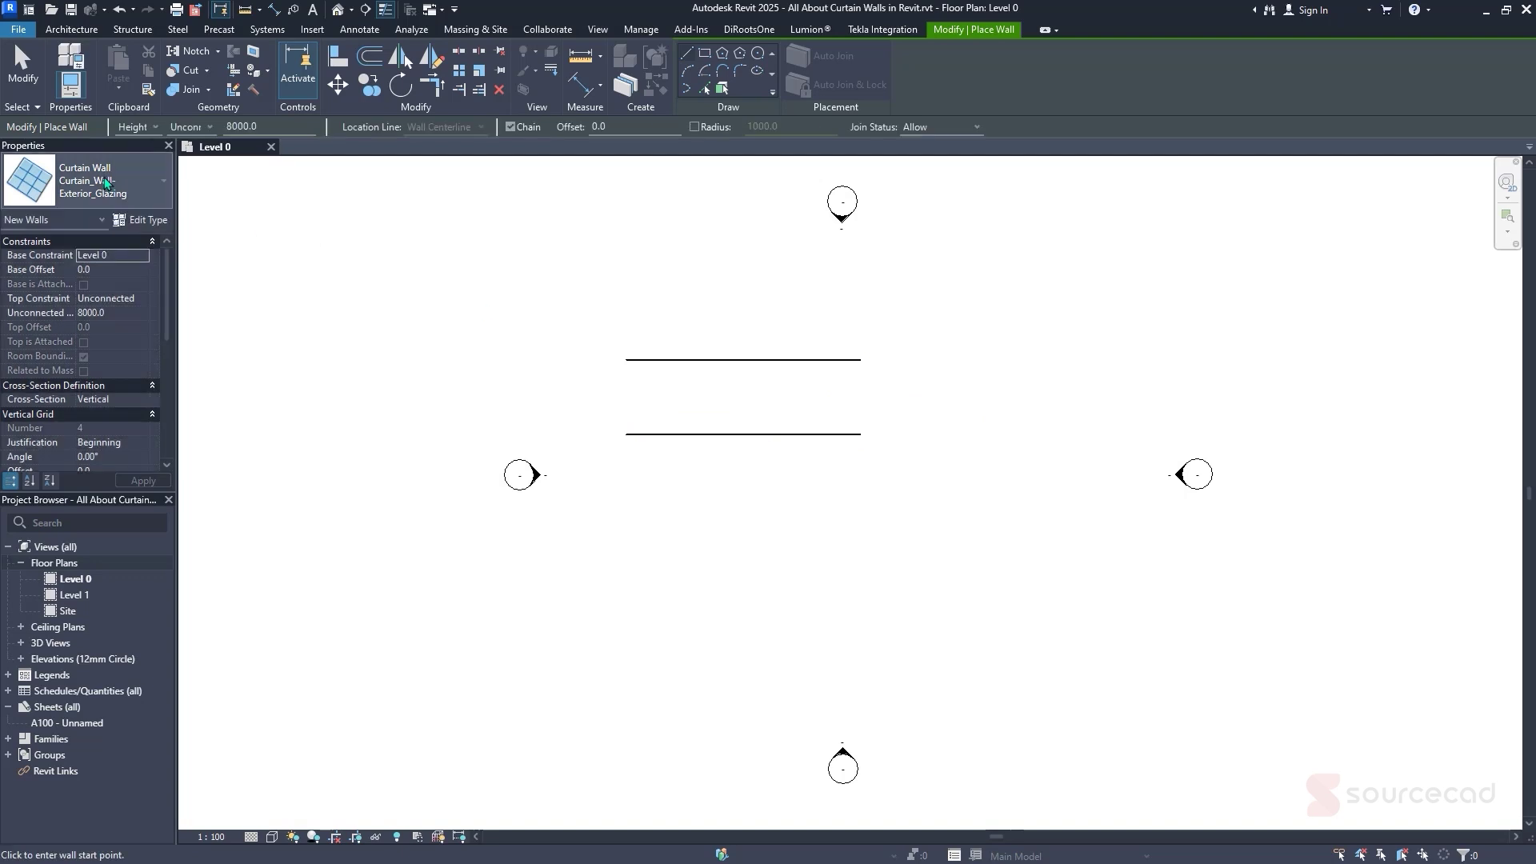
Draw a third parallel wall of type Curtain_Wall-Storefront, about 9400 mm long, 3000 mm below the exterior glazing wall
click(164, 181)
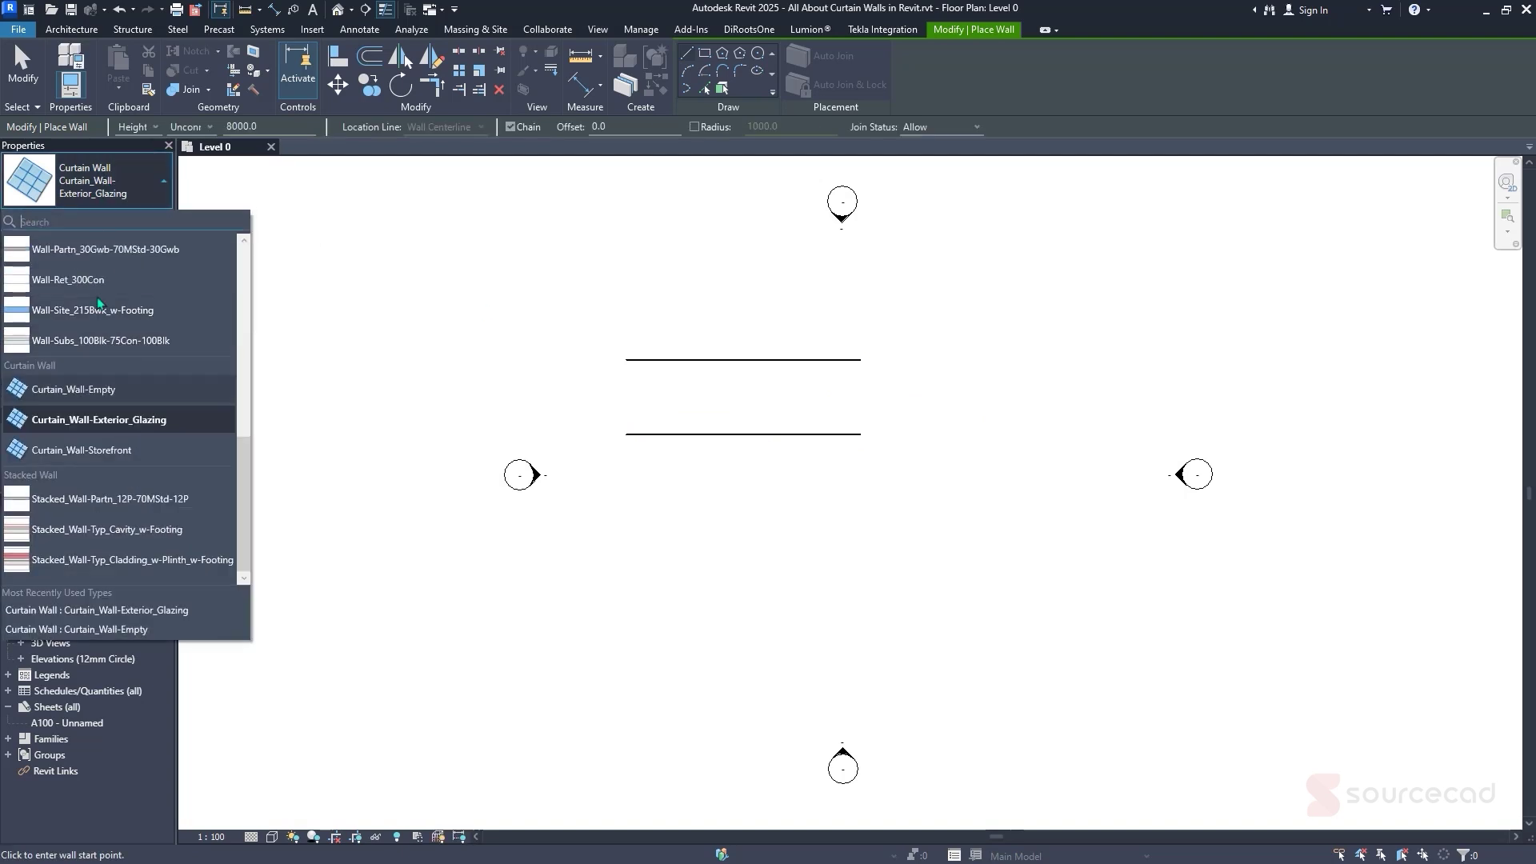
click(628, 510)
click(858, 513)
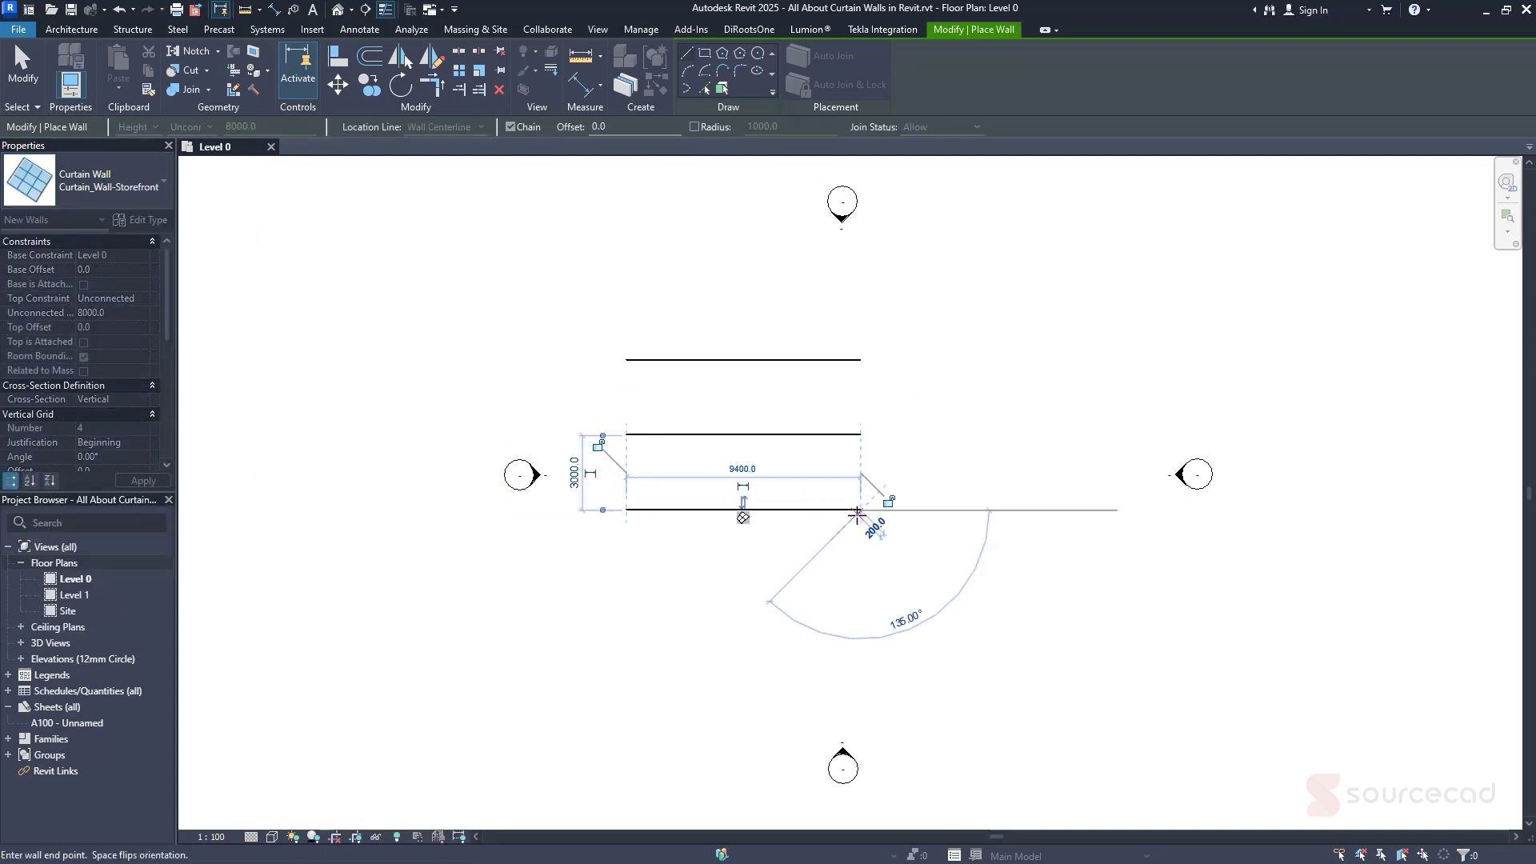
key(Escape)
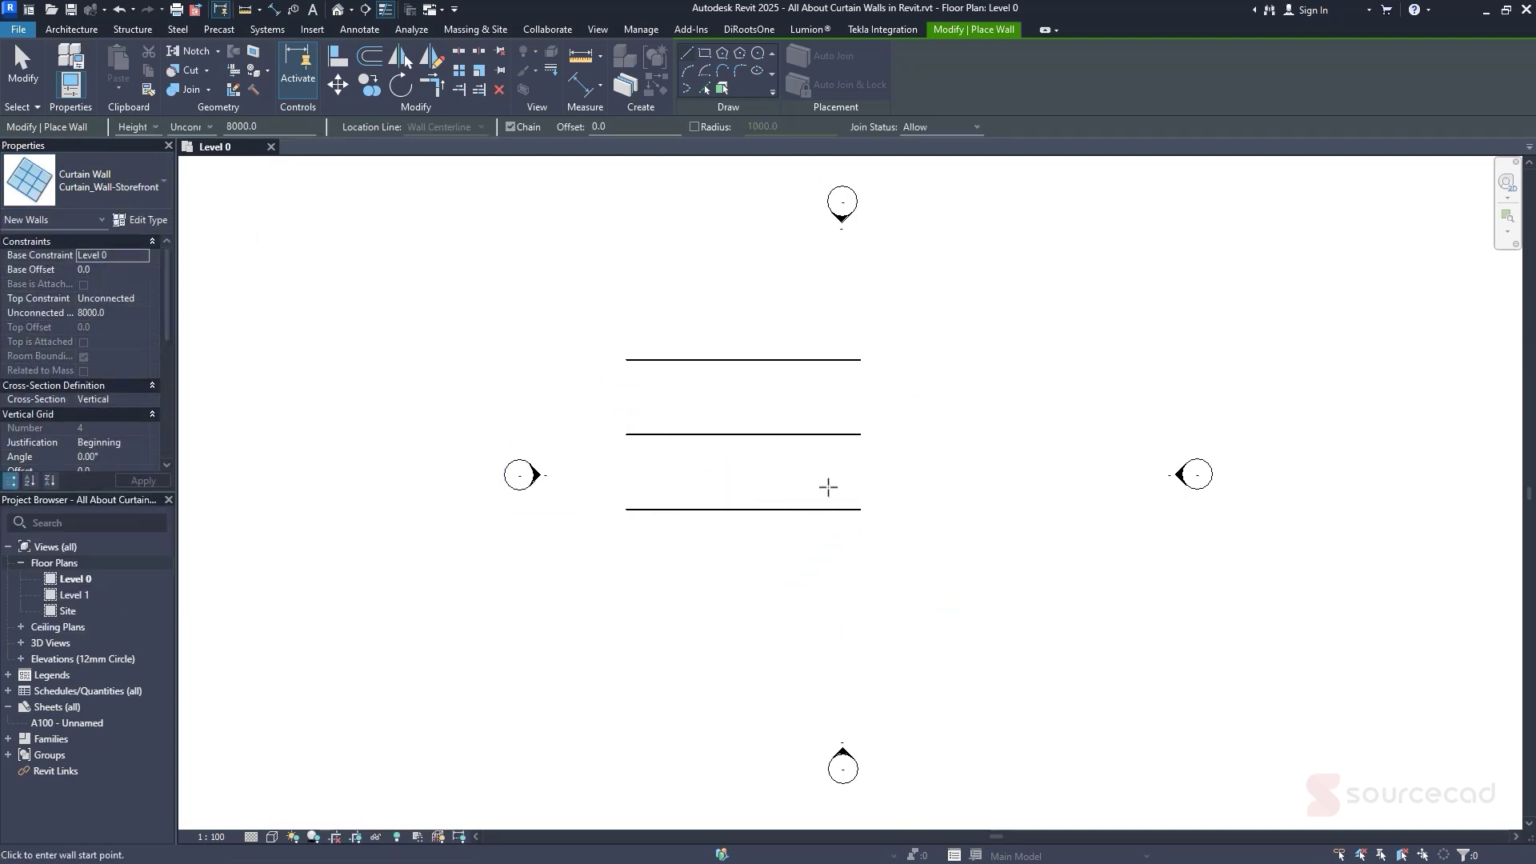
Show the model in the default 3D view and hide the Level 0 and Level 1 datums there
click(339, 10)
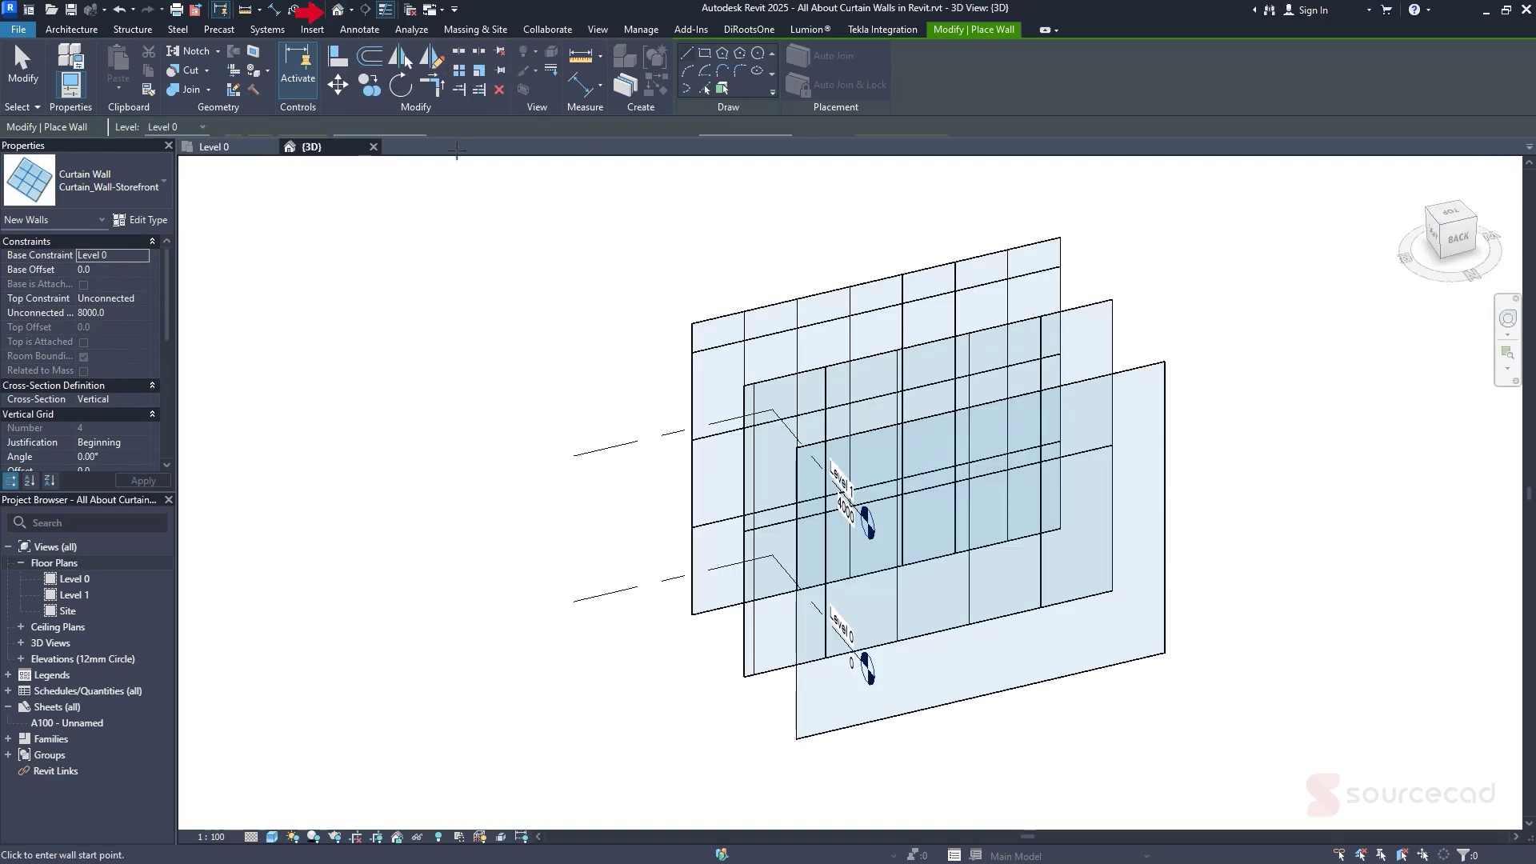
key(Escape)
click(588, 590)
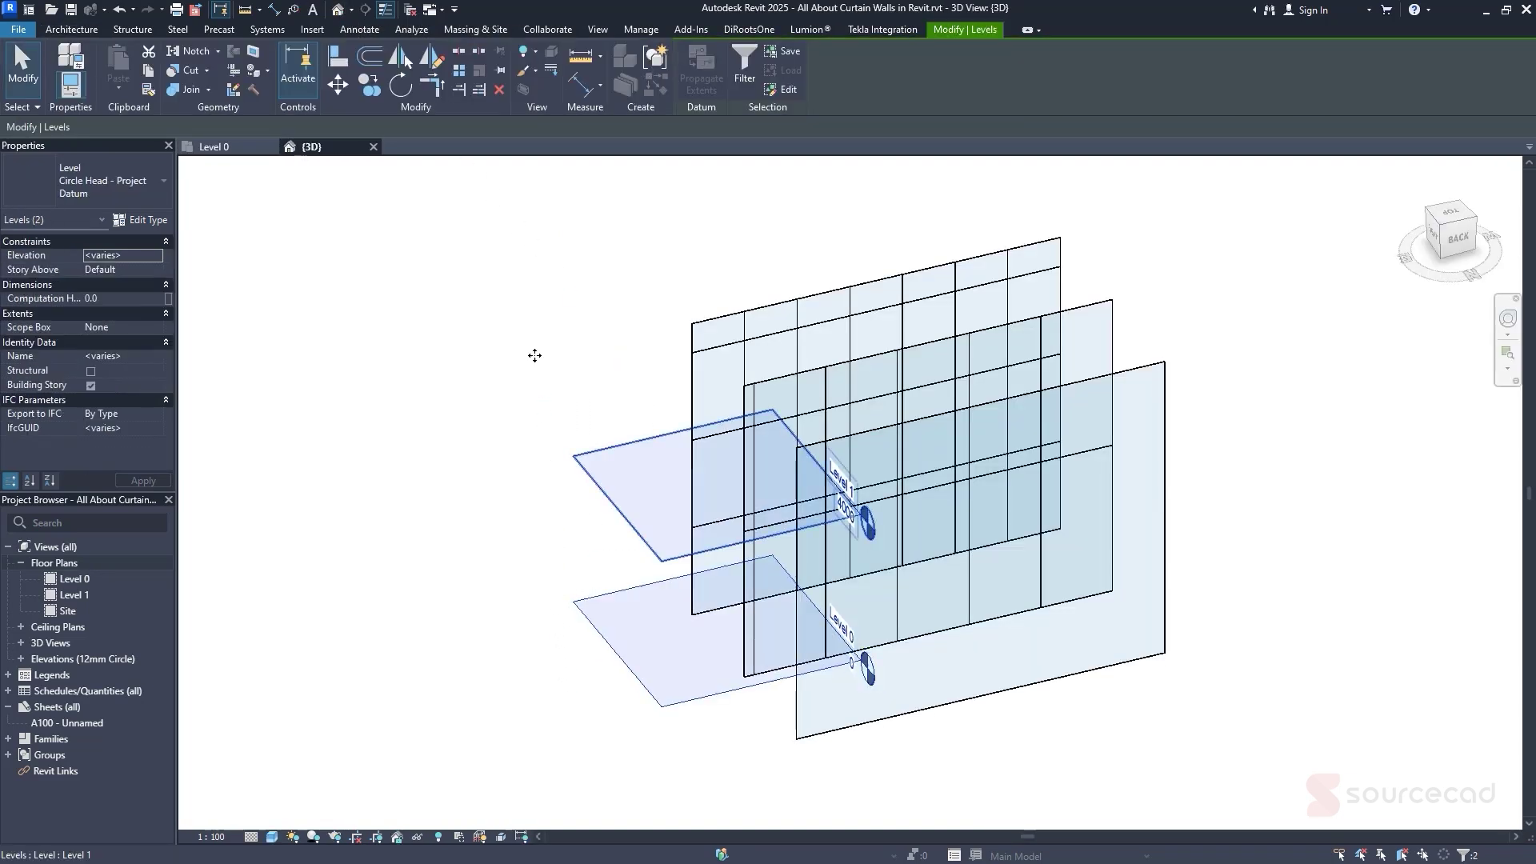
key(e)
key(h)
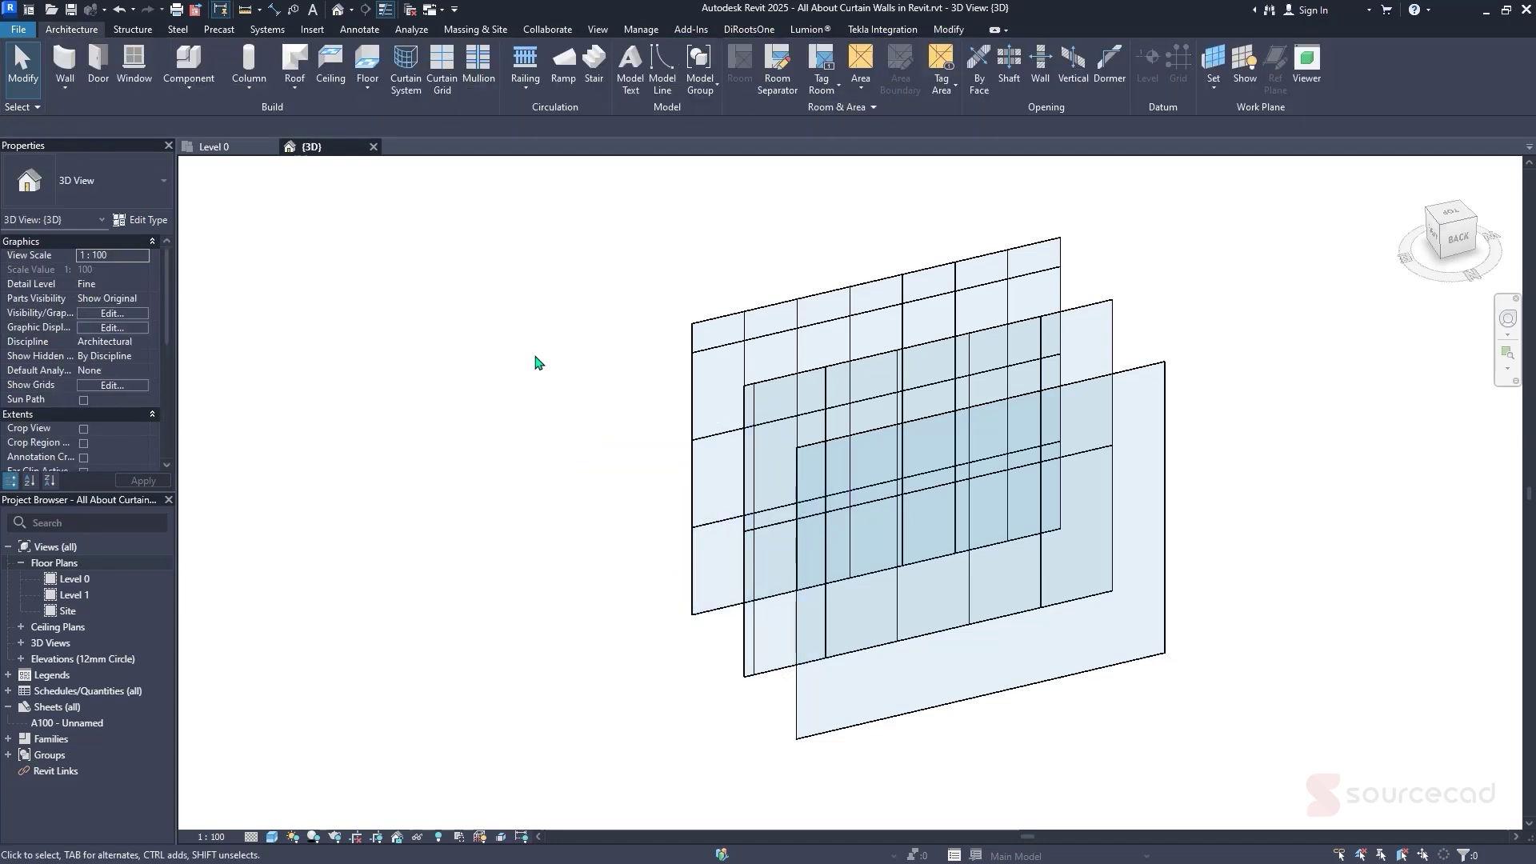
Tile the Level 0 floor plan and the 3D view side by side
click(222, 151)
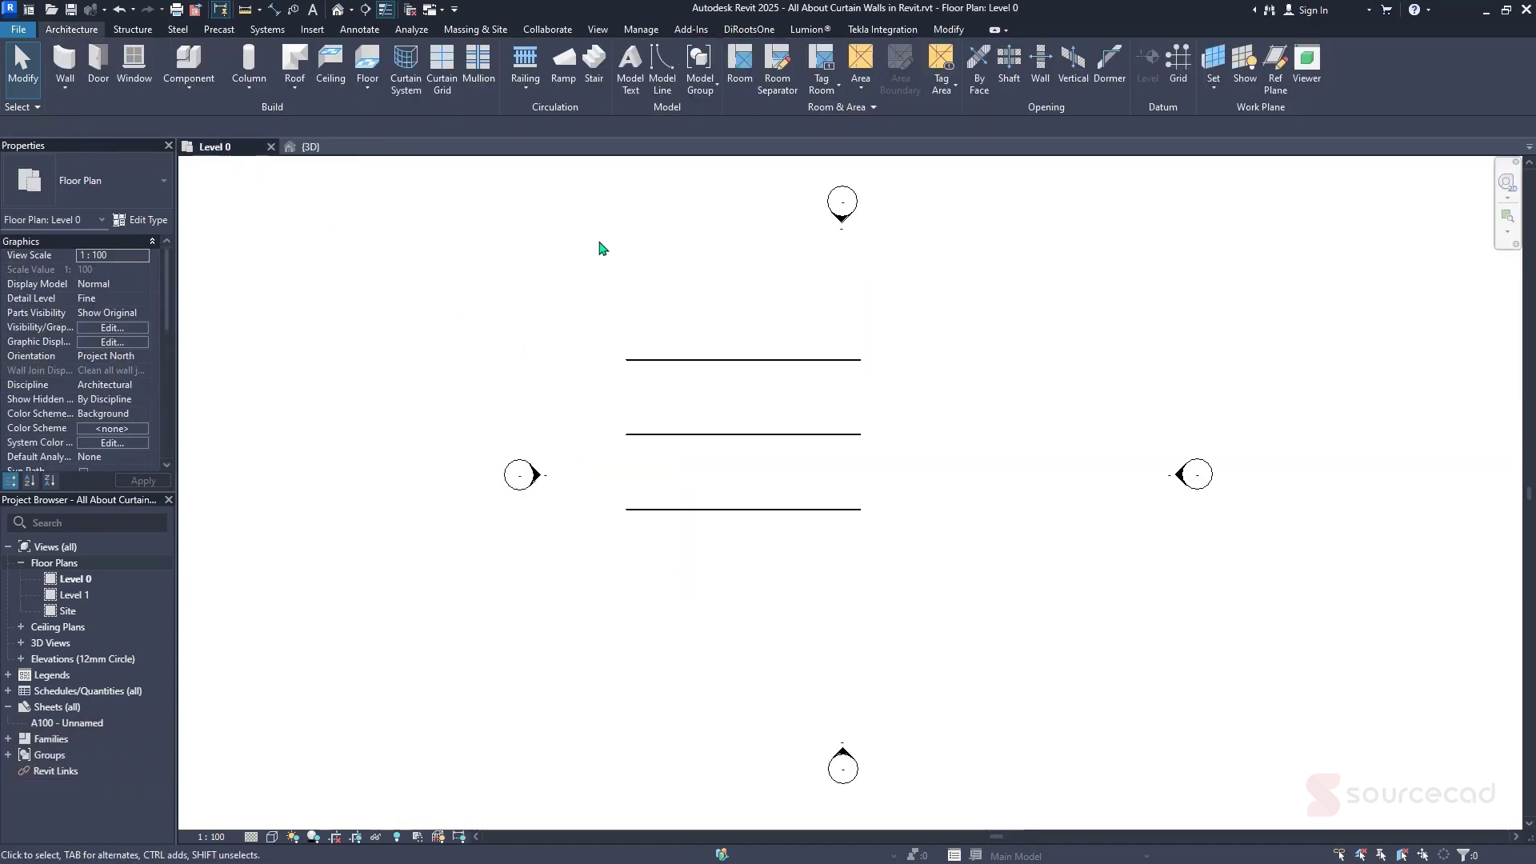
key(w)
key(t)
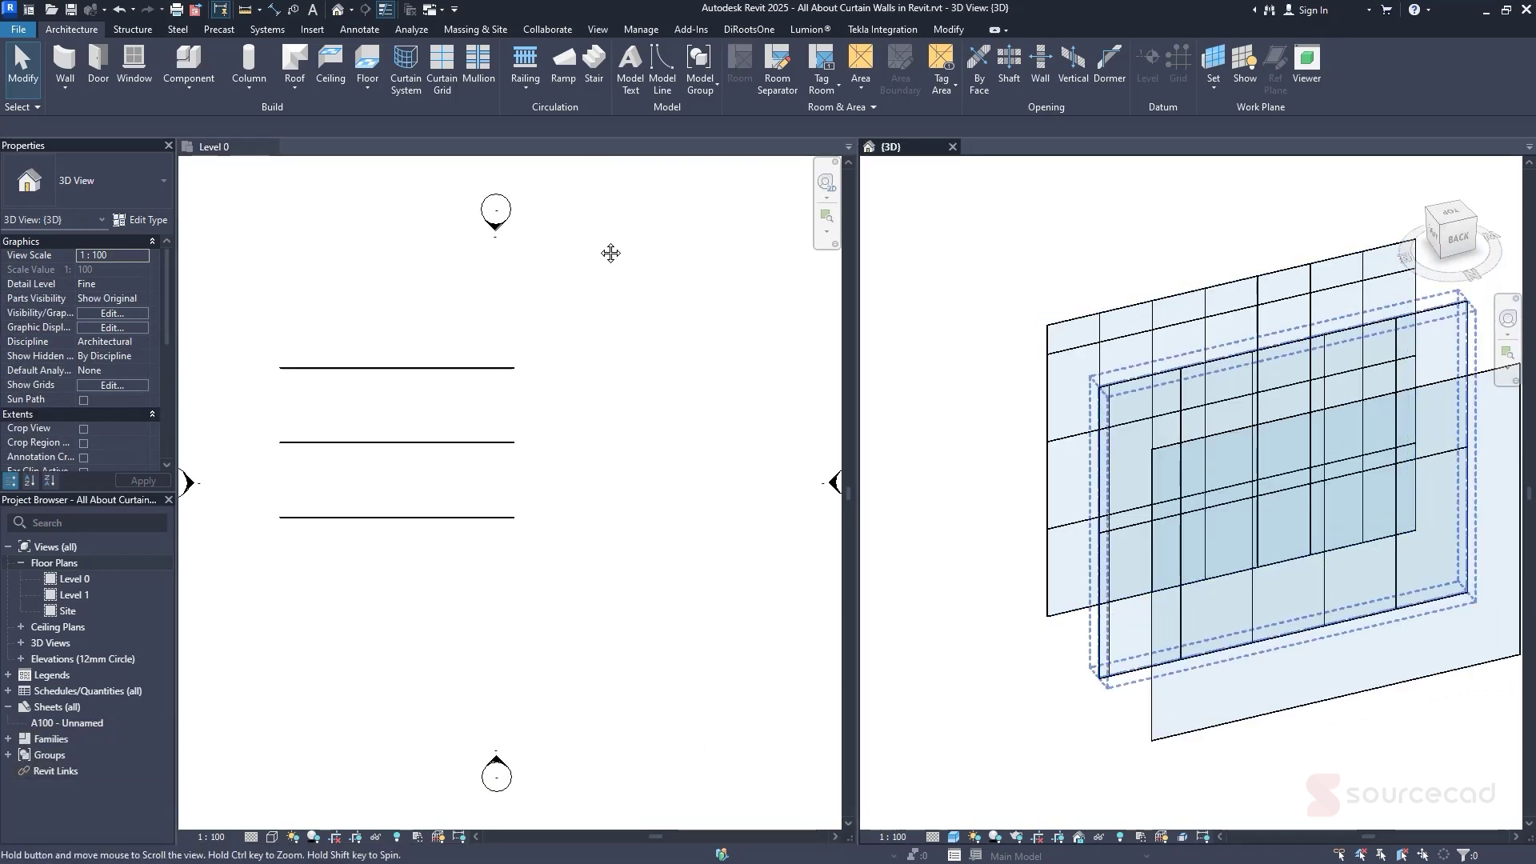
shift+middle_drag(1040, 368, 1395, 433)
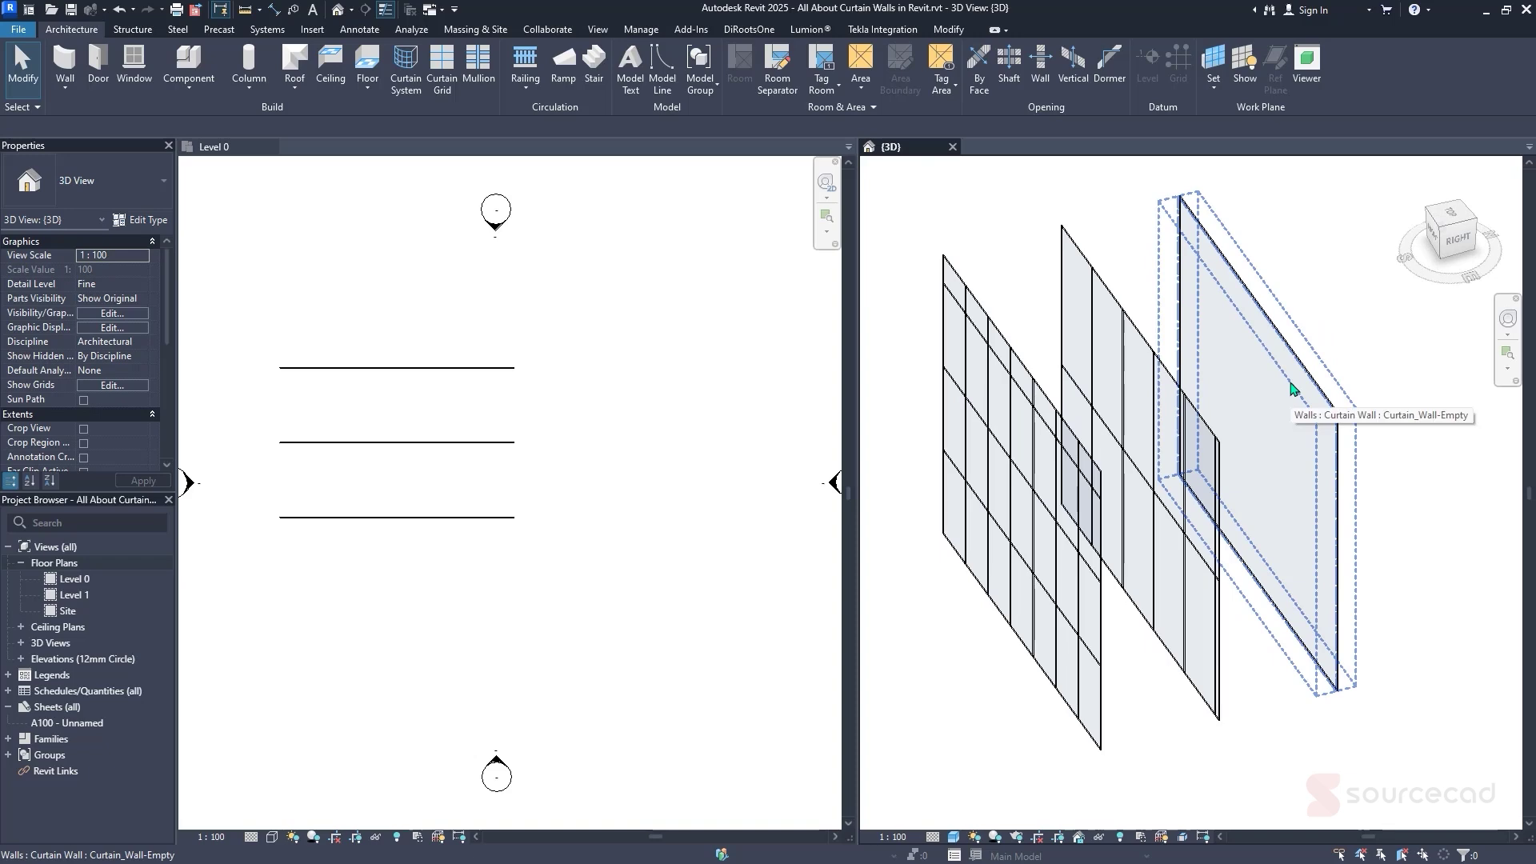
Inspect the empty, exterior glazing and storefront curtain walls one after another in the 3D view
click(1276, 339)
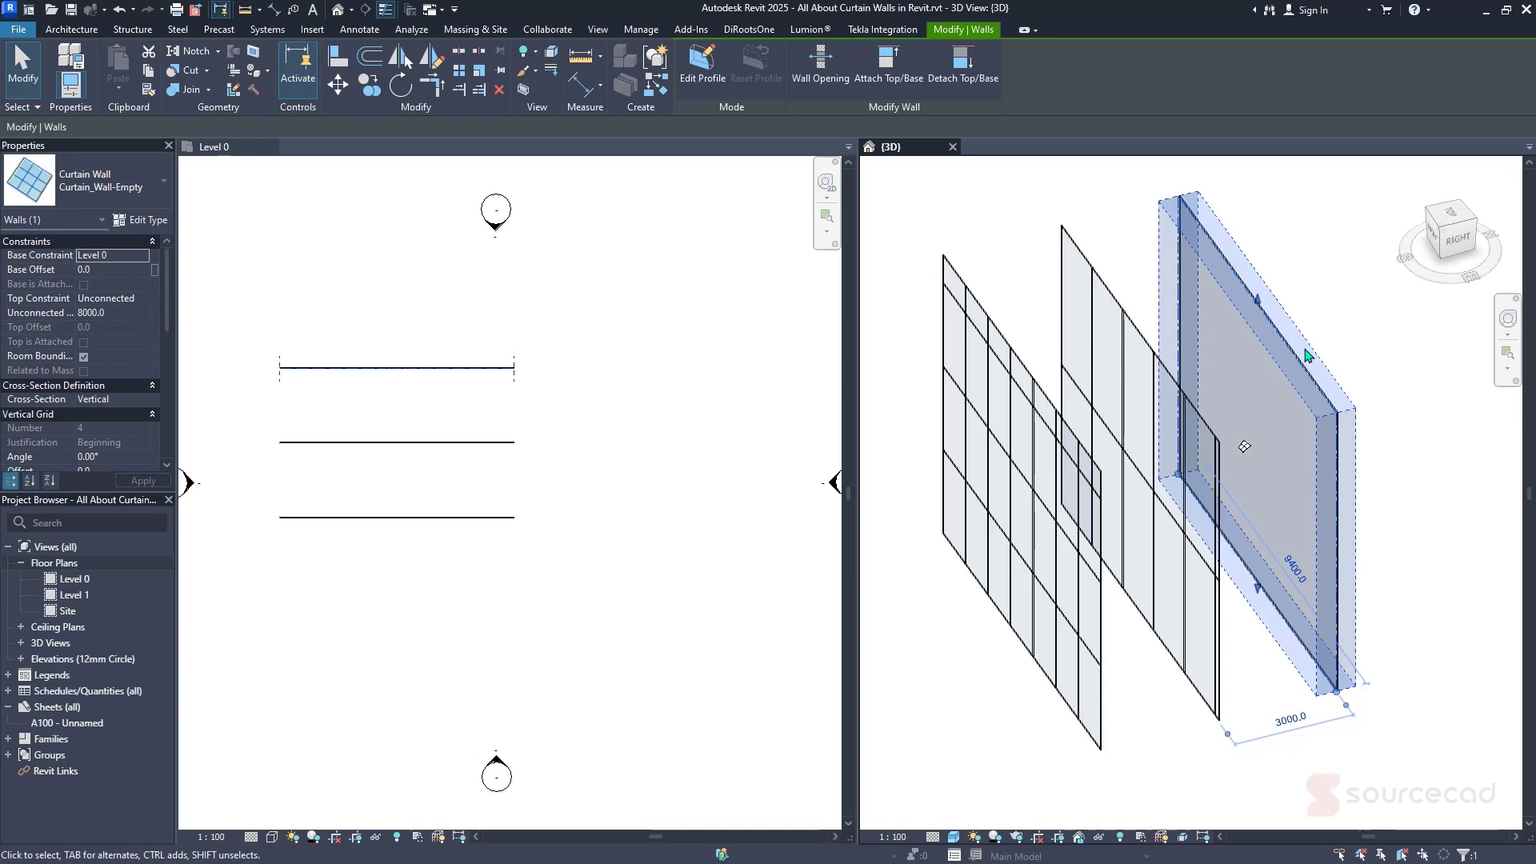
key(Escape)
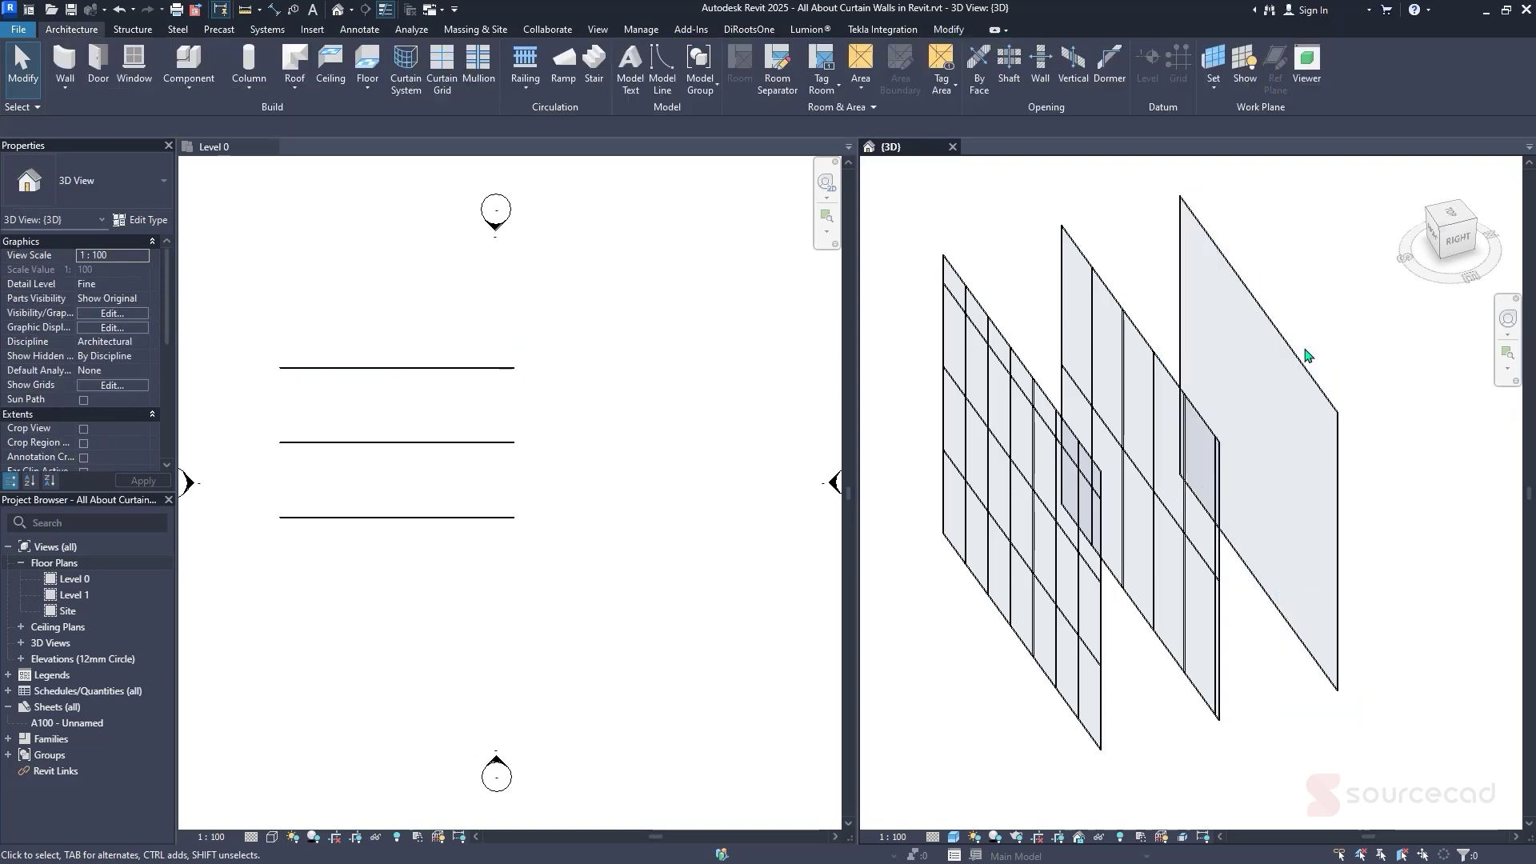
click(1119, 311)
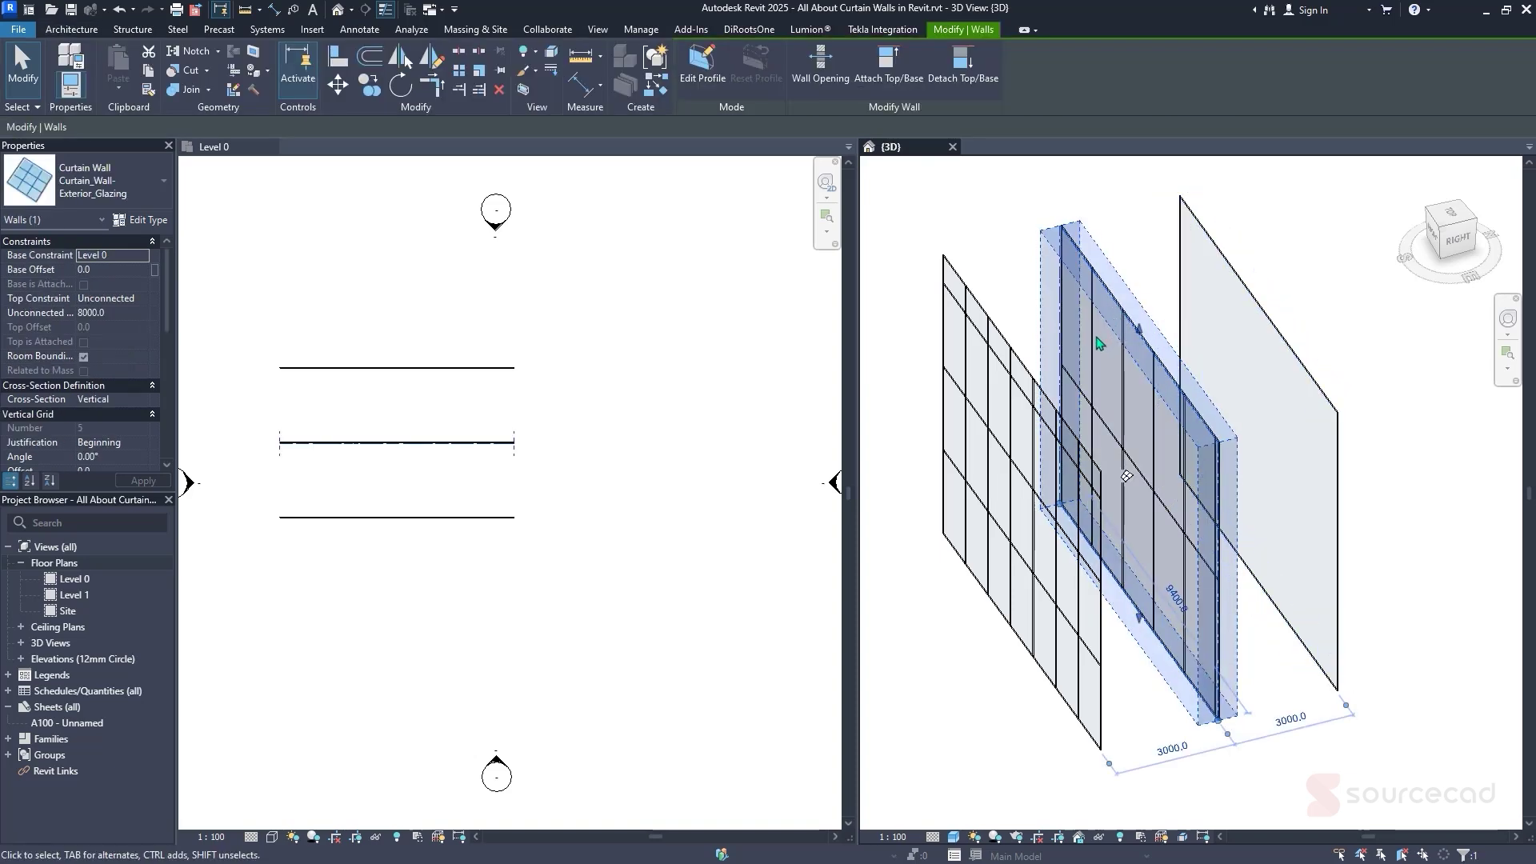
key(Escape)
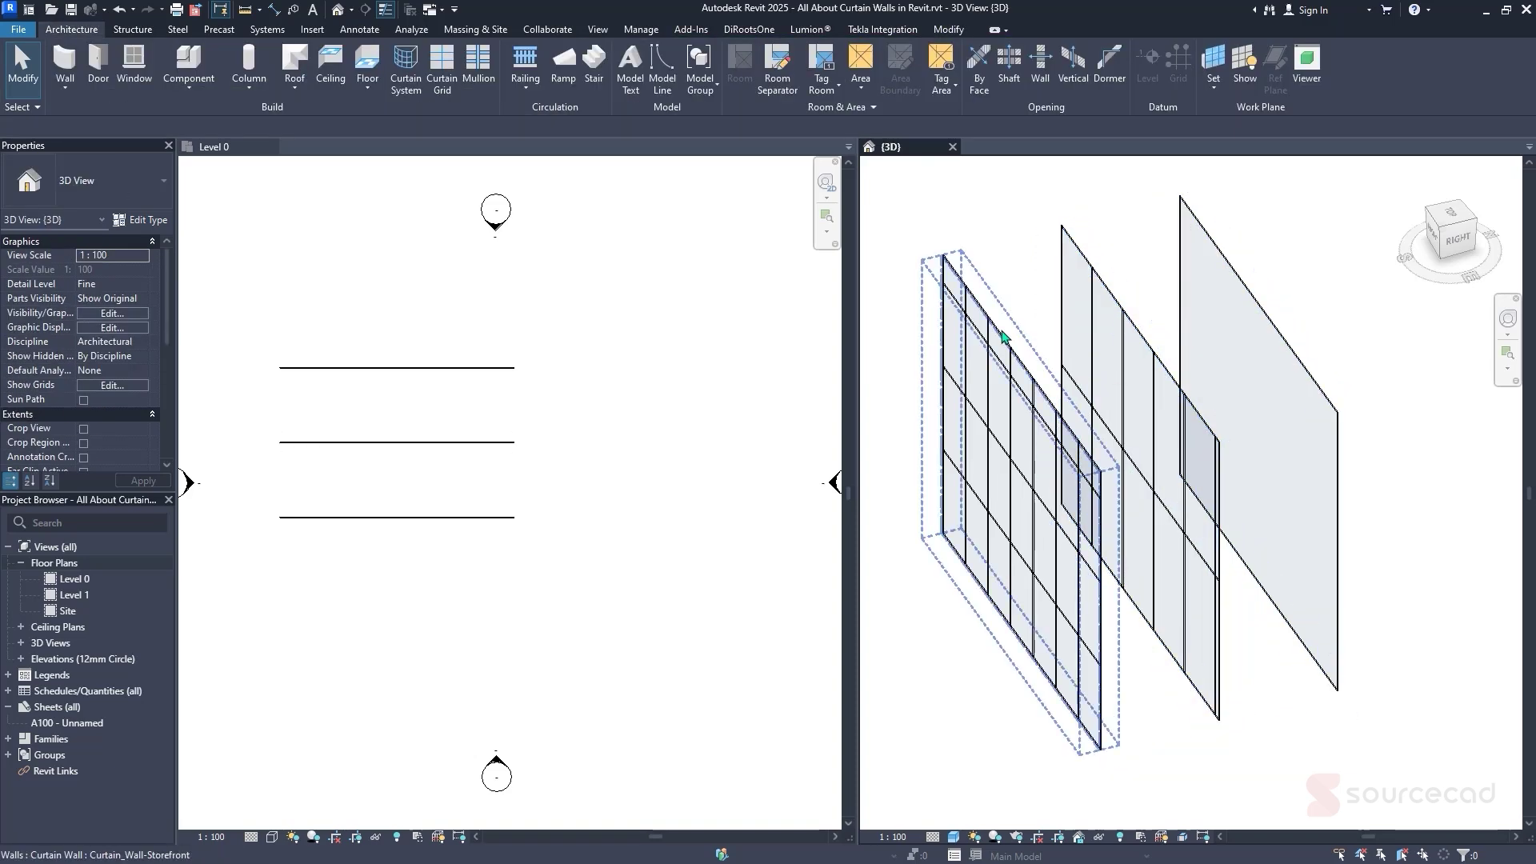
click(1005, 336)
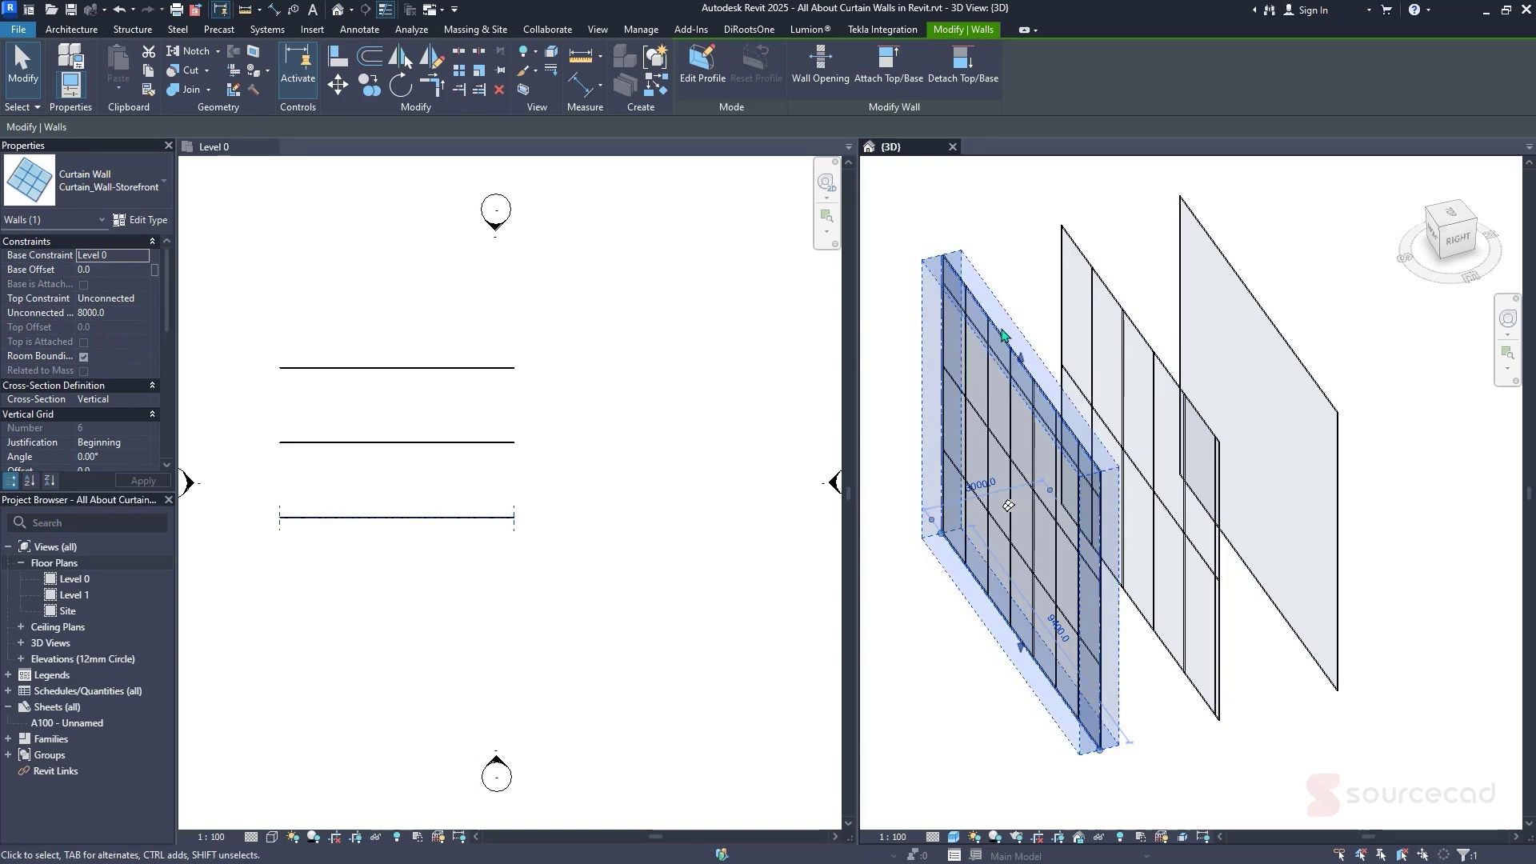
click(998, 292)
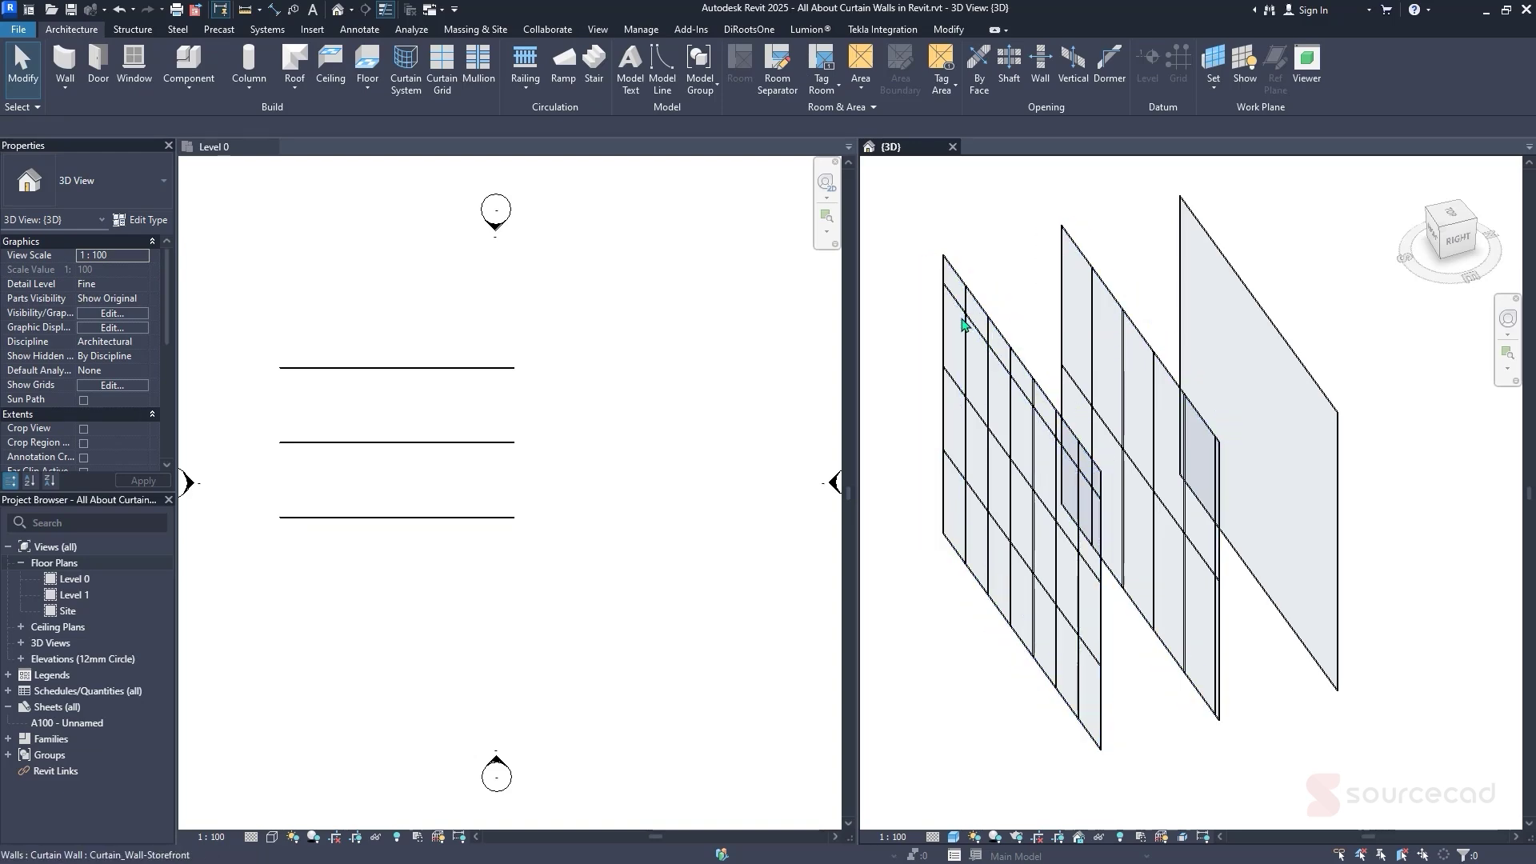
Select the upper corner glazed panel of the exterior glazing curtain wall and check its panel type
scroll(1076, 268, up, 2)
scroll(1076, 268, up, 6)
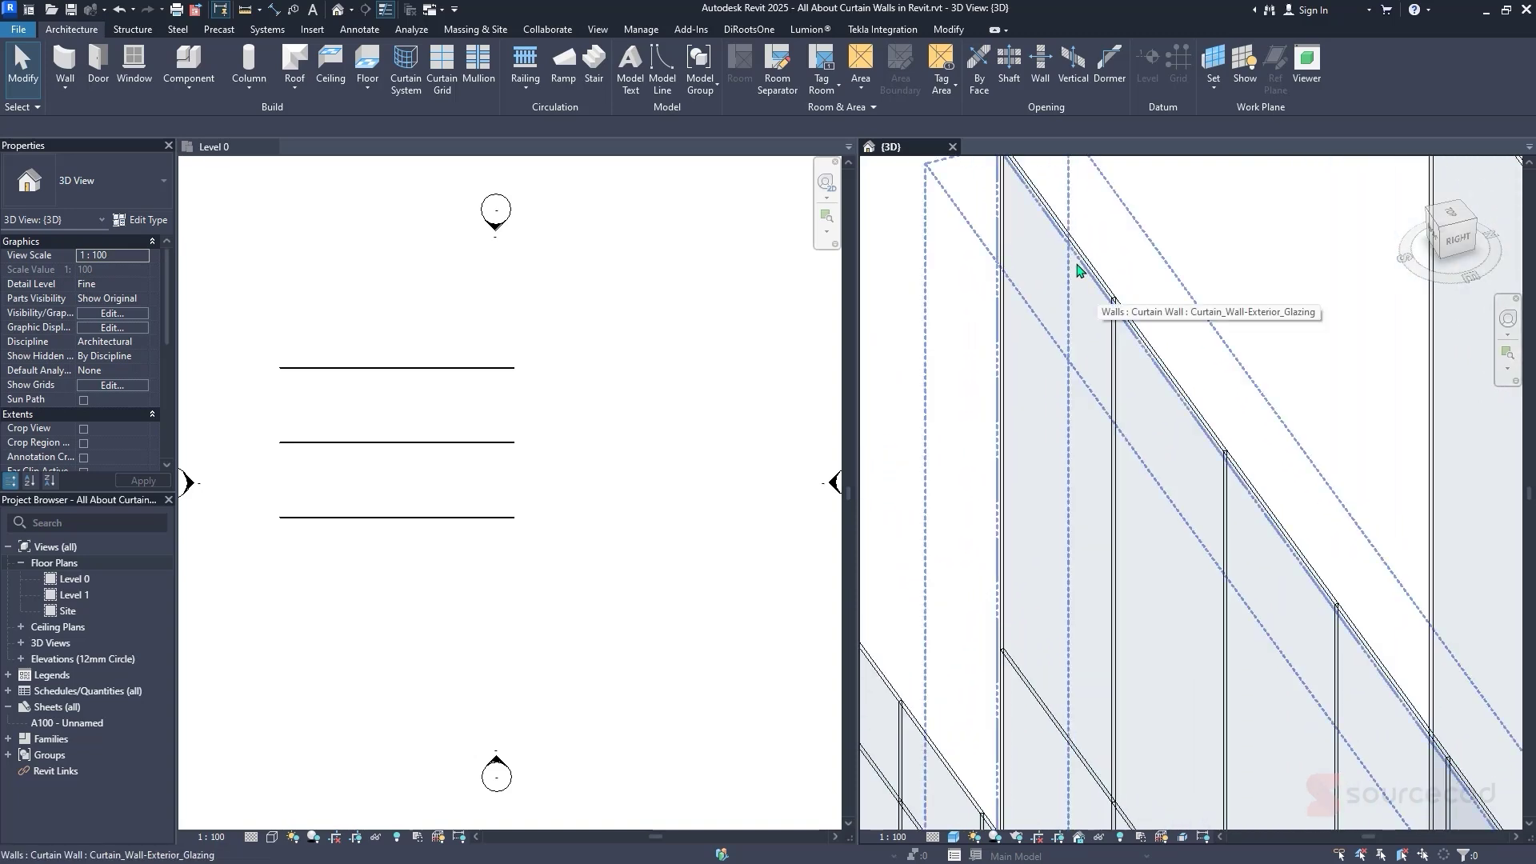
scroll(1077, 268, up, 3)
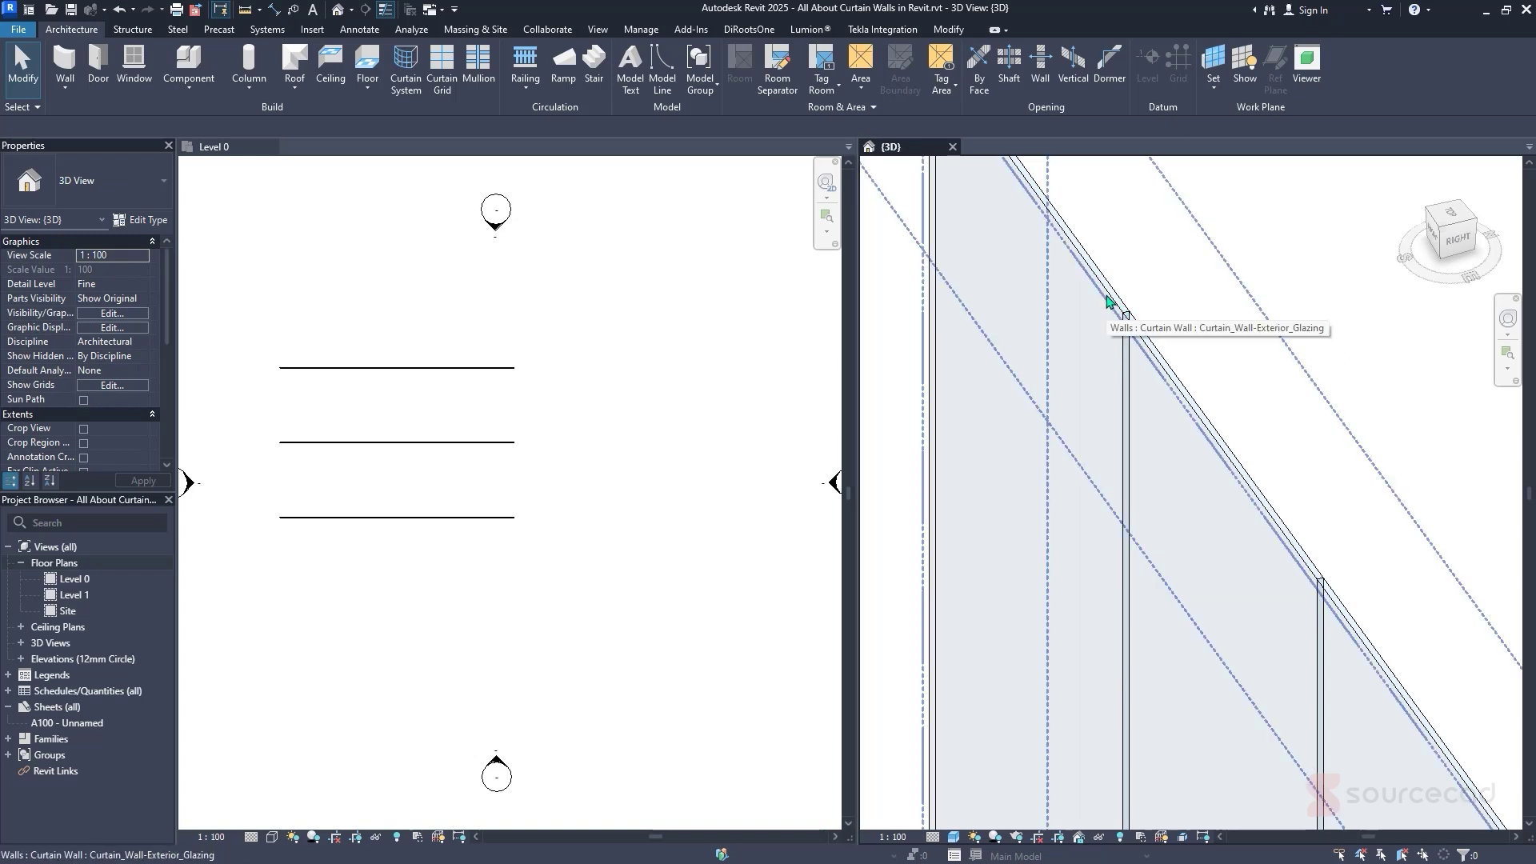
key(Tab)
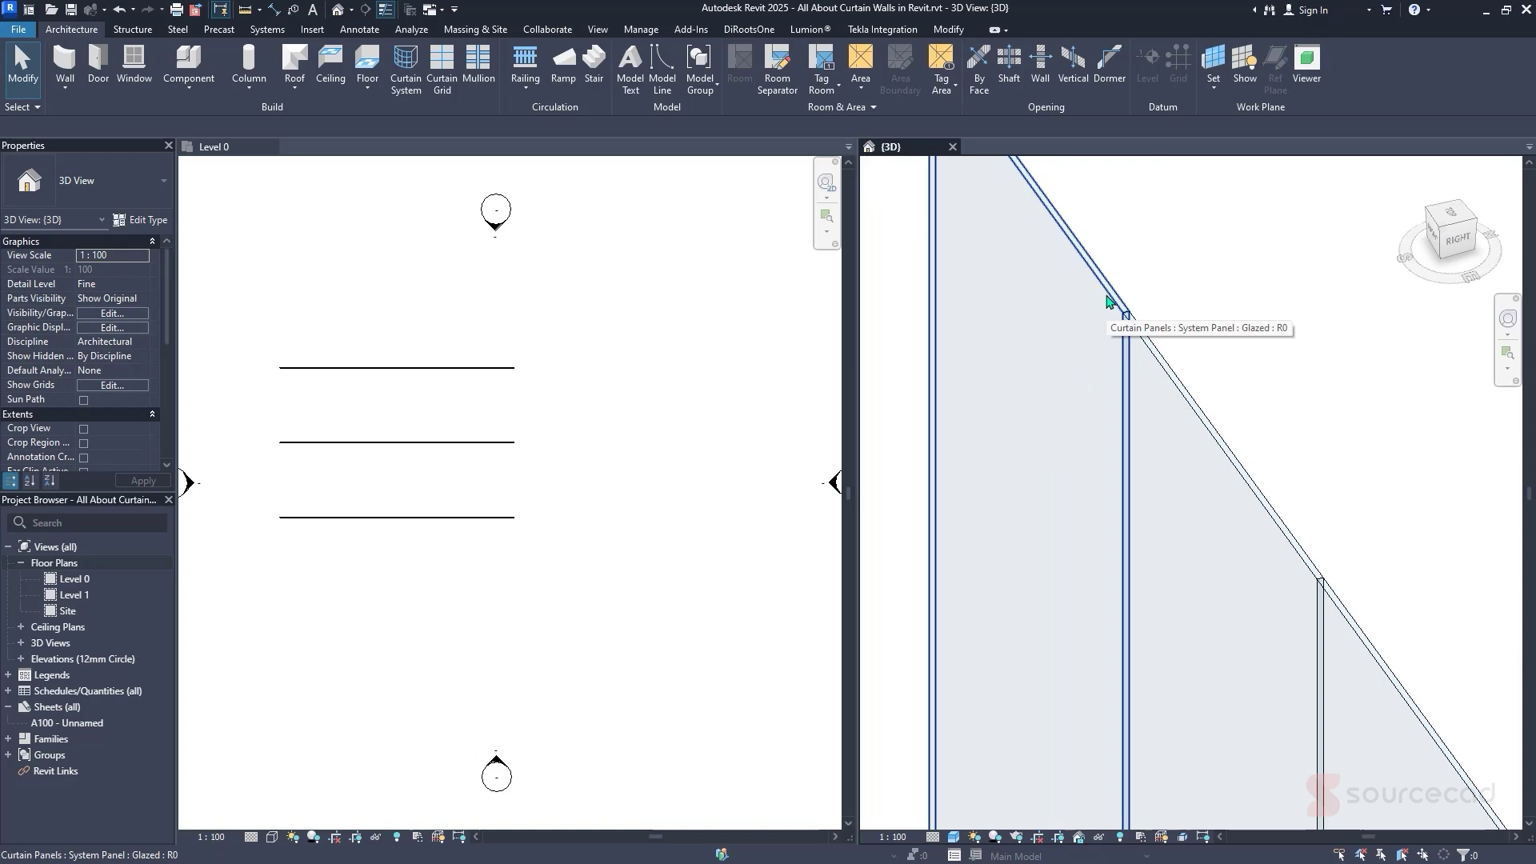
click(1109, 301)
scroll(1117, 330, down, 5)
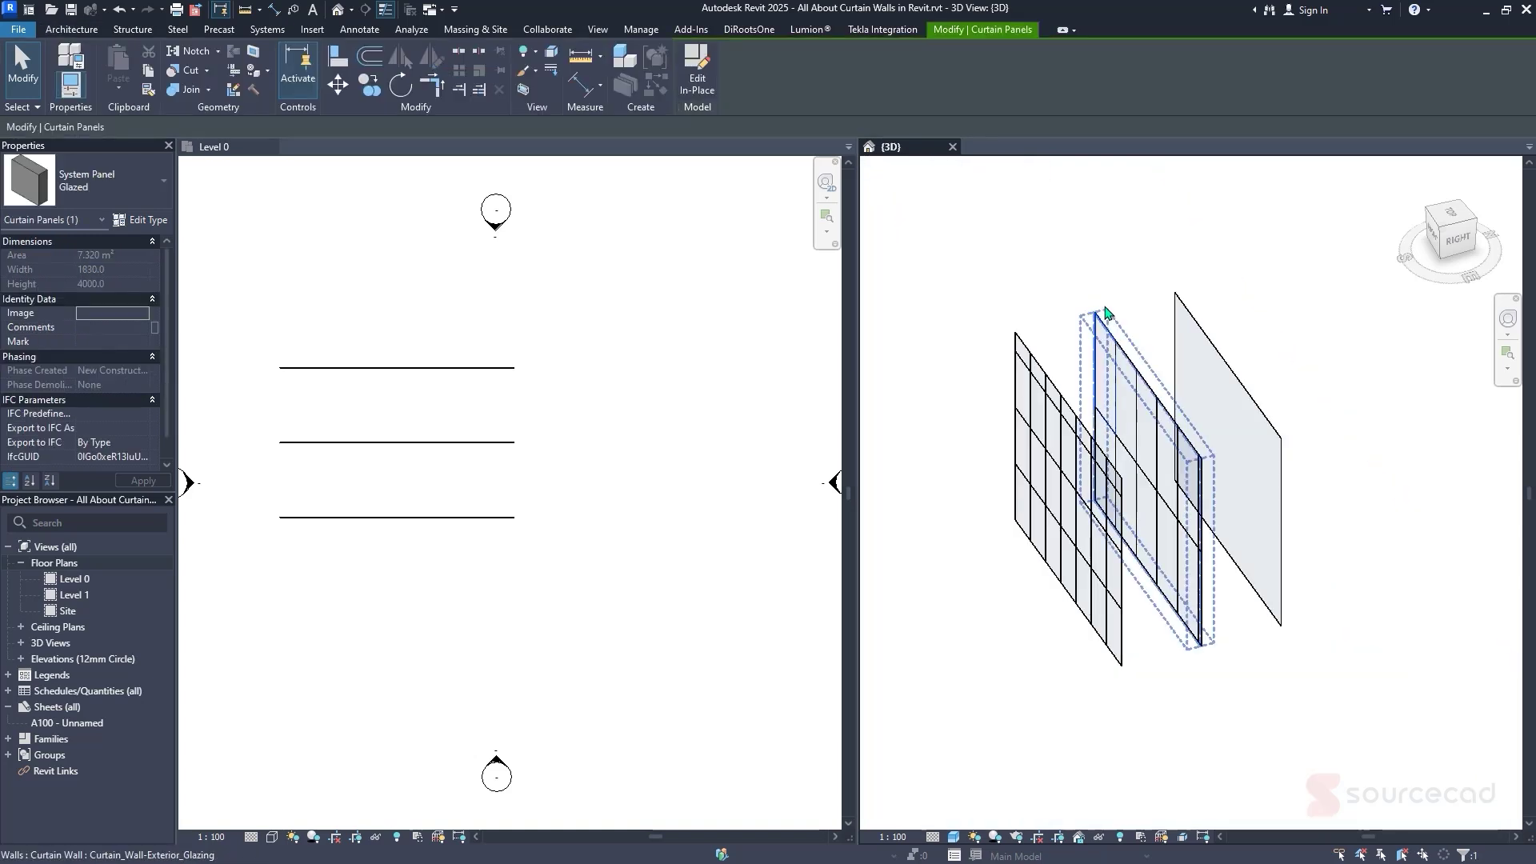
click(134, 186)
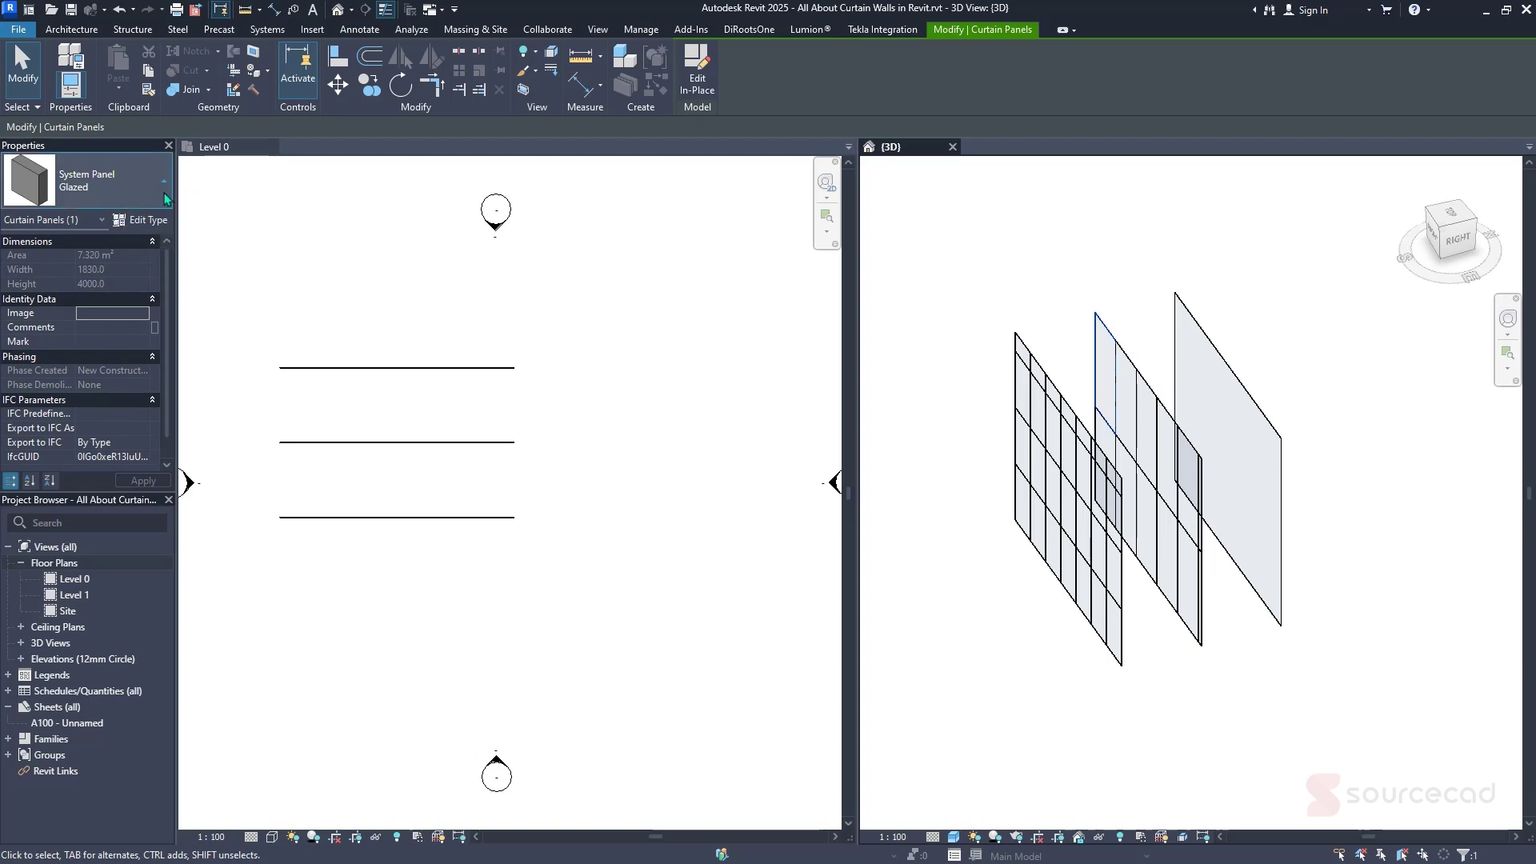
click(133, 184)
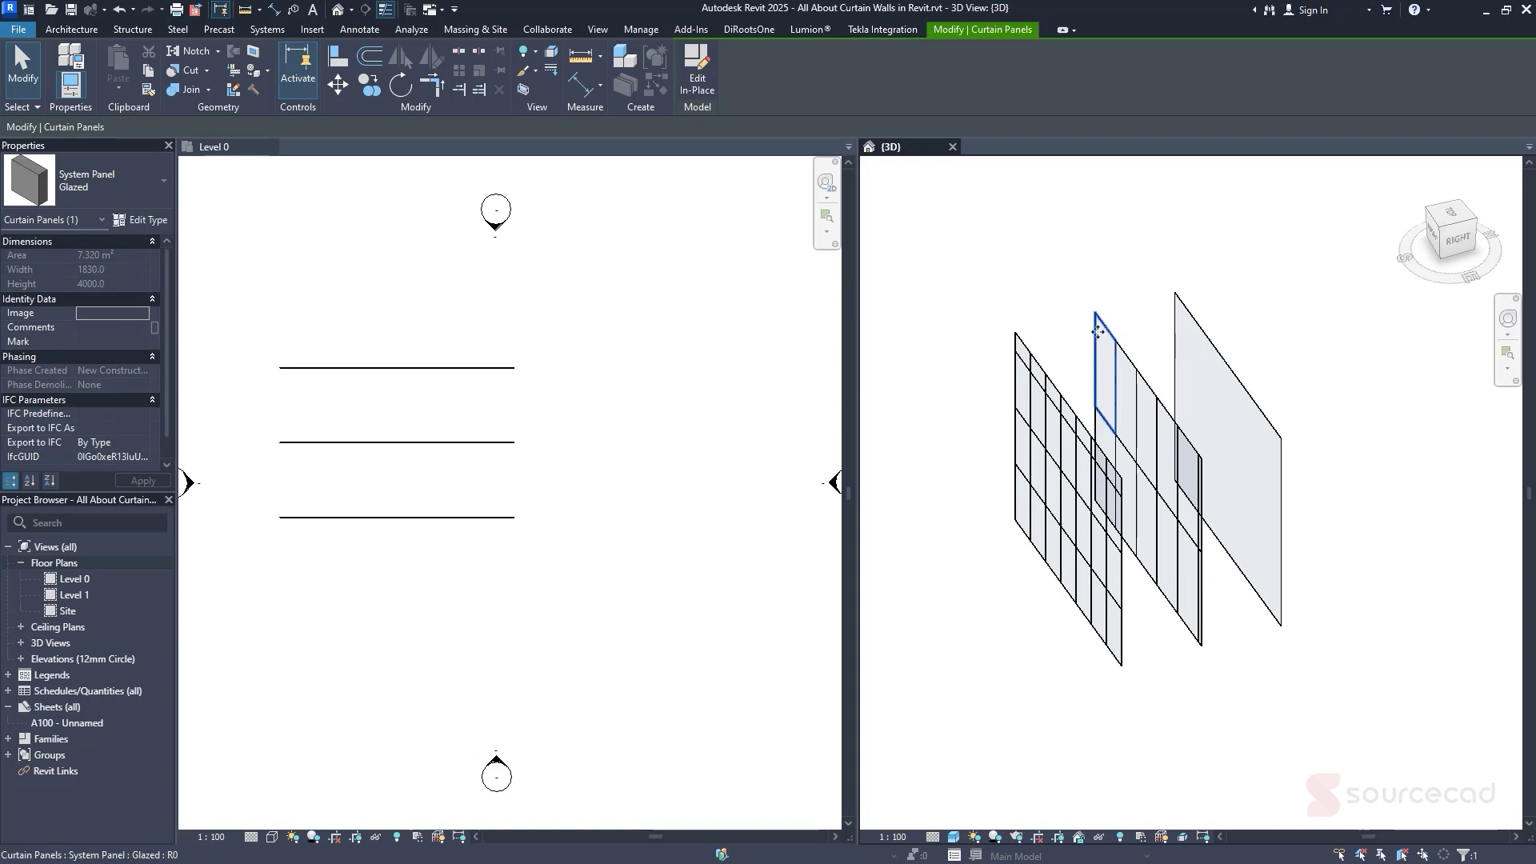
click(554, 360)
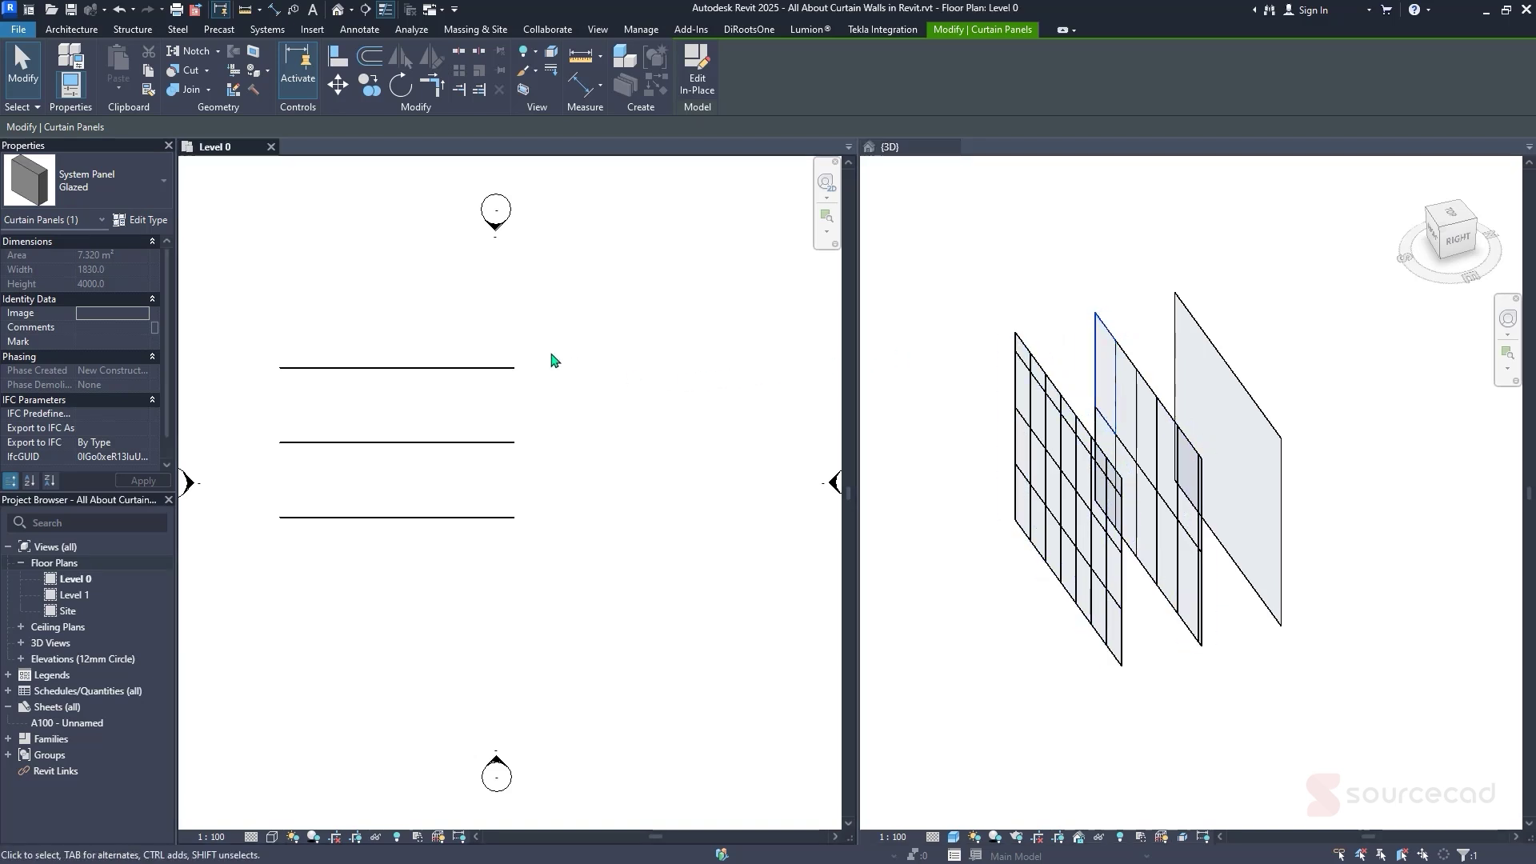
Delete the empty and exterior glazing curtain walls in the Level 0 plan, leaving only the storefront wall
middle_drag(554, 361, 639, 362)
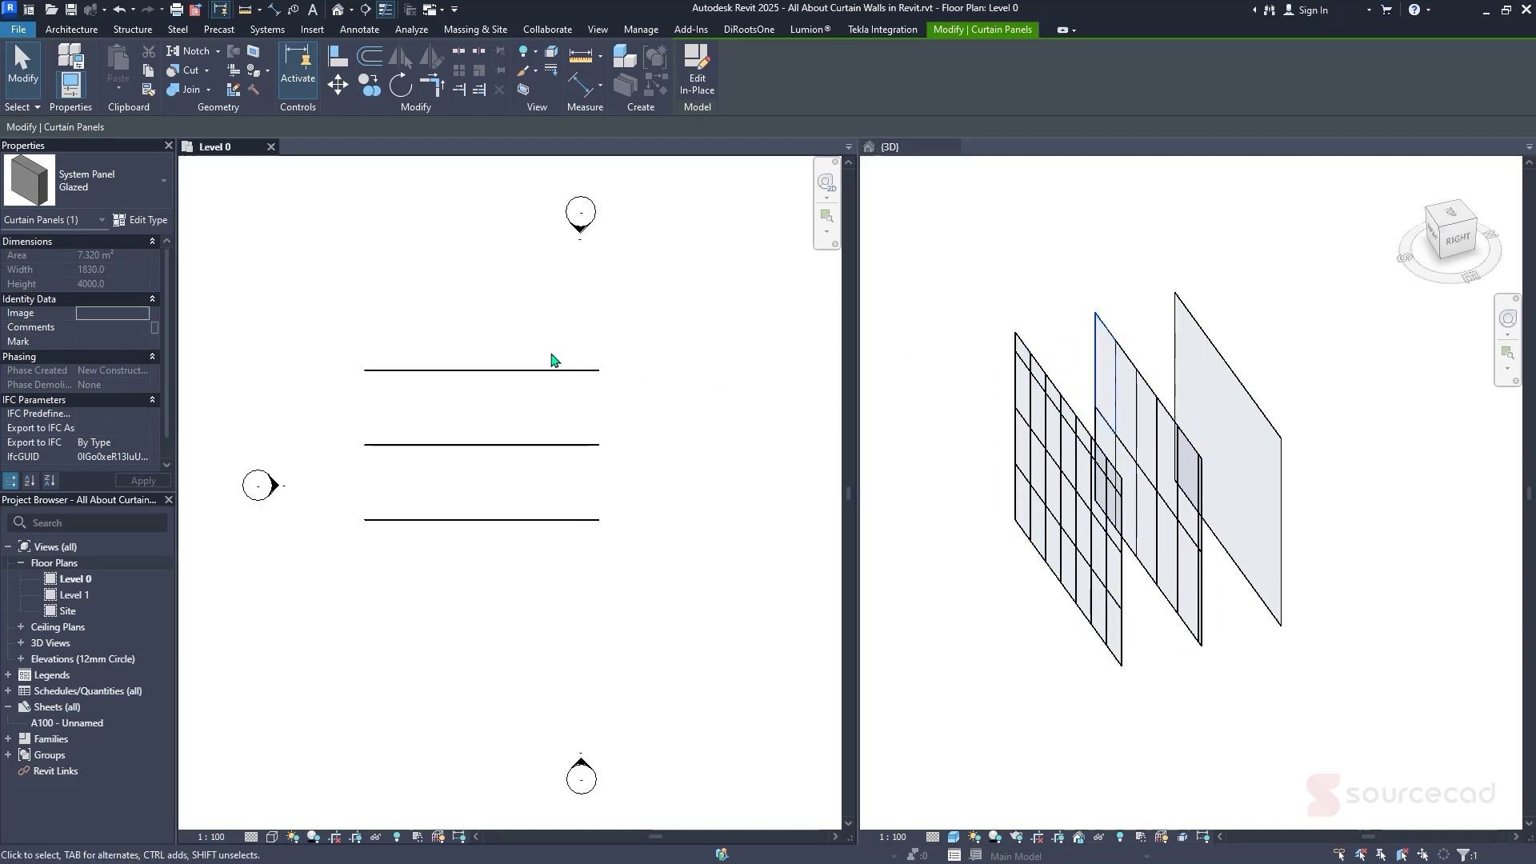
drag(682, 318, 341, 498)
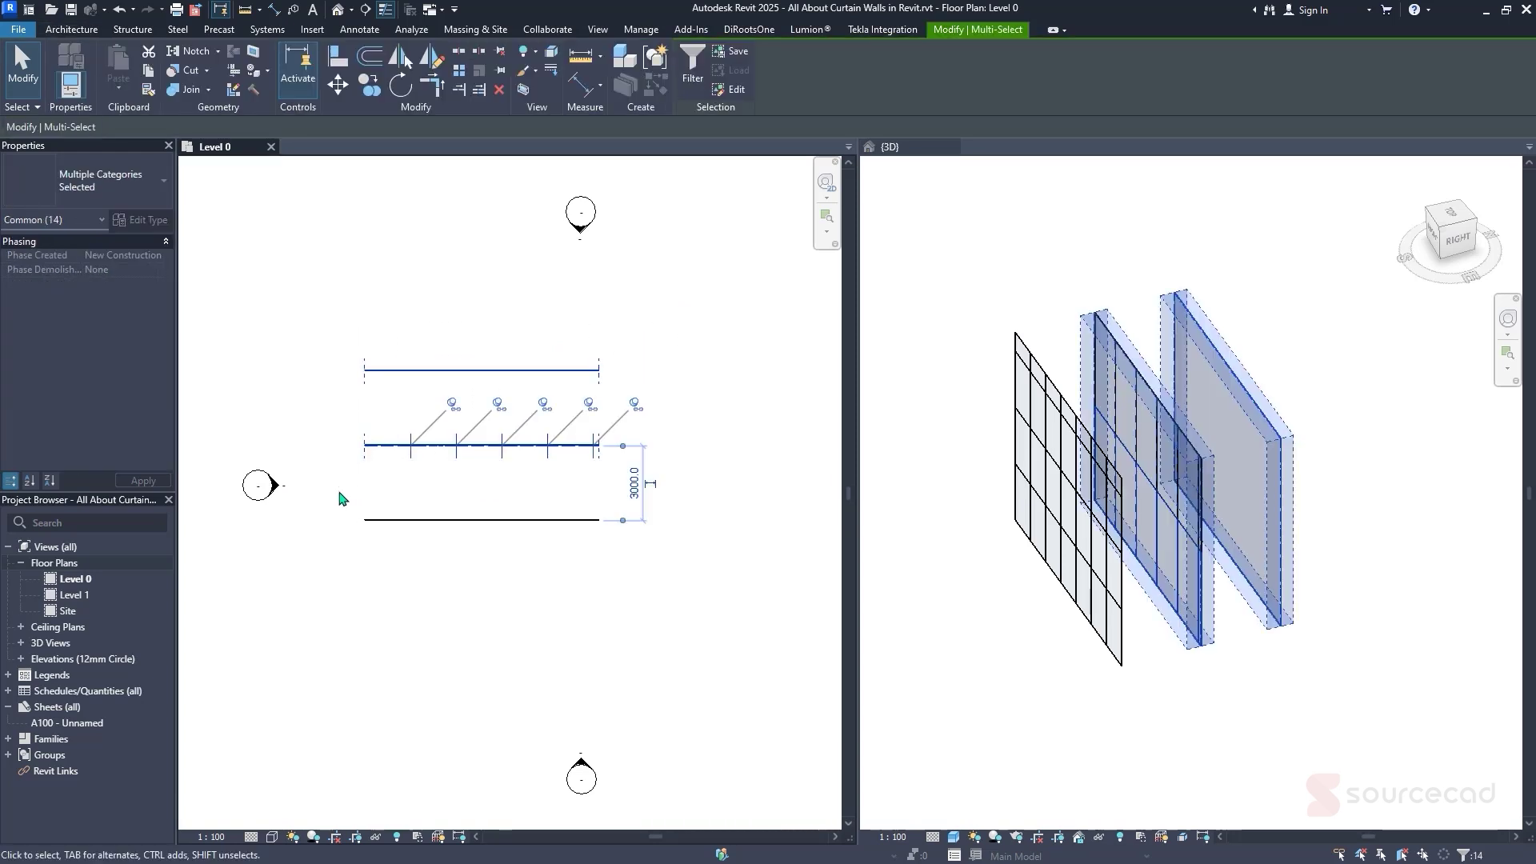
key(Delete)
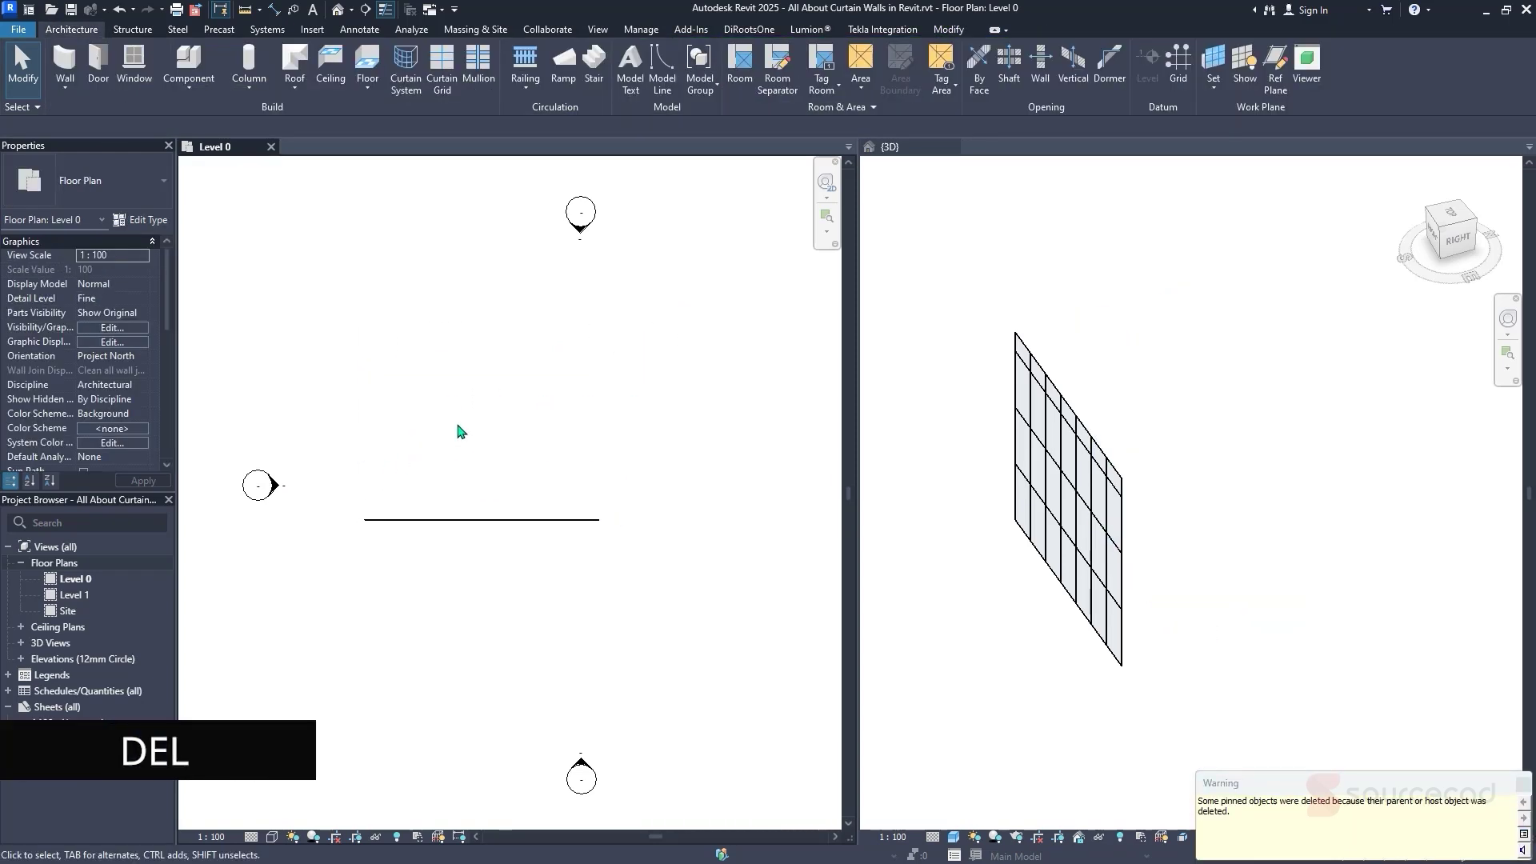
middle_drag(458, 432, 466, 436)
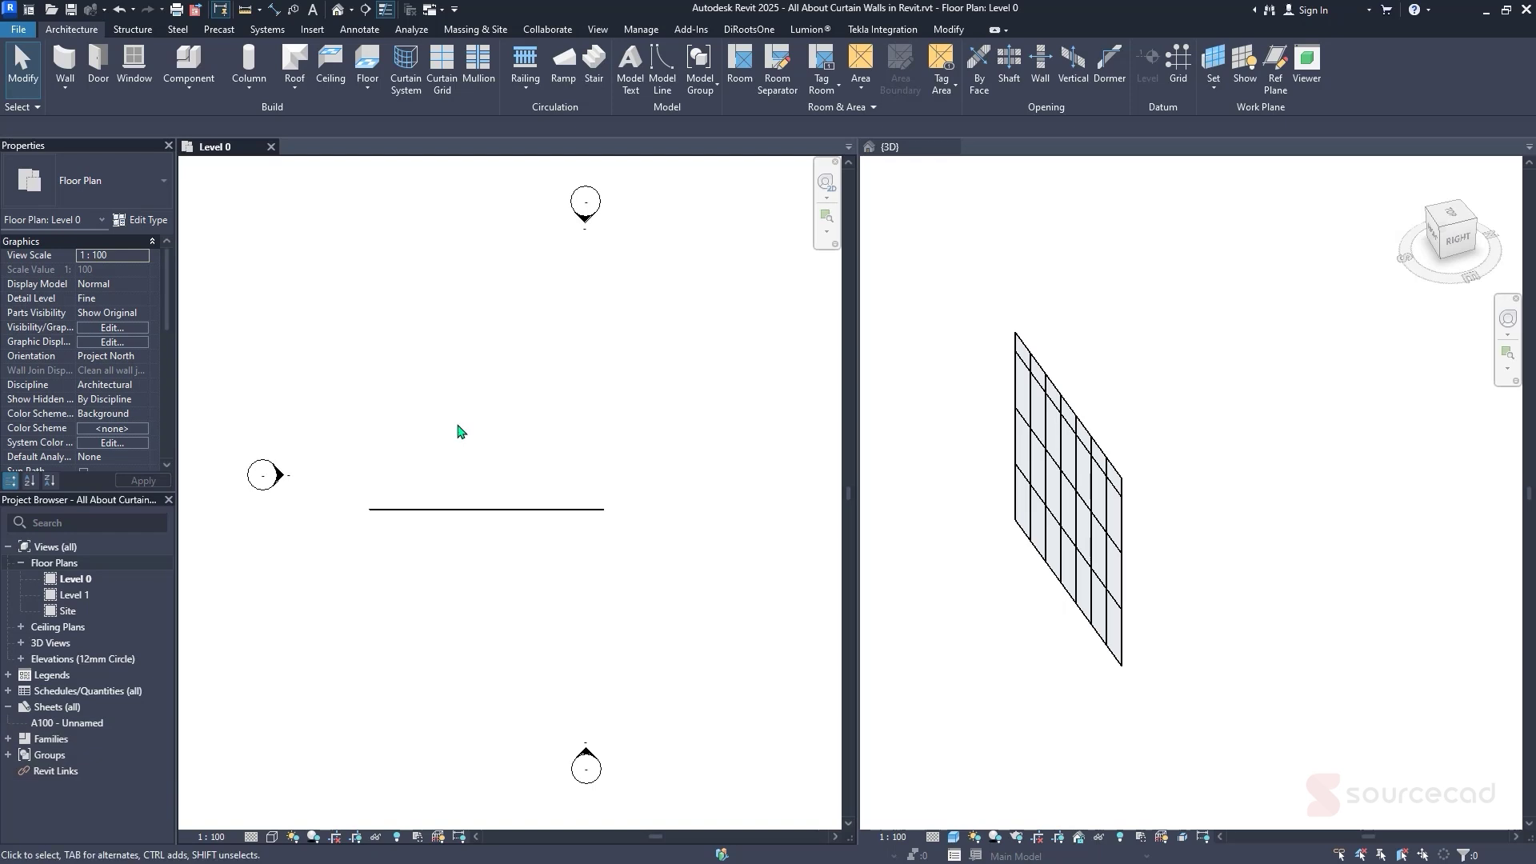
Open the storefront curtain wall's type properties and review the Function options, keeping Exterior
click(464, 510)
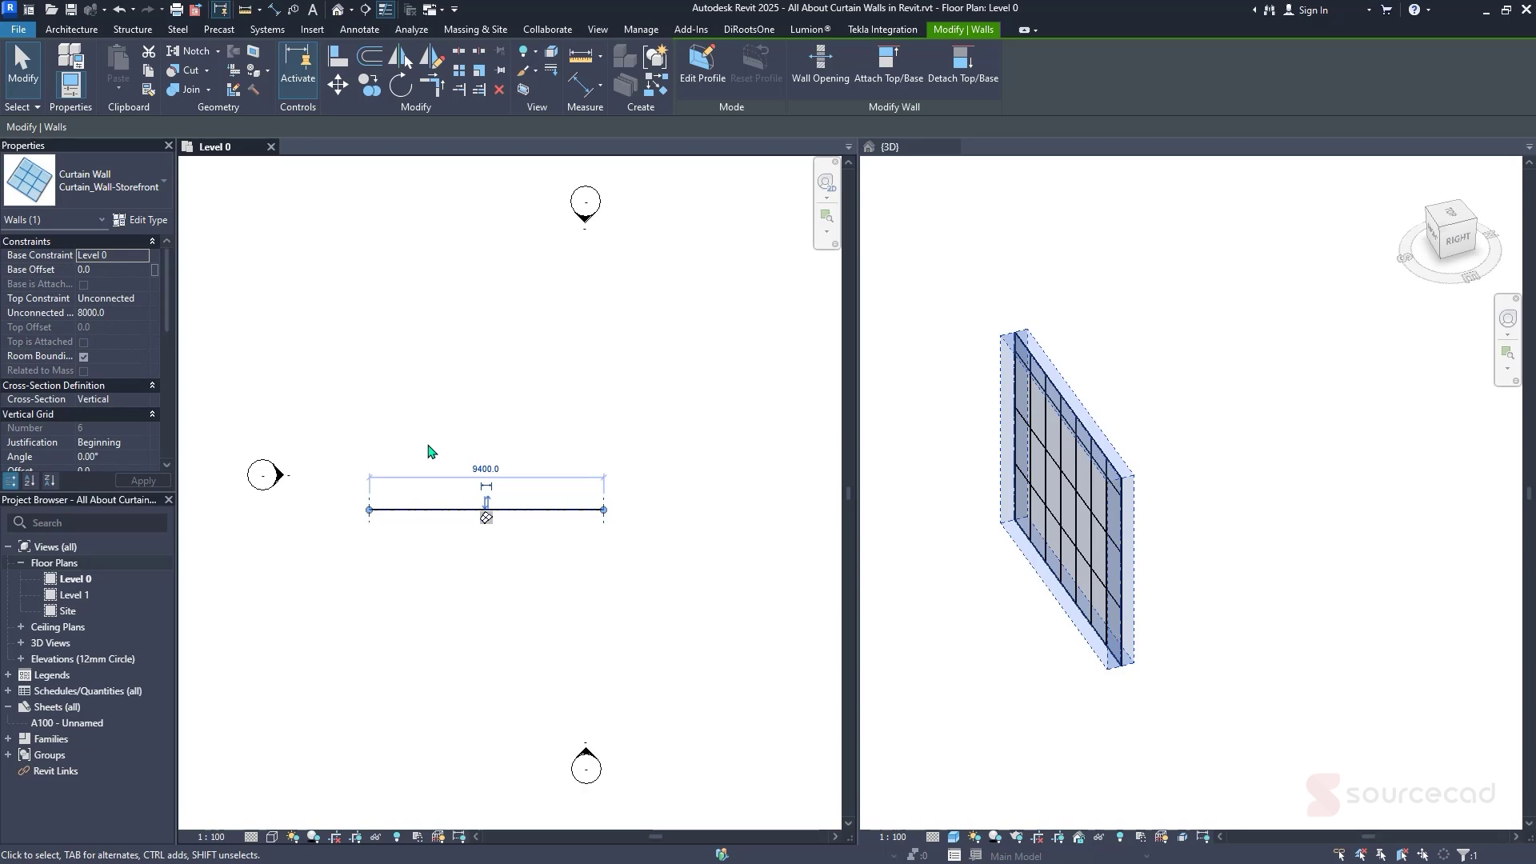
click(148, 229)
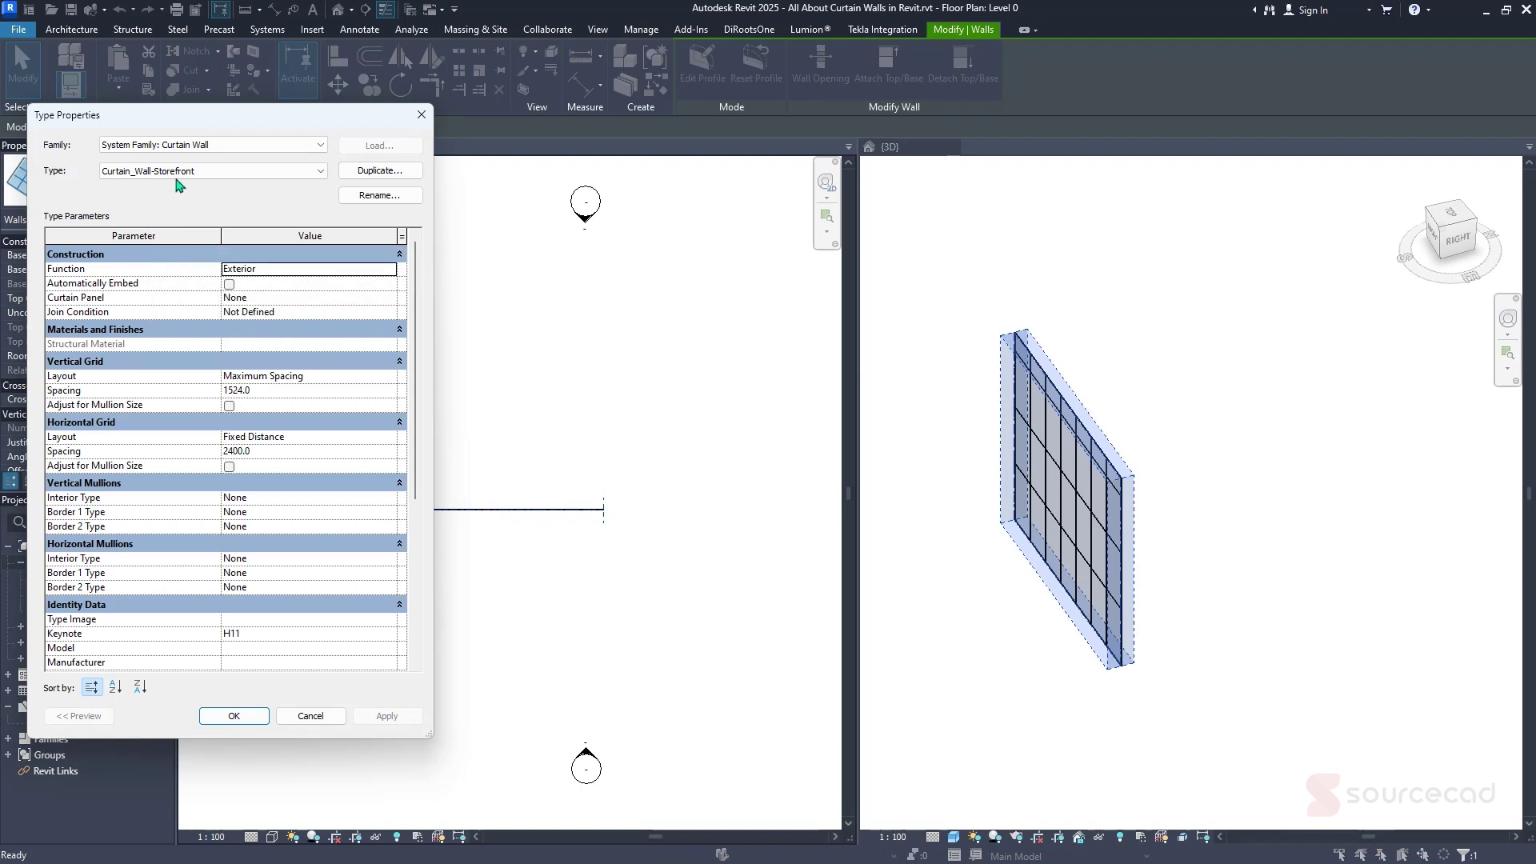
drag(217, 126, 229, 120)
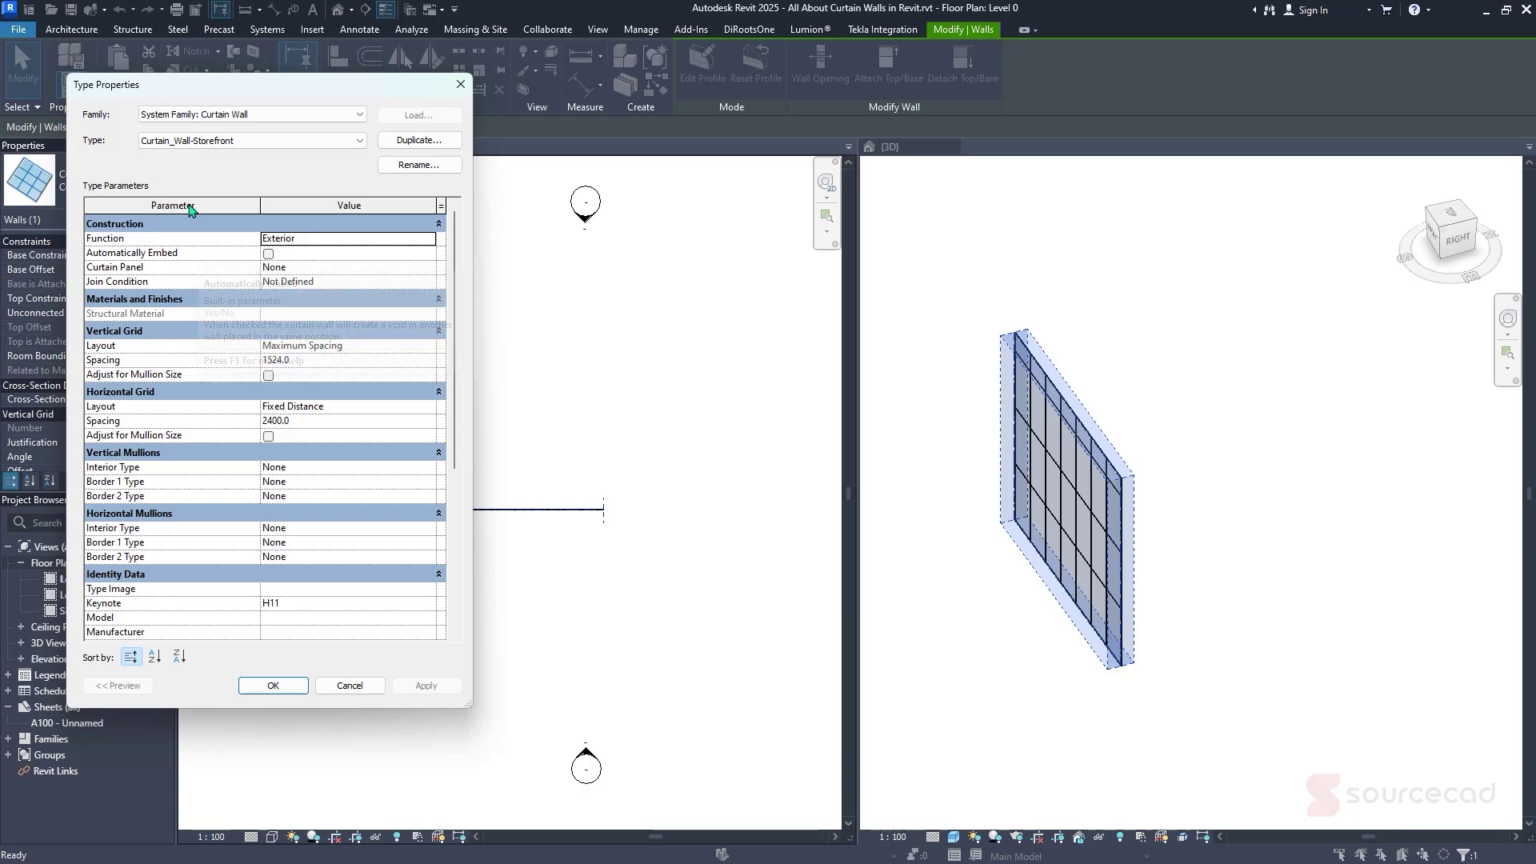
click(432, 240)
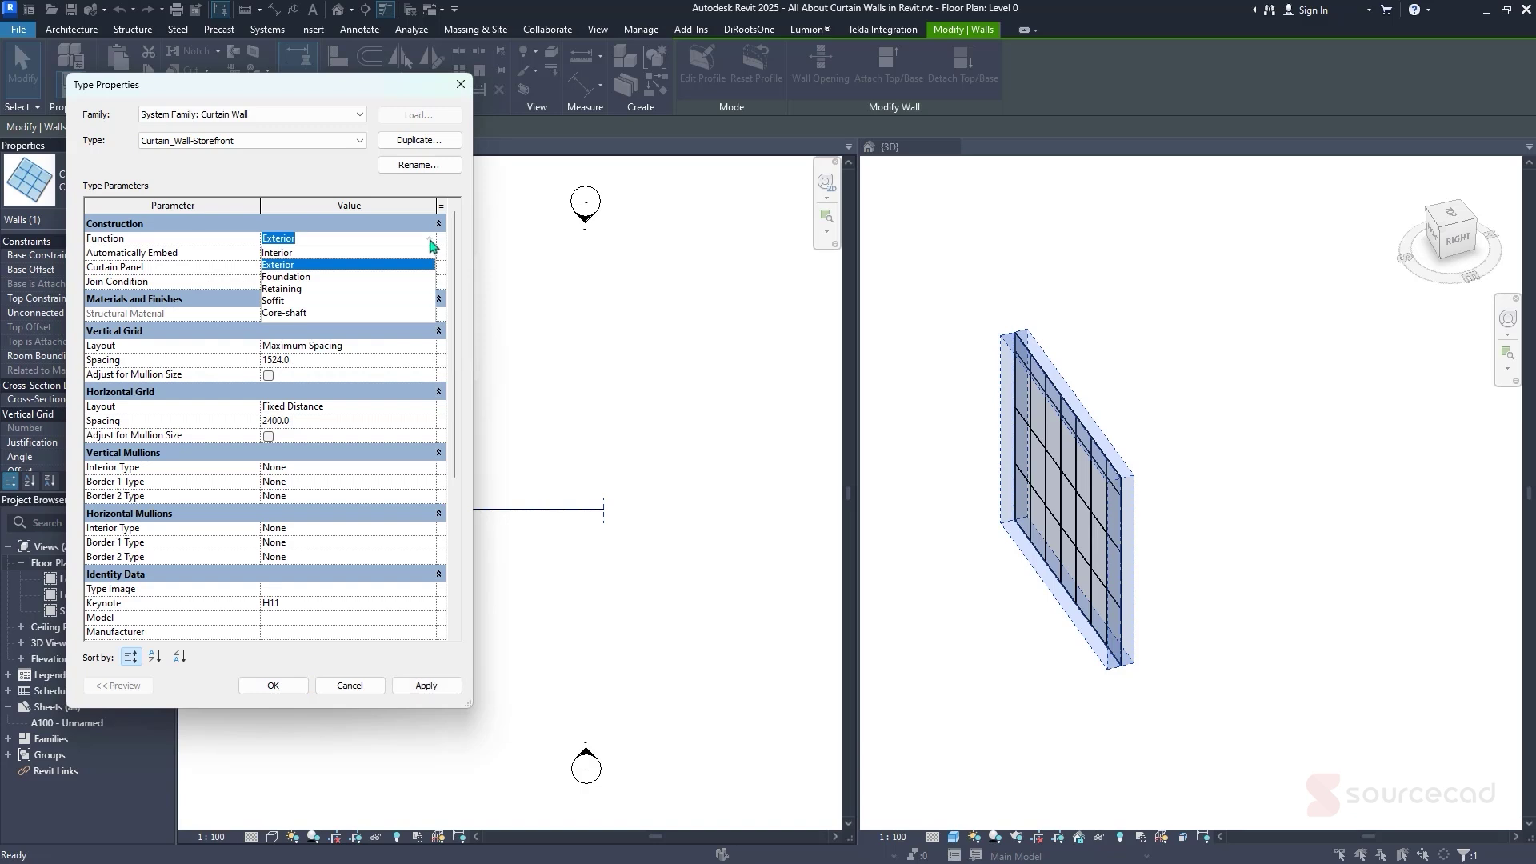
click(410, 265)
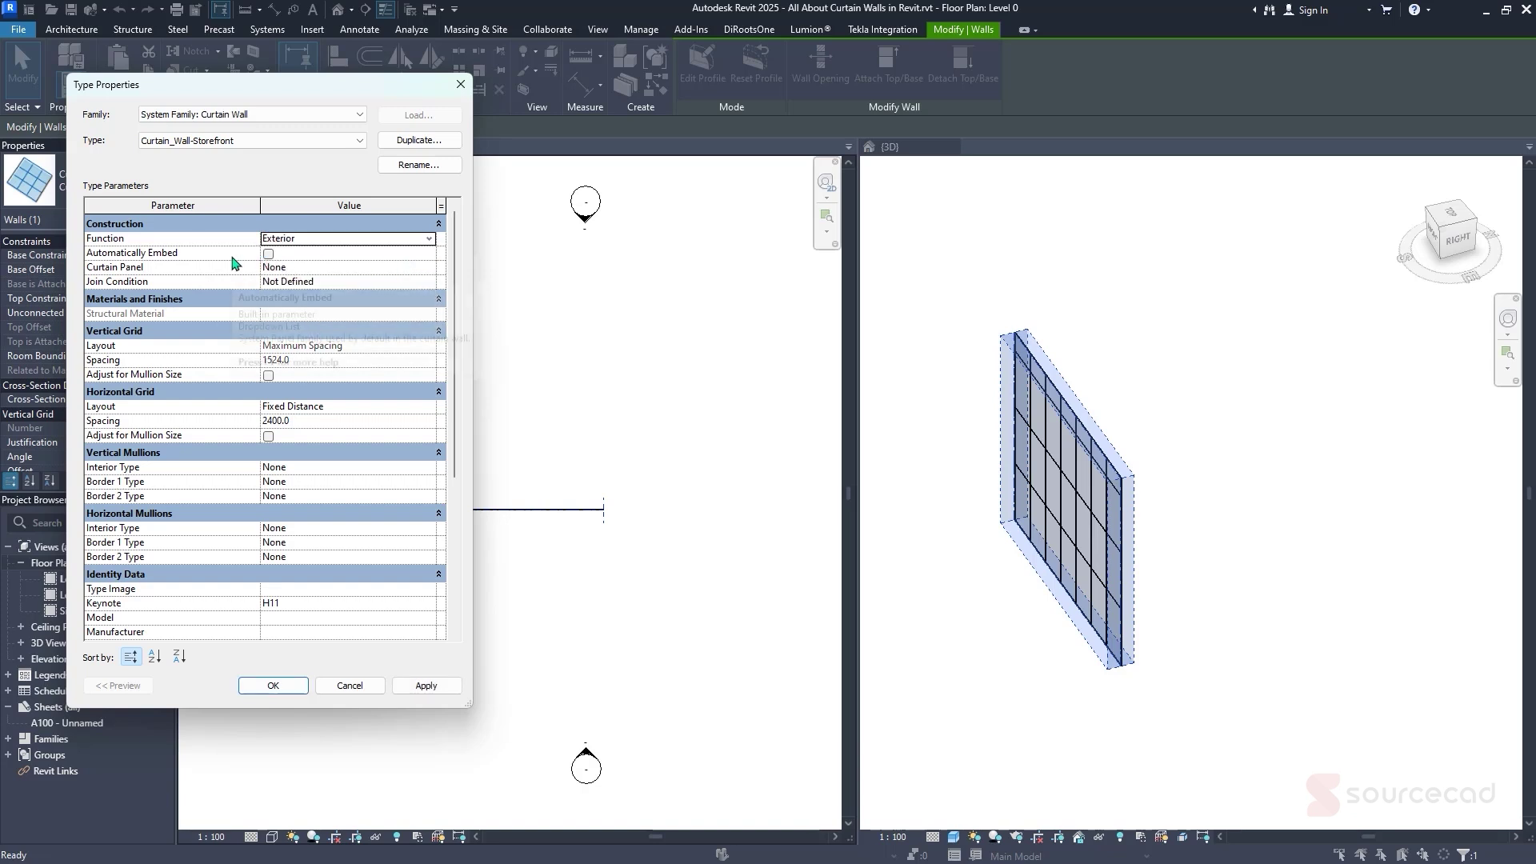
Review the available curtain panel types, leaving the panel at None, and set the join condition to Vertical Grid Continuous
mouse_move(235, 263)
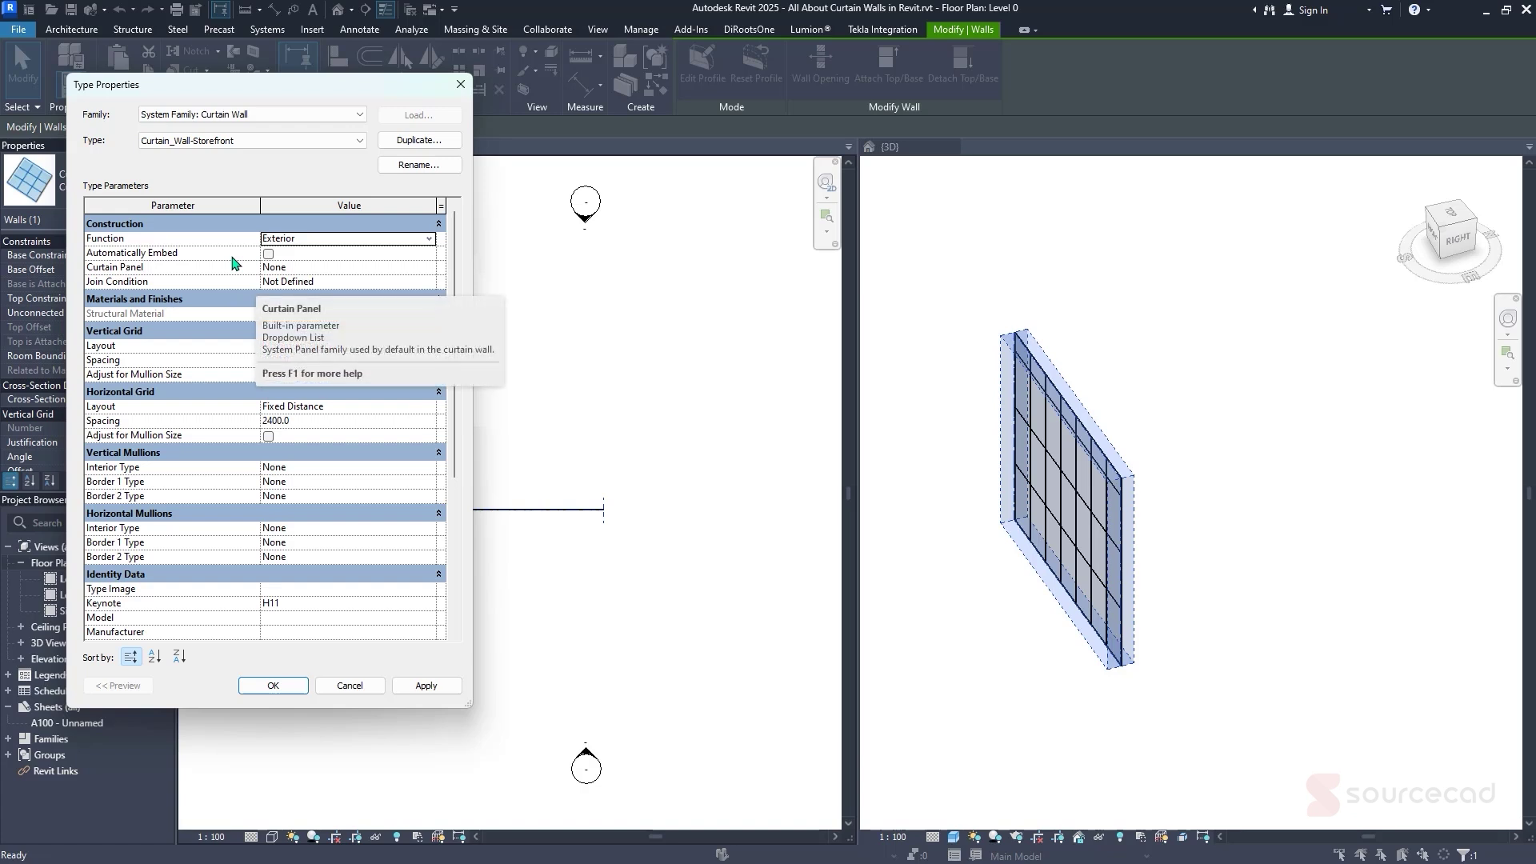
click(429, 271)
click(429, 271)
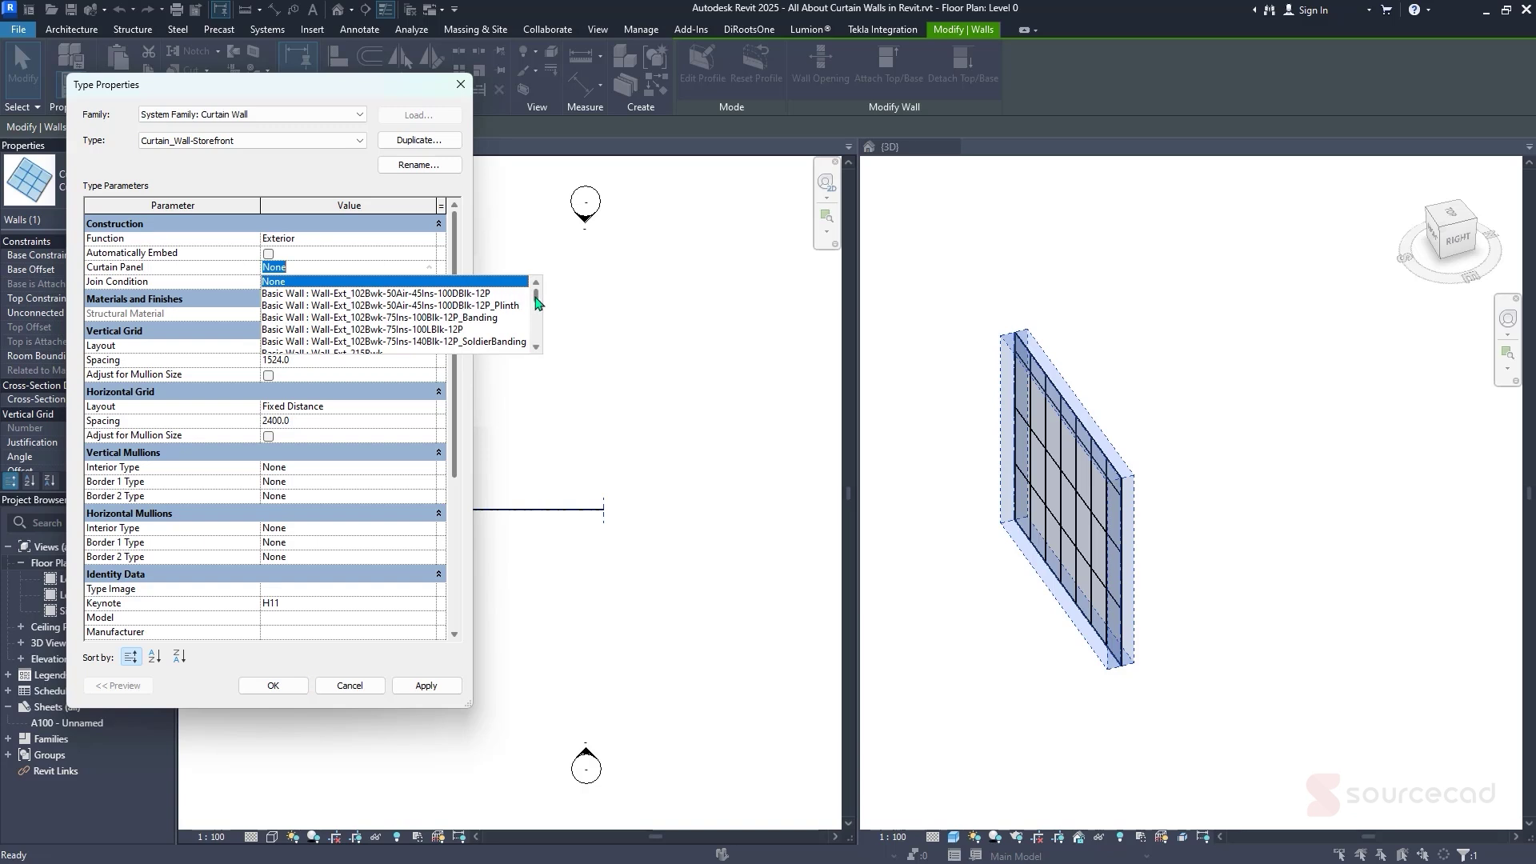
drag(535, 300, 536, 344)
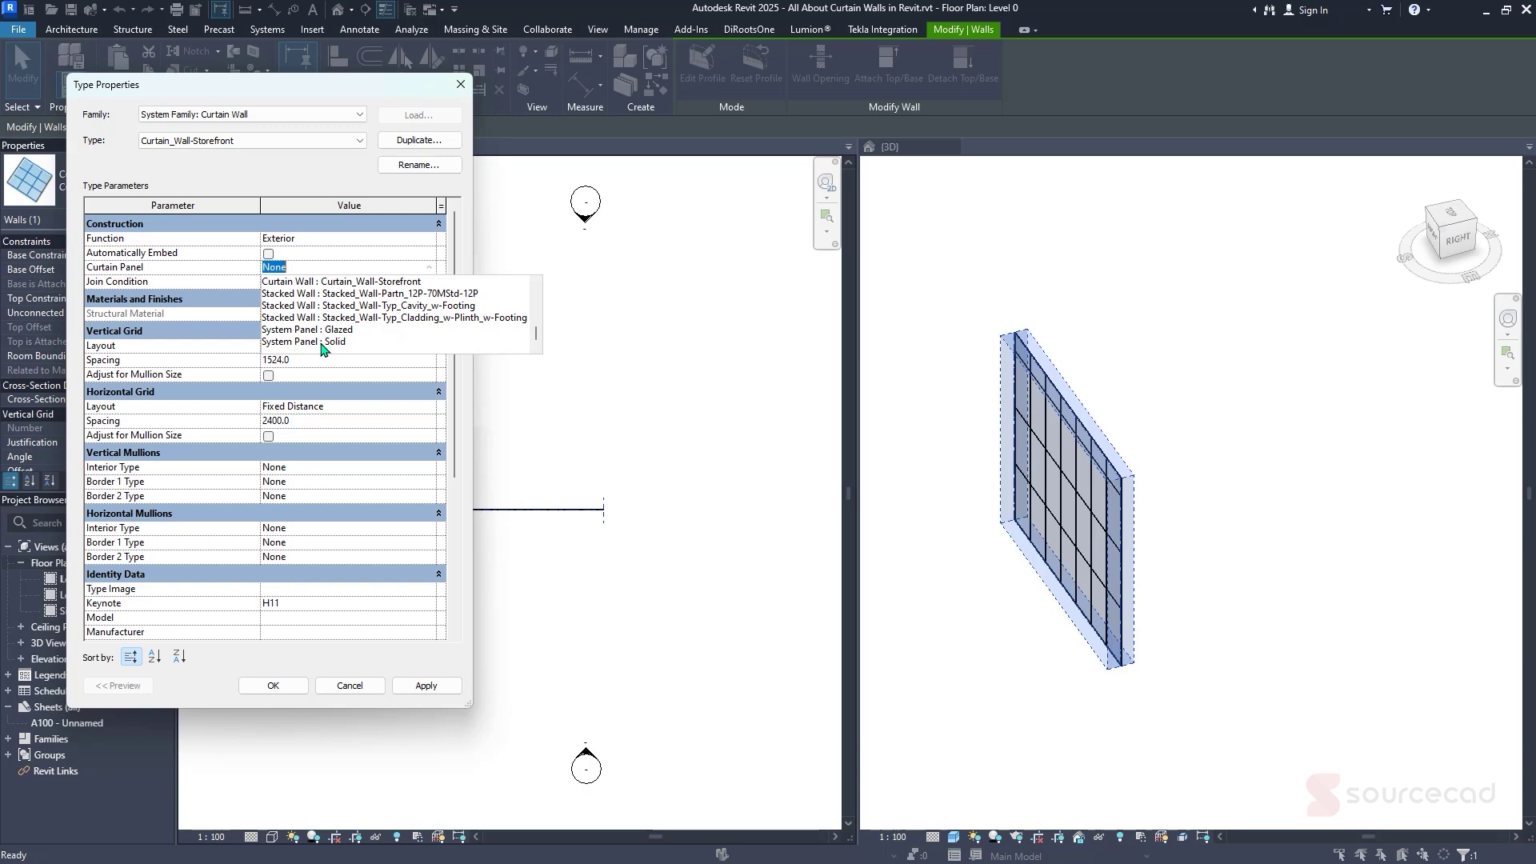
click(307, 189)
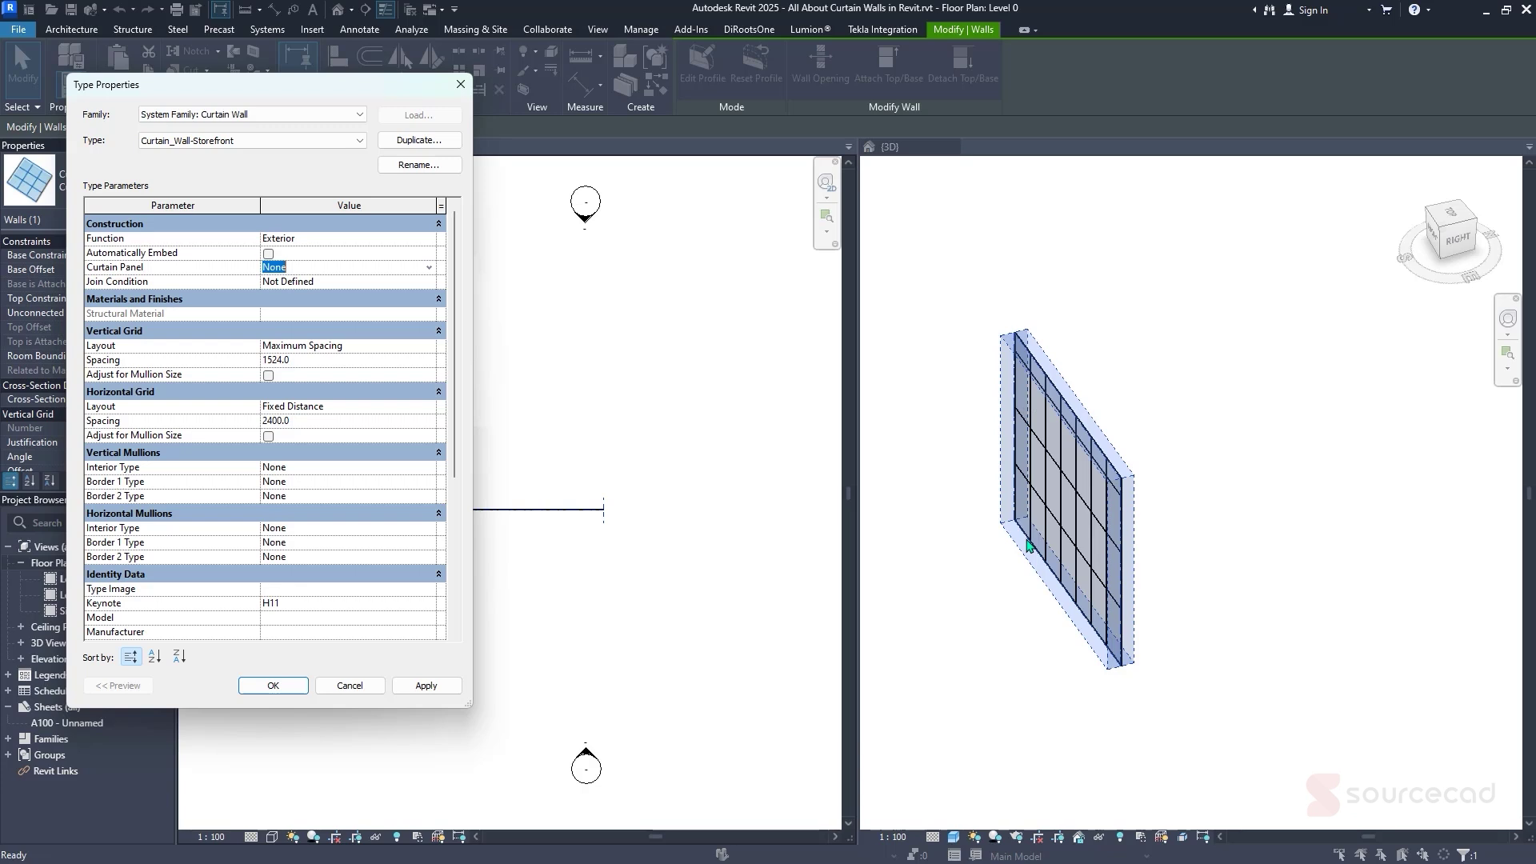
click(432, 284)
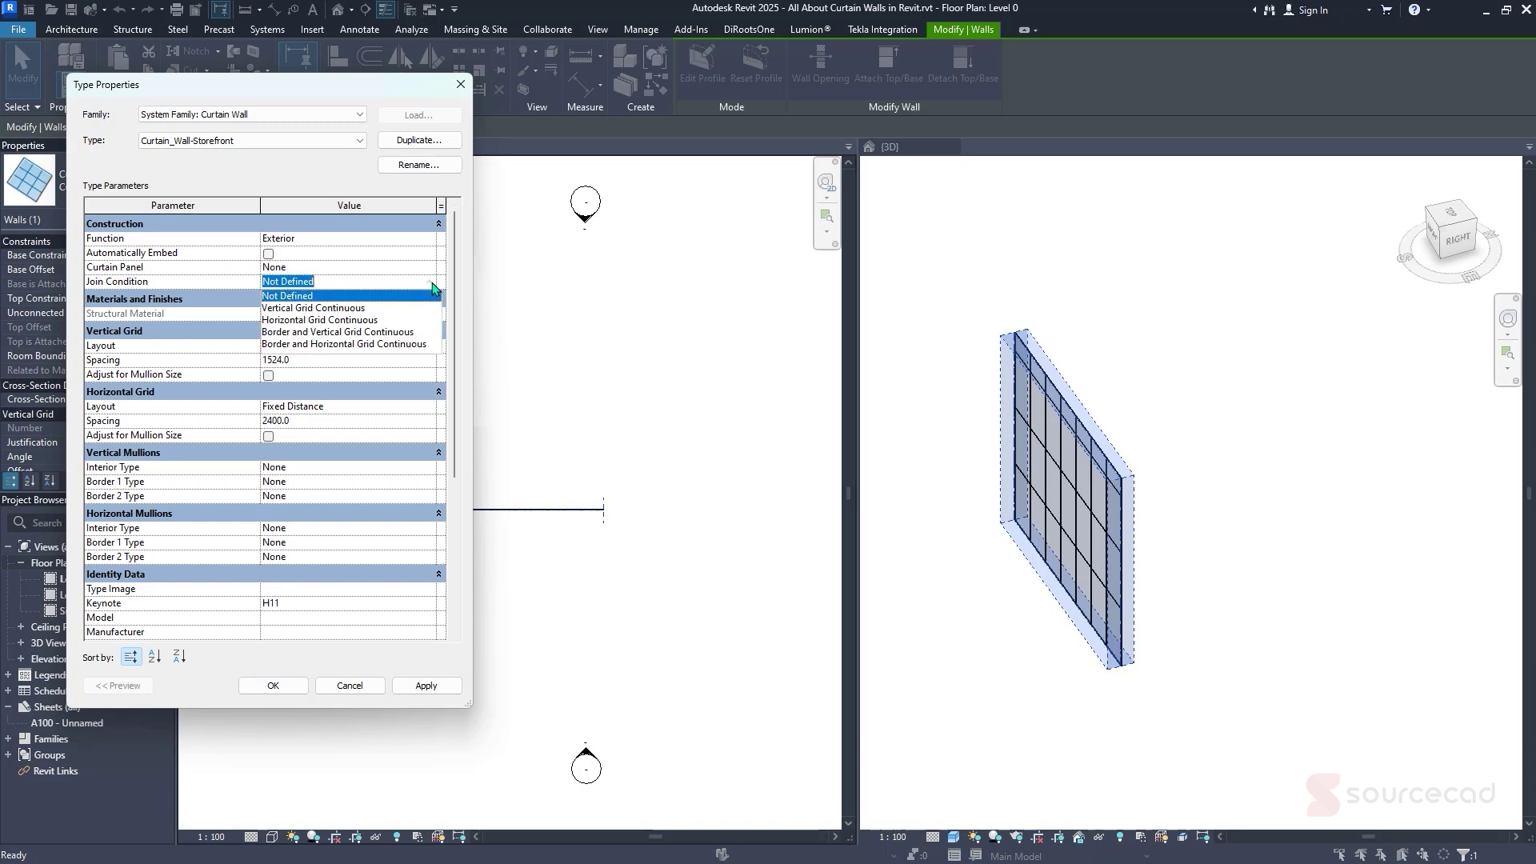
click(382, 309)
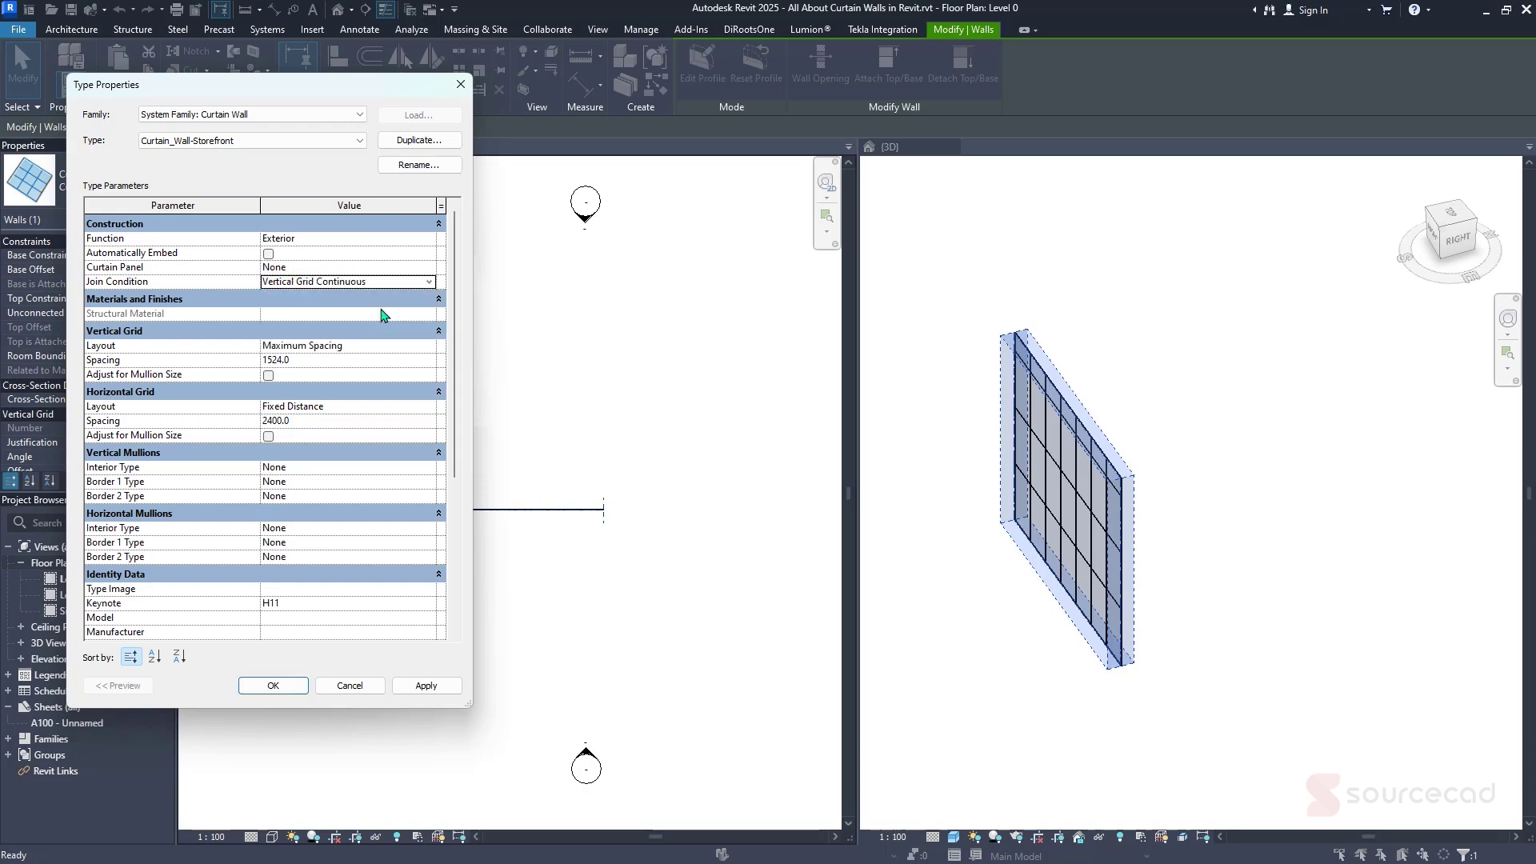
Set the vertical grid spacing to 1500 with the Maximum Spacing layout and Adjust for Mullion Size off
drag(459, 316, 461, 335)
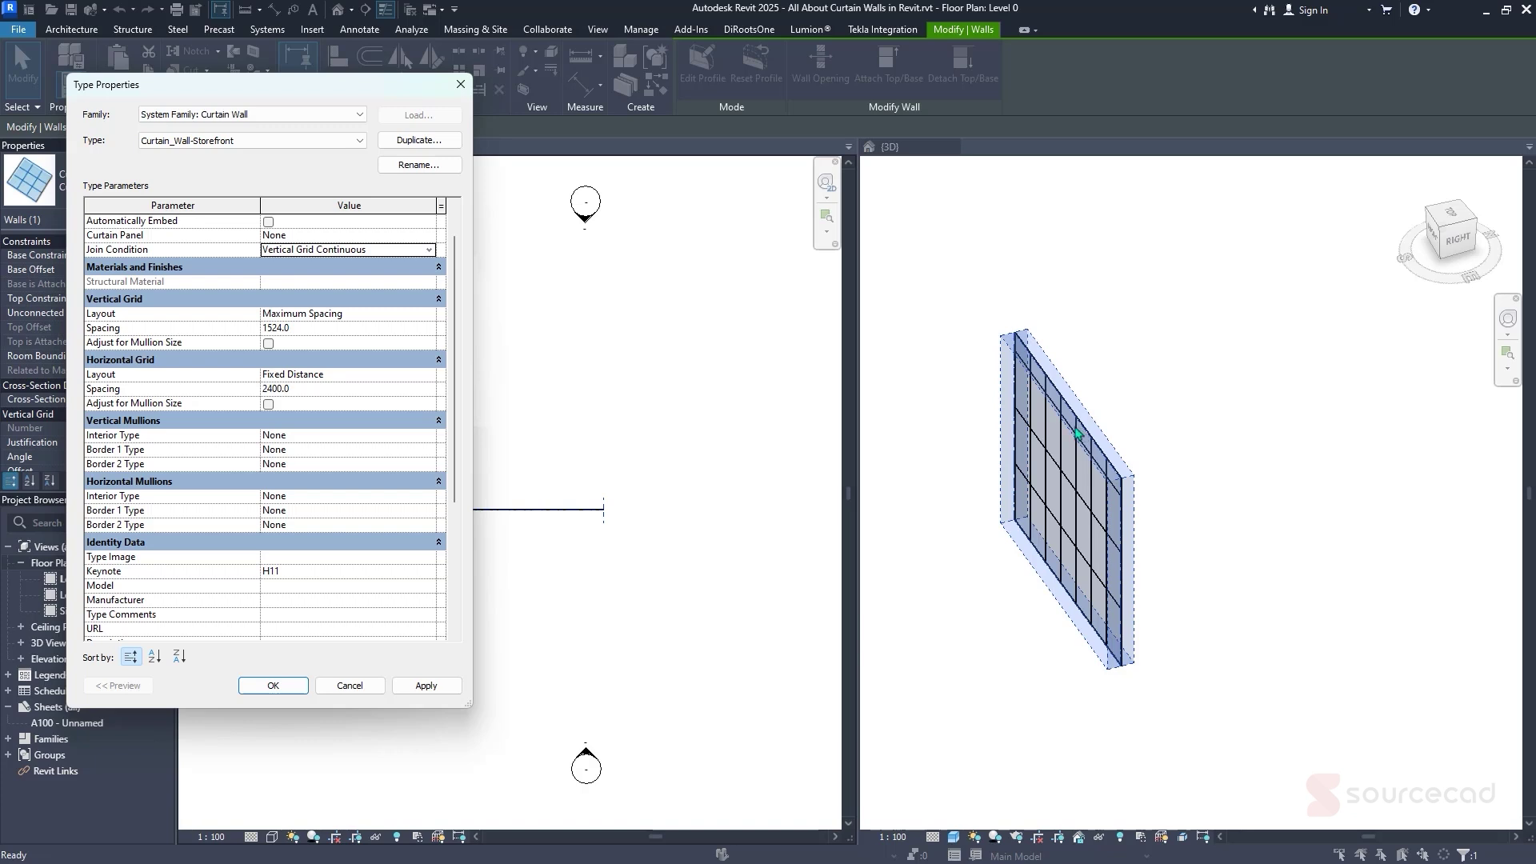
click(429, 314)
click(429, 314)
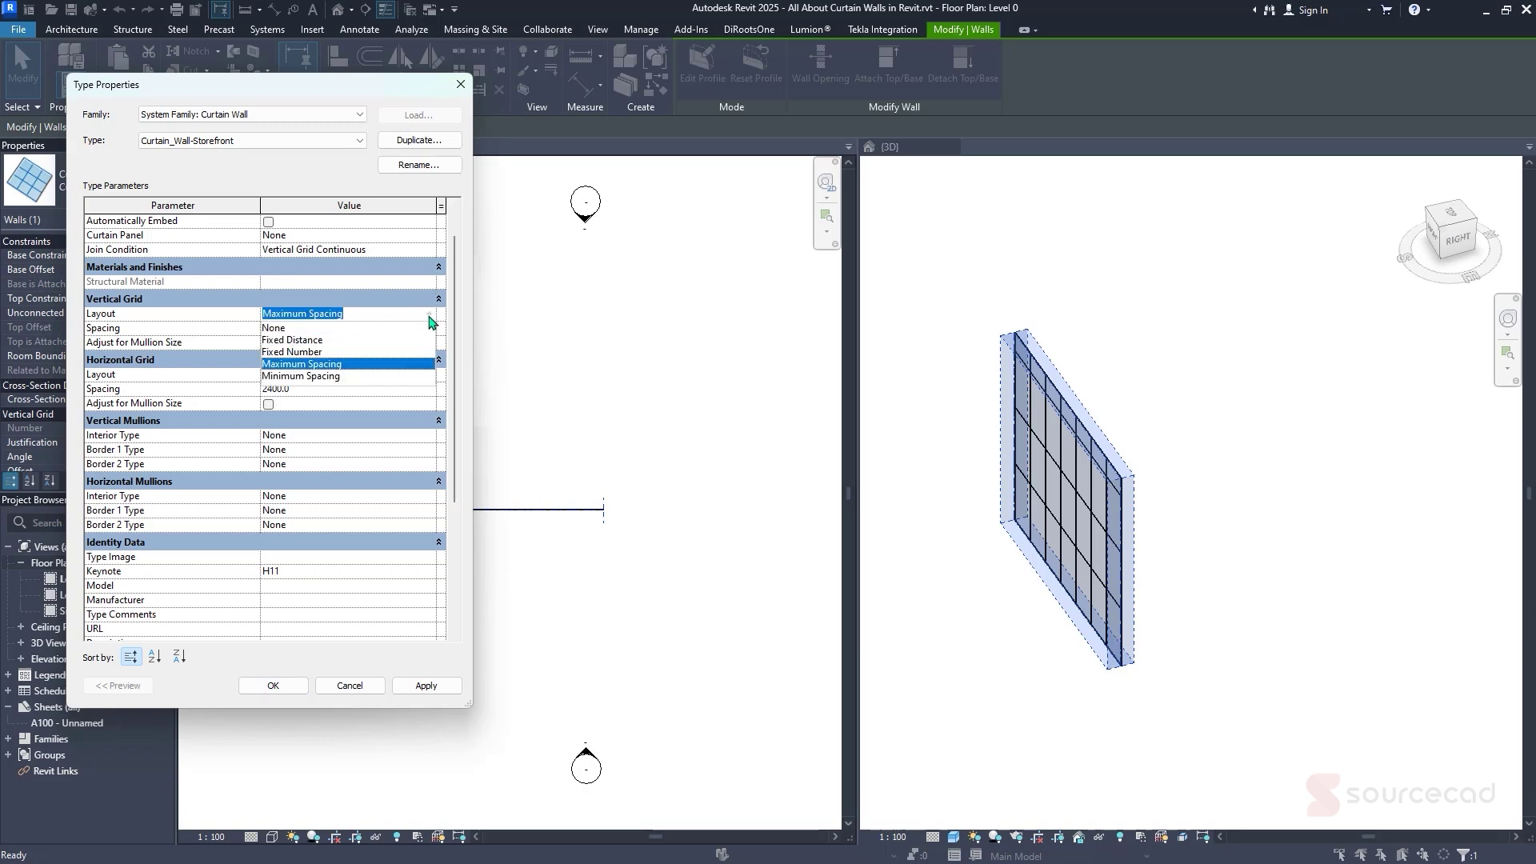
click(340, 366)
click(362, 329)
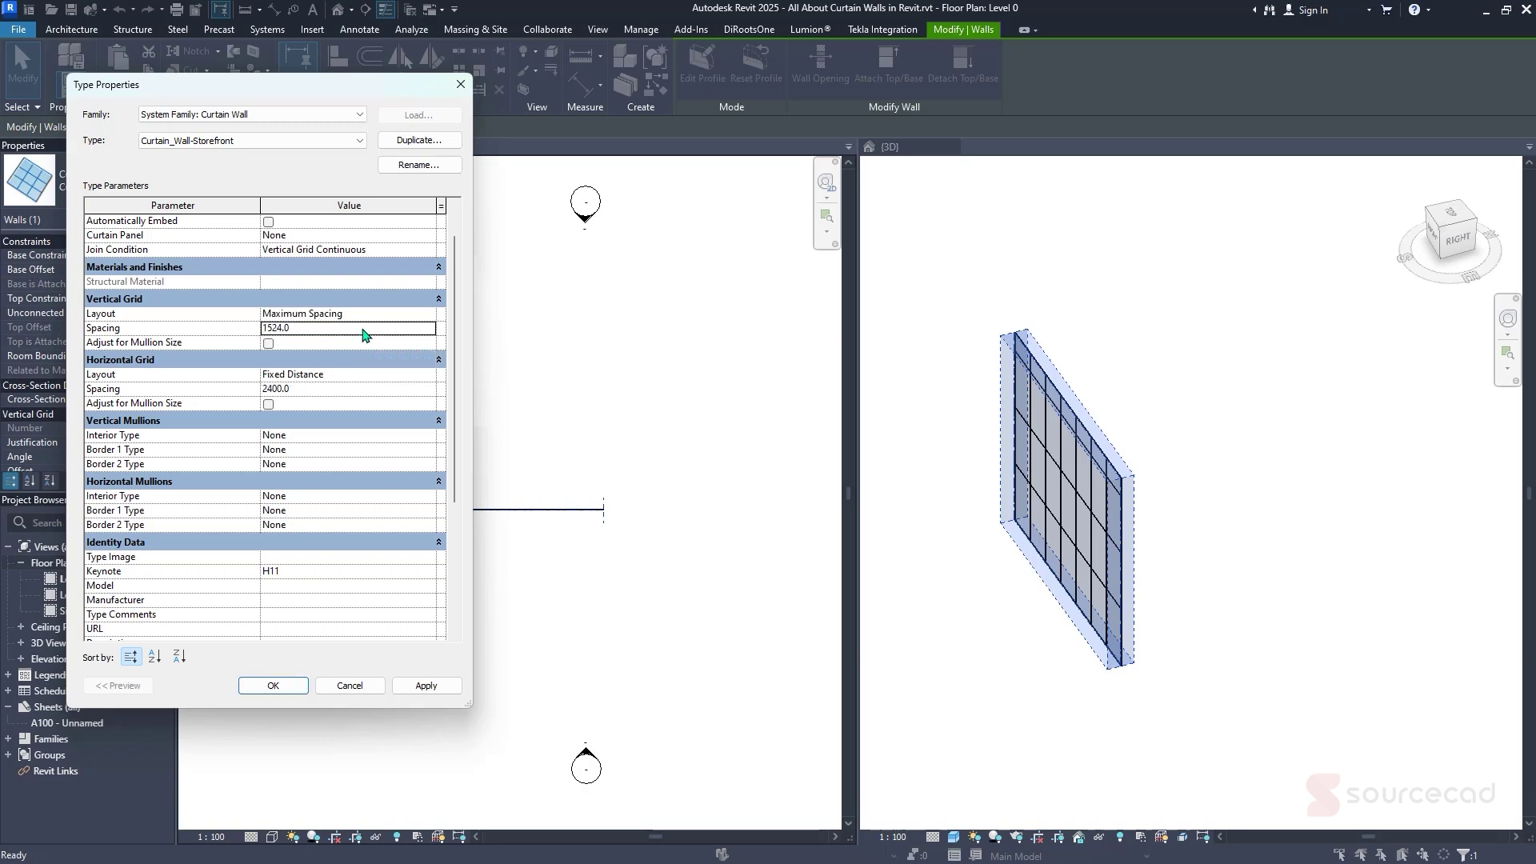
text(1500)
mouse_move(157, 347)
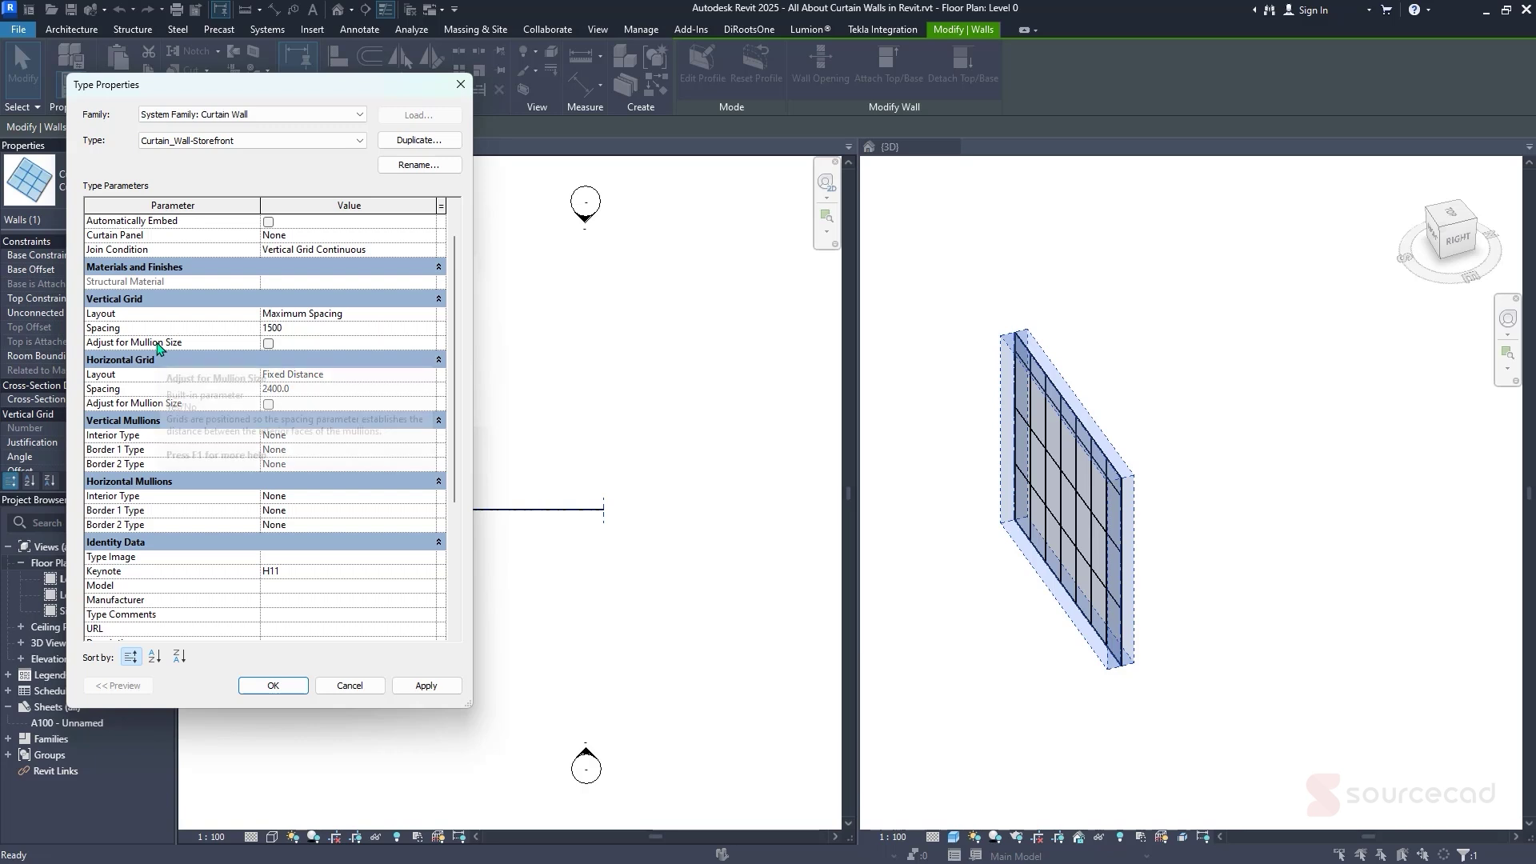
click(268, 344)
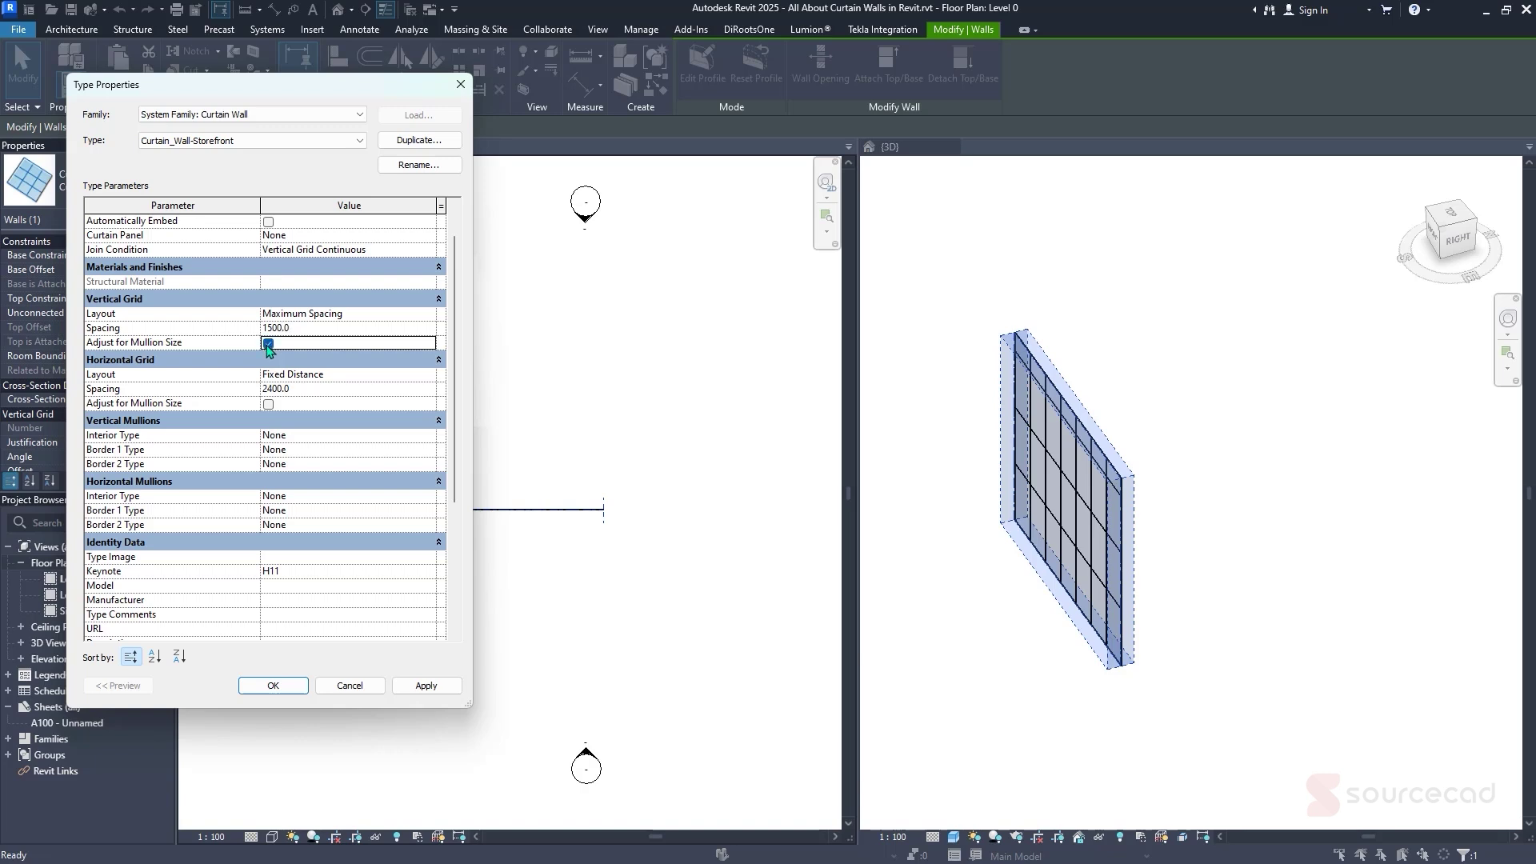
click(269, 343)
Set the horizontal grid layout to Maximum Spacing with a spacing of 1500
click(426, 374)
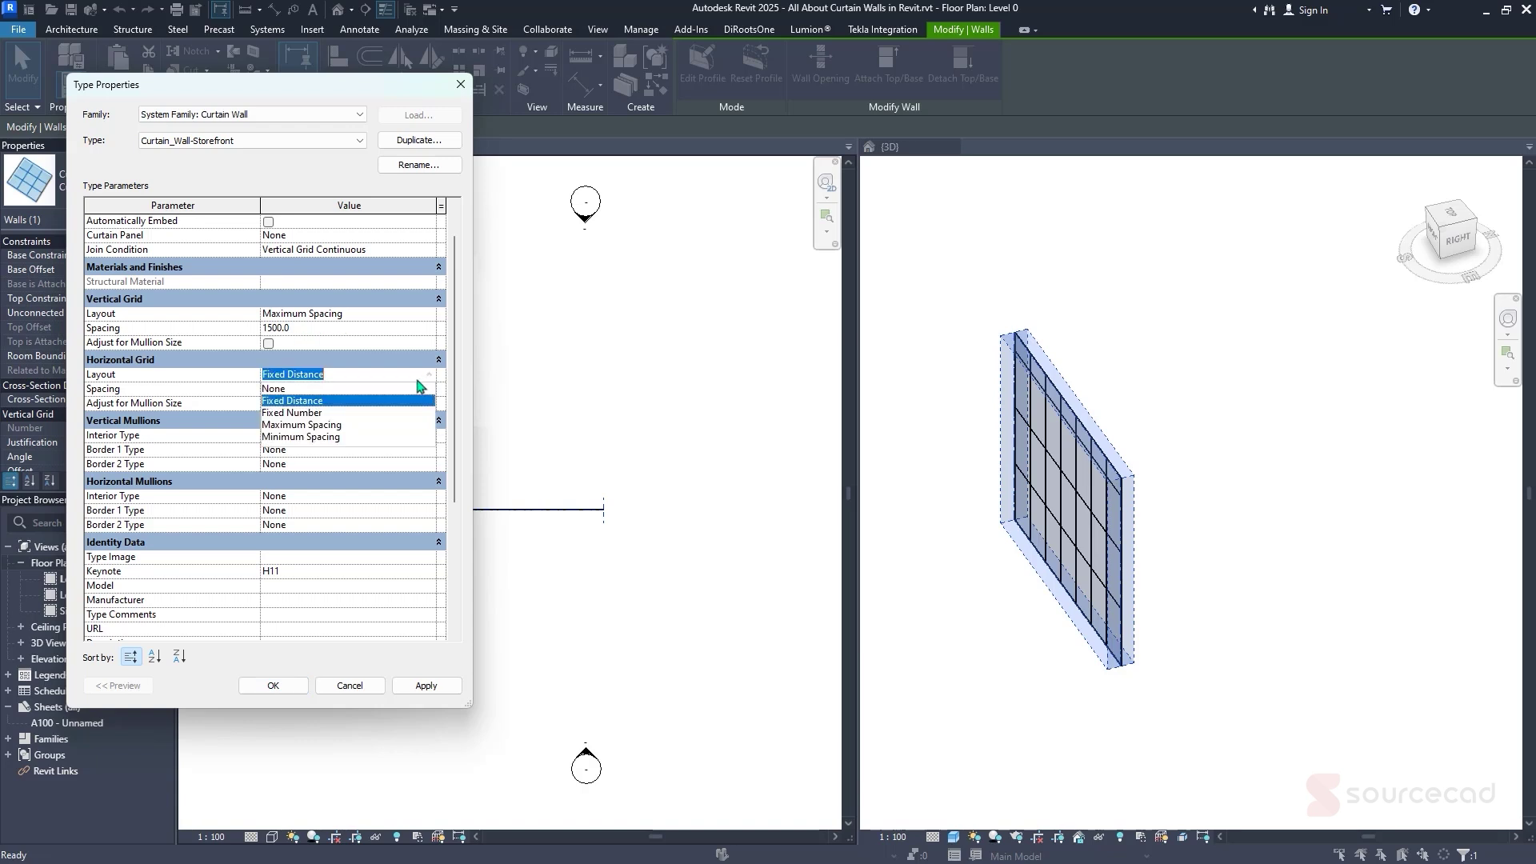
click(320, 428)
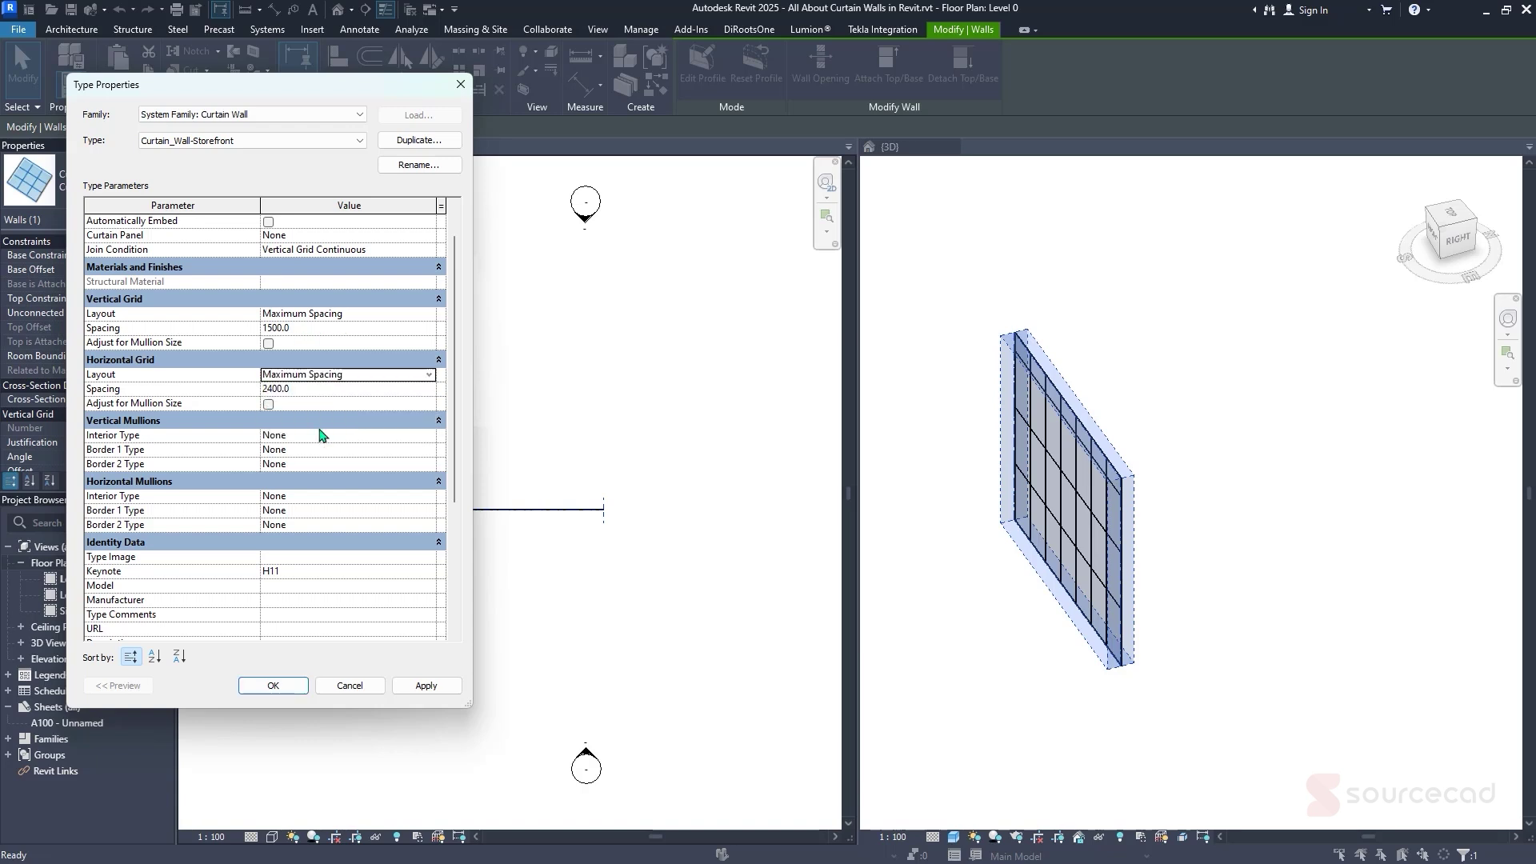
click(378, 391)
text(1500)
Assign the 25mm_Radius circular mullion to the vertical interior mullions and the 50mm_Radius circular mullion to both vertical borders
drag(454, 360, 454, 432)
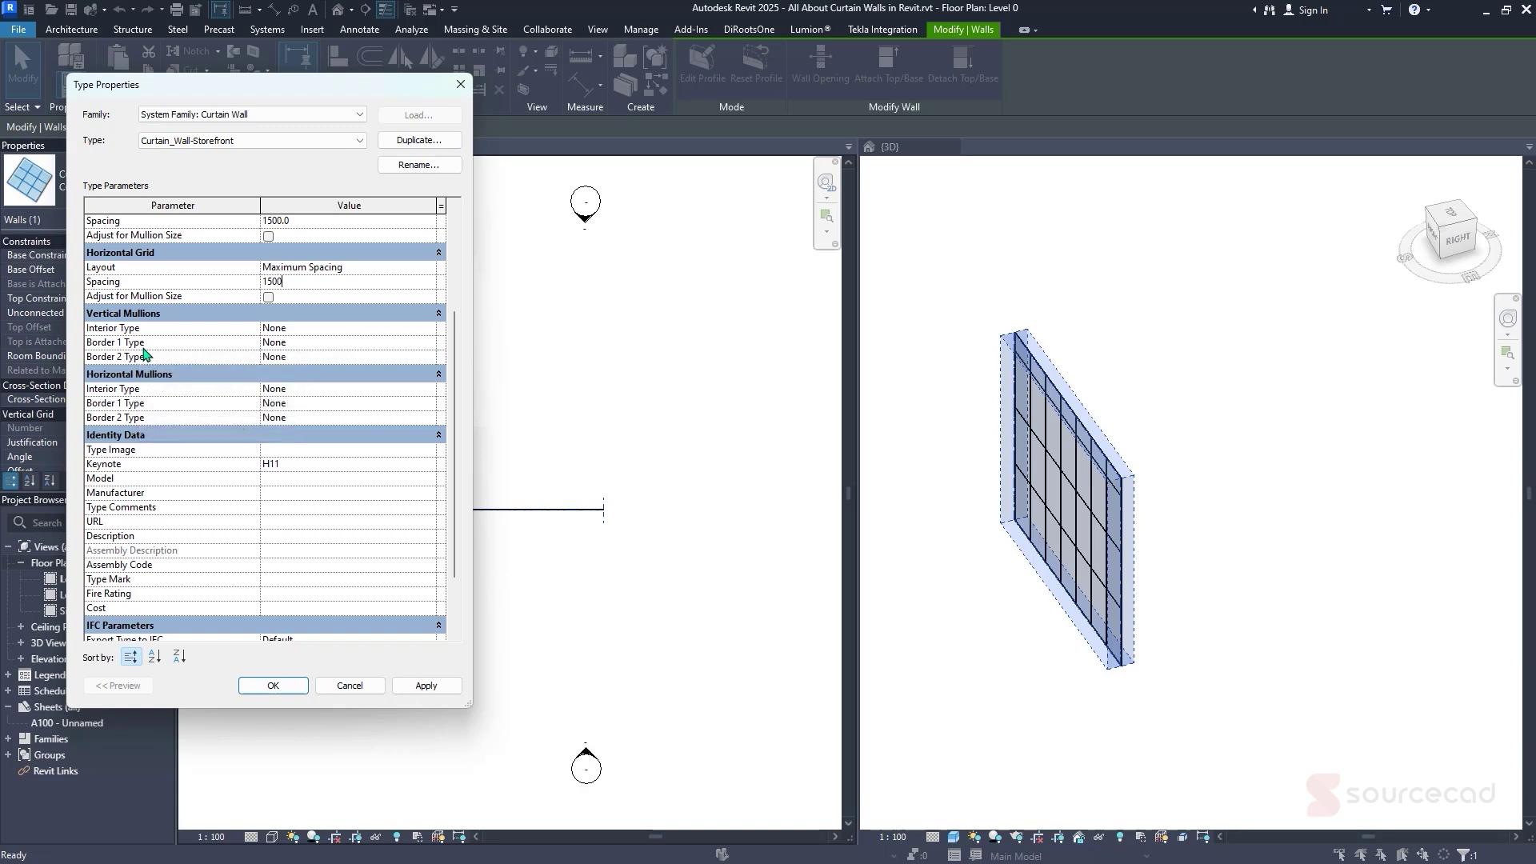
click(434, 334)
click(431, 328)
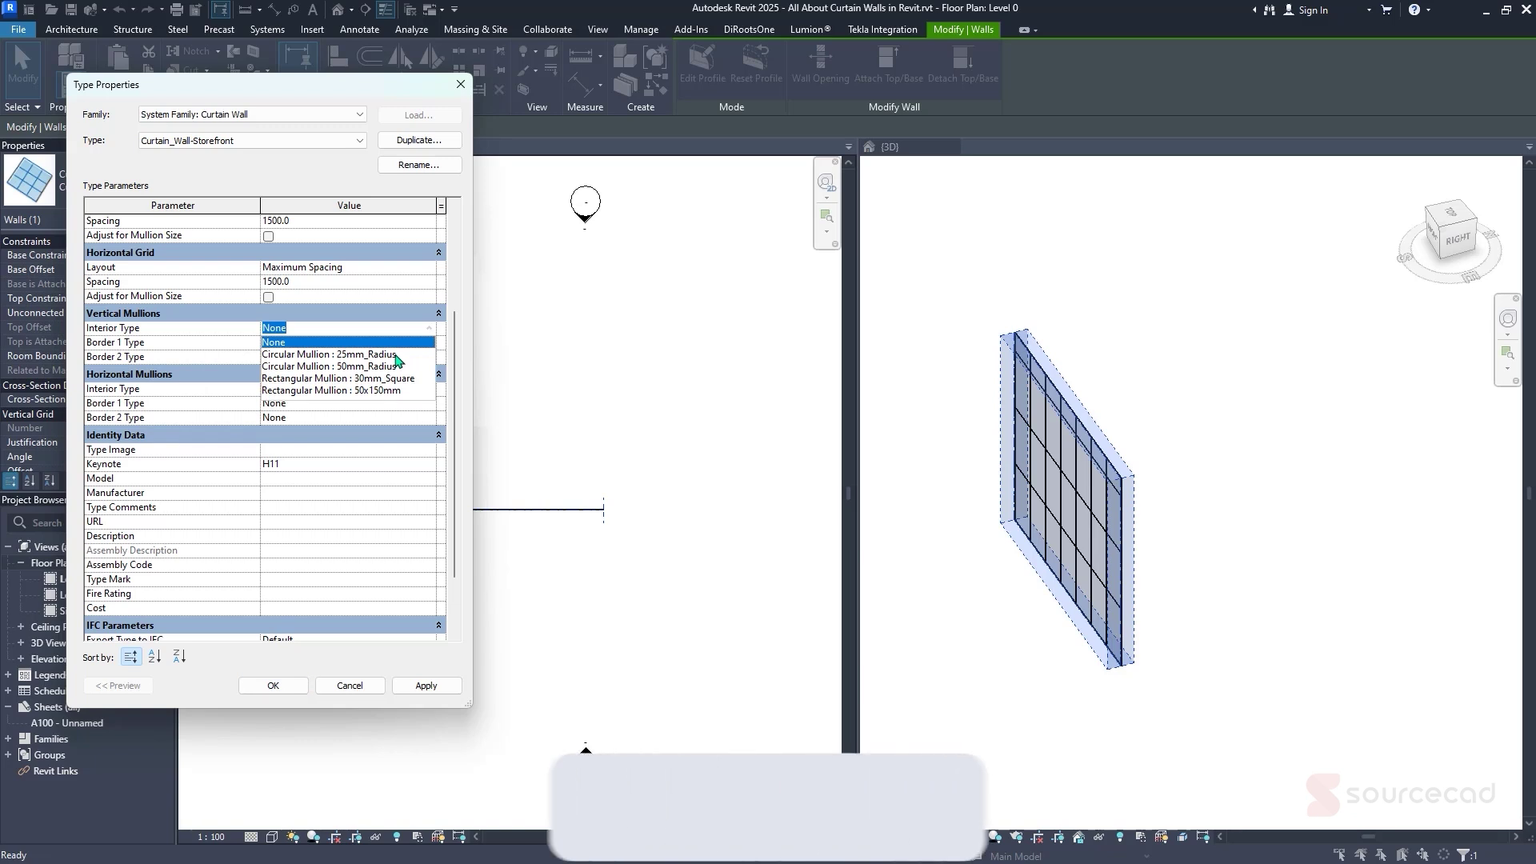
click(395, 355)
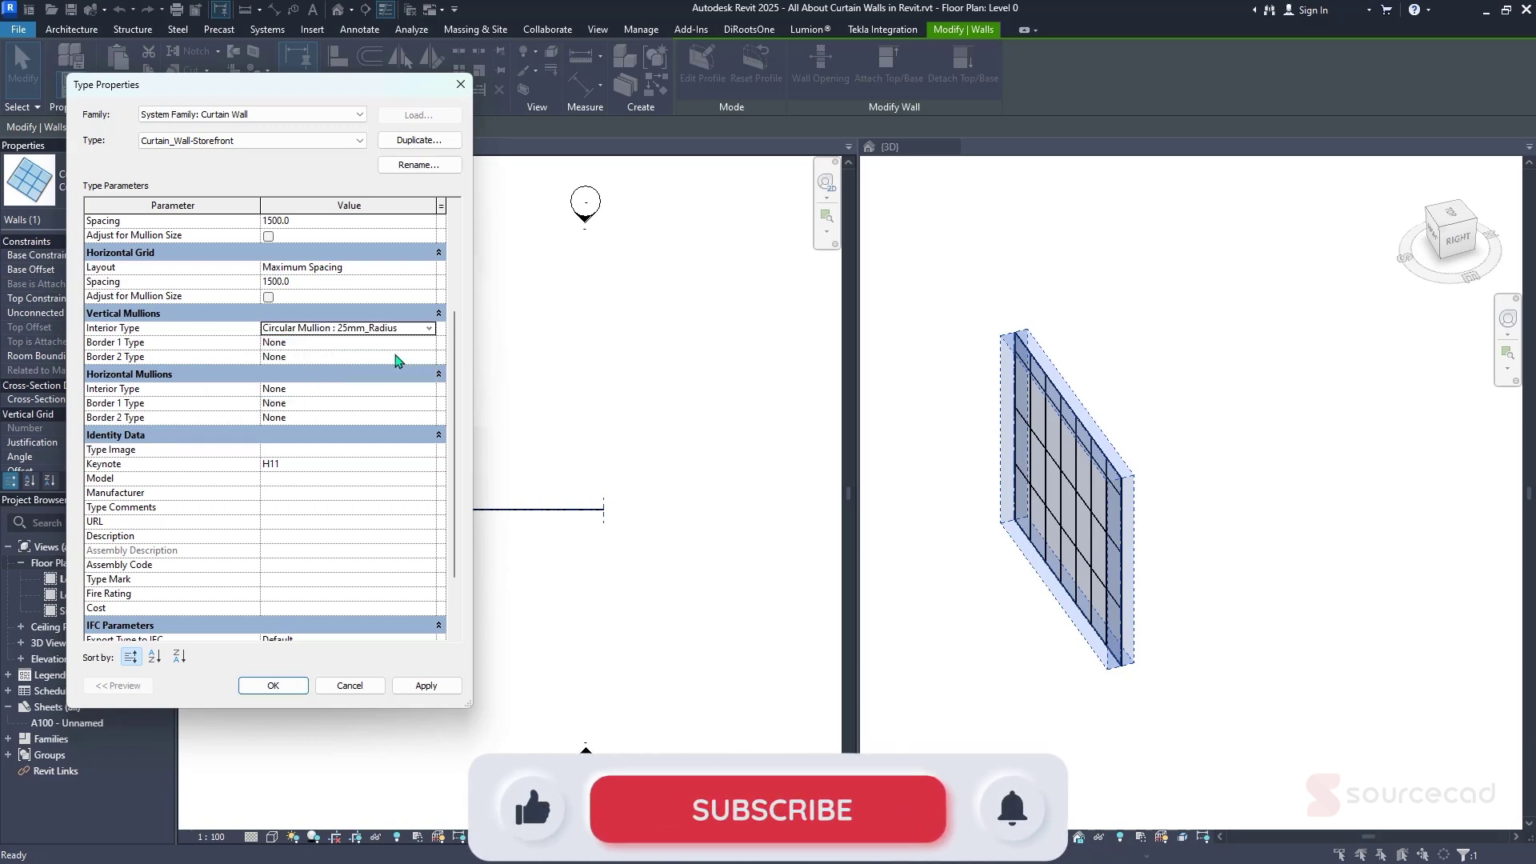
click(431, 345)
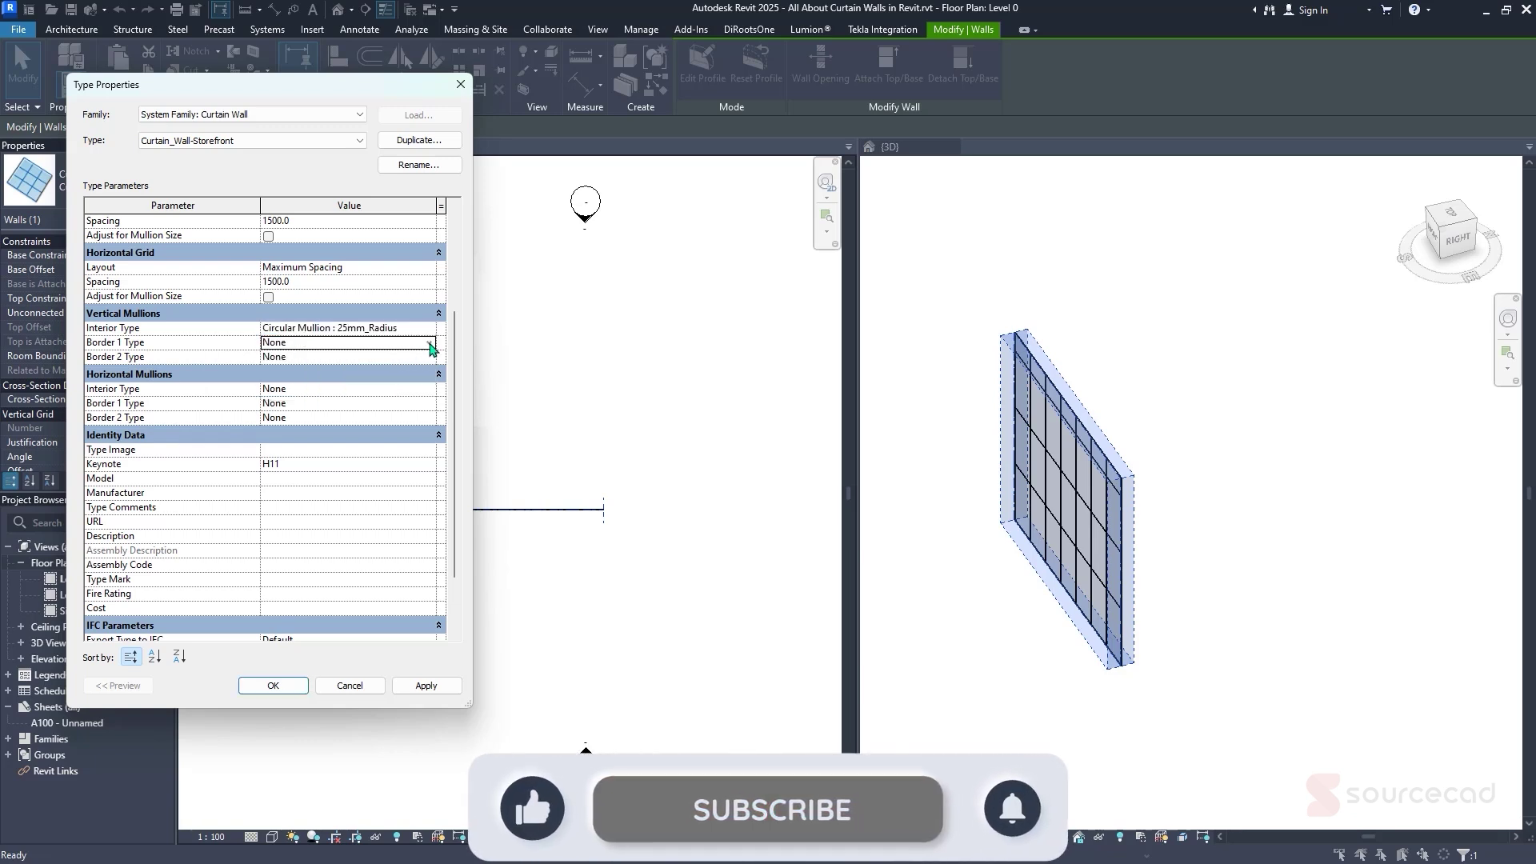
click(431, 349)
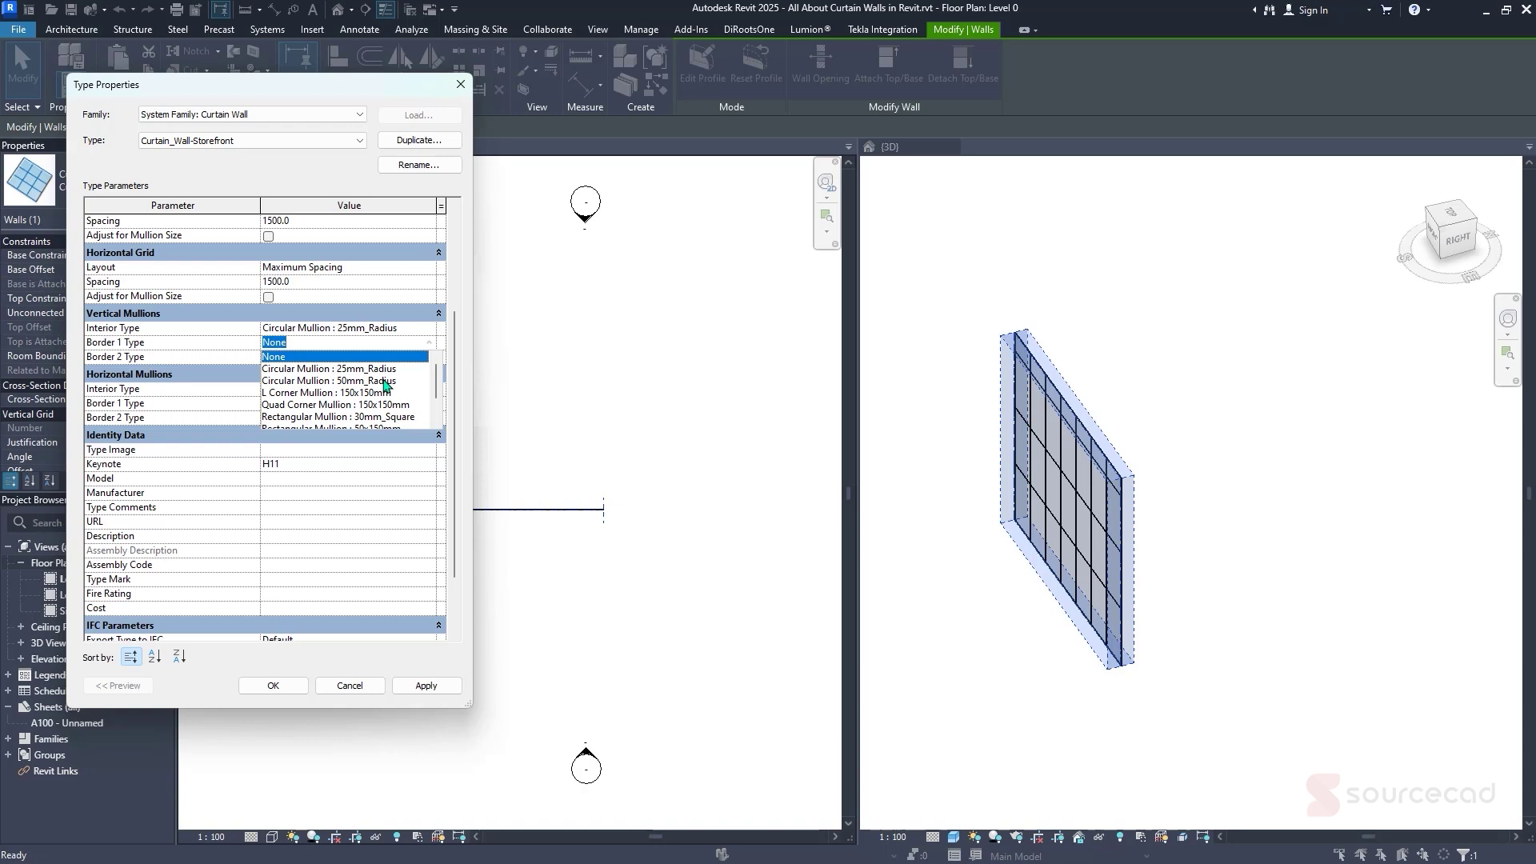
click(388, 382)
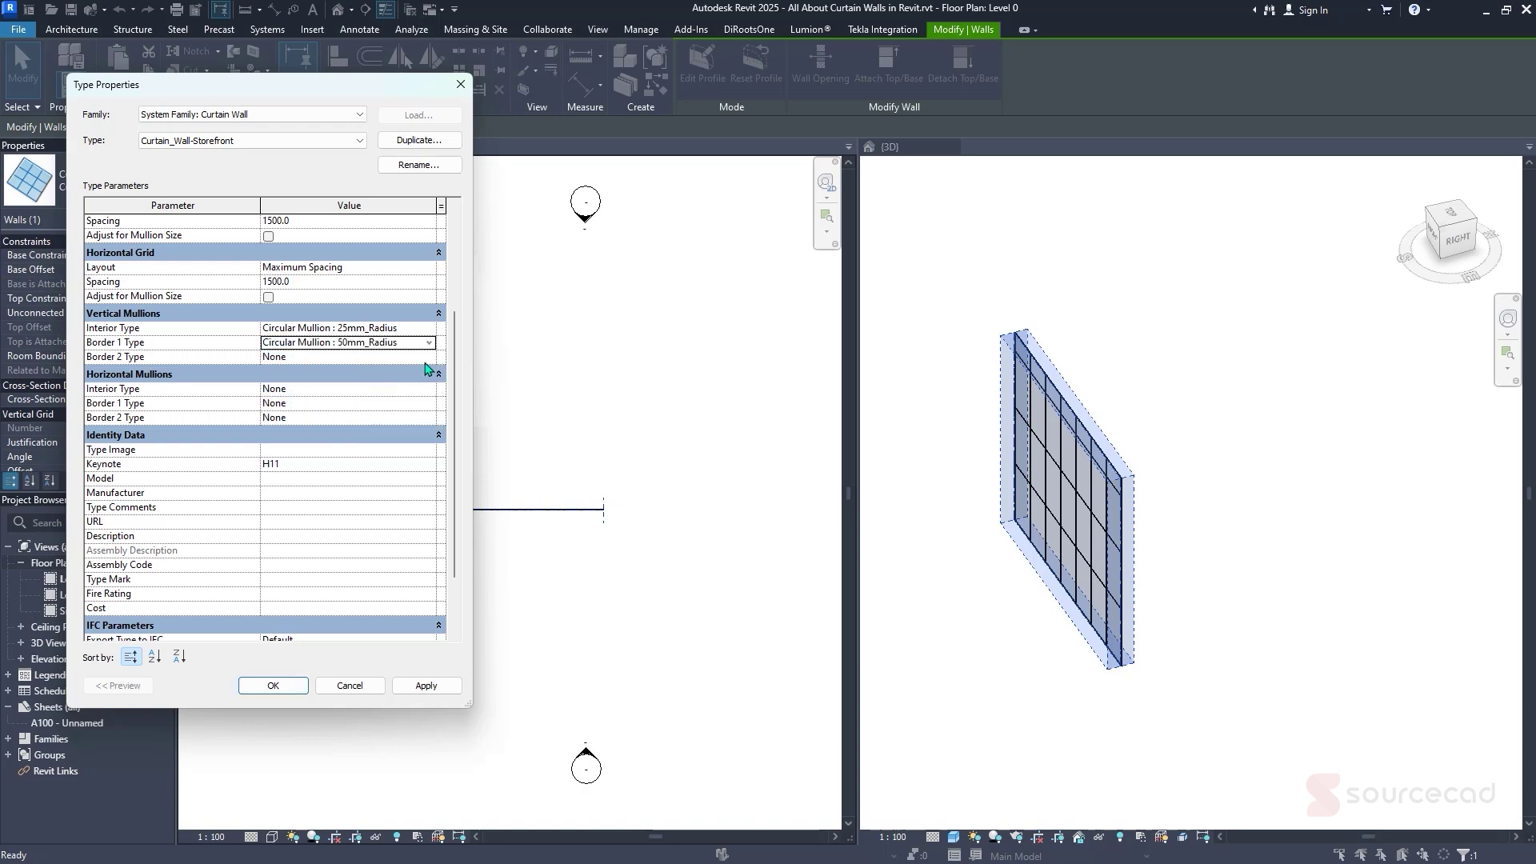
click(426, 358)
click(368, 398)
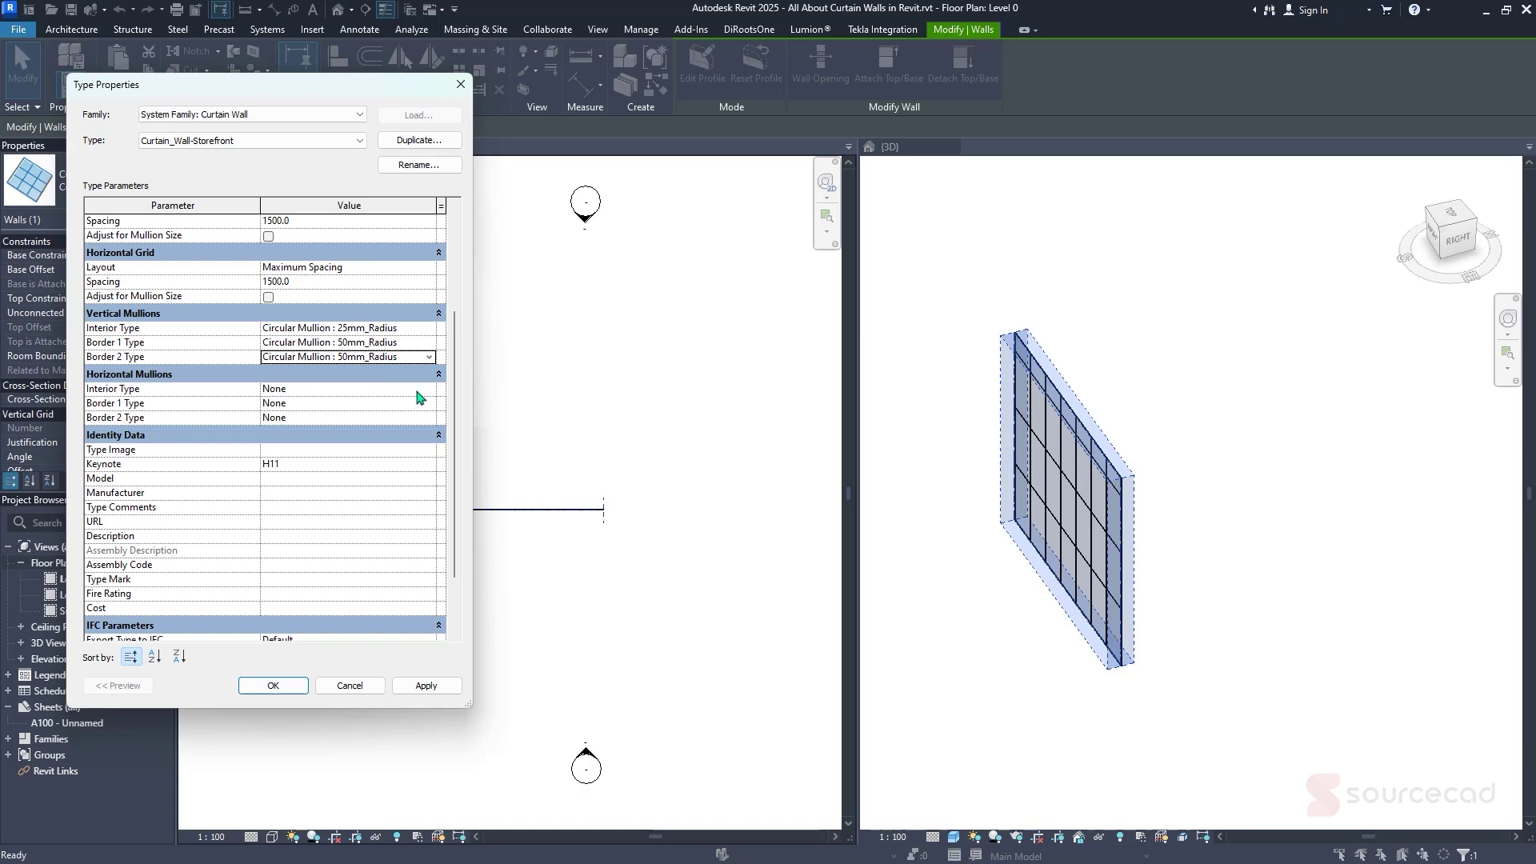
Assign the 25mm_Radius circular mullion to the horizontal interior and 50mm_Radius to both horizontal borders, and apply the type changes to the wall
click(421, 391)
click(429, 390)
click(392, 413)
click(426, 405)
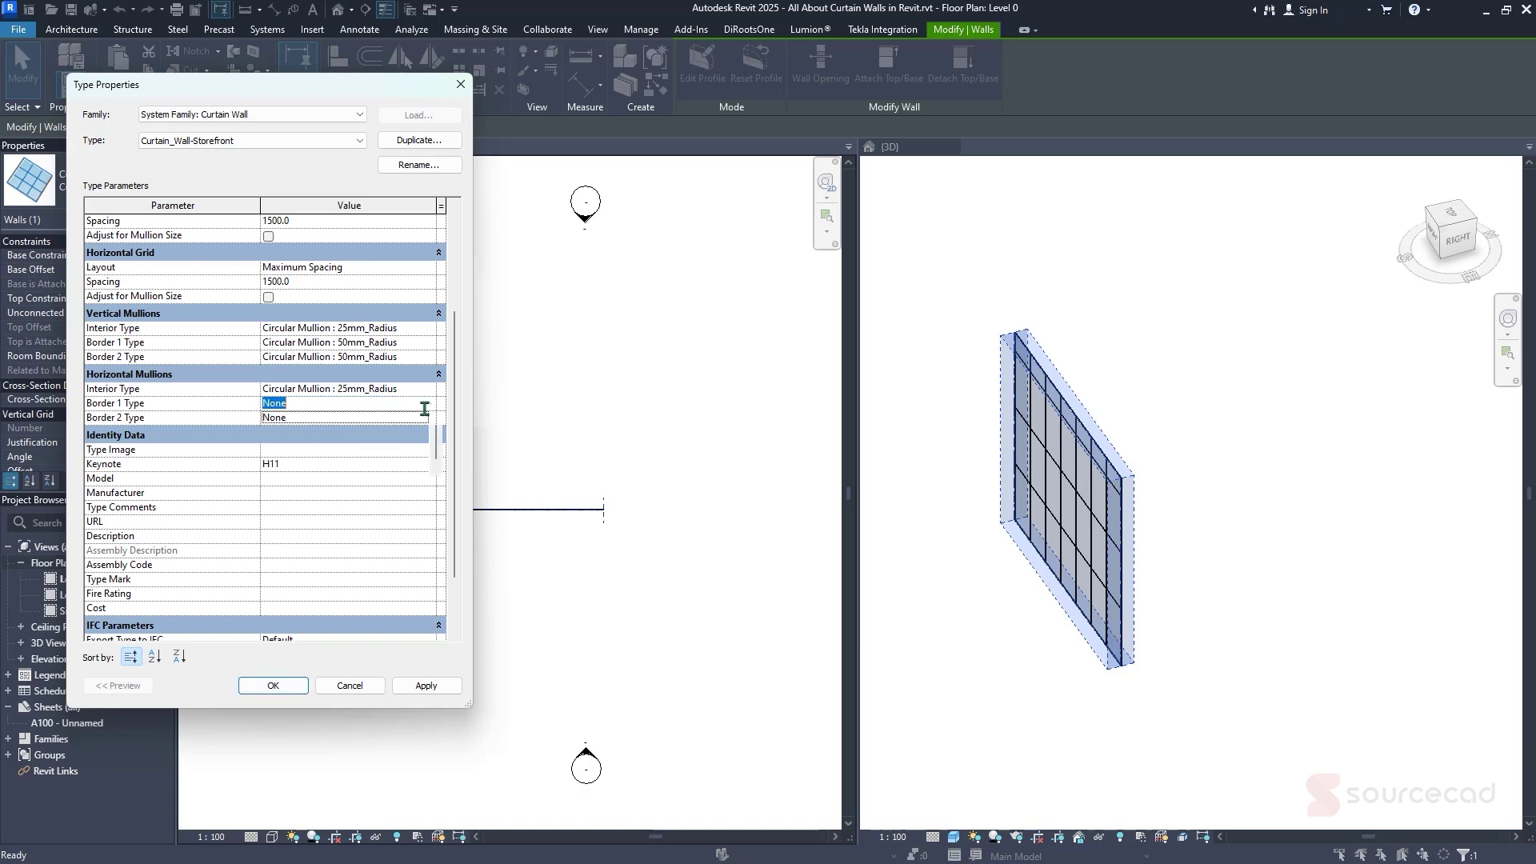
click(429, 405)
click(368, 446)
click(428, 419)
click(429, 418)
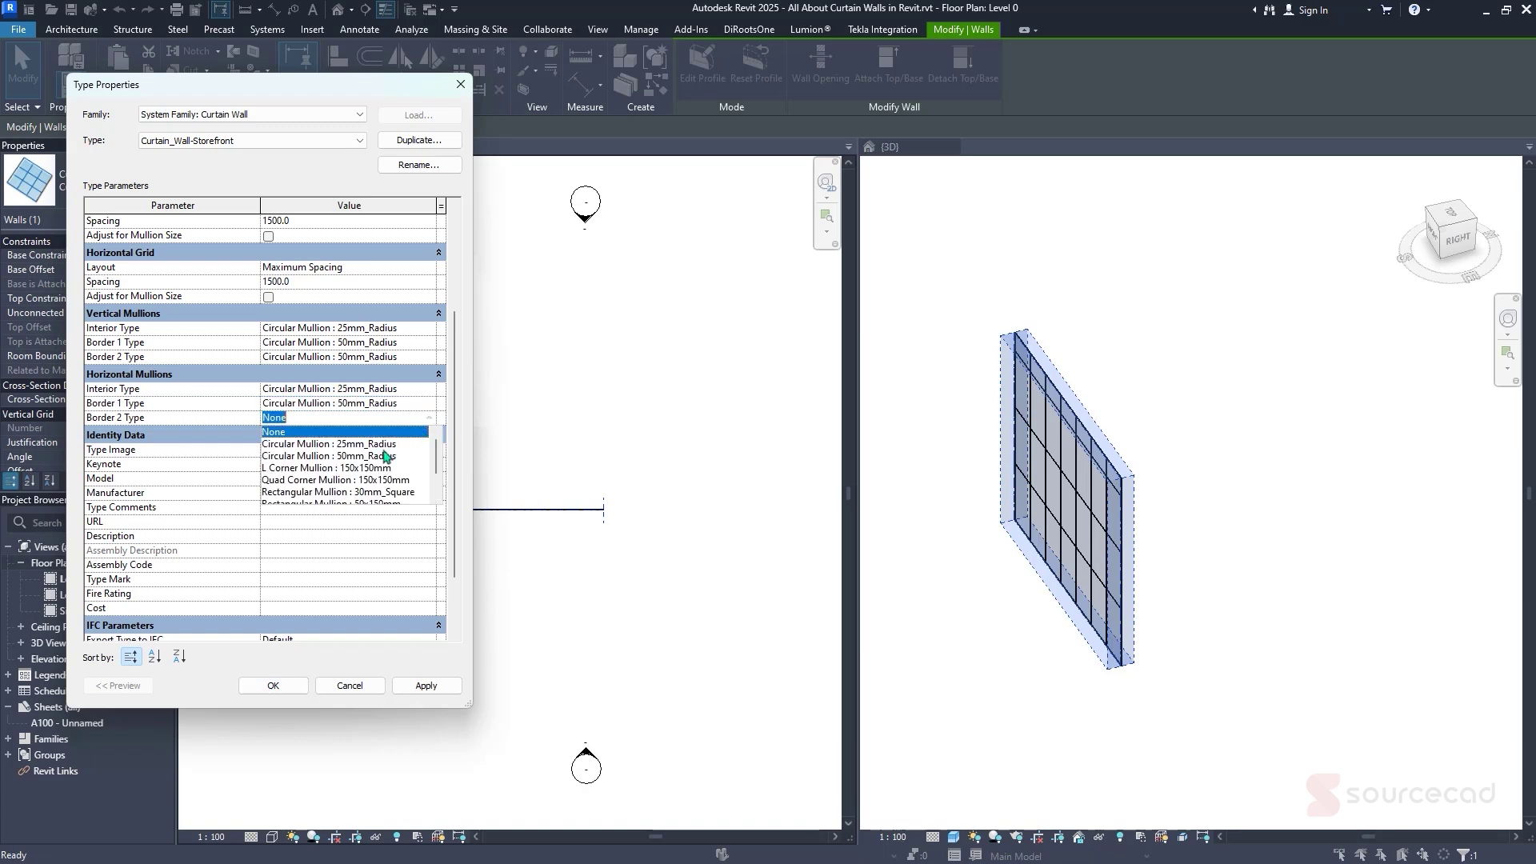
click(385, 453)
drag(457, 400, 454, 446)
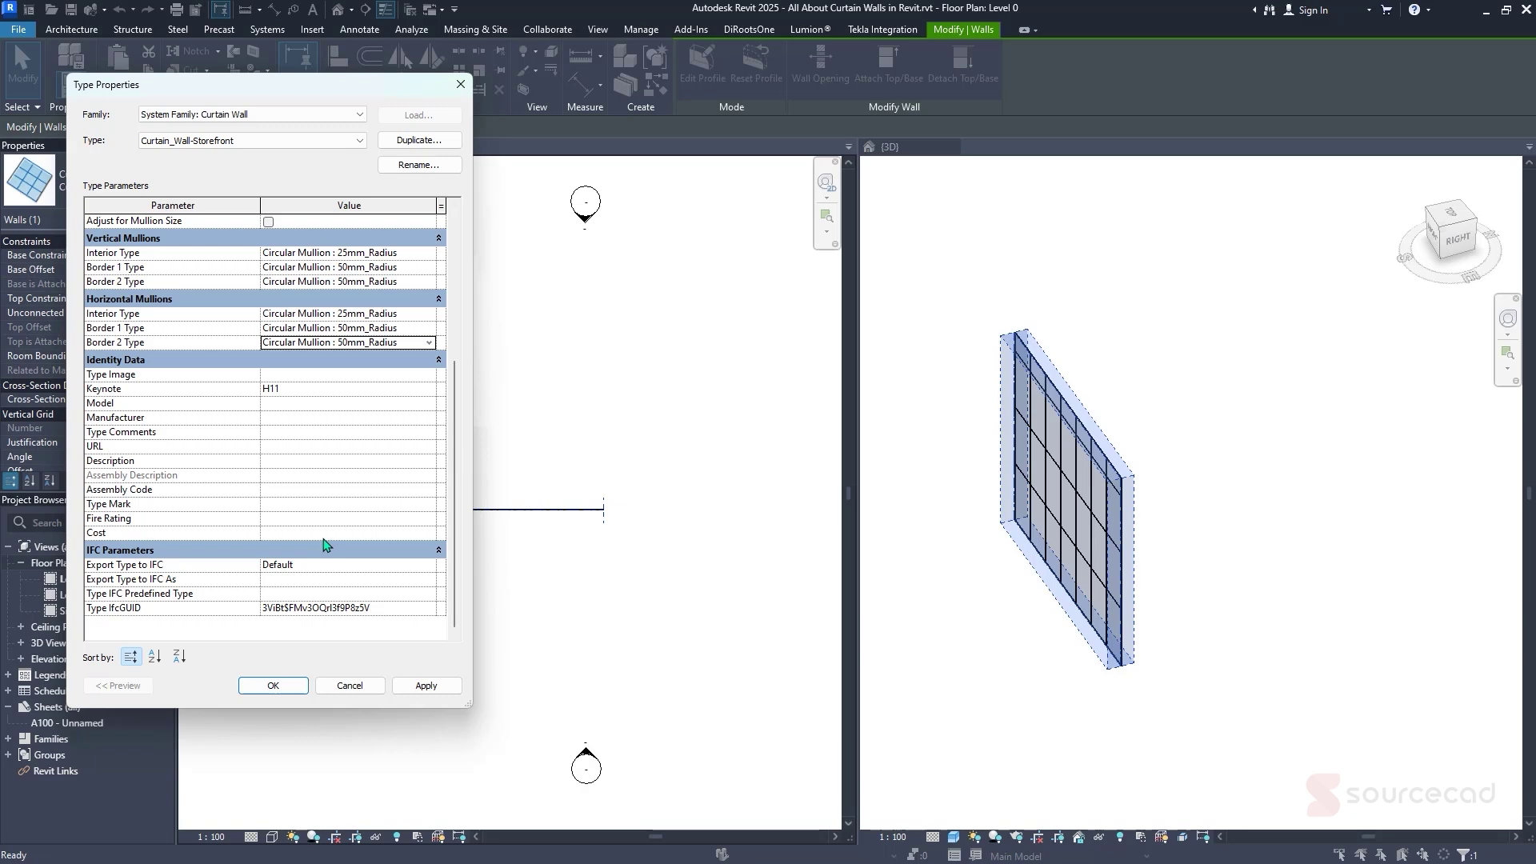
click(425, 686)
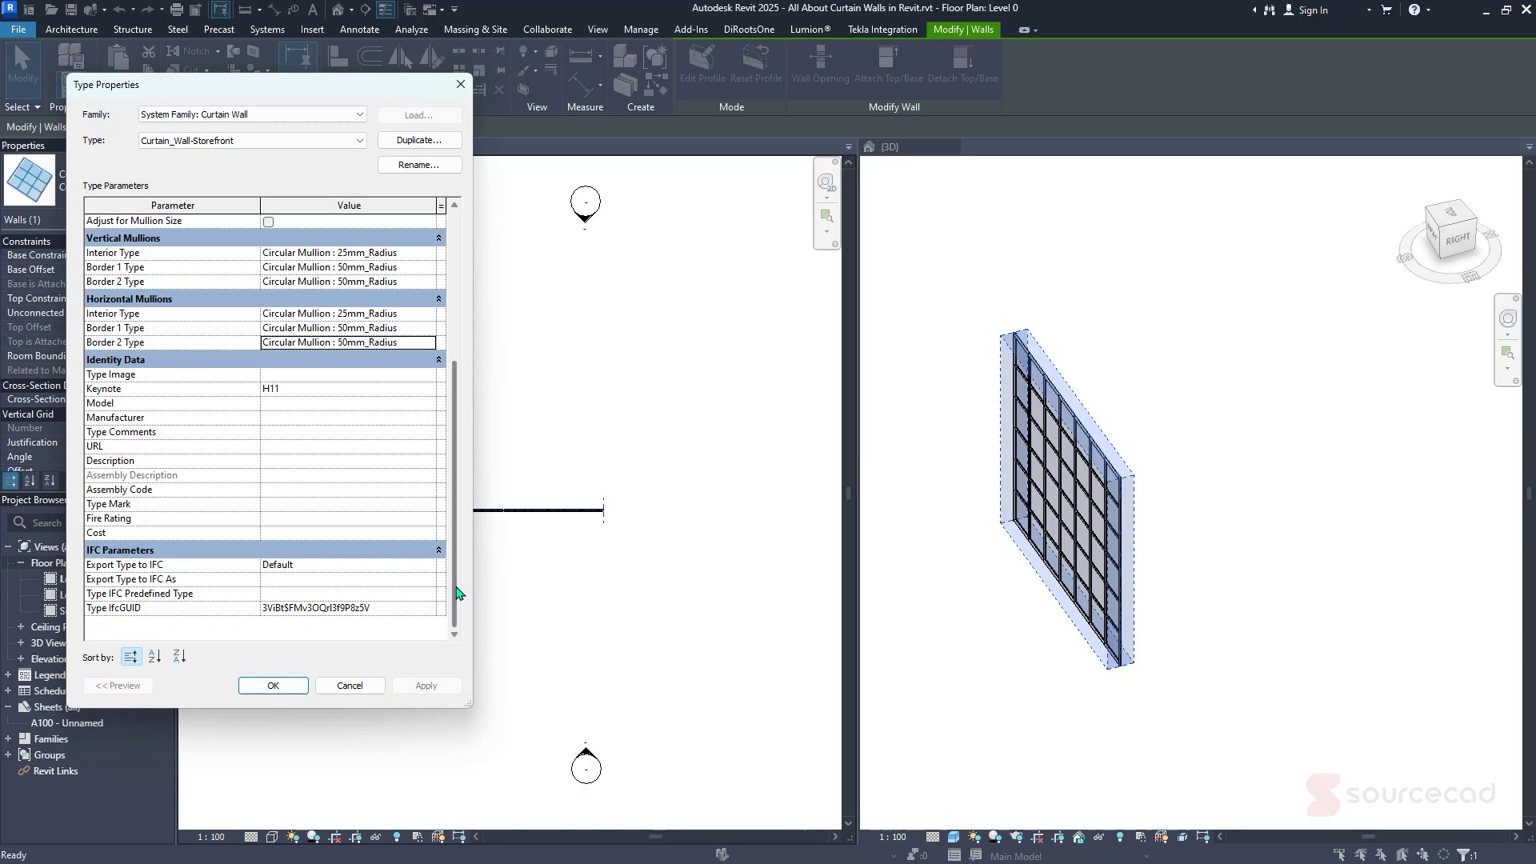
Assign the 150x150mm V Corner Mullion to the vertical Border 2 of the storefront type and apply the change
drag(459, 592, 477, 473)
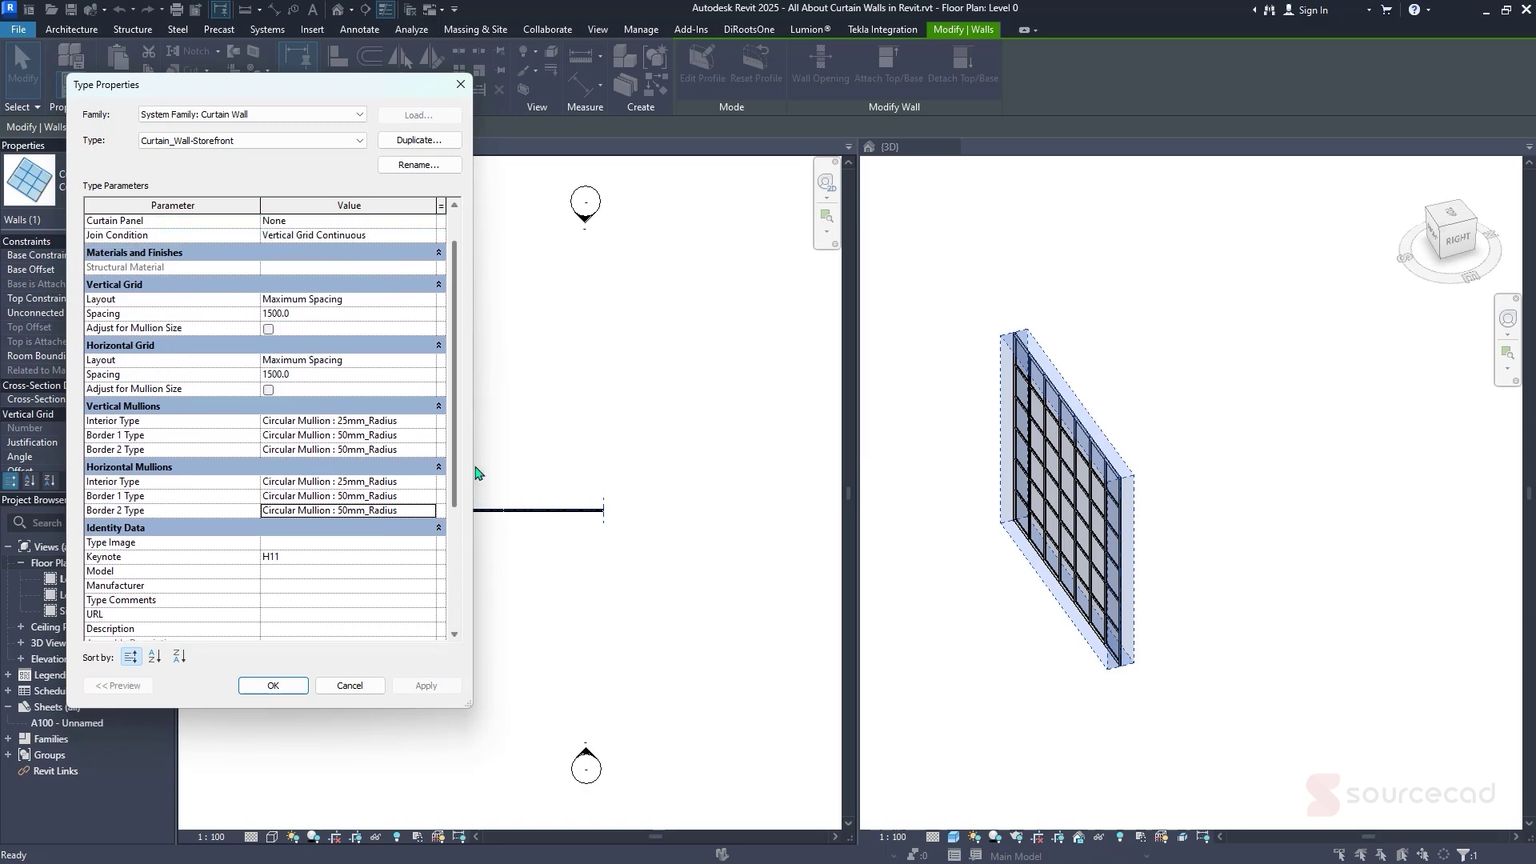
click(429, 452)
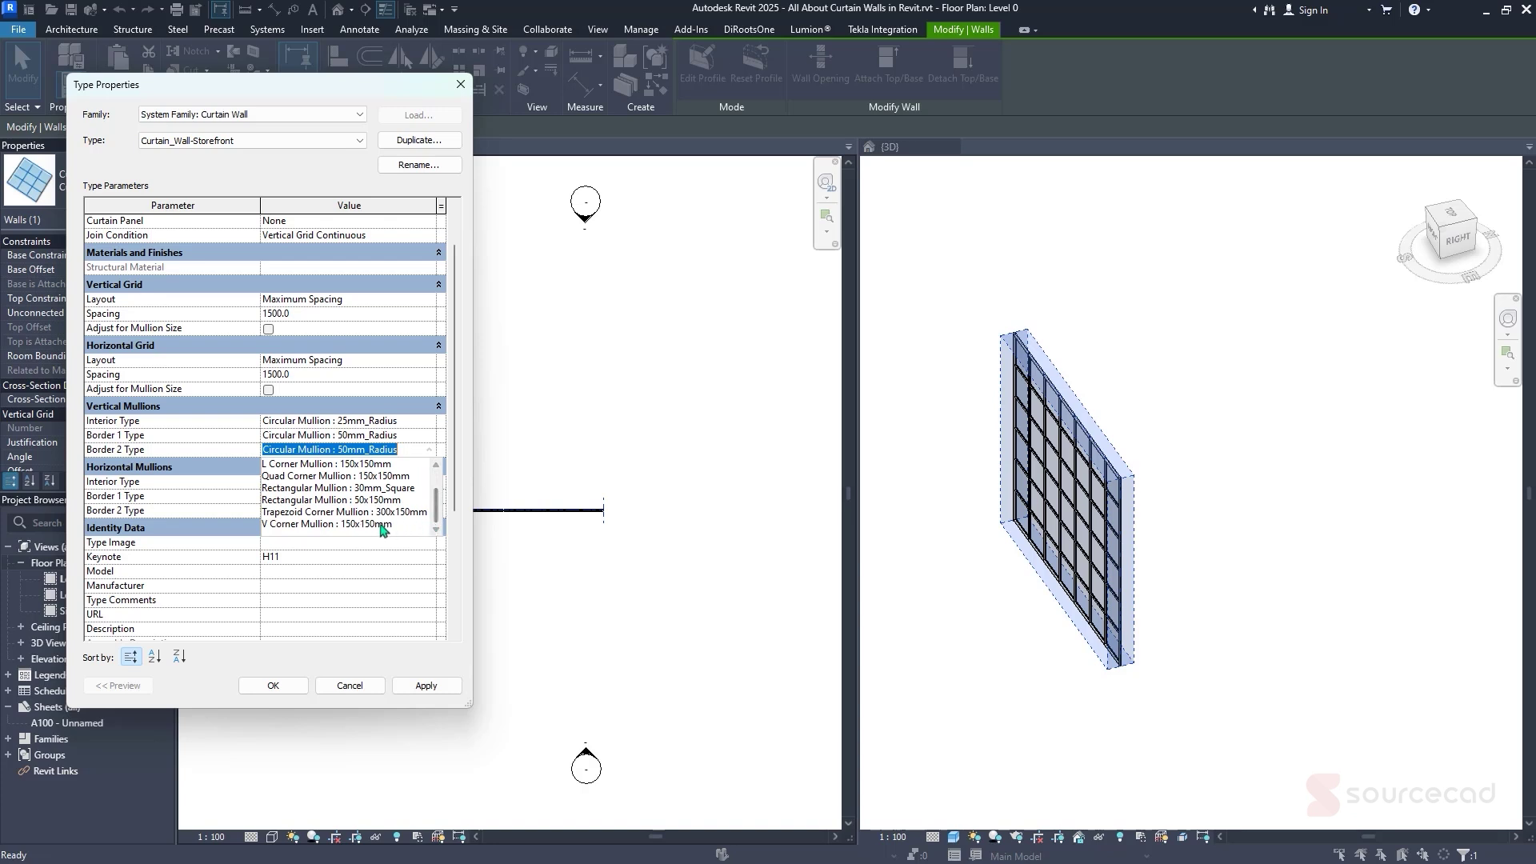
key(Escape)
click(424, 686)
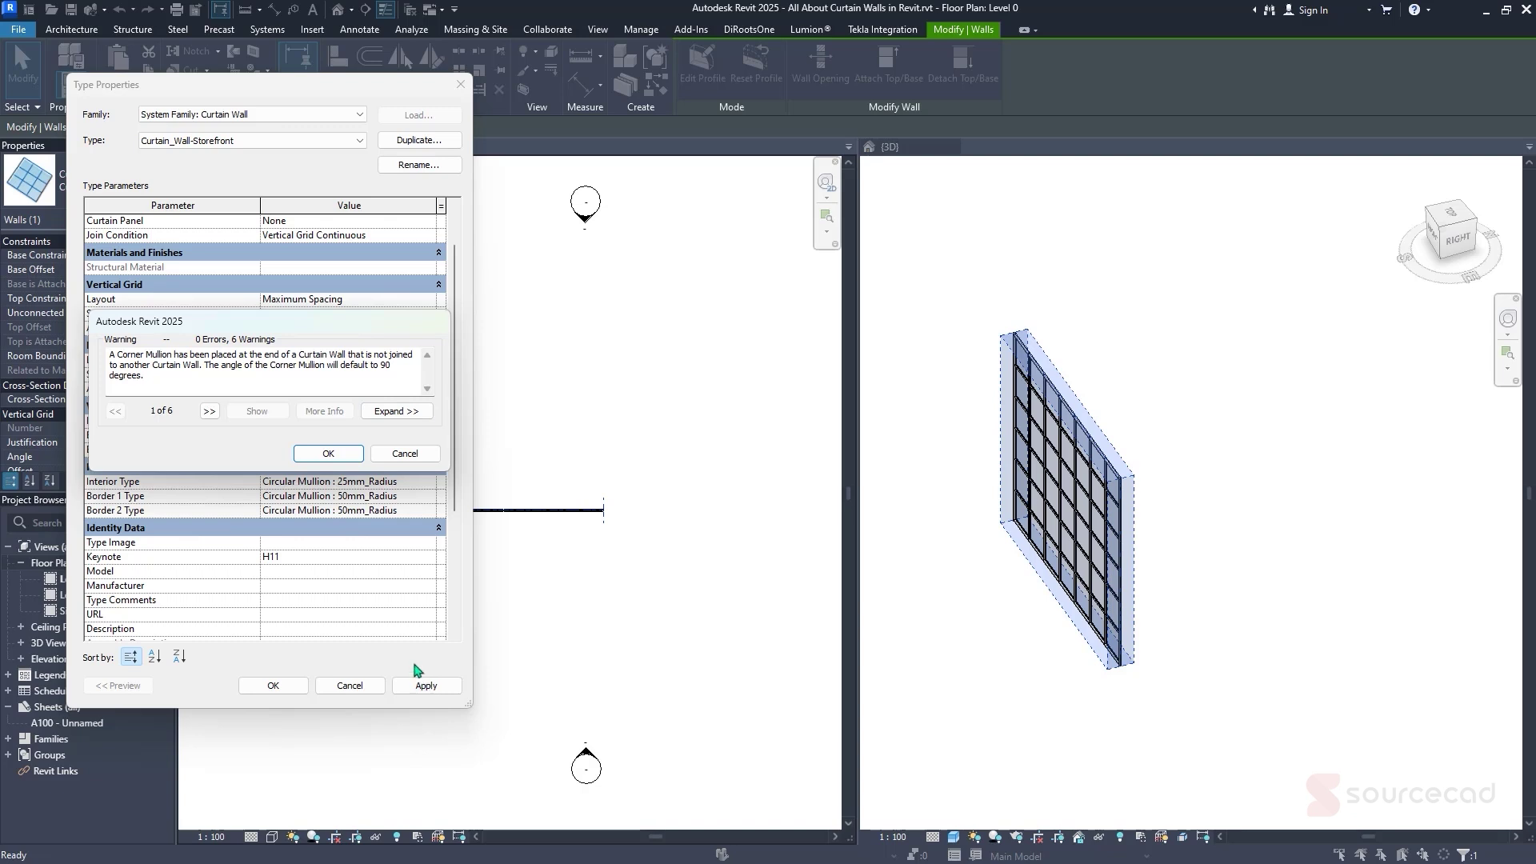
click(328, 453)
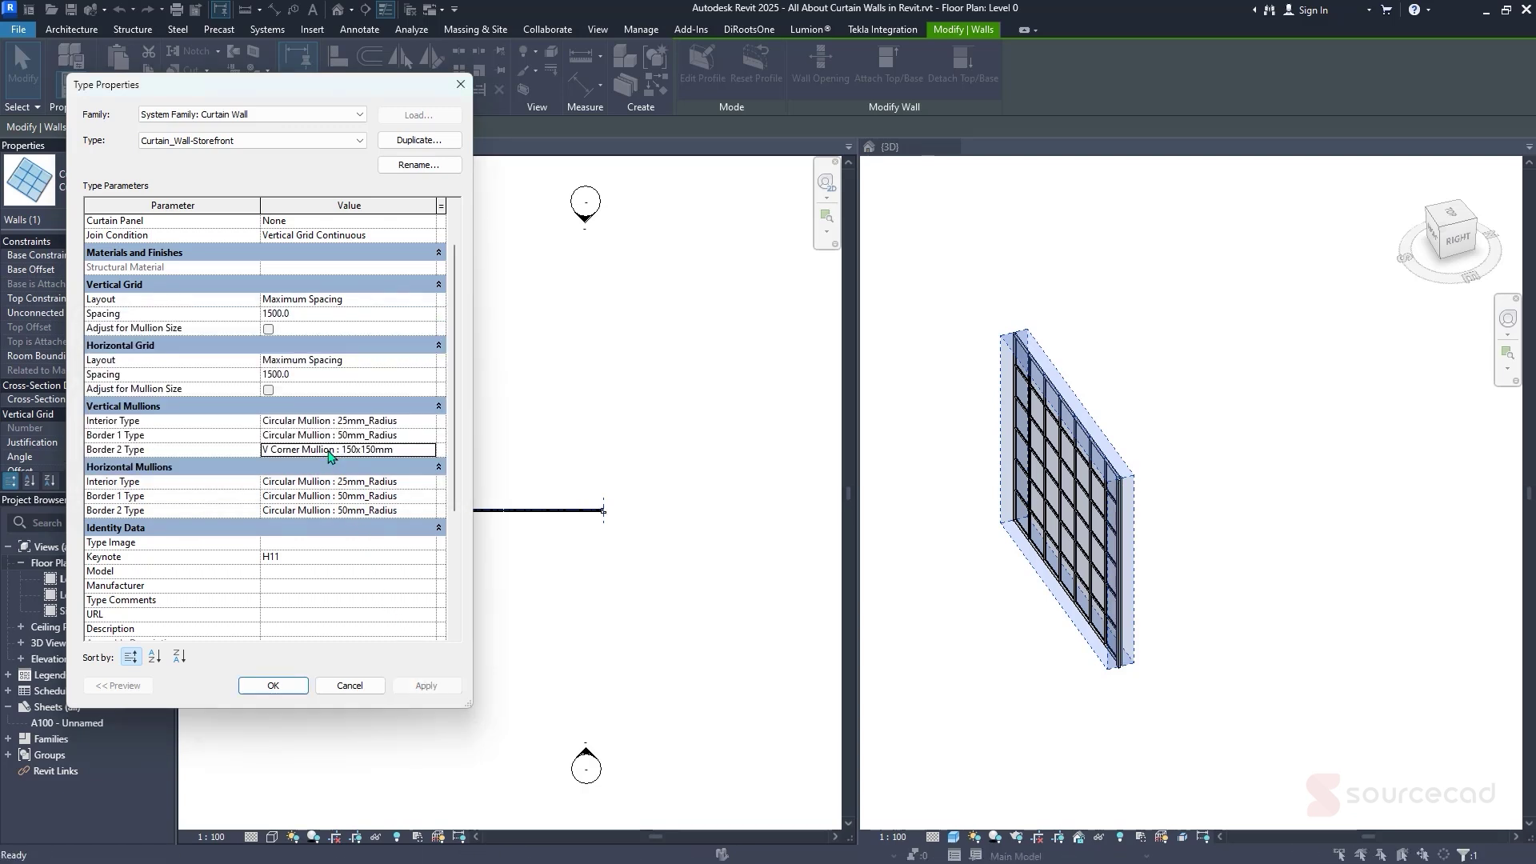
Assign the 150x150mm V Corner Mullion to the vertical Border 1, apply it, and finish editing the storefront type
click(432, 435)
click(430, 435)
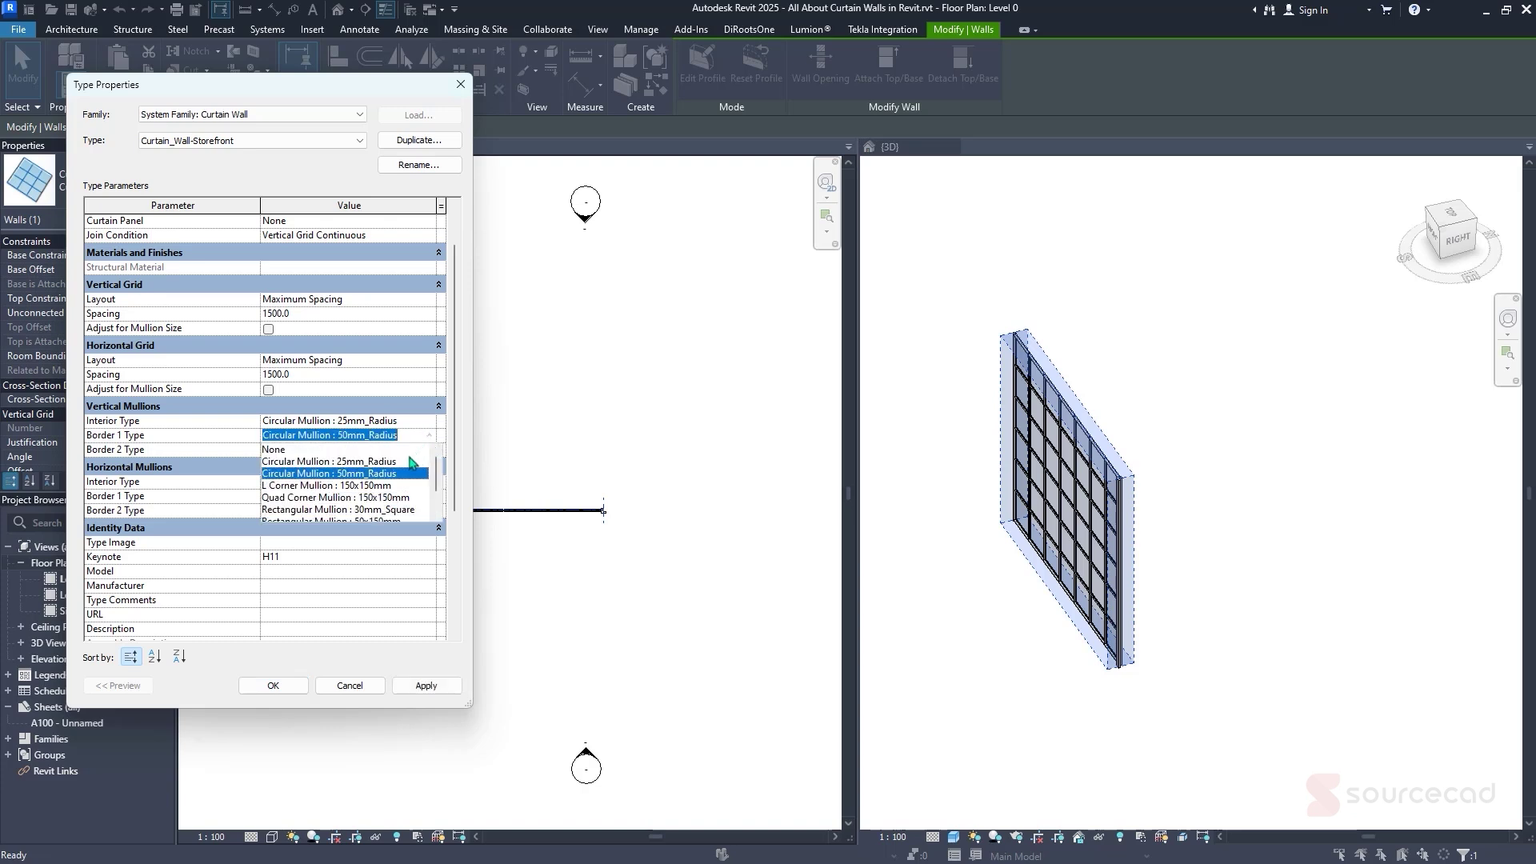
scroll(337, 514, down, 1)
click(337, 510)
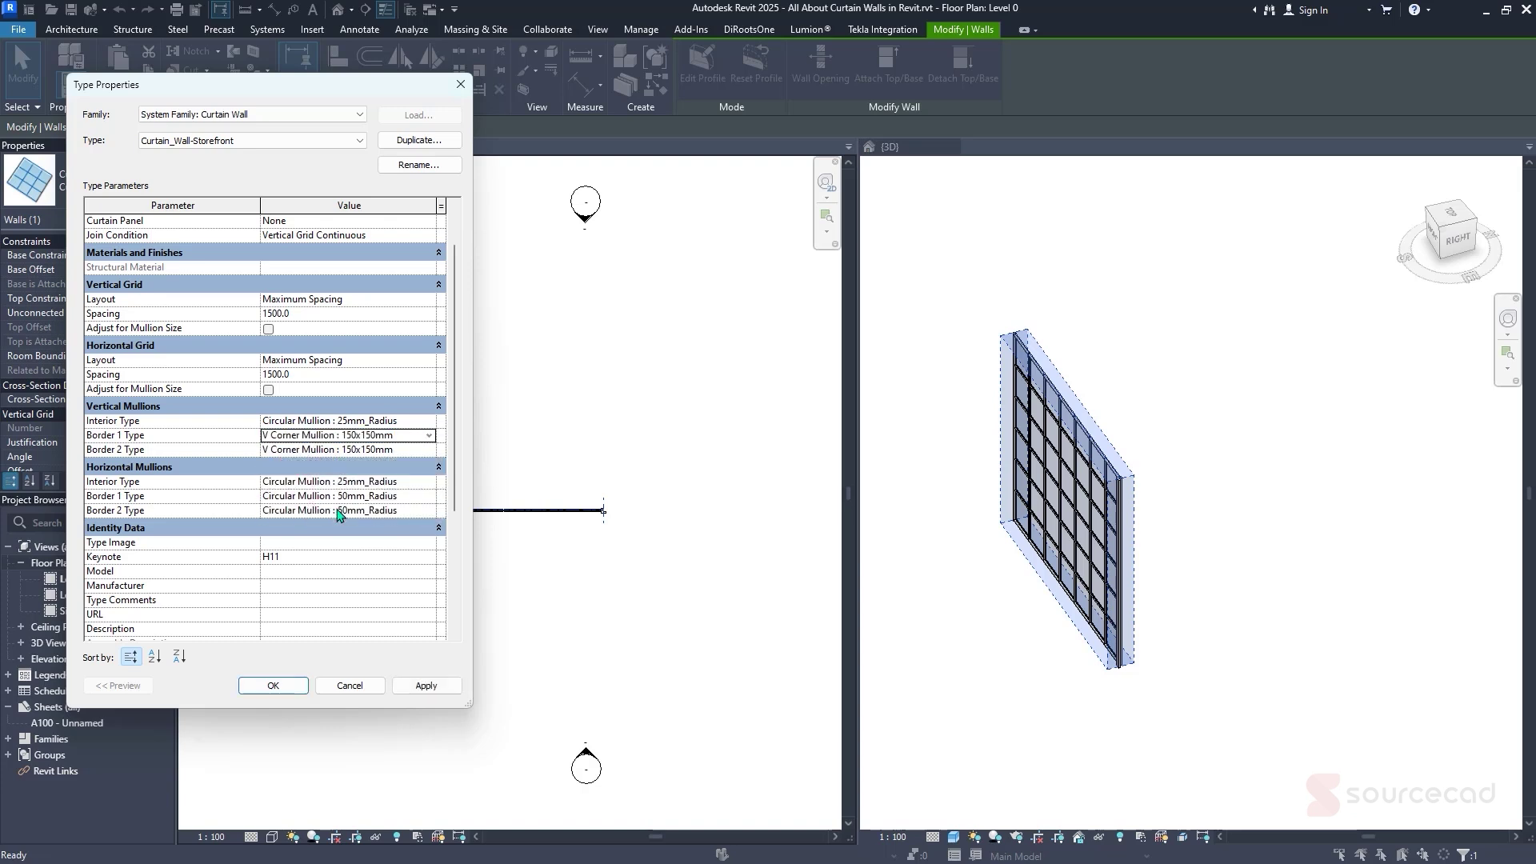
click(424, 686)
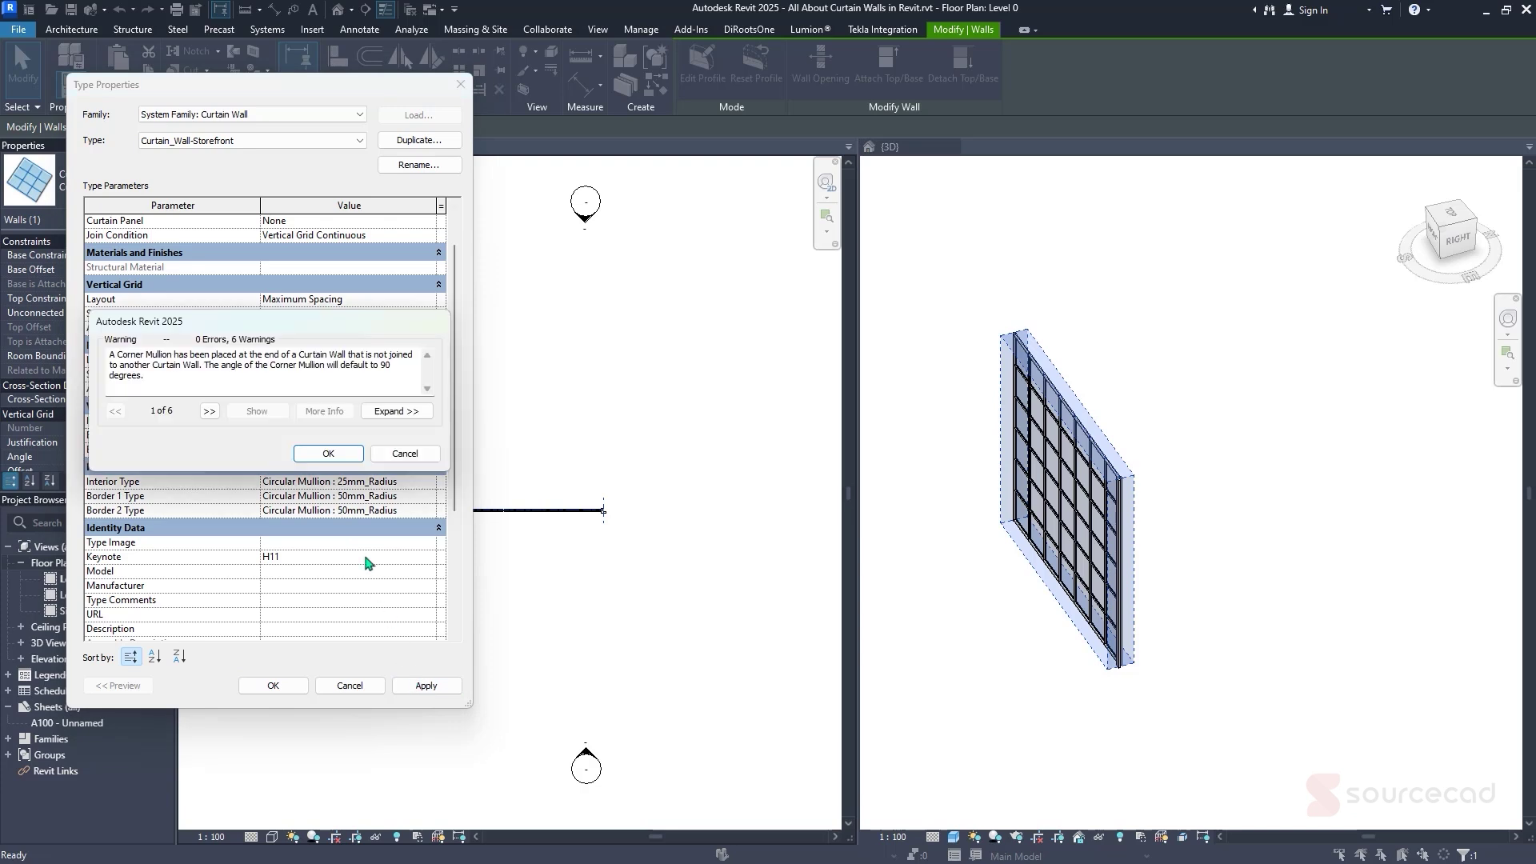
click(328, 453)
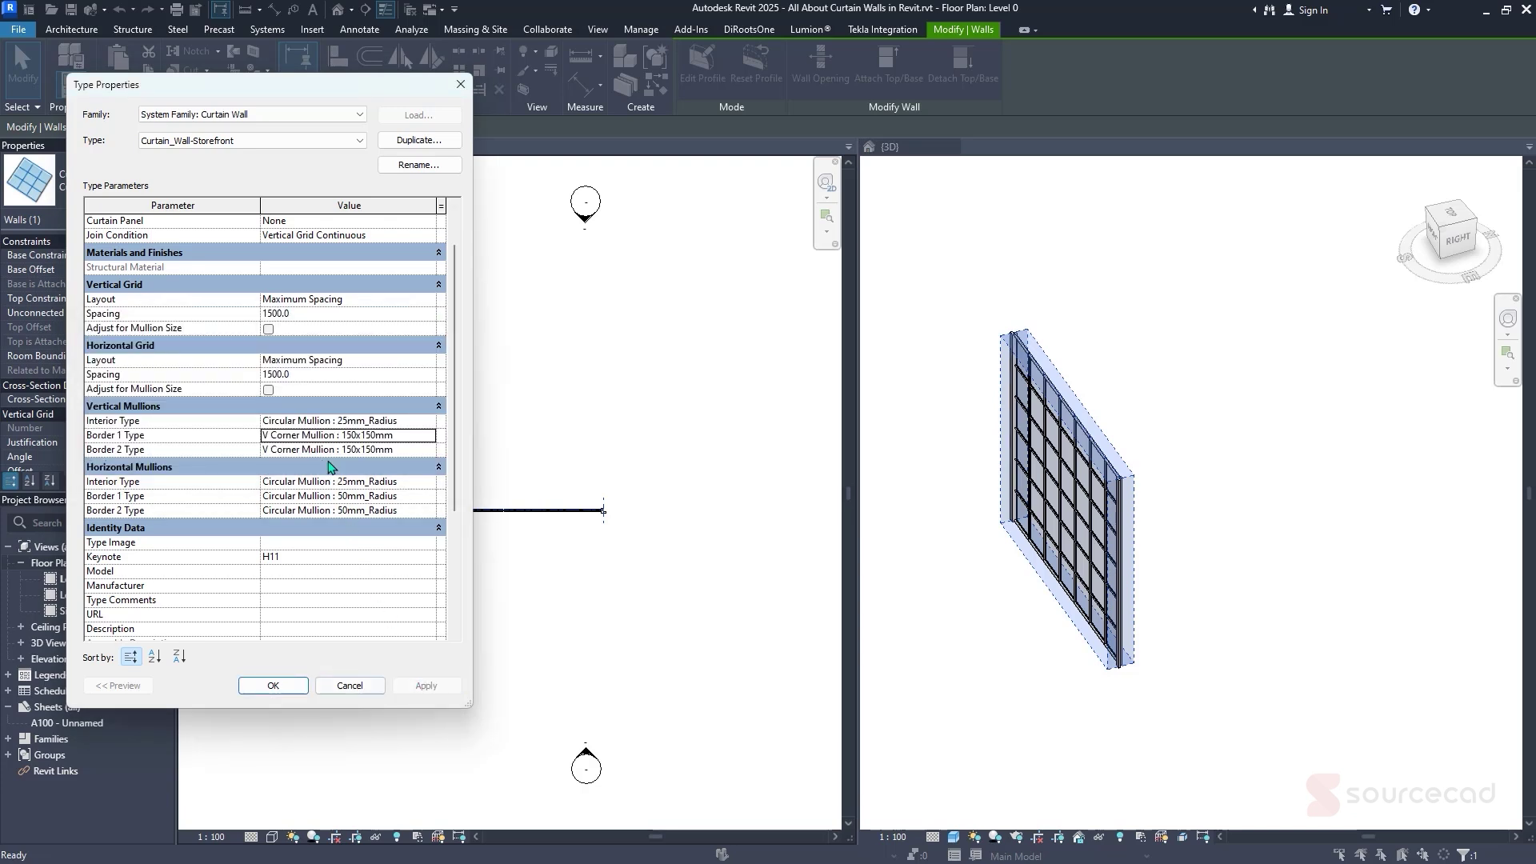
click(273, 685)
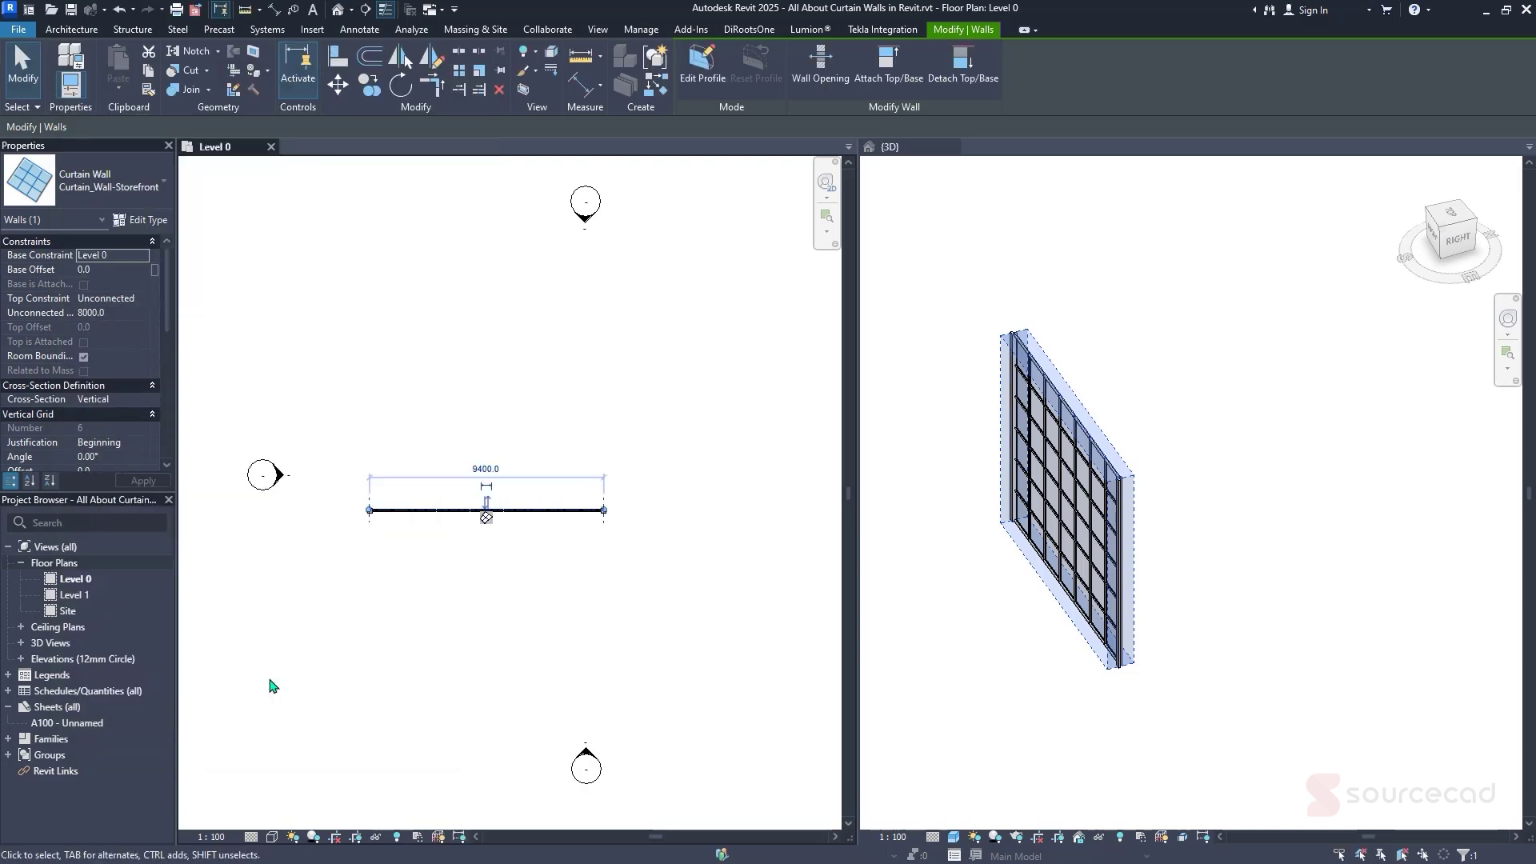
click(645, 441)
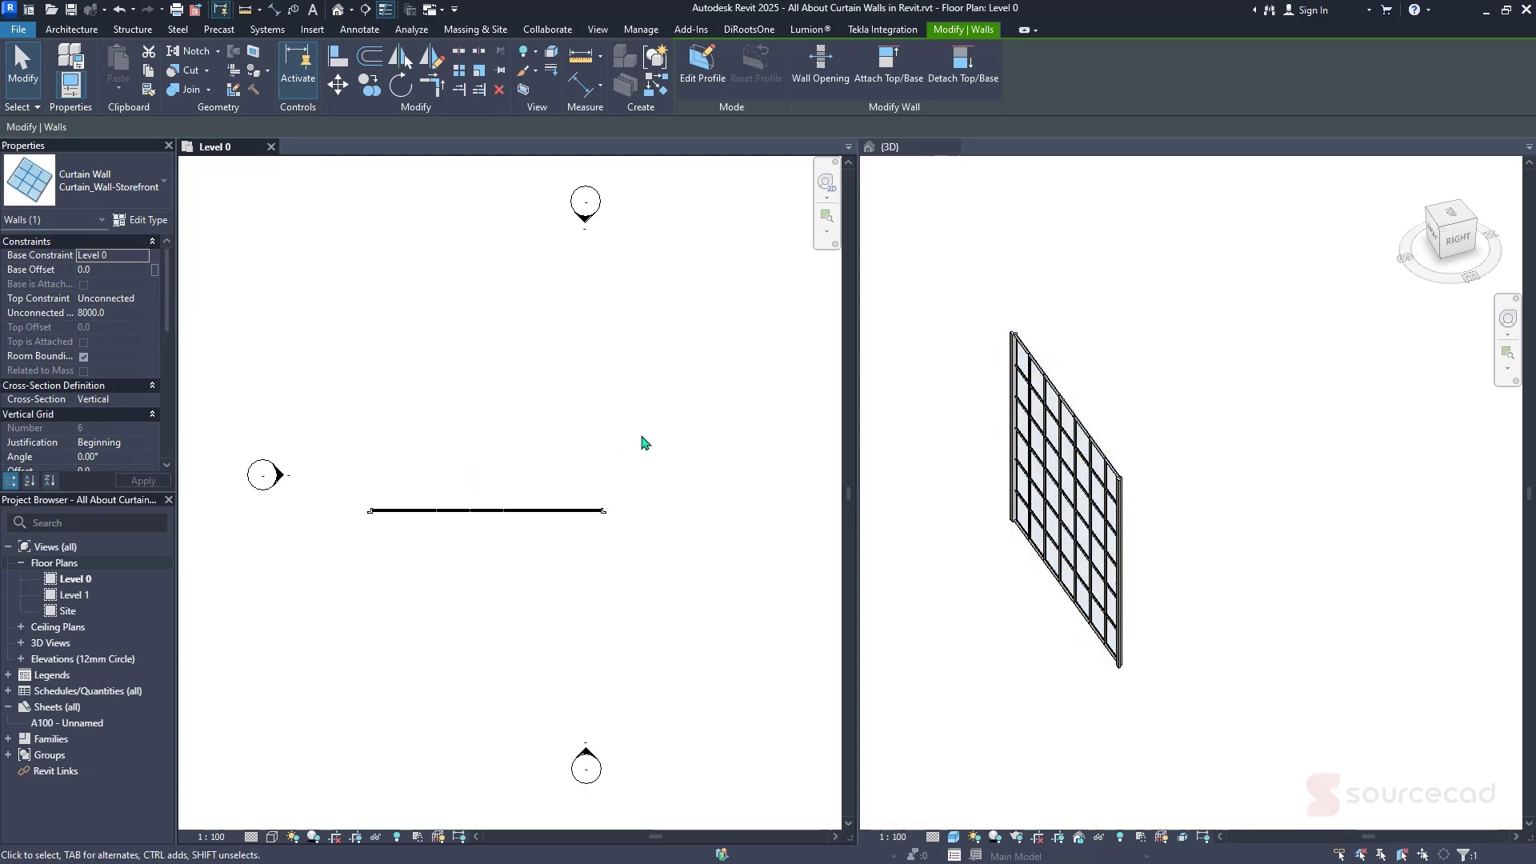
Set the storefront type's horizontal grid spacing to 2500 and apply it to the wall
scroll(461, 543, up, 3)
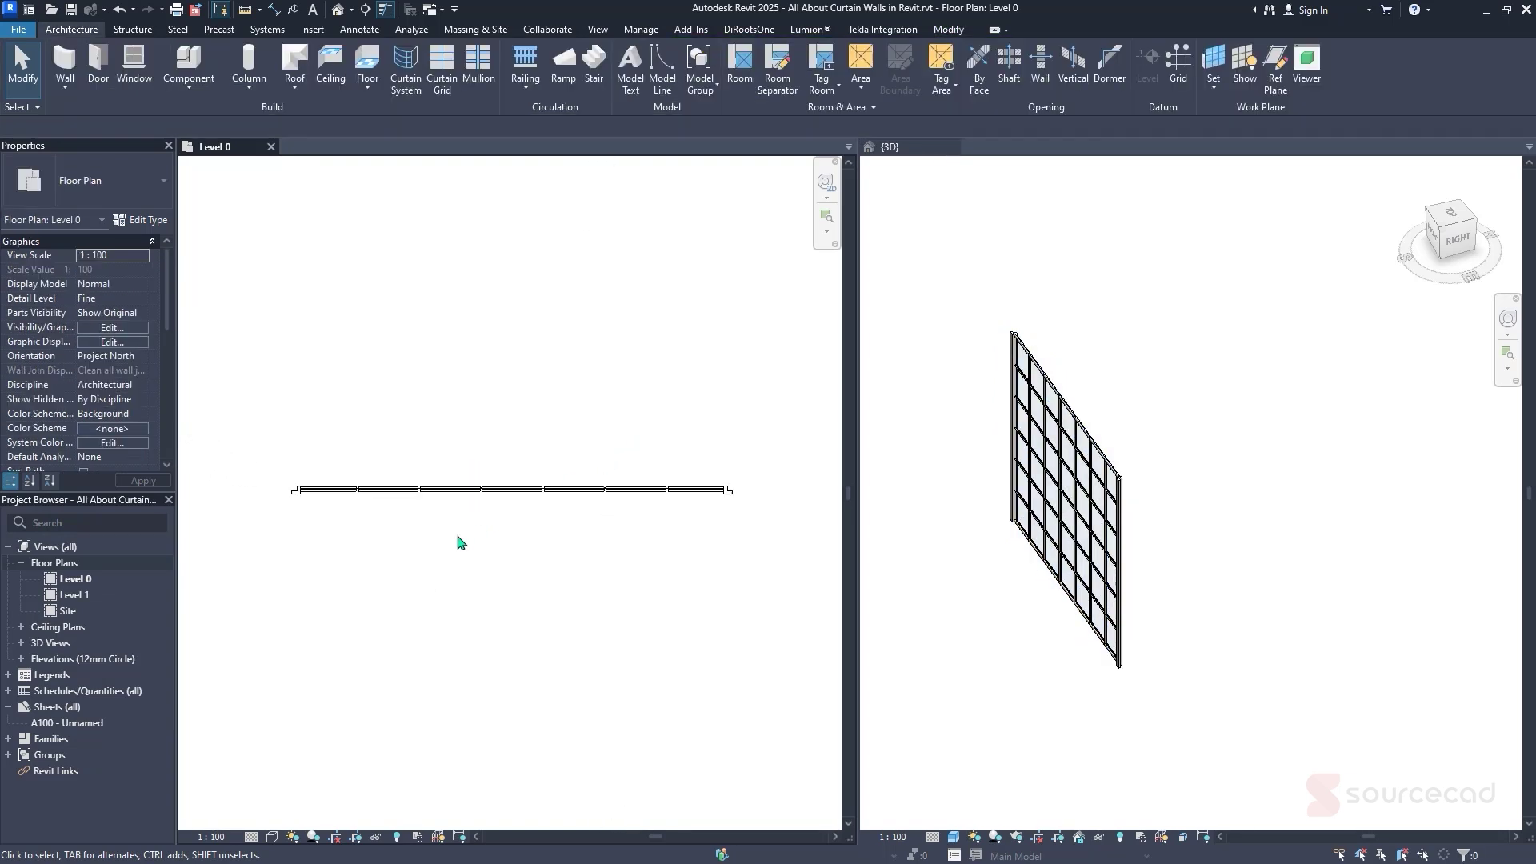
scroll(461, 544, up, 2)
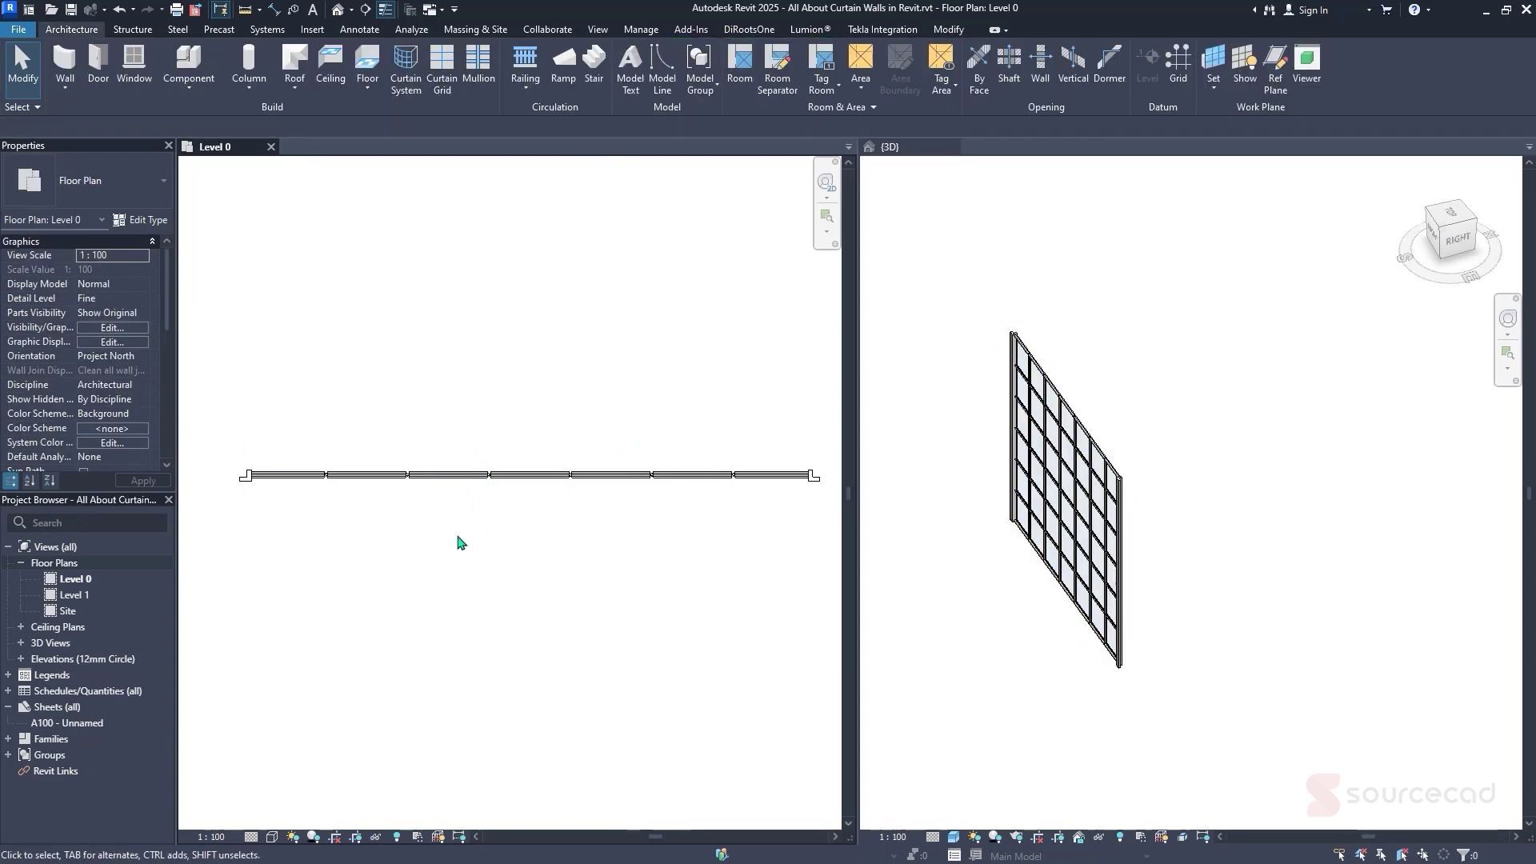
middle_drag(461, 543, 461, 543)
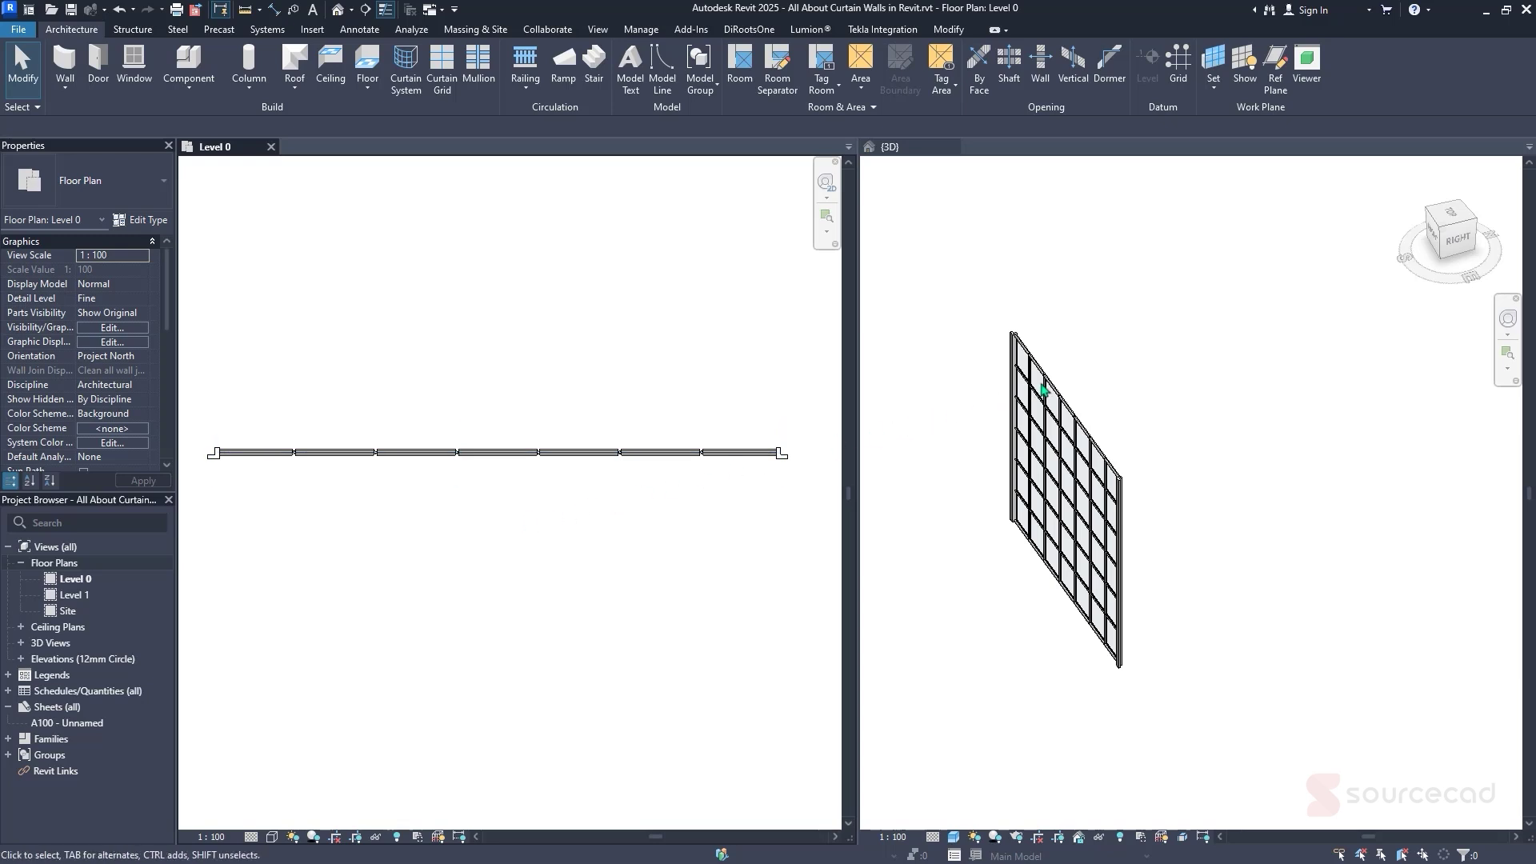
click(1058, 403)
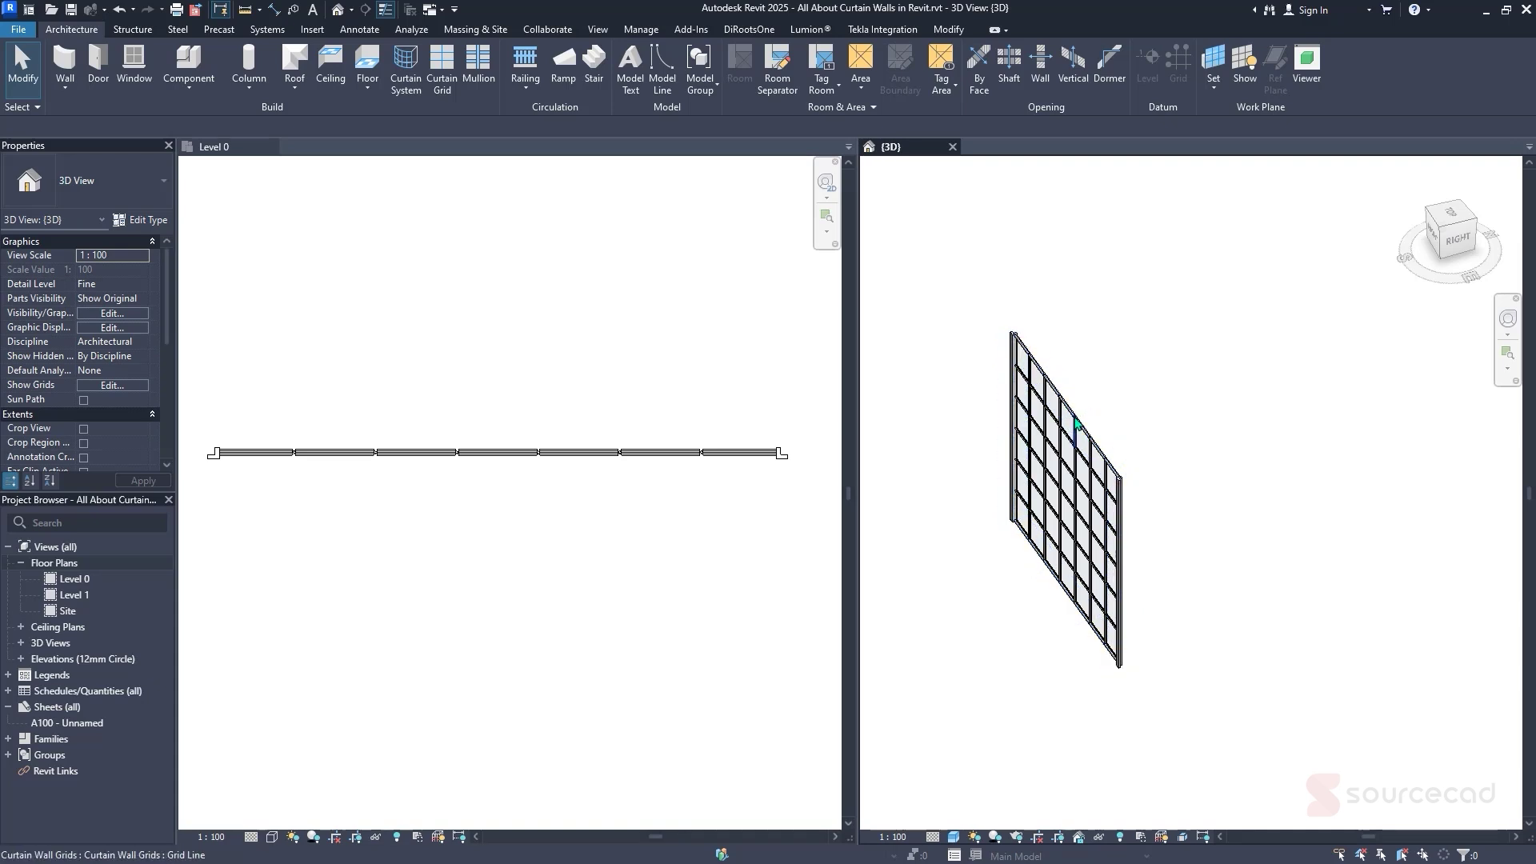
click(673, 458)
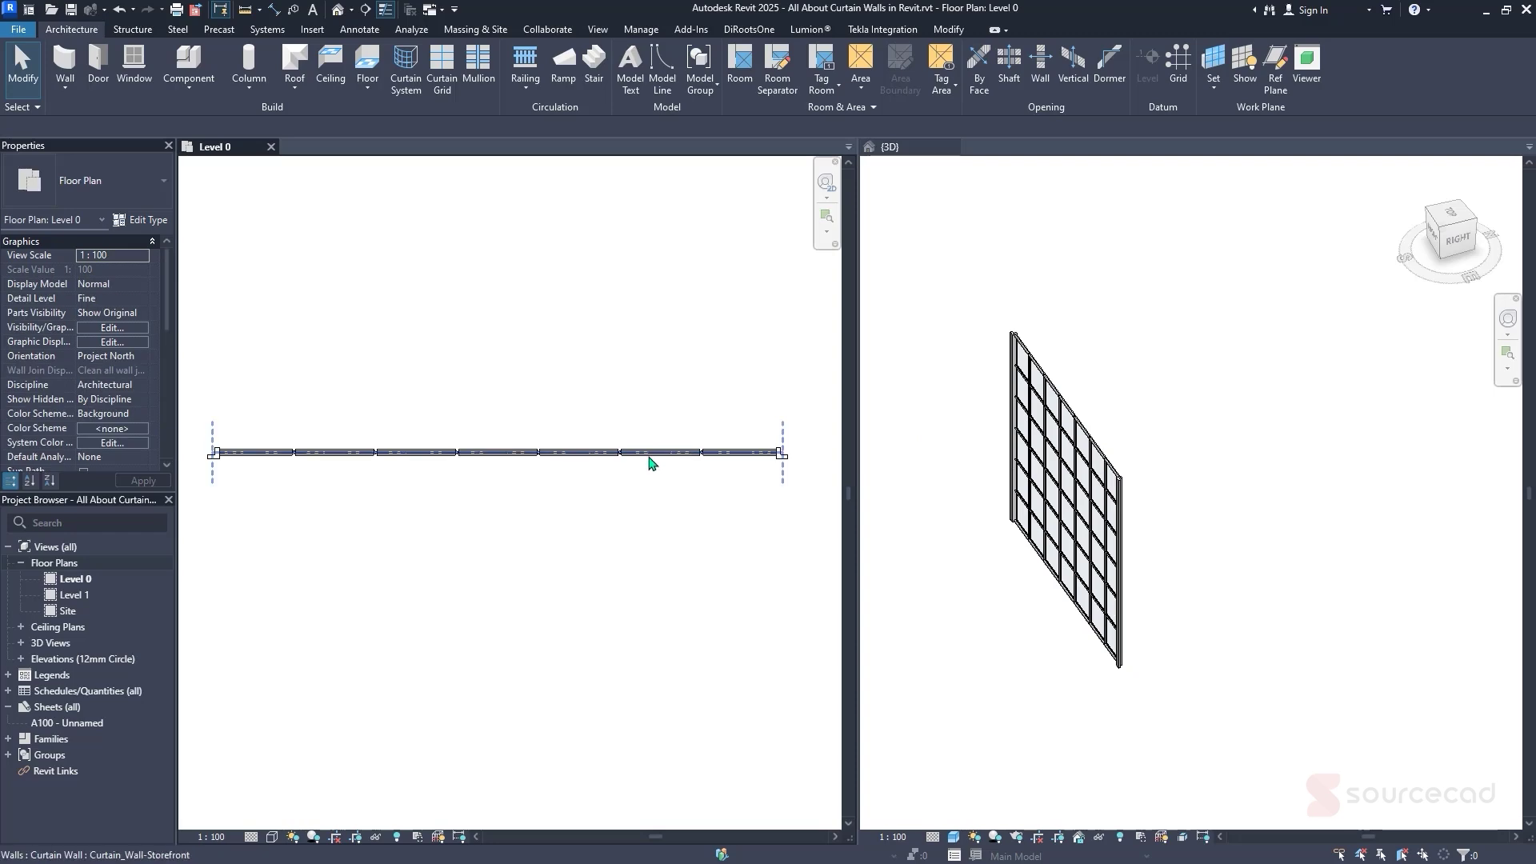
click(672, 456)
click(156, 223)
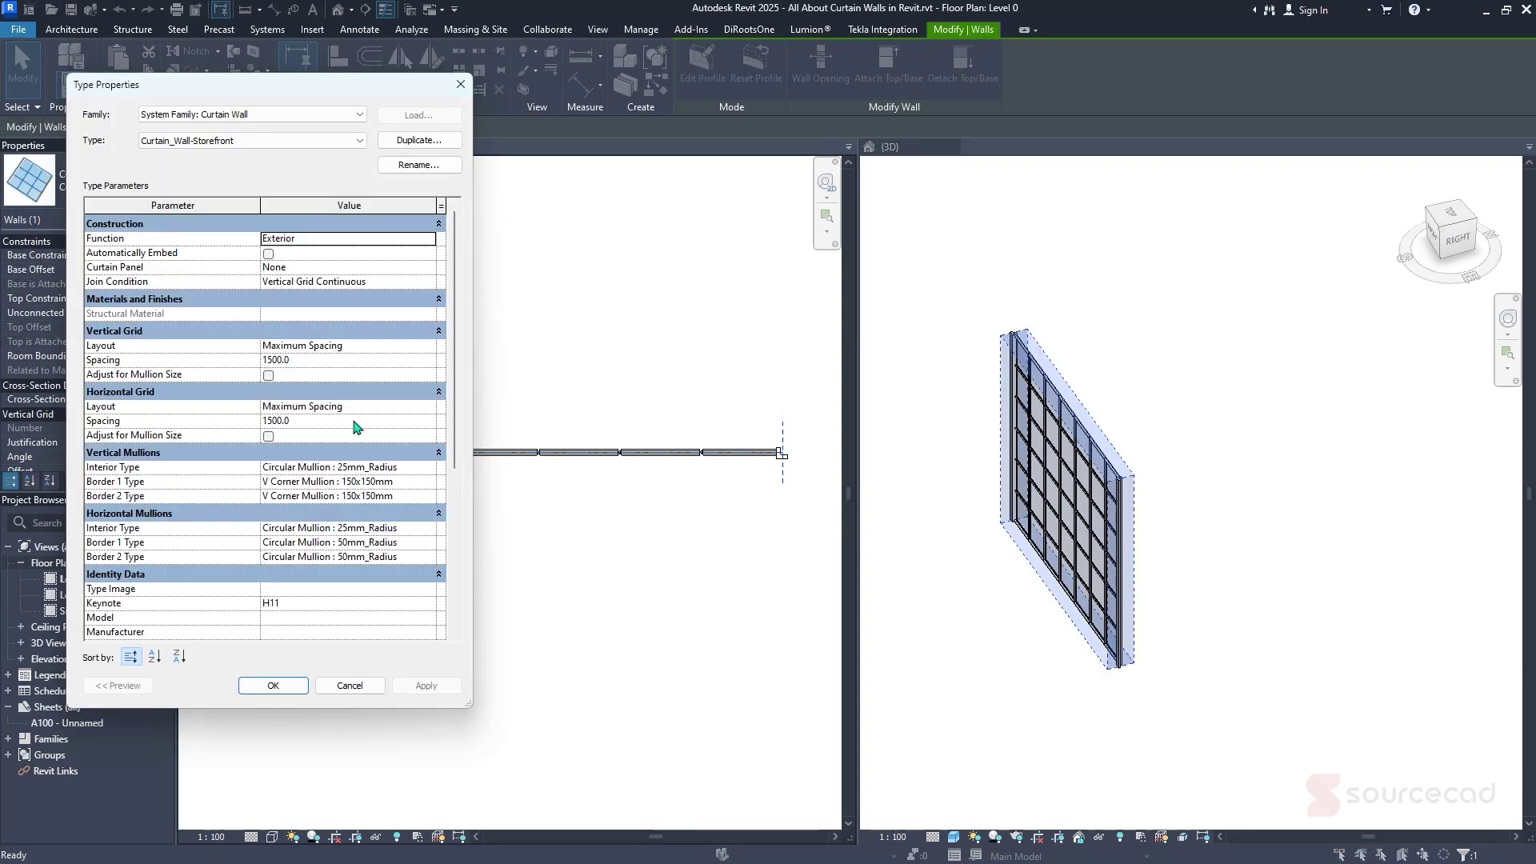
click(352, 422)
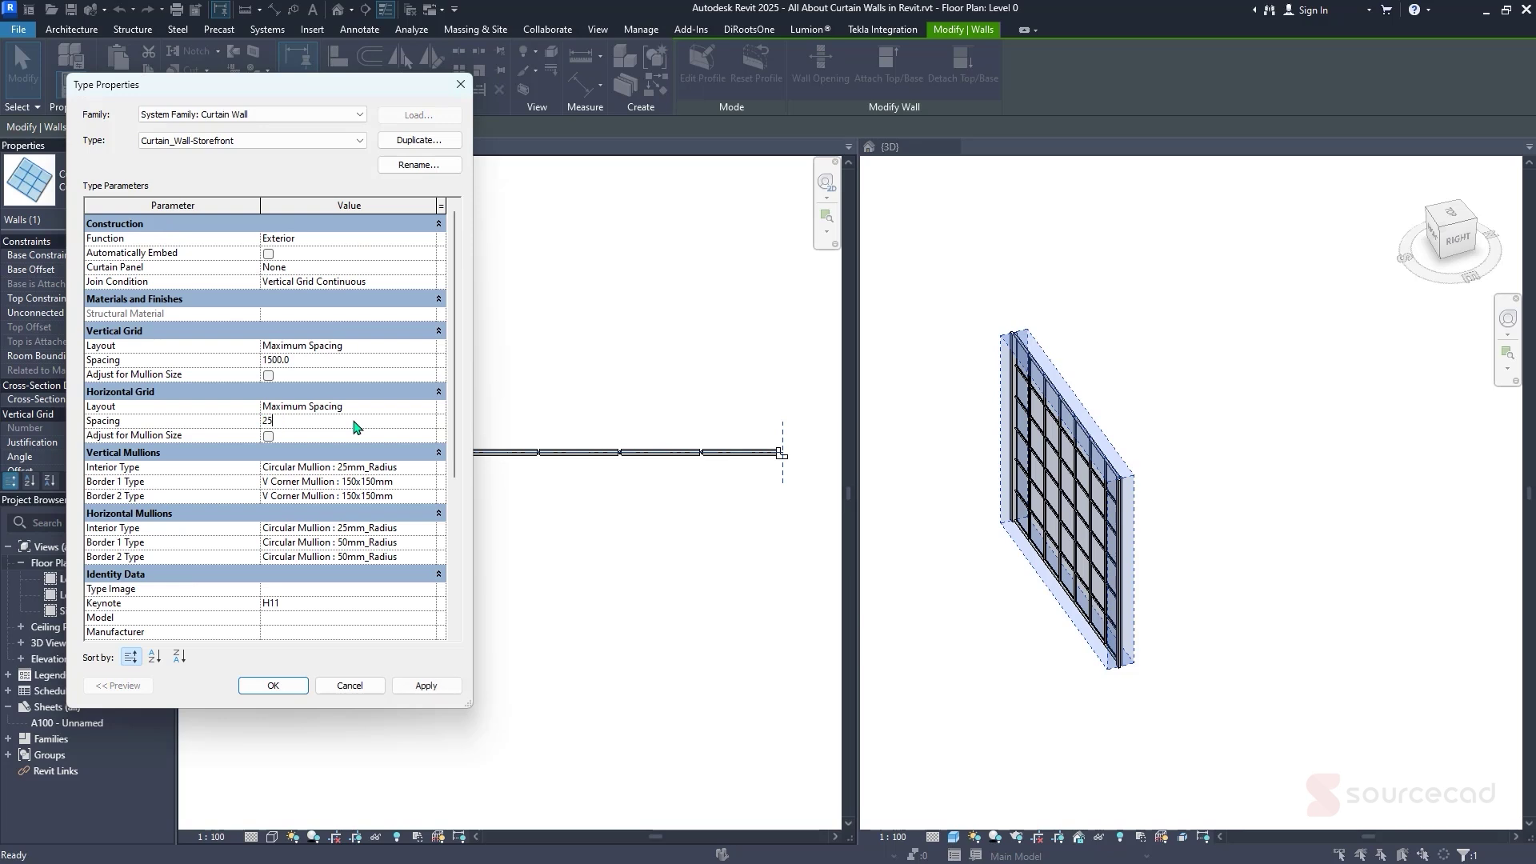
click(435, 680)
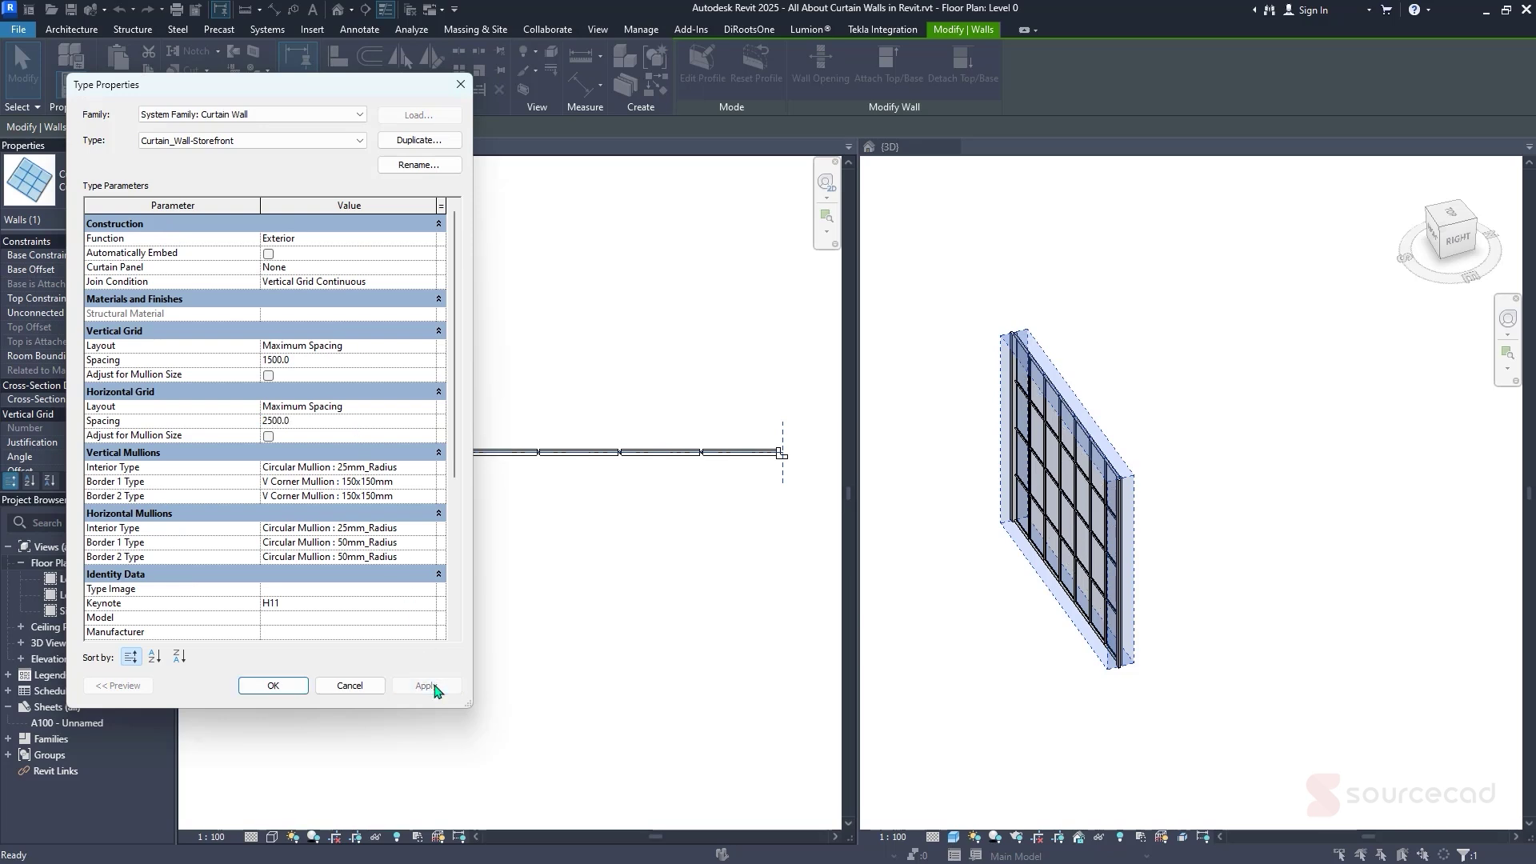
click(273, 688)
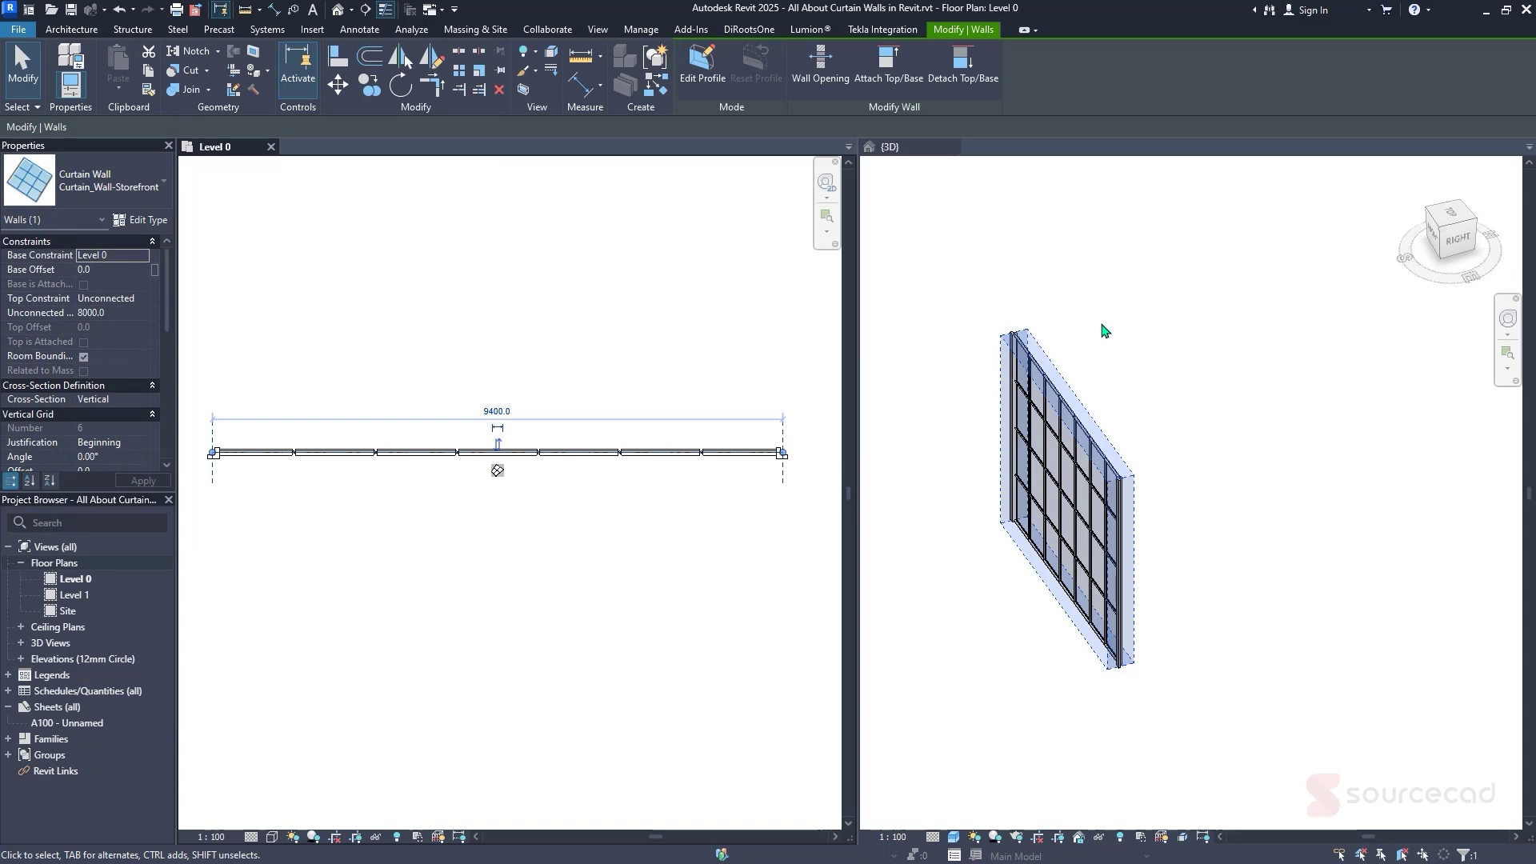
Remove the middle horizontal grid line's segments across the fifth and sixth panel columns in the 3D view
mouse_move(1103, 325)
shift+middle_down()
mouse_move(1113, 336)
mouse_move(1101, 323)
shift+middle_up()
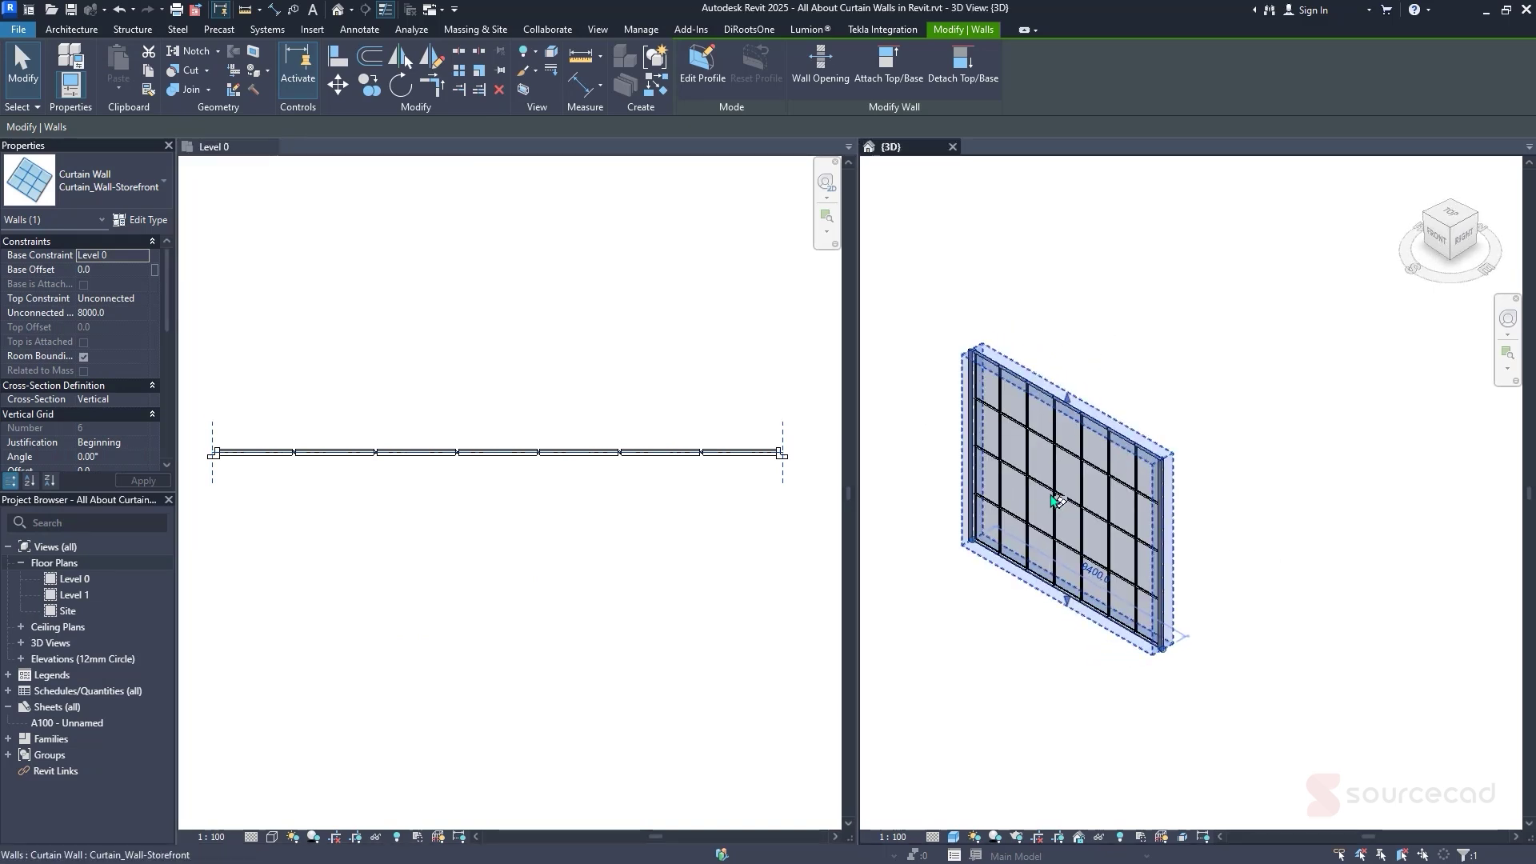
scroll(1050, 495, up, 2)
scroll(1050, 495, up, 2)
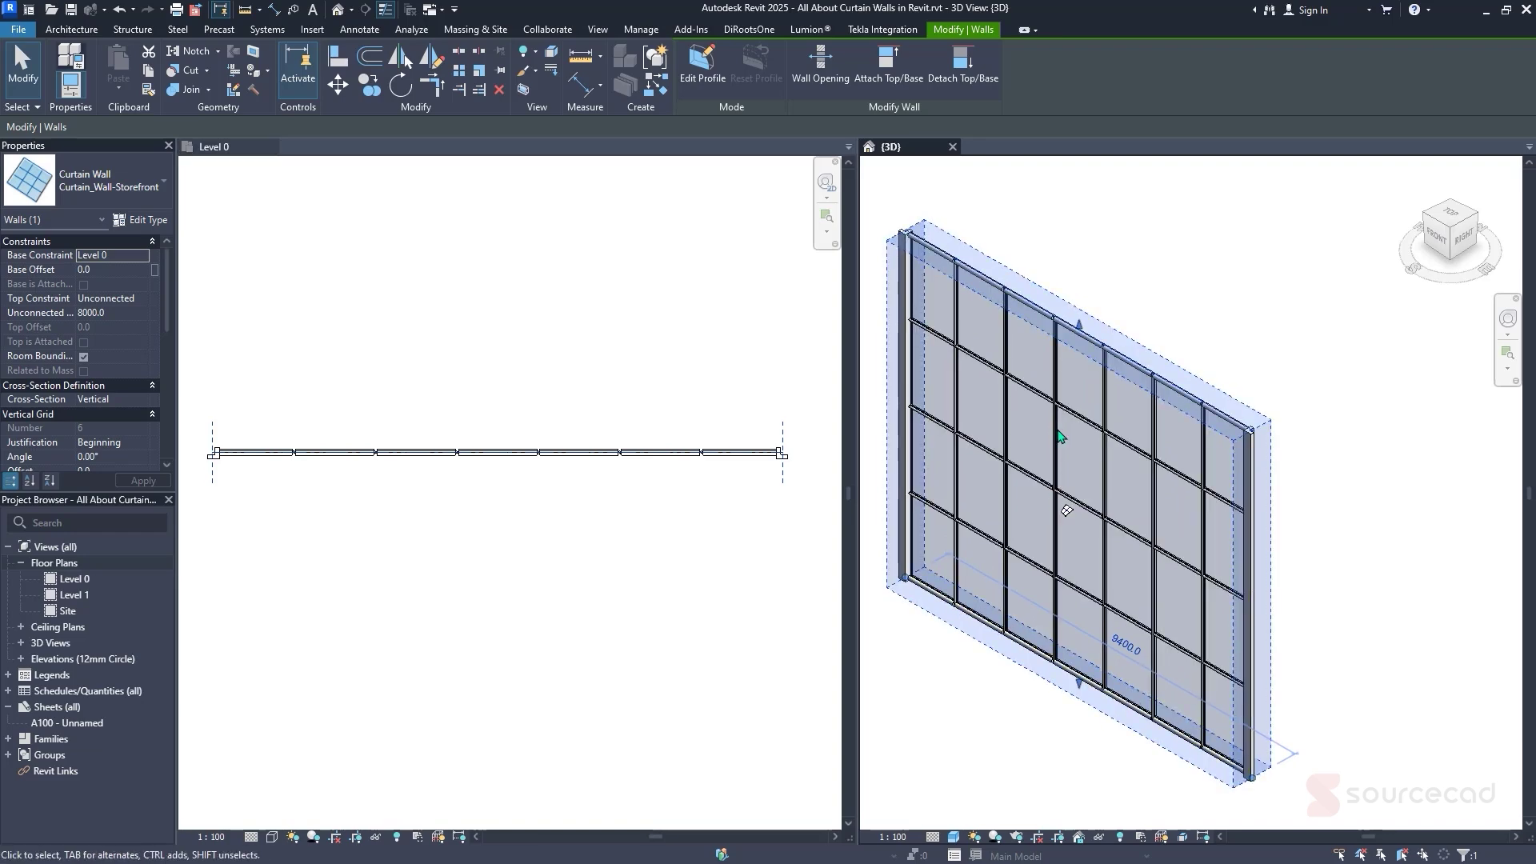
key(Escape)
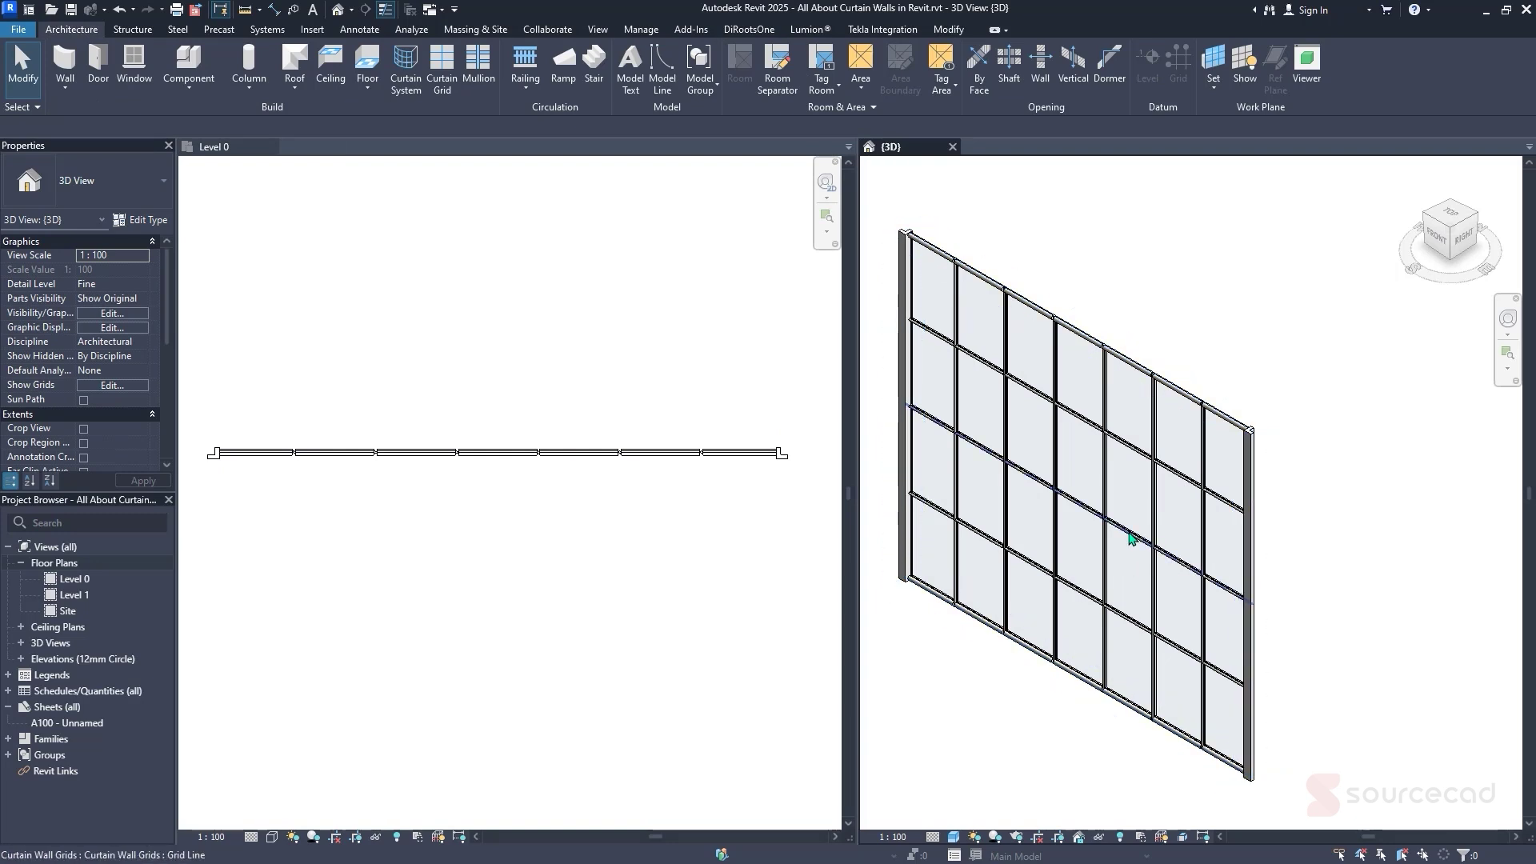
key(Tab)
key(Tab)
click(1132, 538)
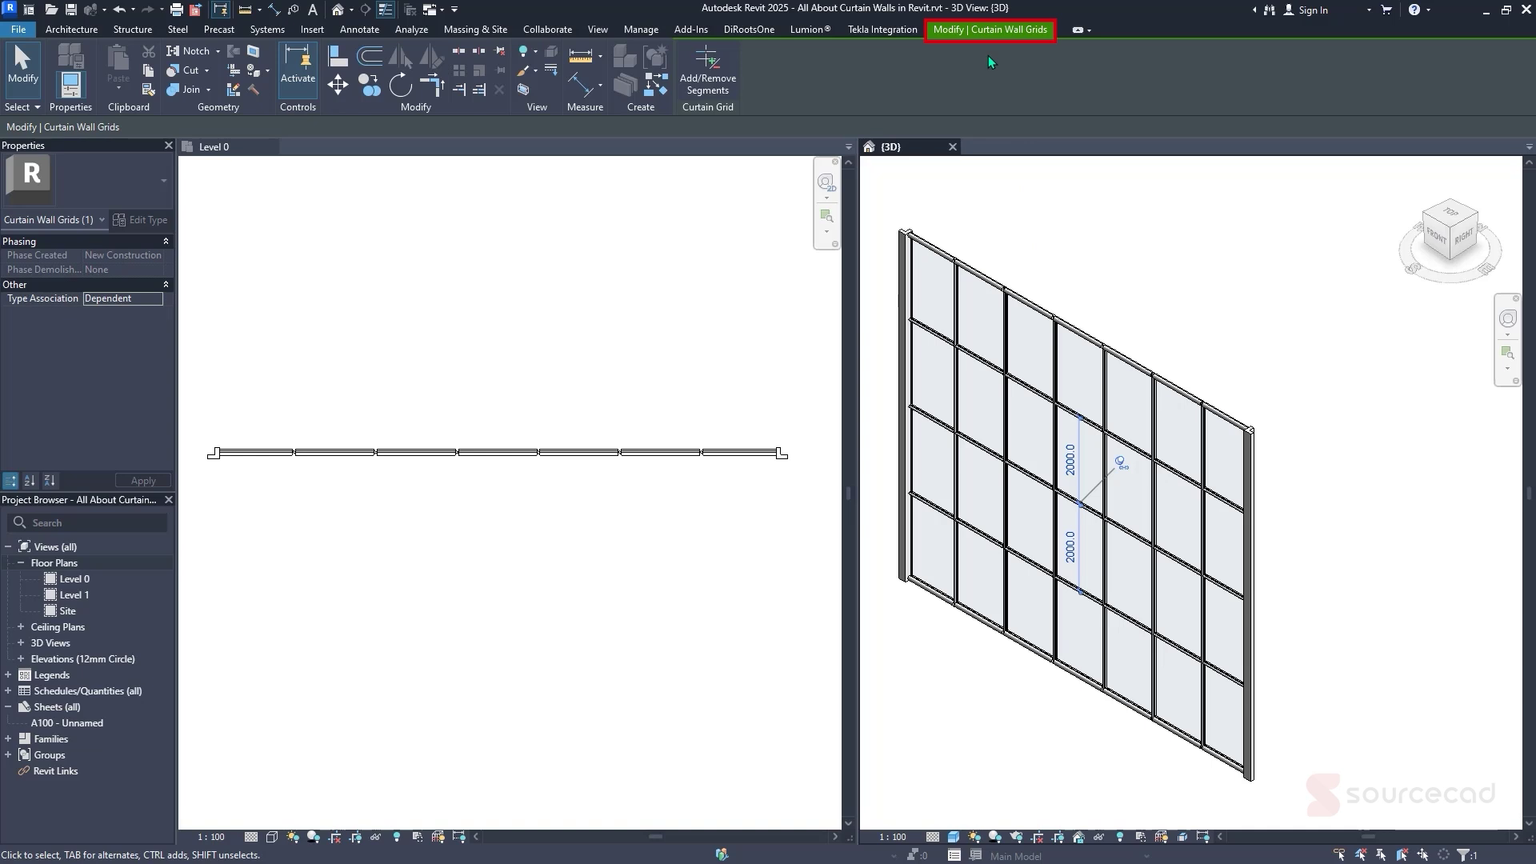
click(707, 84)
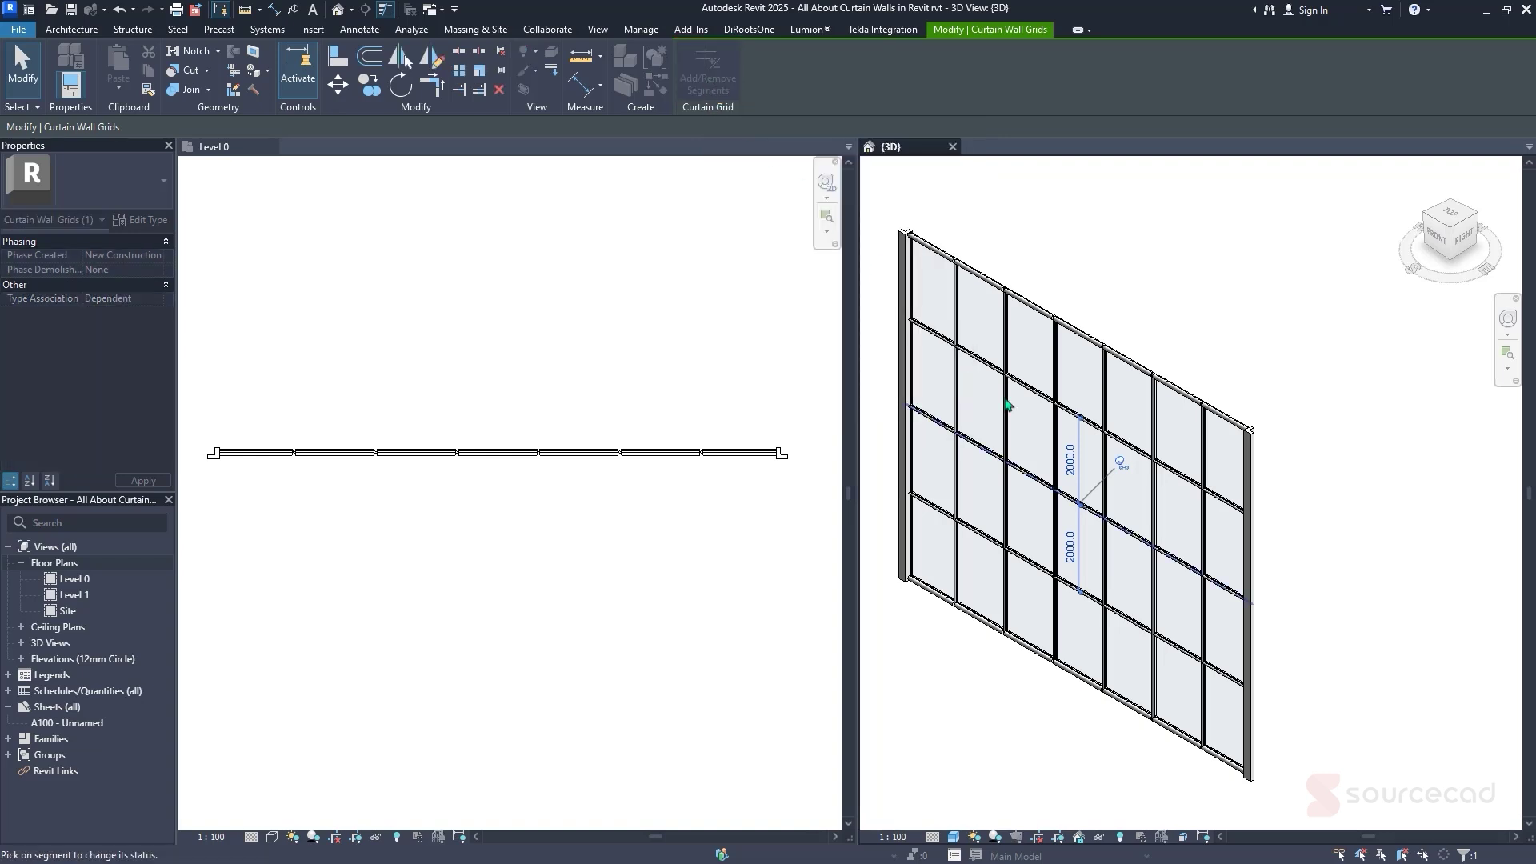
click(1138, 542)
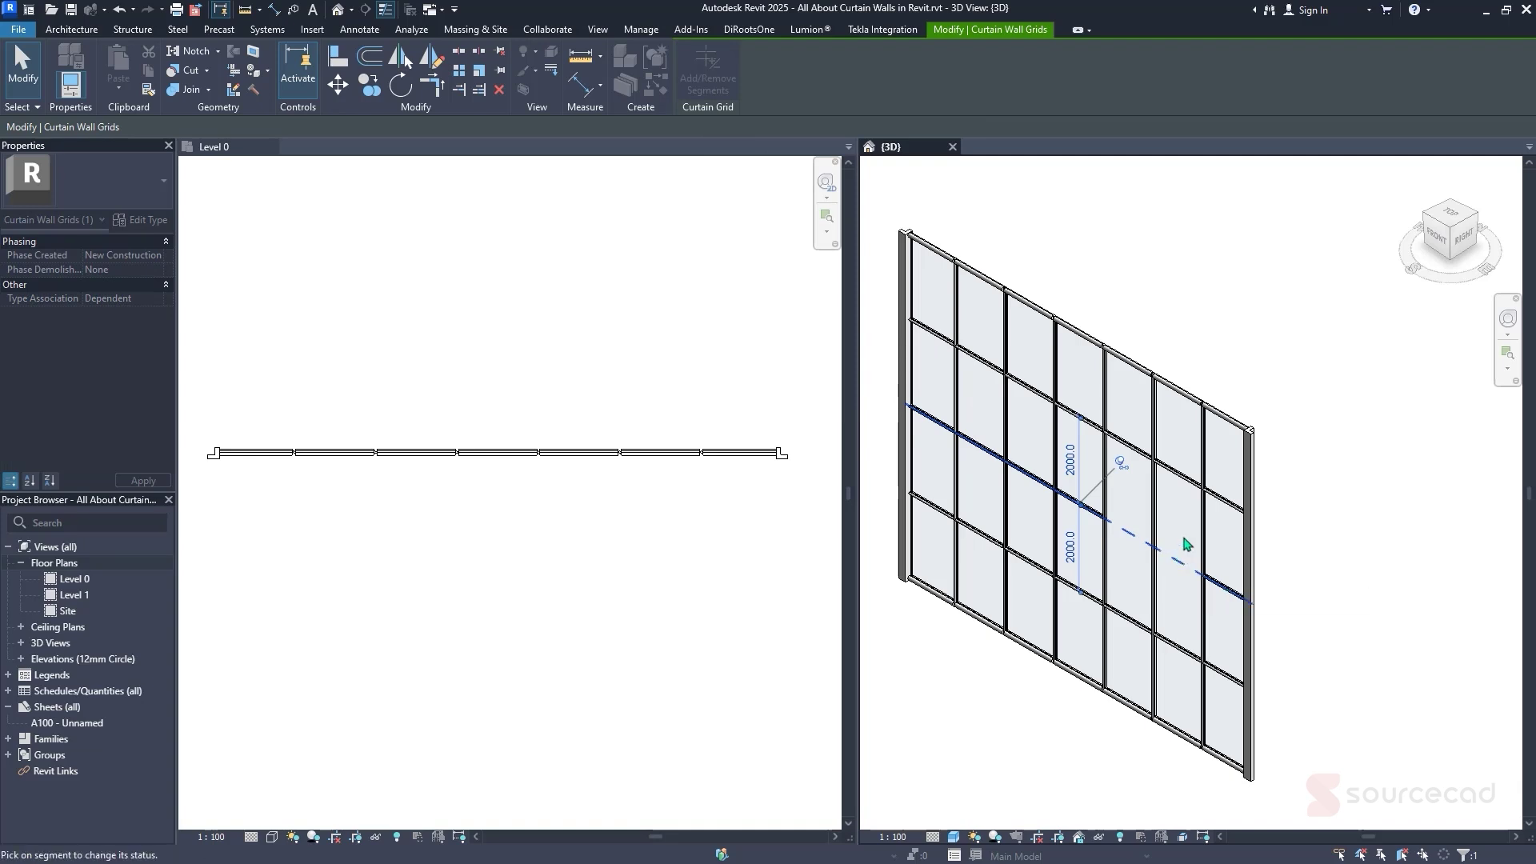
right_click(1246, 322)
click(1286, 326)
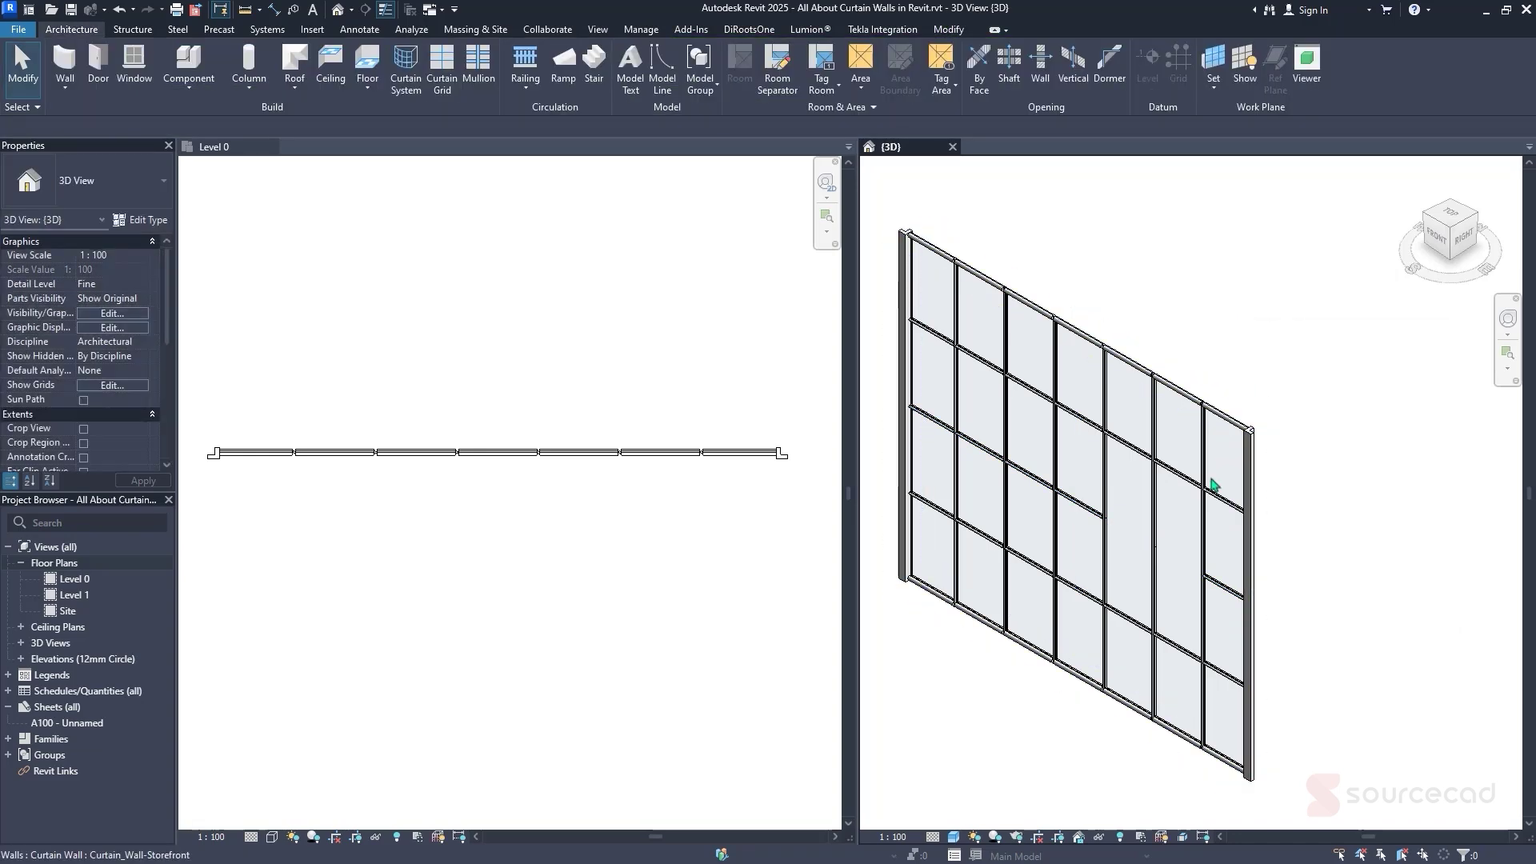
Remove the segments below the top row from the vertical grid line between the fifth and sixth panel columns
key(Tab)
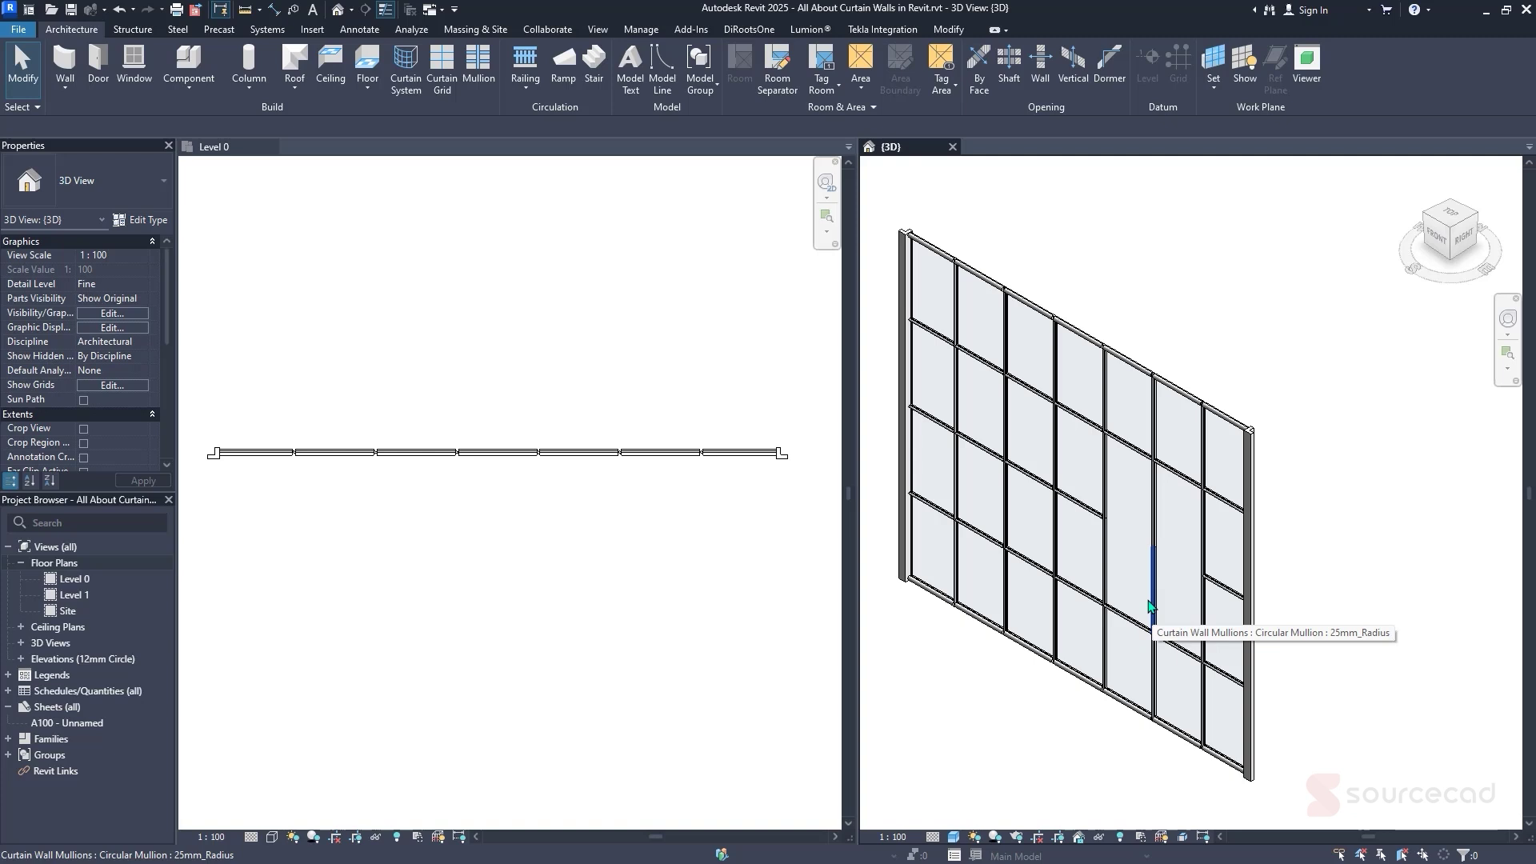
key(Tab)
key(Tab)
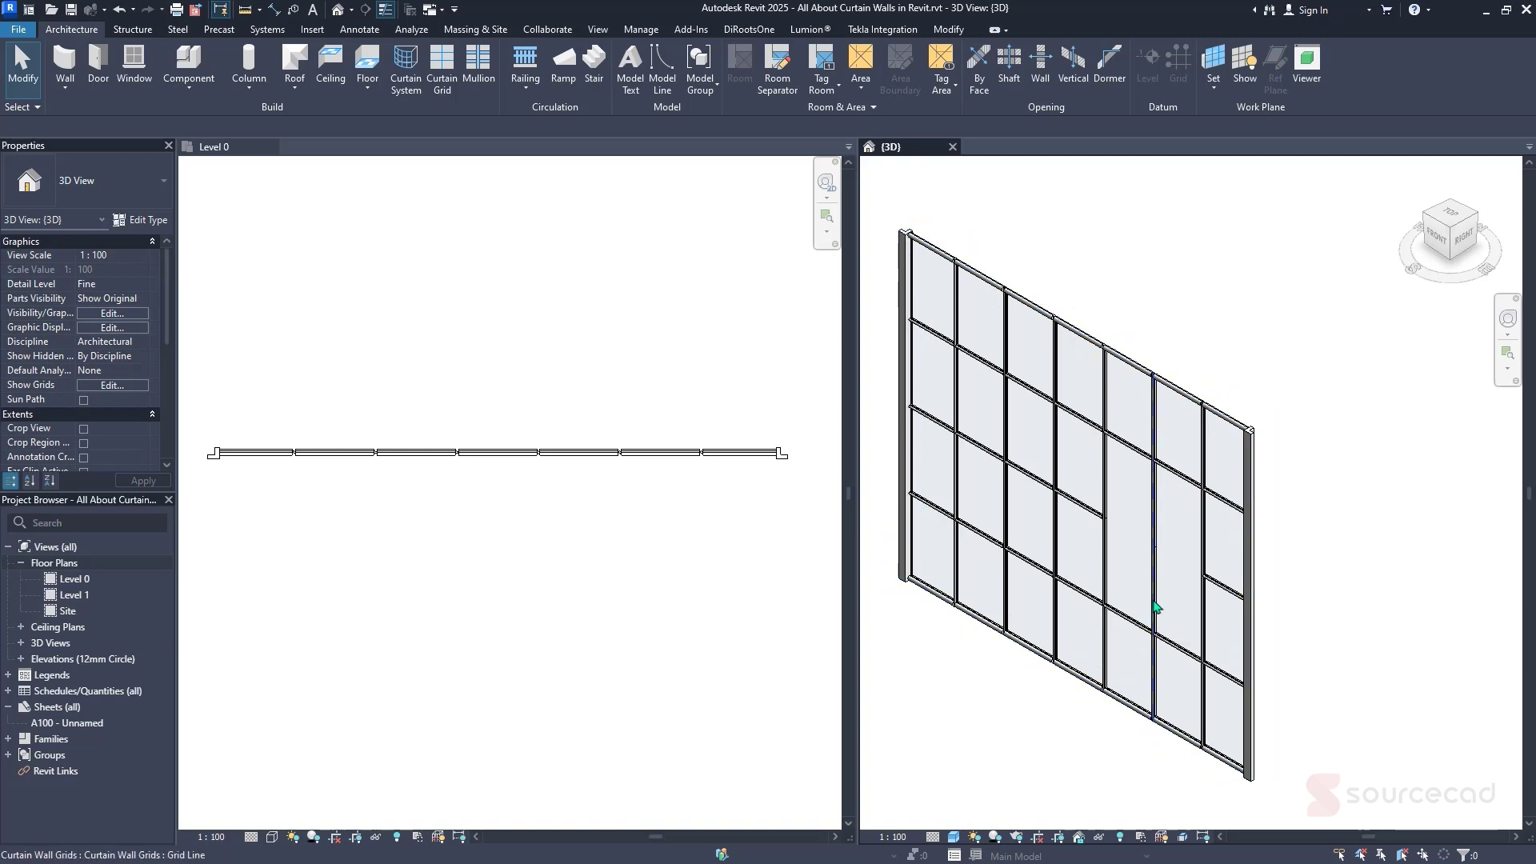
click(1155, 608)
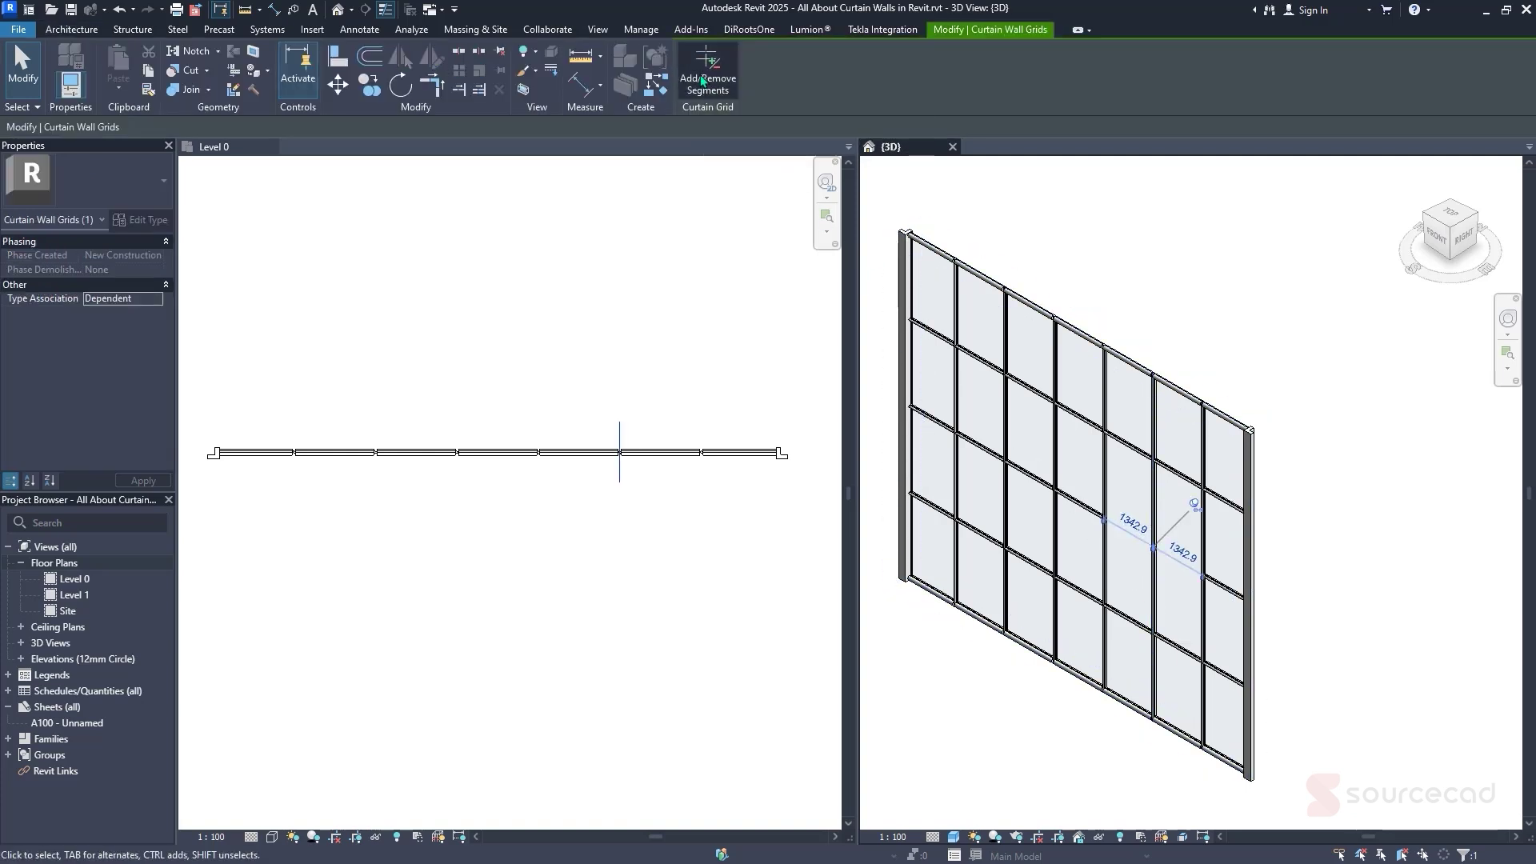
click(705, 72)
click(1156, 573)
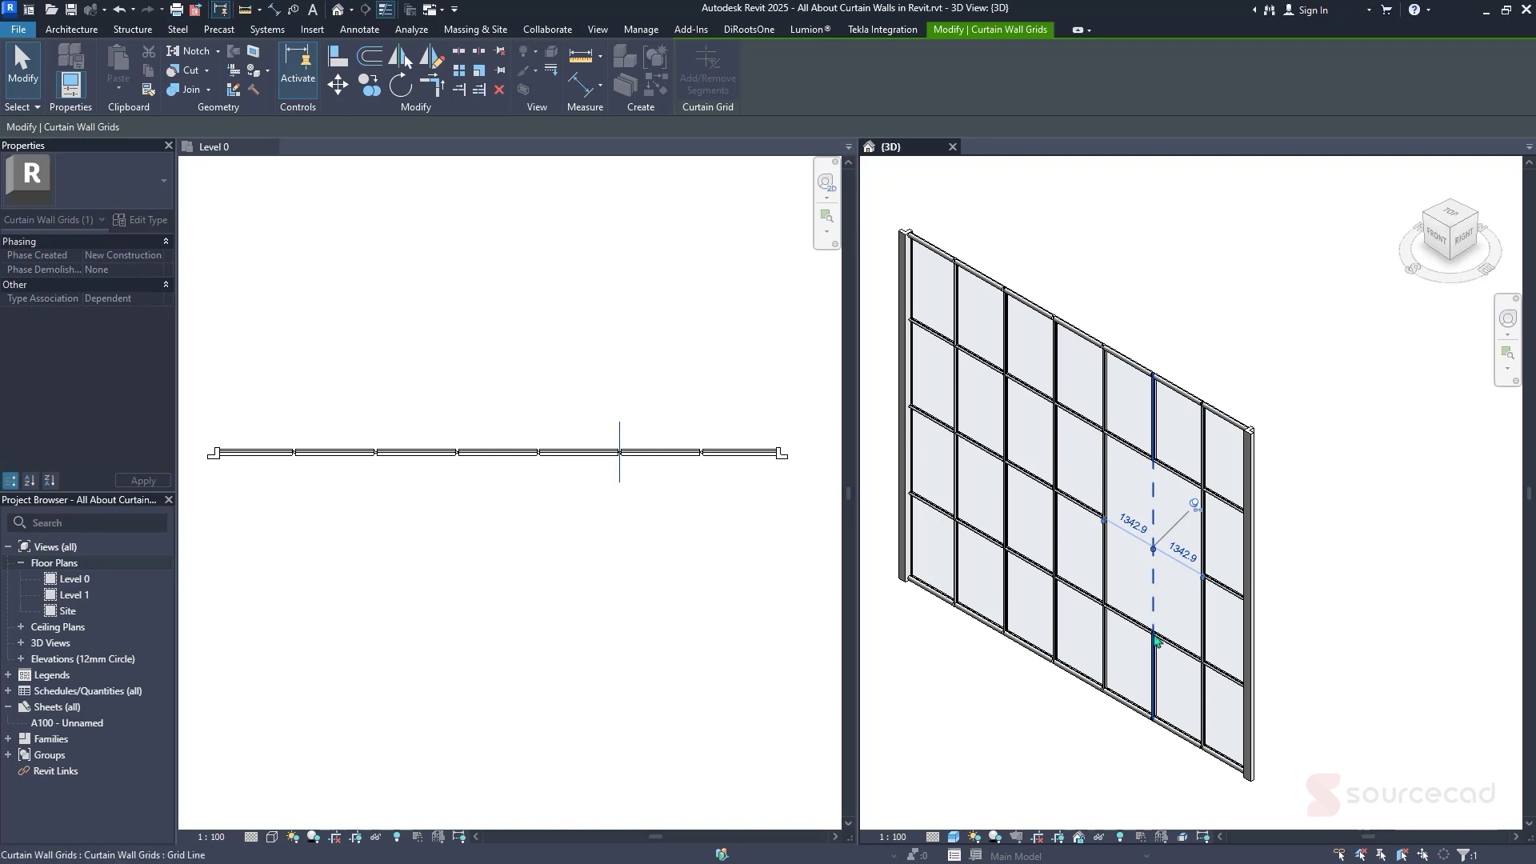
click(1156, 660)
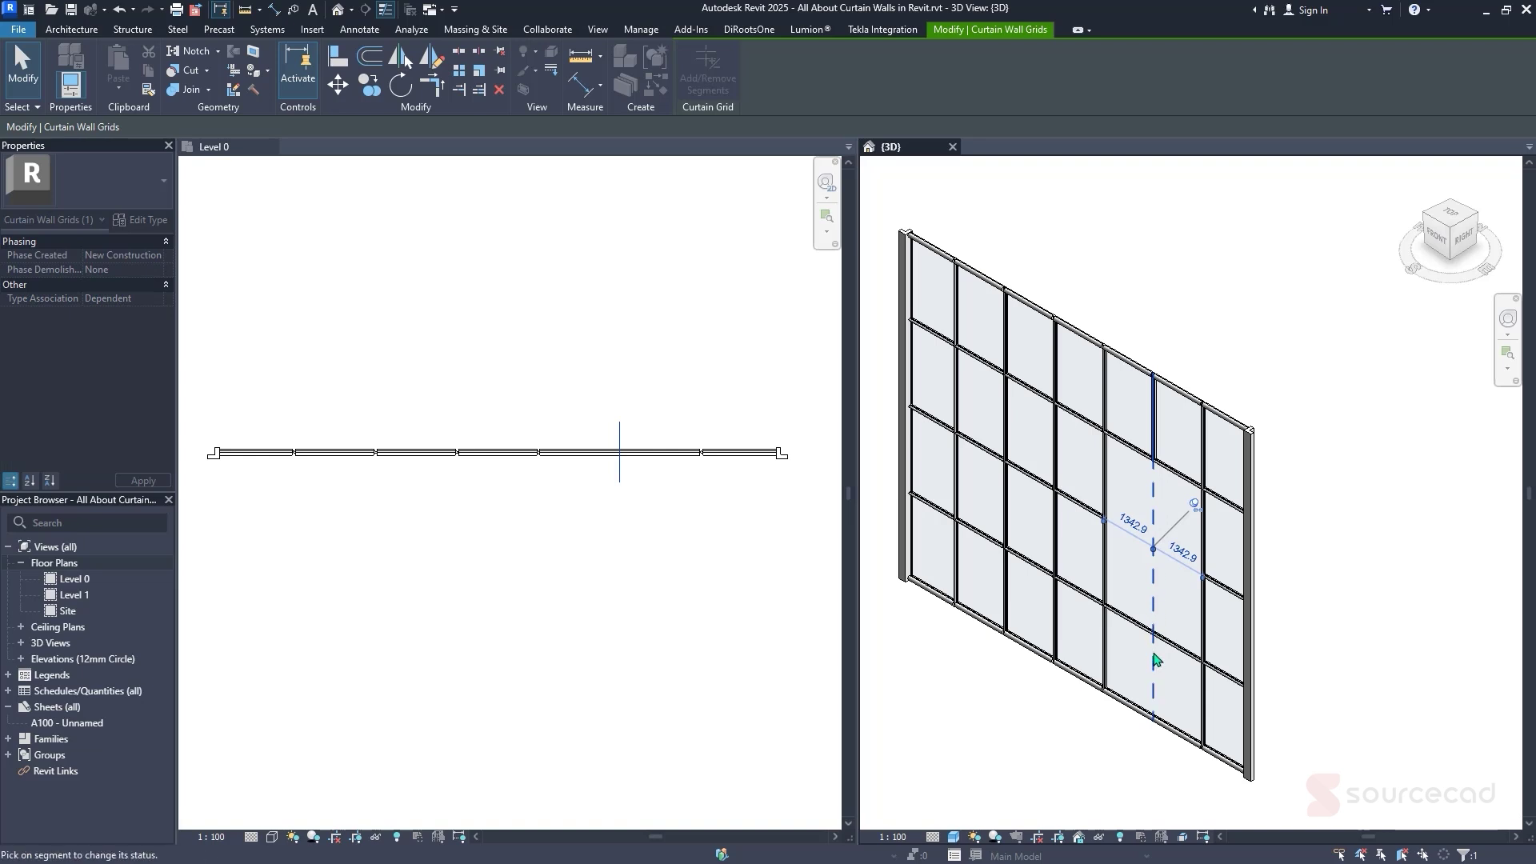
right_click(1228, 338)
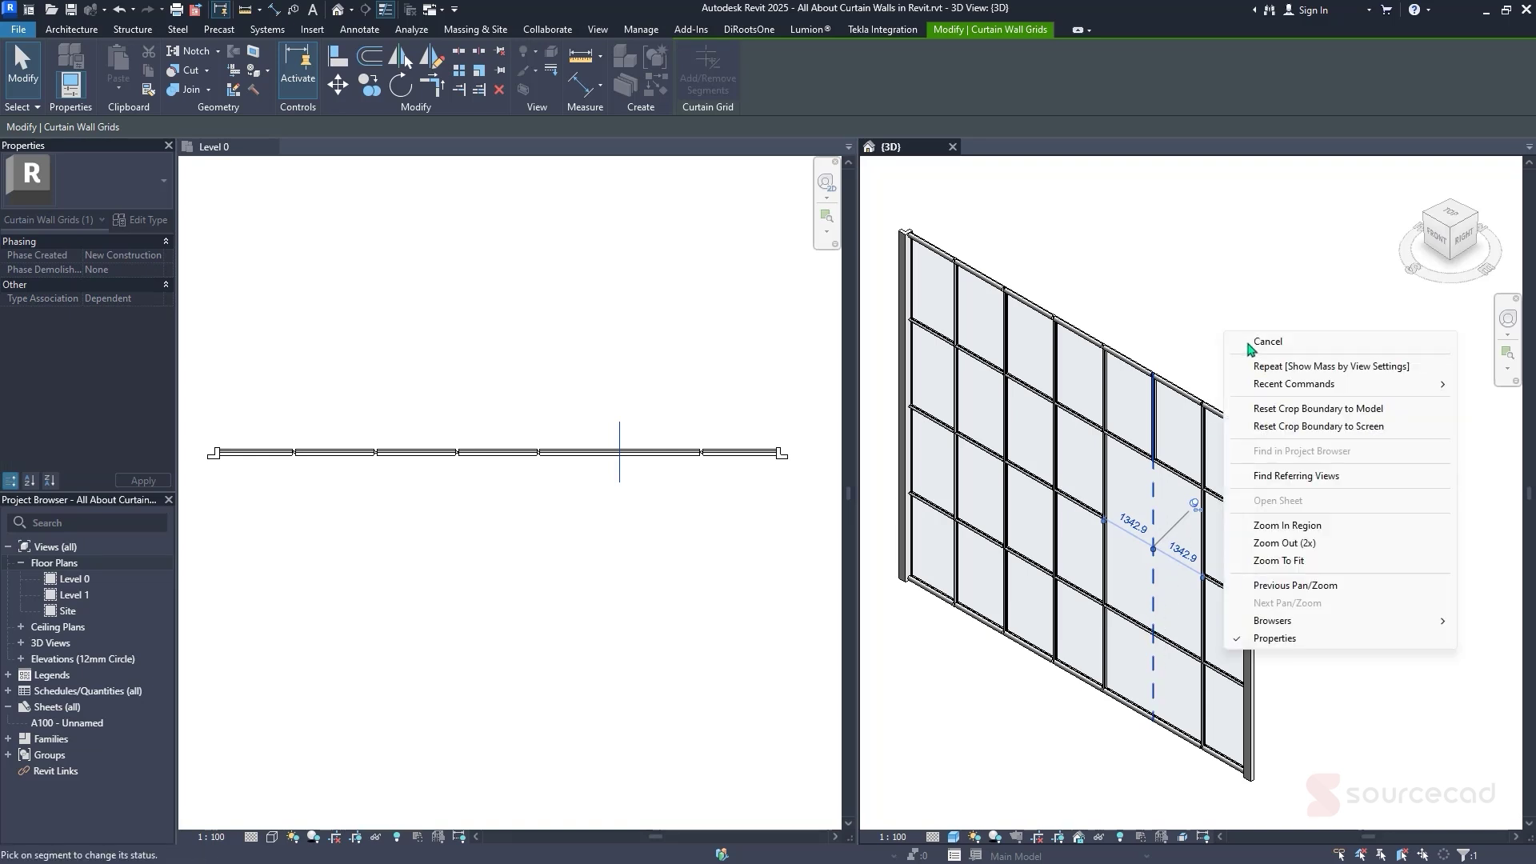
click(1250, 342)
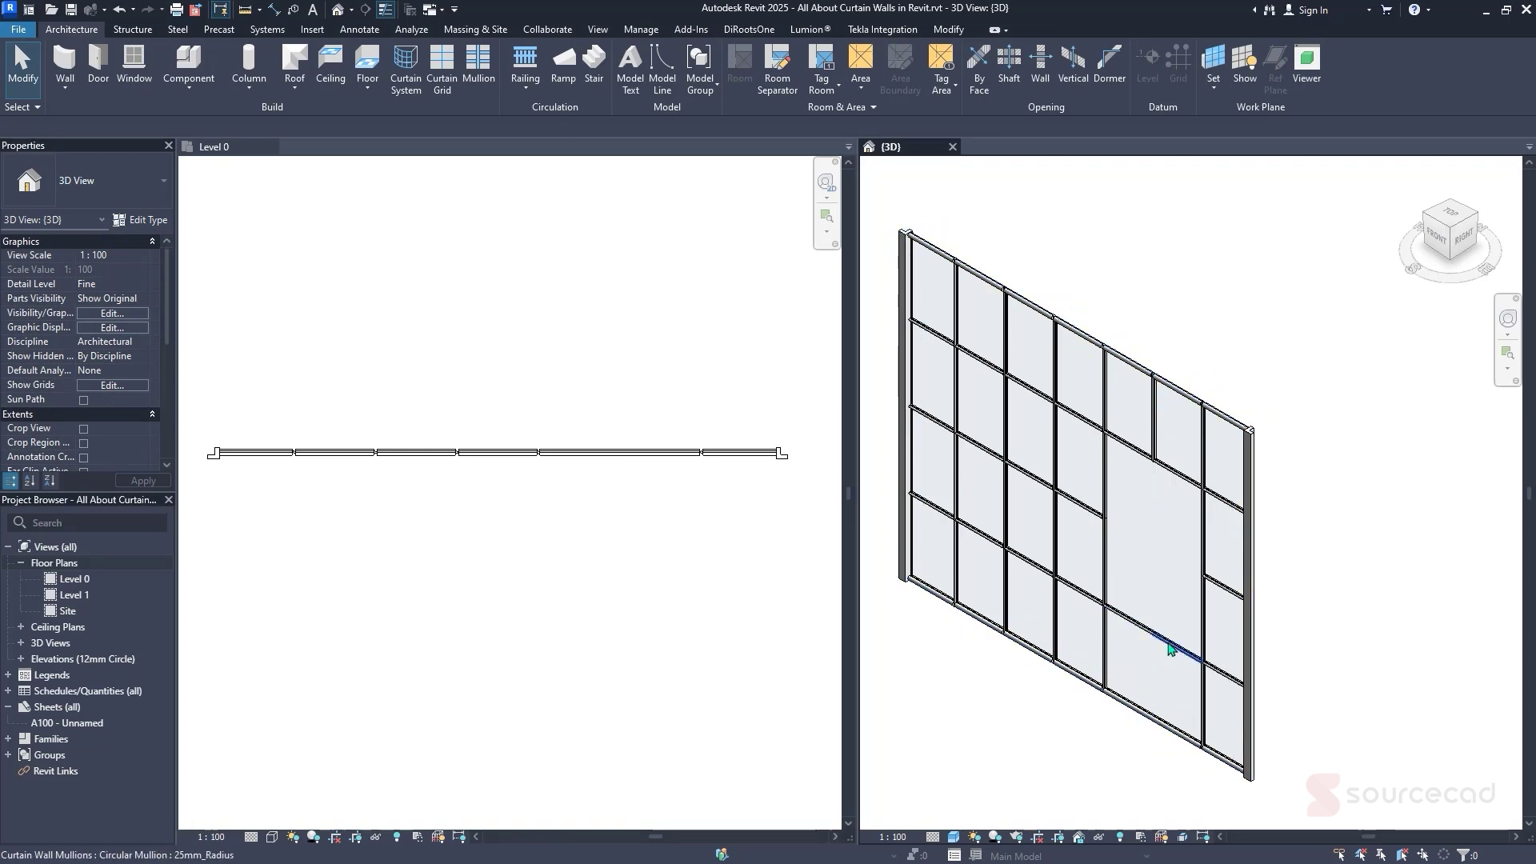
Remove the lower horizontal grid line's segment across the wide opening between the fourth and seventh panel columns
click(1169, 649)
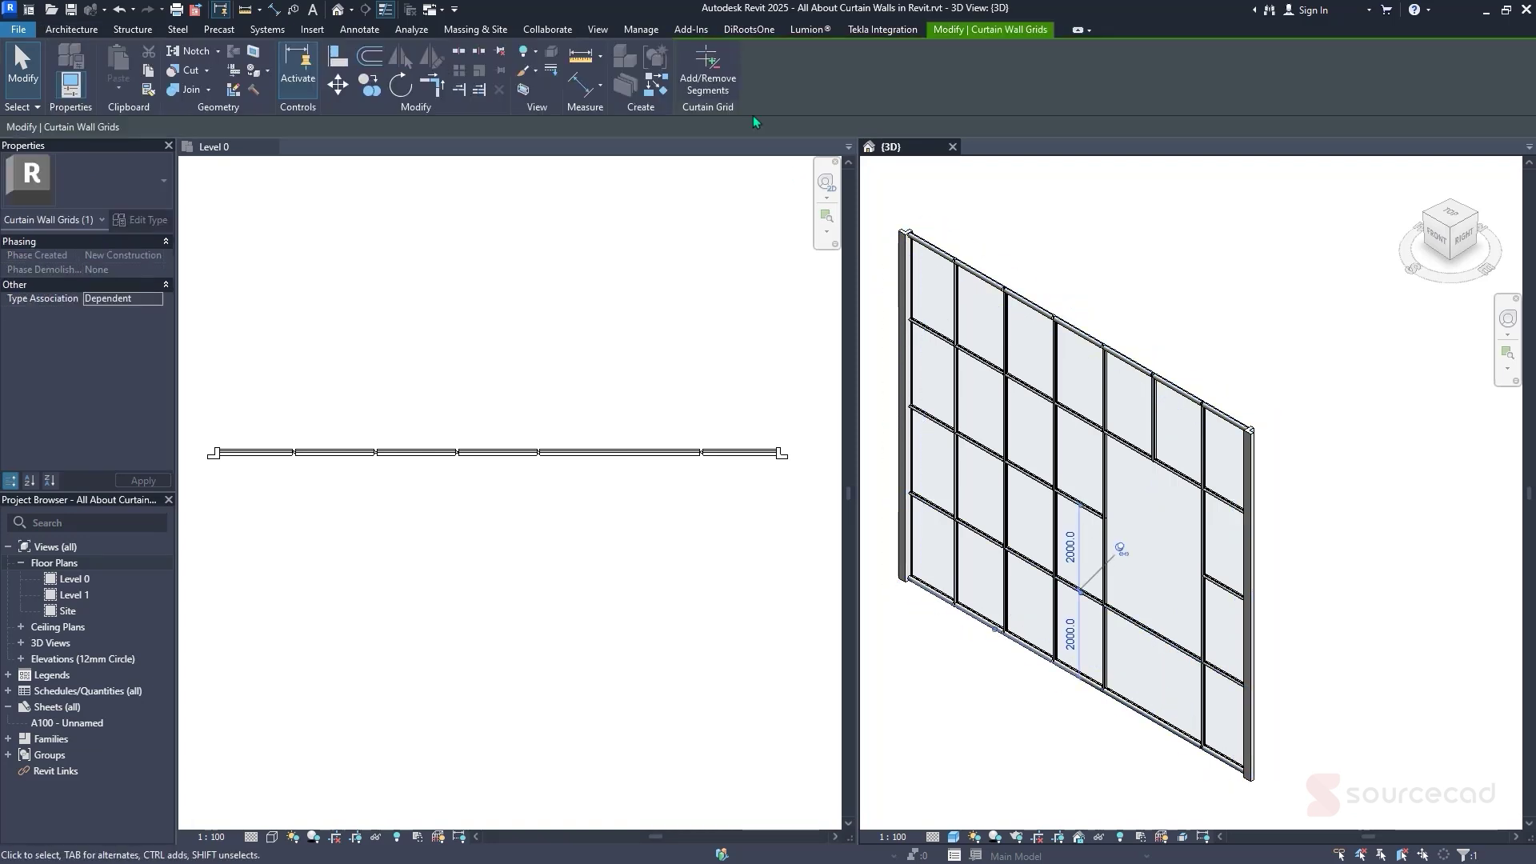
click(1129, 624)
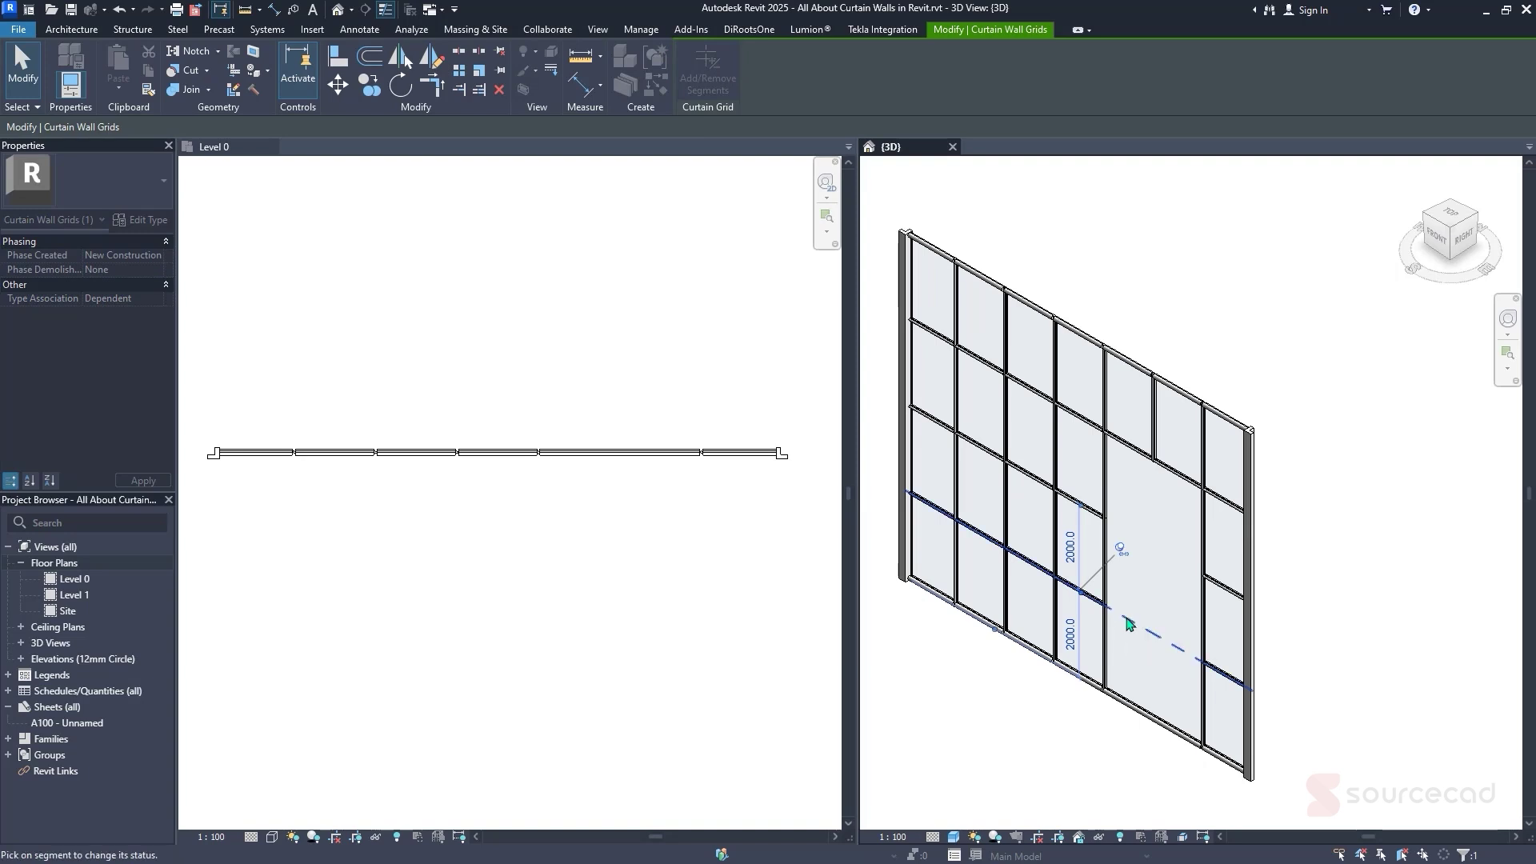
right_click(1318, 472)
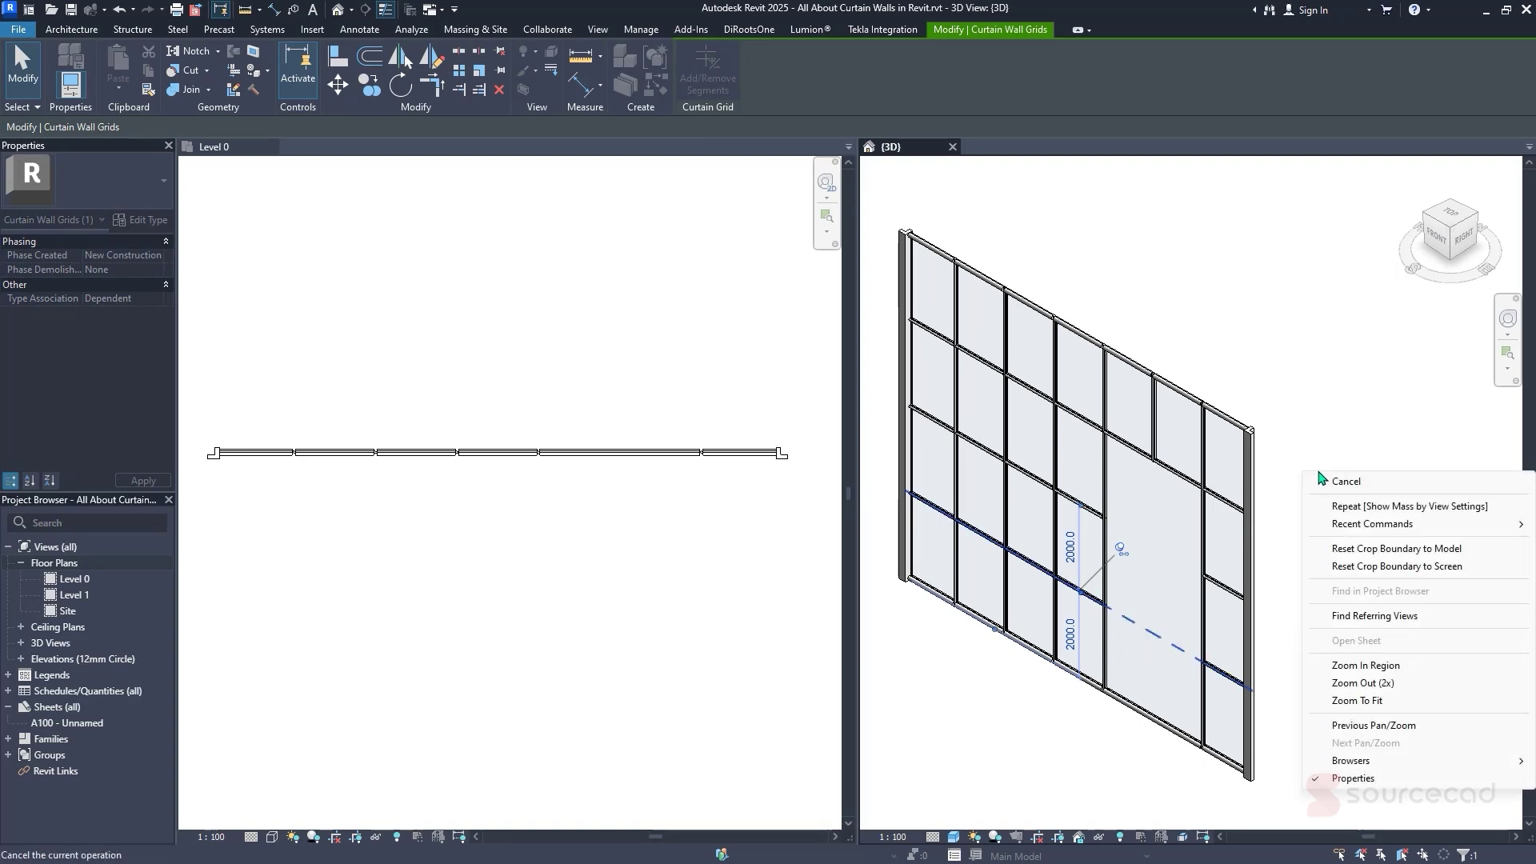
click(1347, 482)
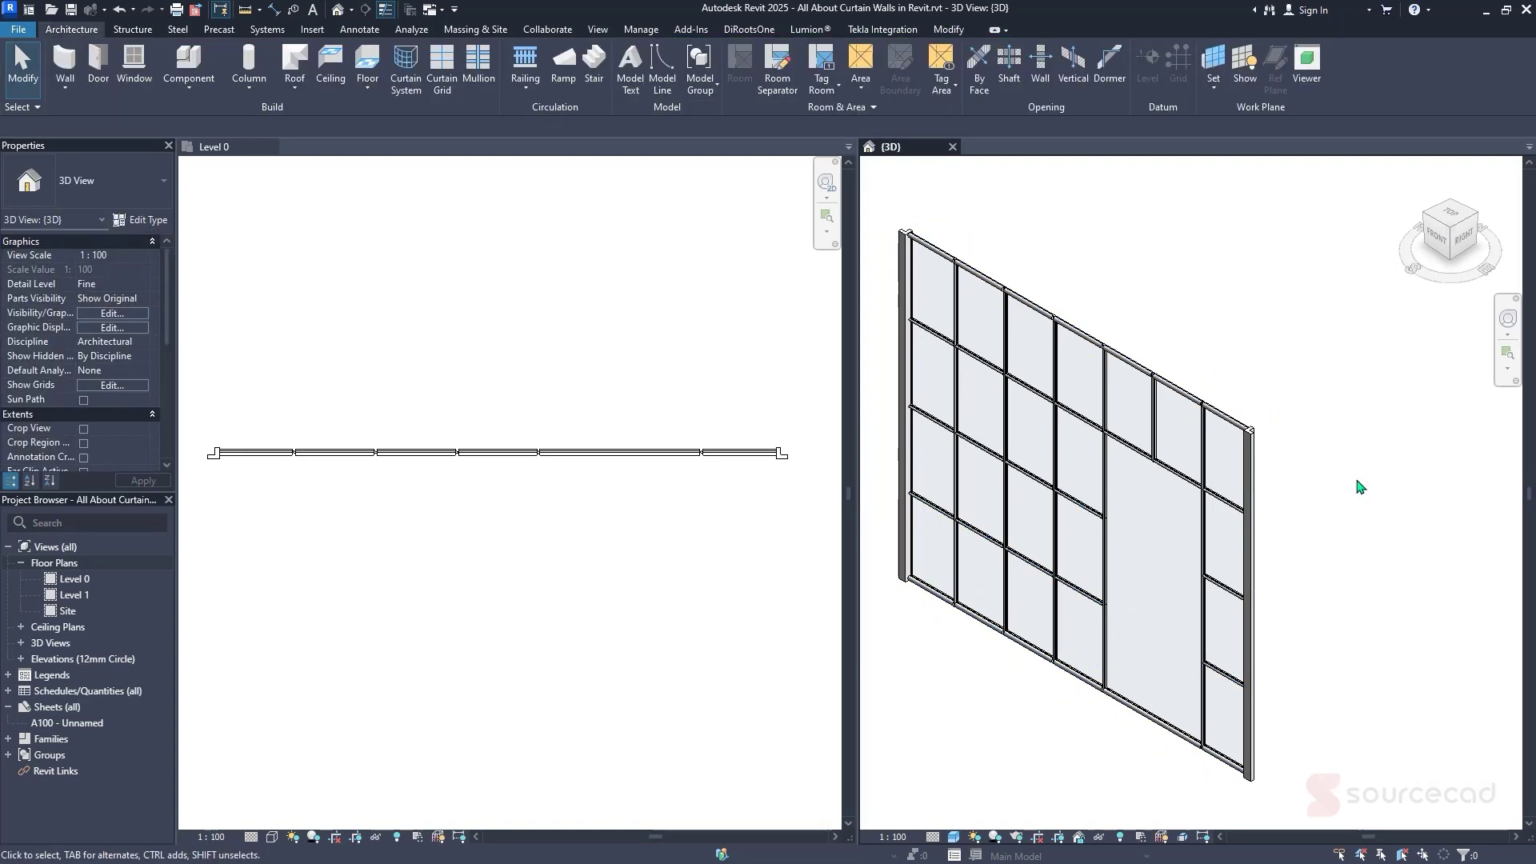
Toggle the mullion join so the sixth column's horizontal mullion above the opening runs past the lower end of the adjoining vertical mullion
shift+middle_drag(1360, 486, 1361, 486)
key(Tab)
key(Tab)
key(Tab)
key(Tab)
key(Tab)
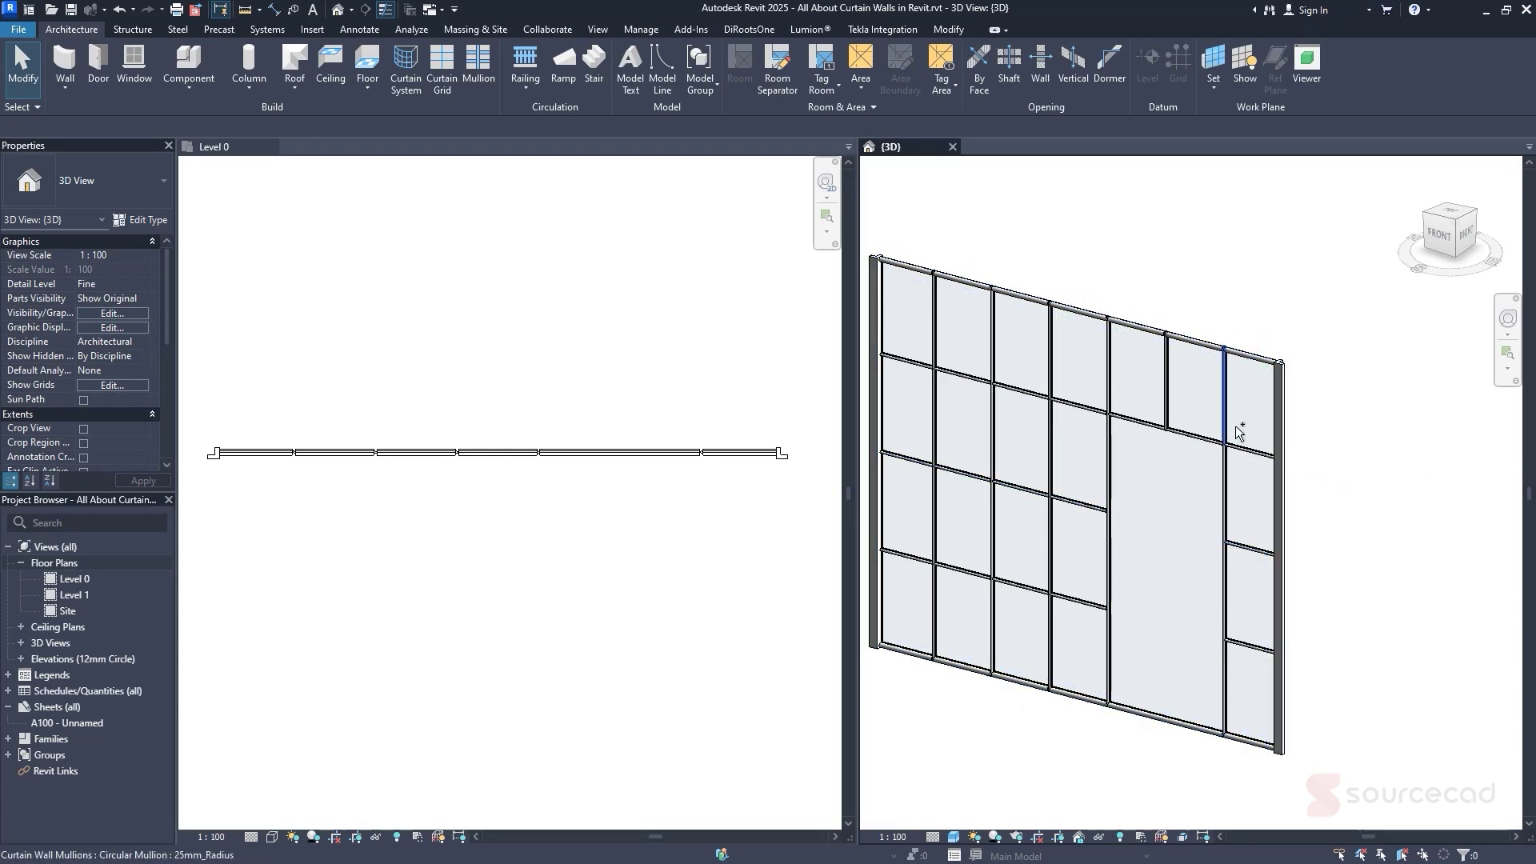
scroll(1176, 418, up, 5)
scroll(1176, 418, up, 5)
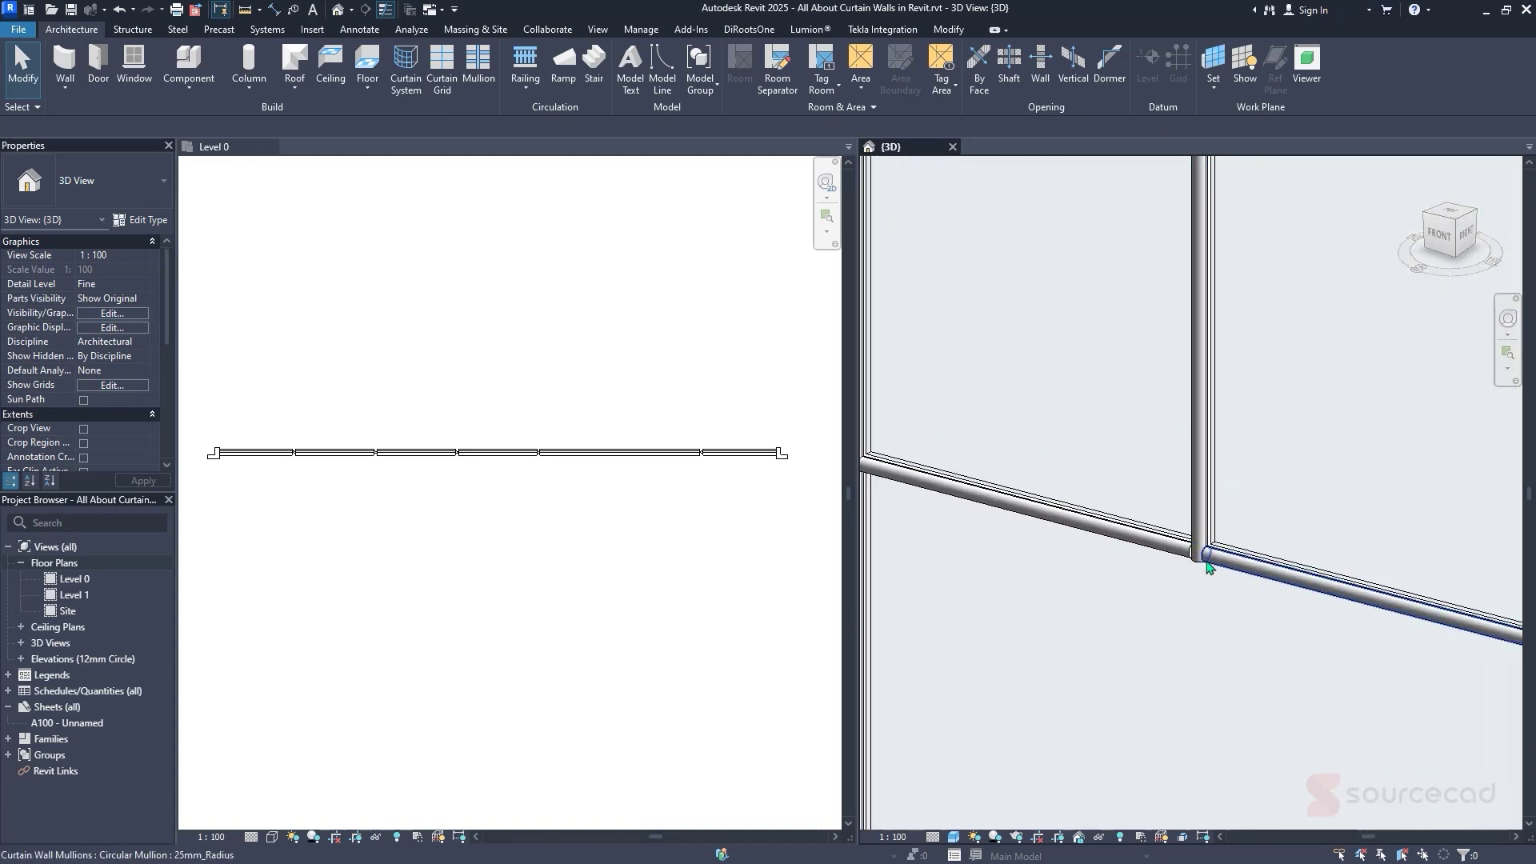
click(1217, 561)
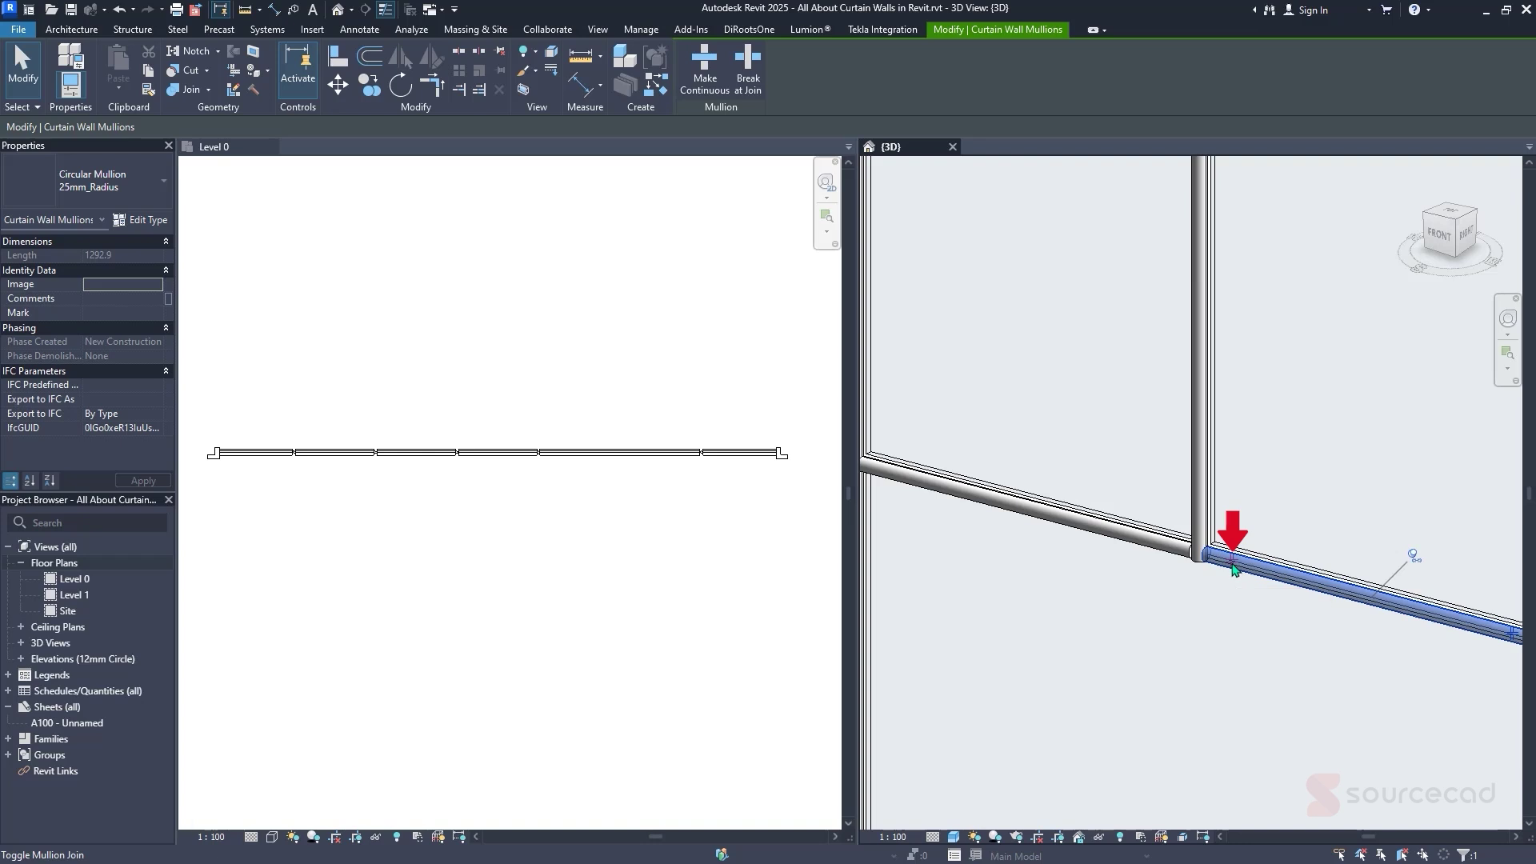
click(1232, 565)
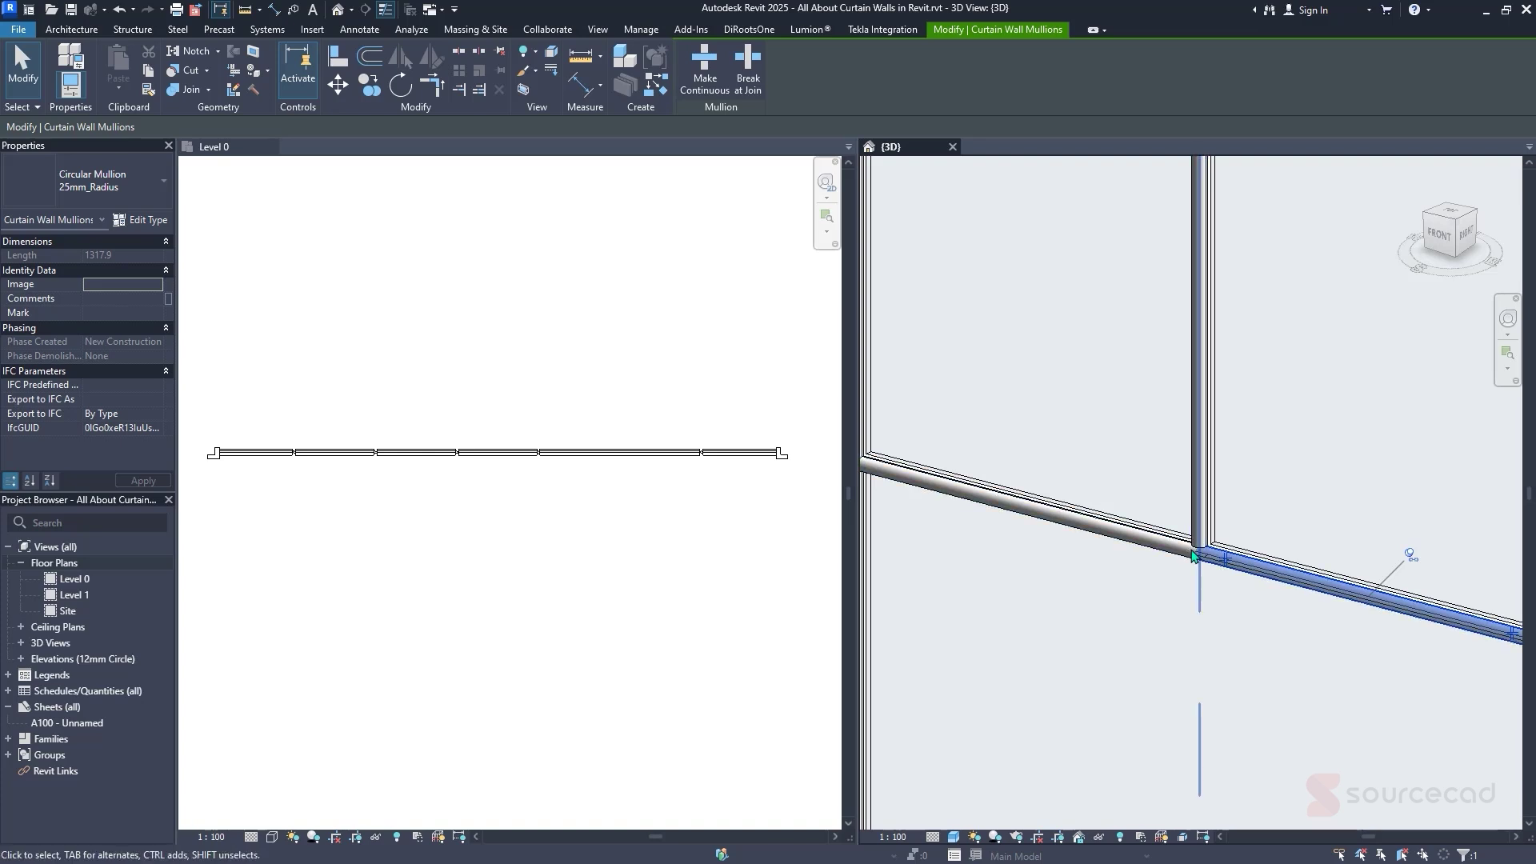
Toggle the fifth column's horizontal mullion above the opening to run through the vertical mullion at the opening's left edge
shift+scroll(1192, 552, left, 2)
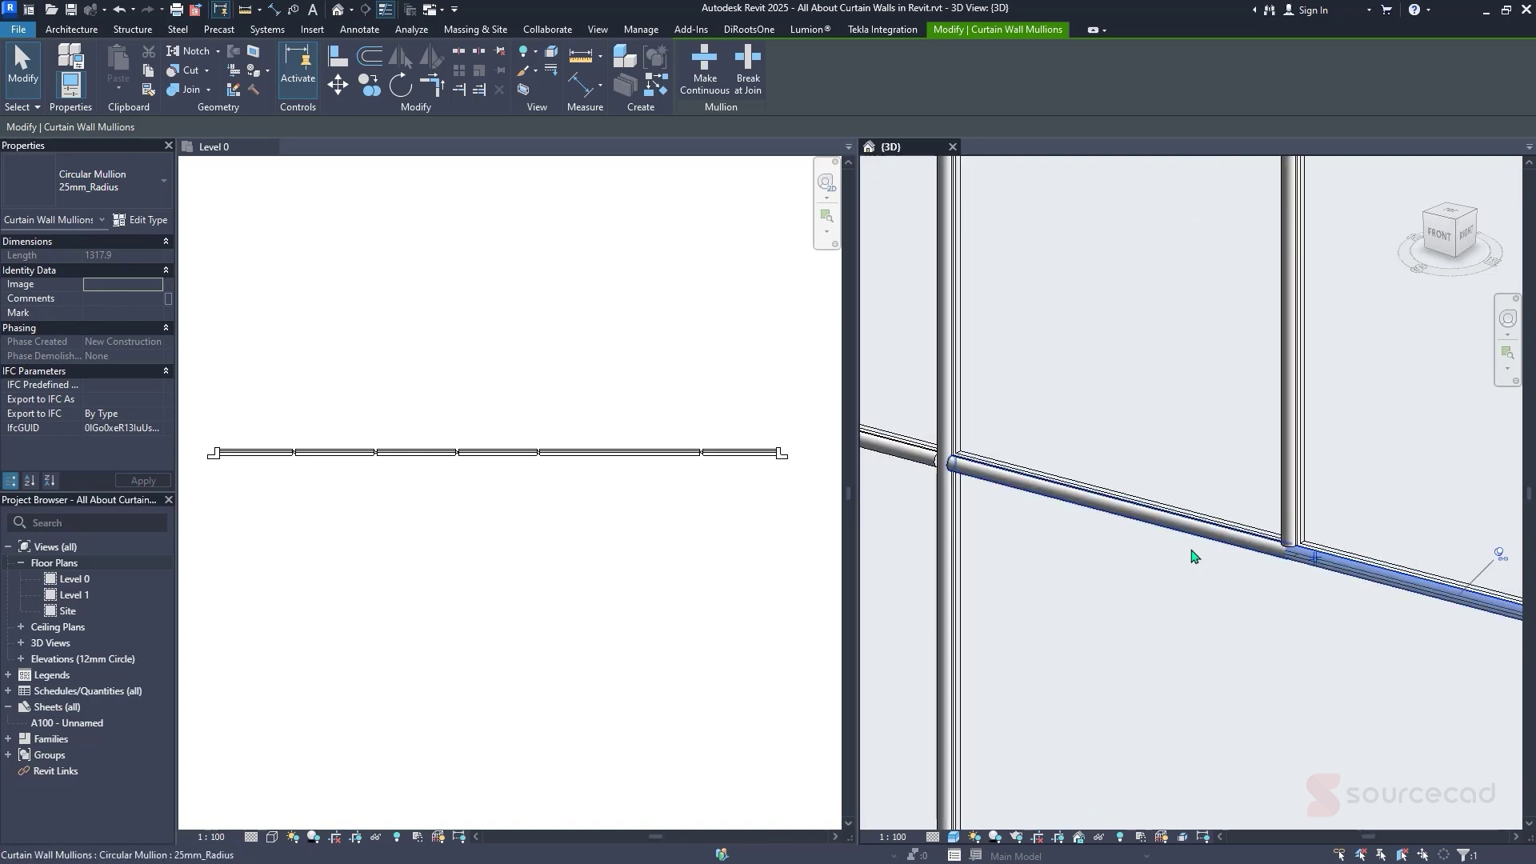
click(958, 478)
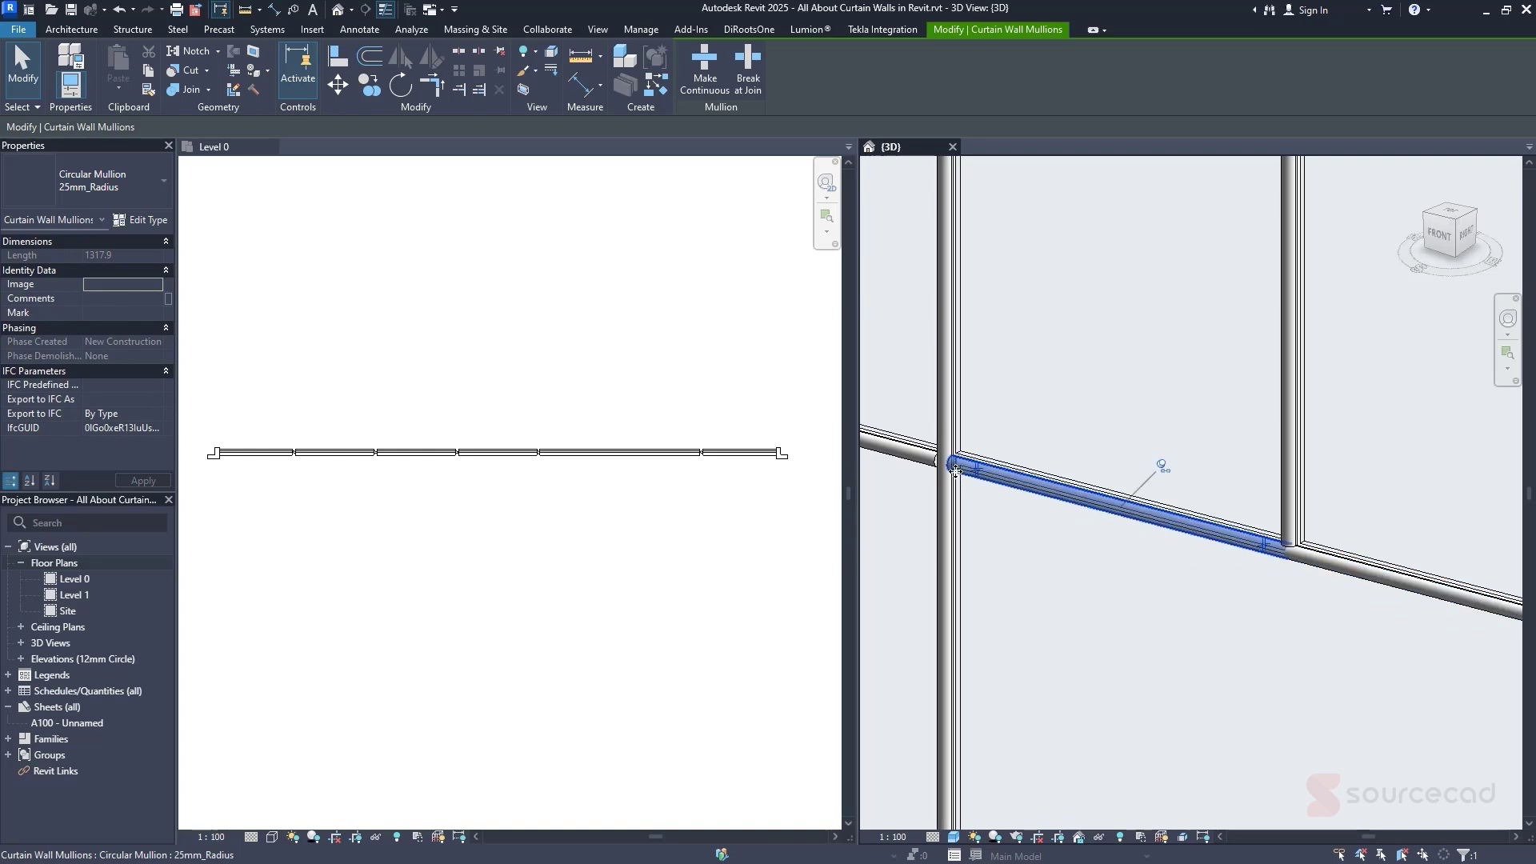
click(978, 471)
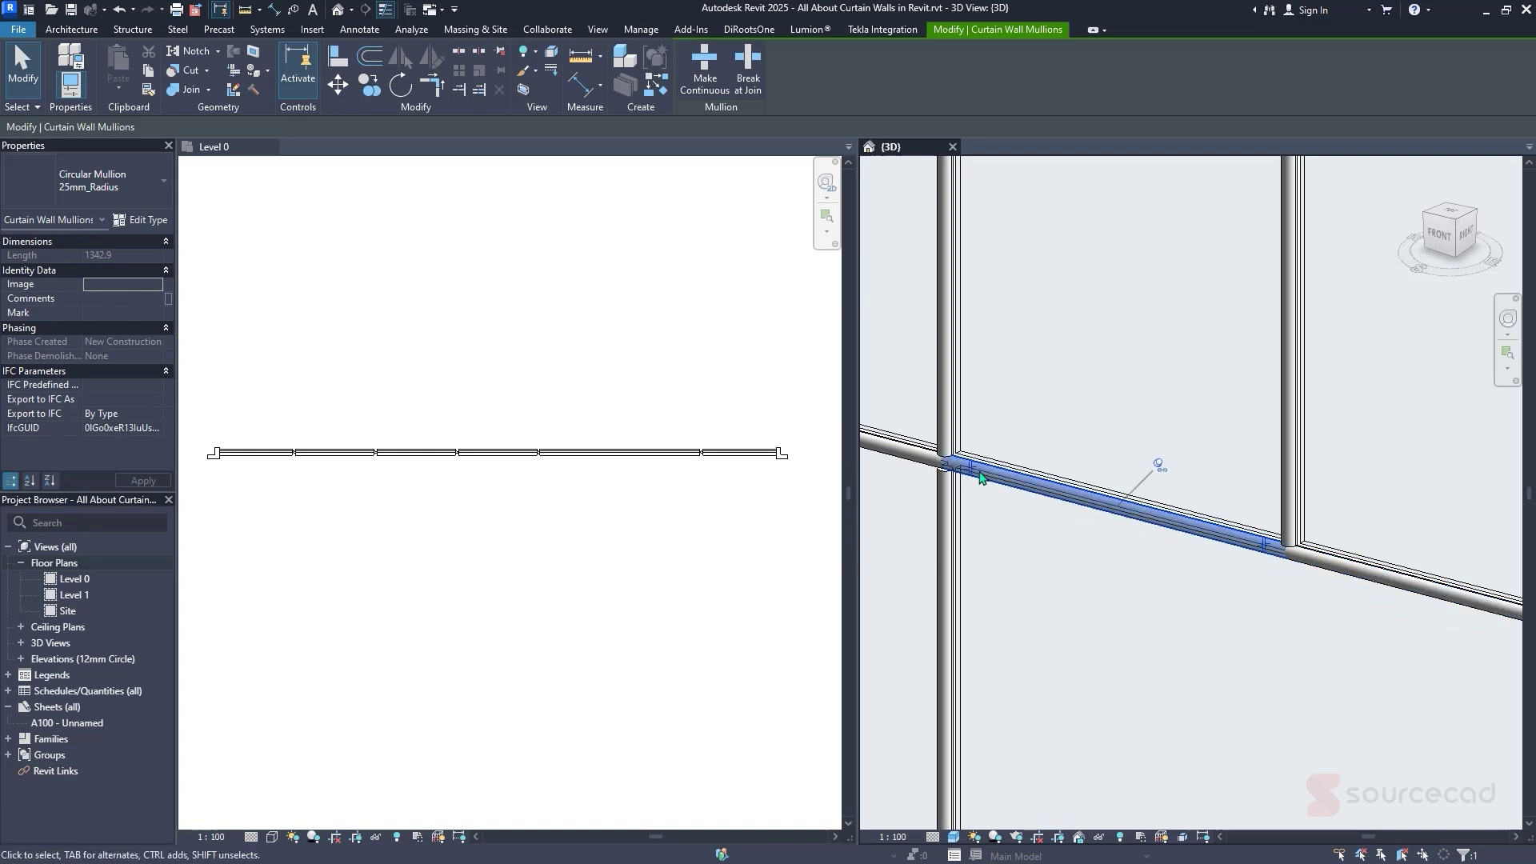
Toggle the upper join of the vertical mullion at the opening's left edge so the vertical runs through, and clear the selection
middle_drag(981, 478, 1040, 369)
click(1003, 382)
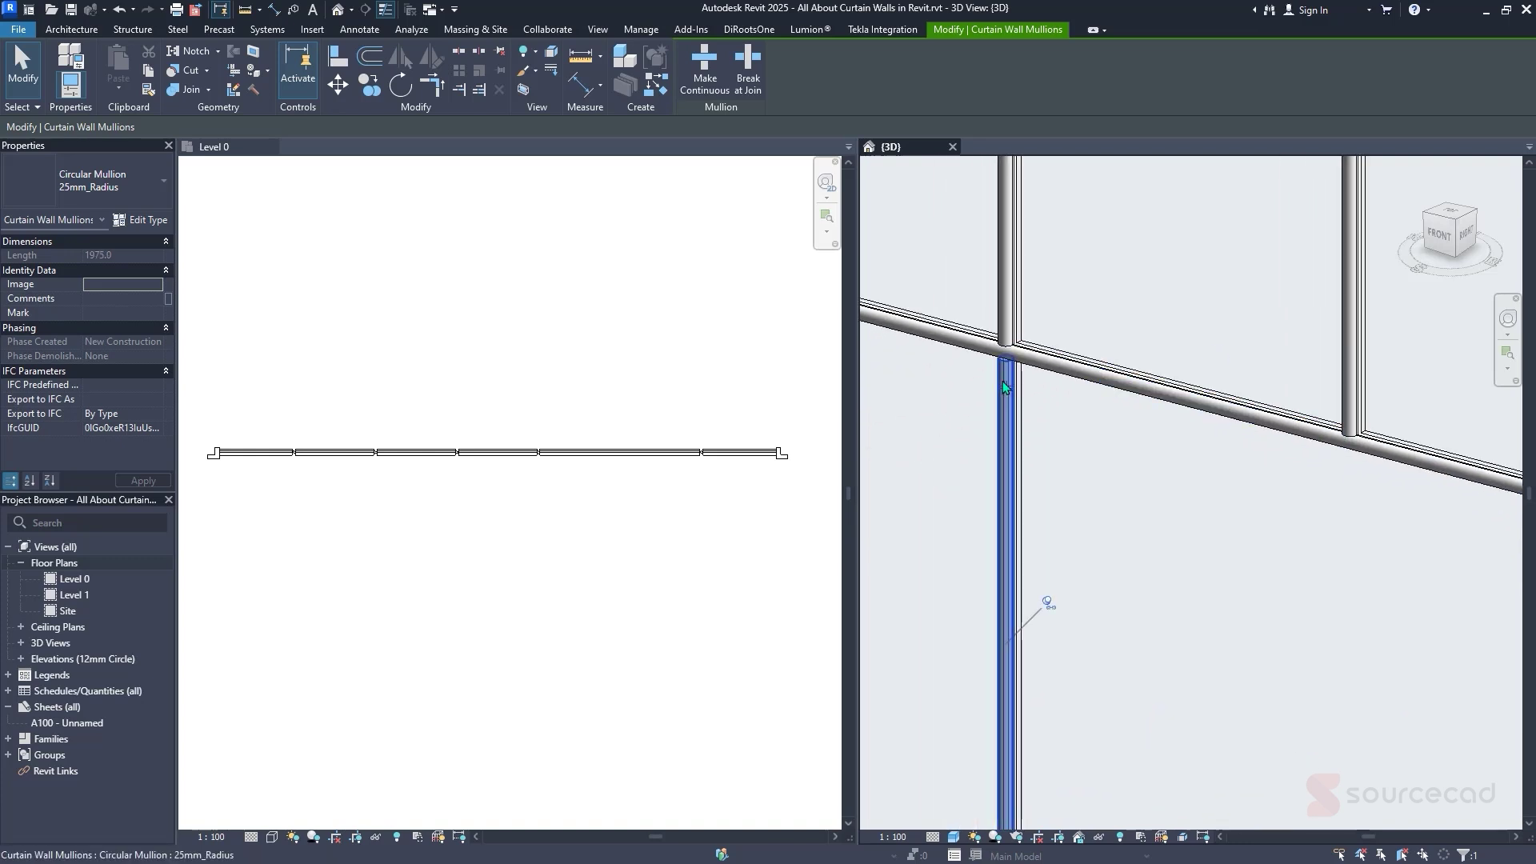
click(1007, 390)
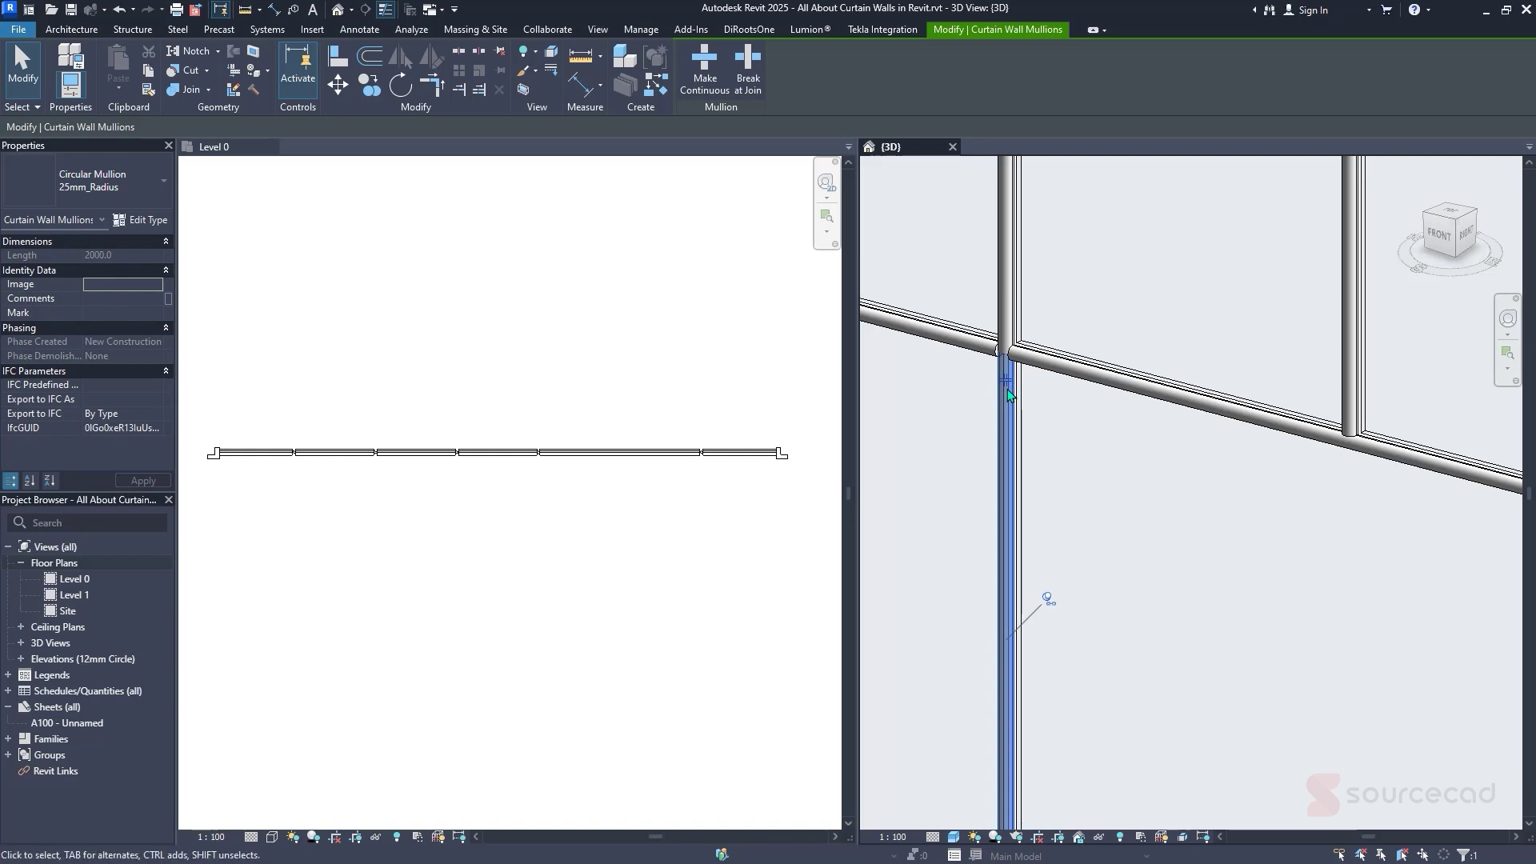
scroll(1010, 394, down, 4)
scroll(1010, 396, up, 2)
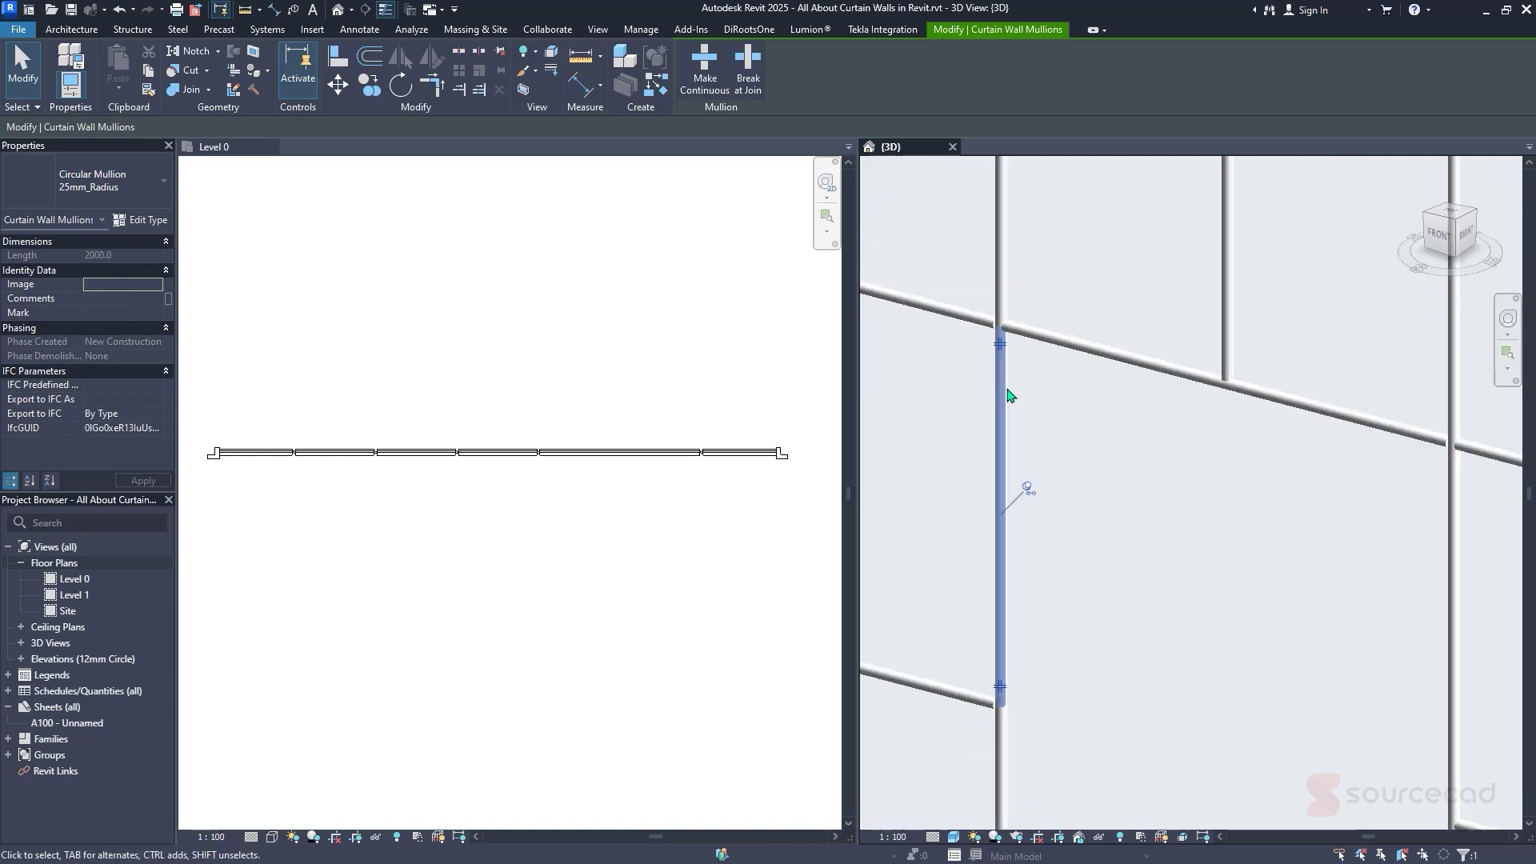
middle_drag(1010, 396, 904, 260)
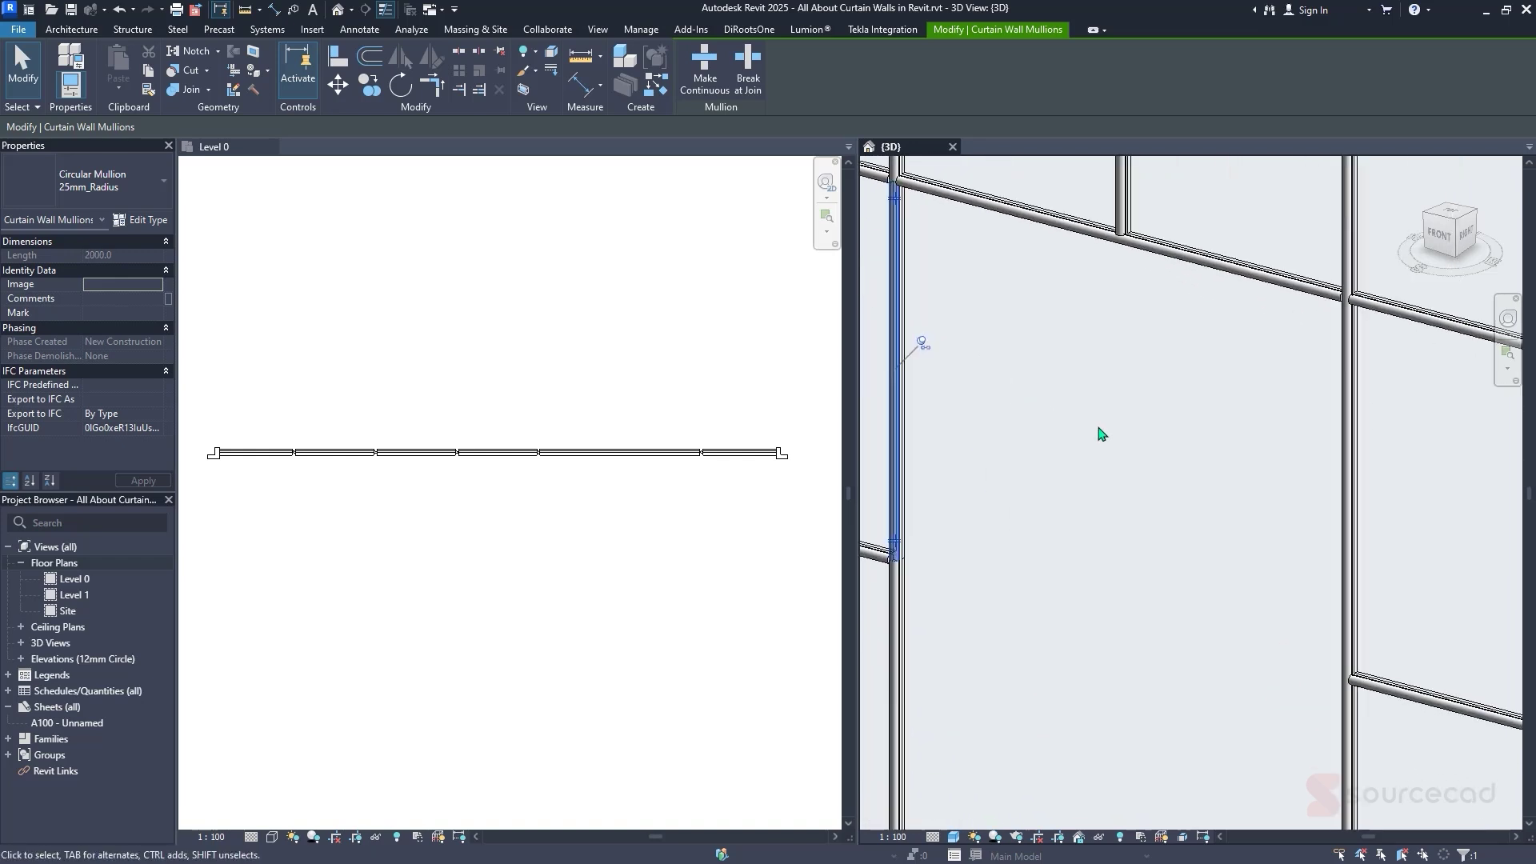
key(Escape)
key(z)
key(f)
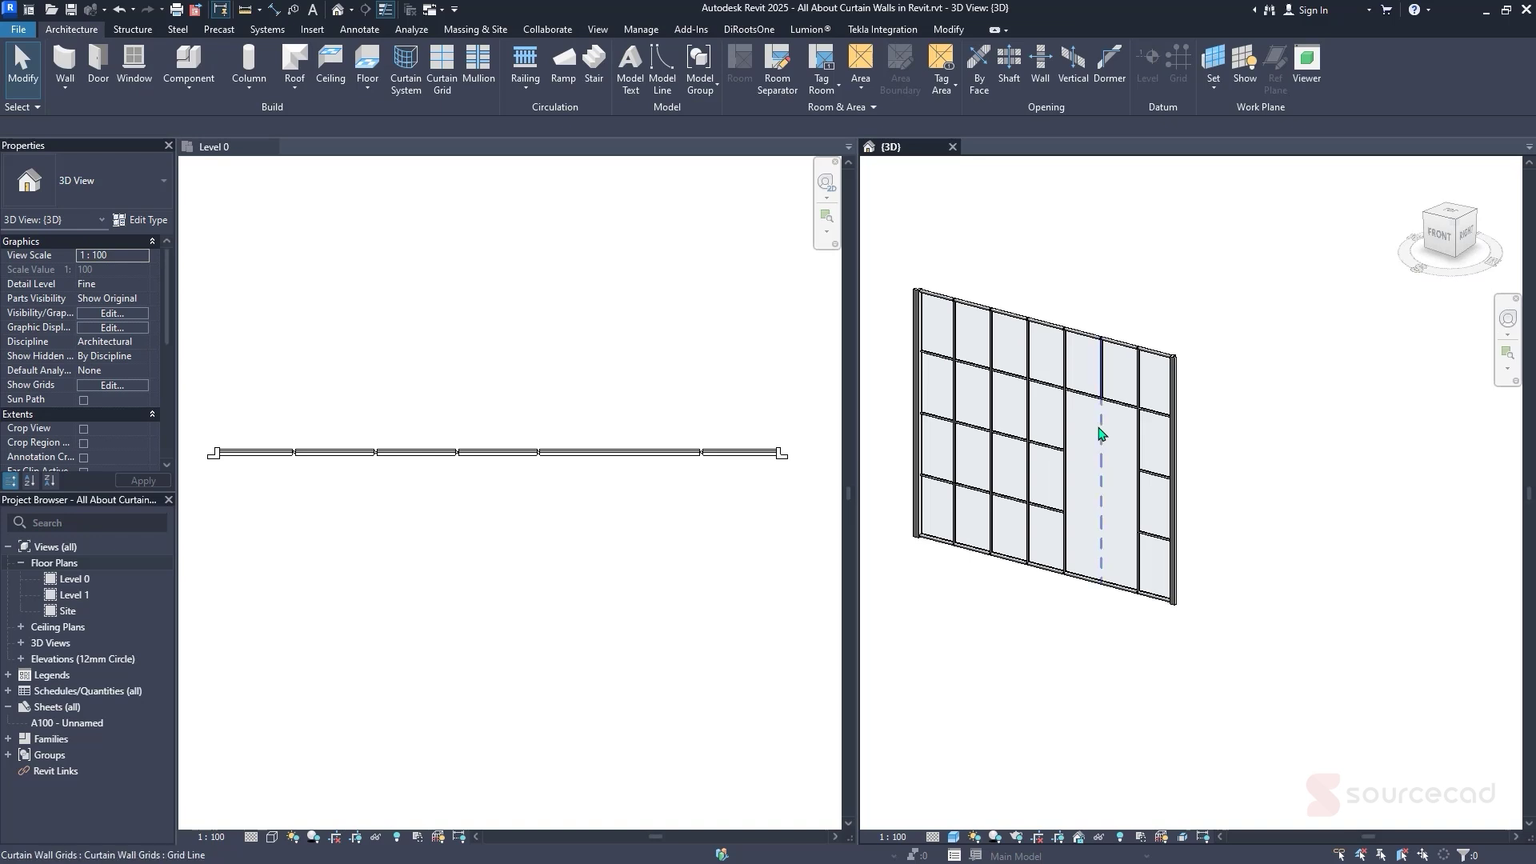
Try to place the Doors_ExtDbl_Flush 1510x2110mm door in the curtain wall's large opening panel
scroll(1071, 480, up, 5)
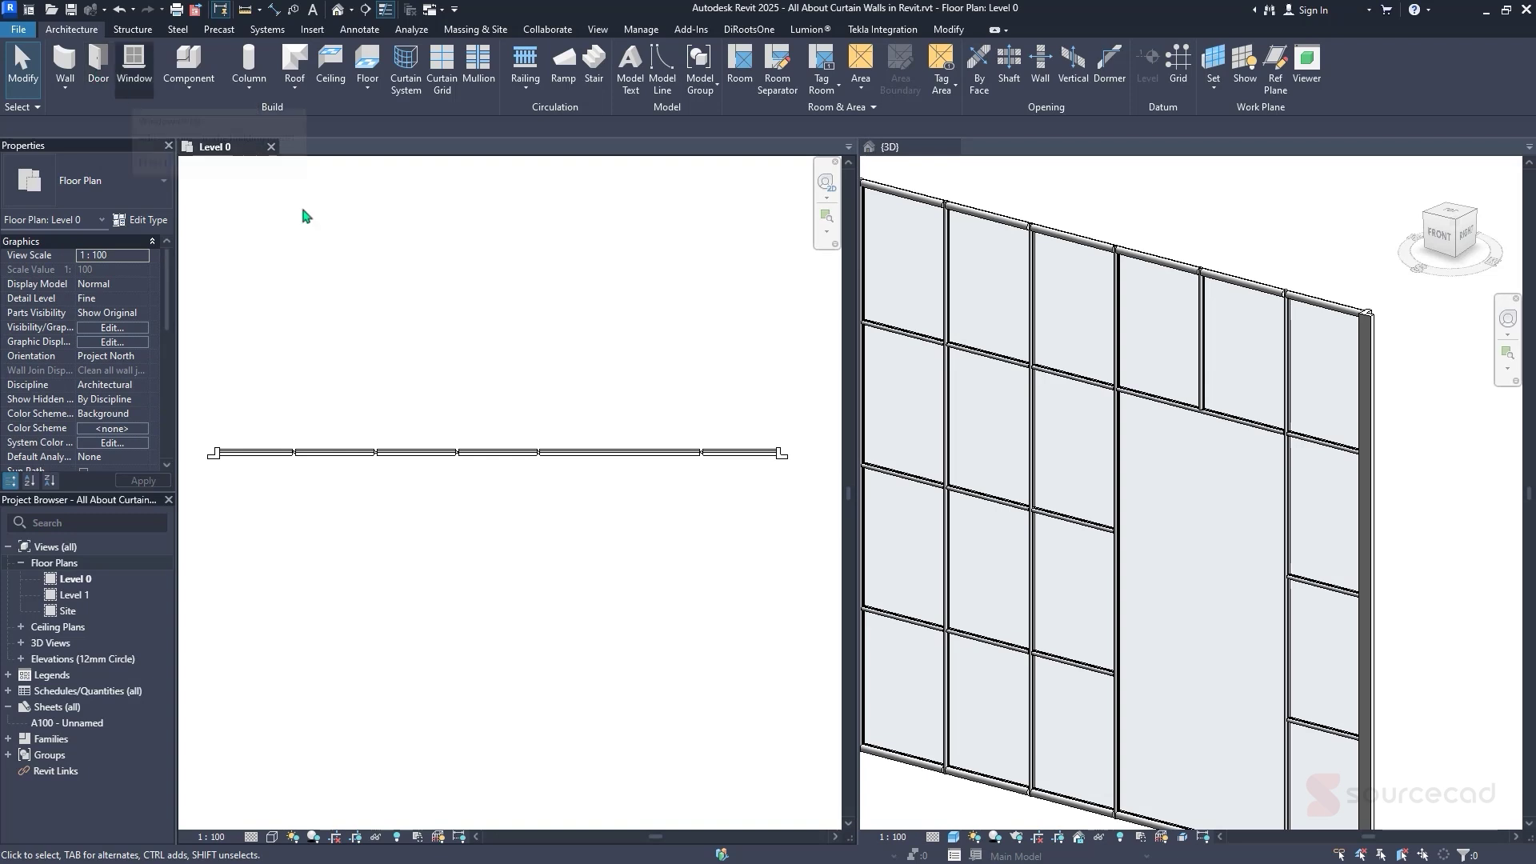
key(d)
key(r)
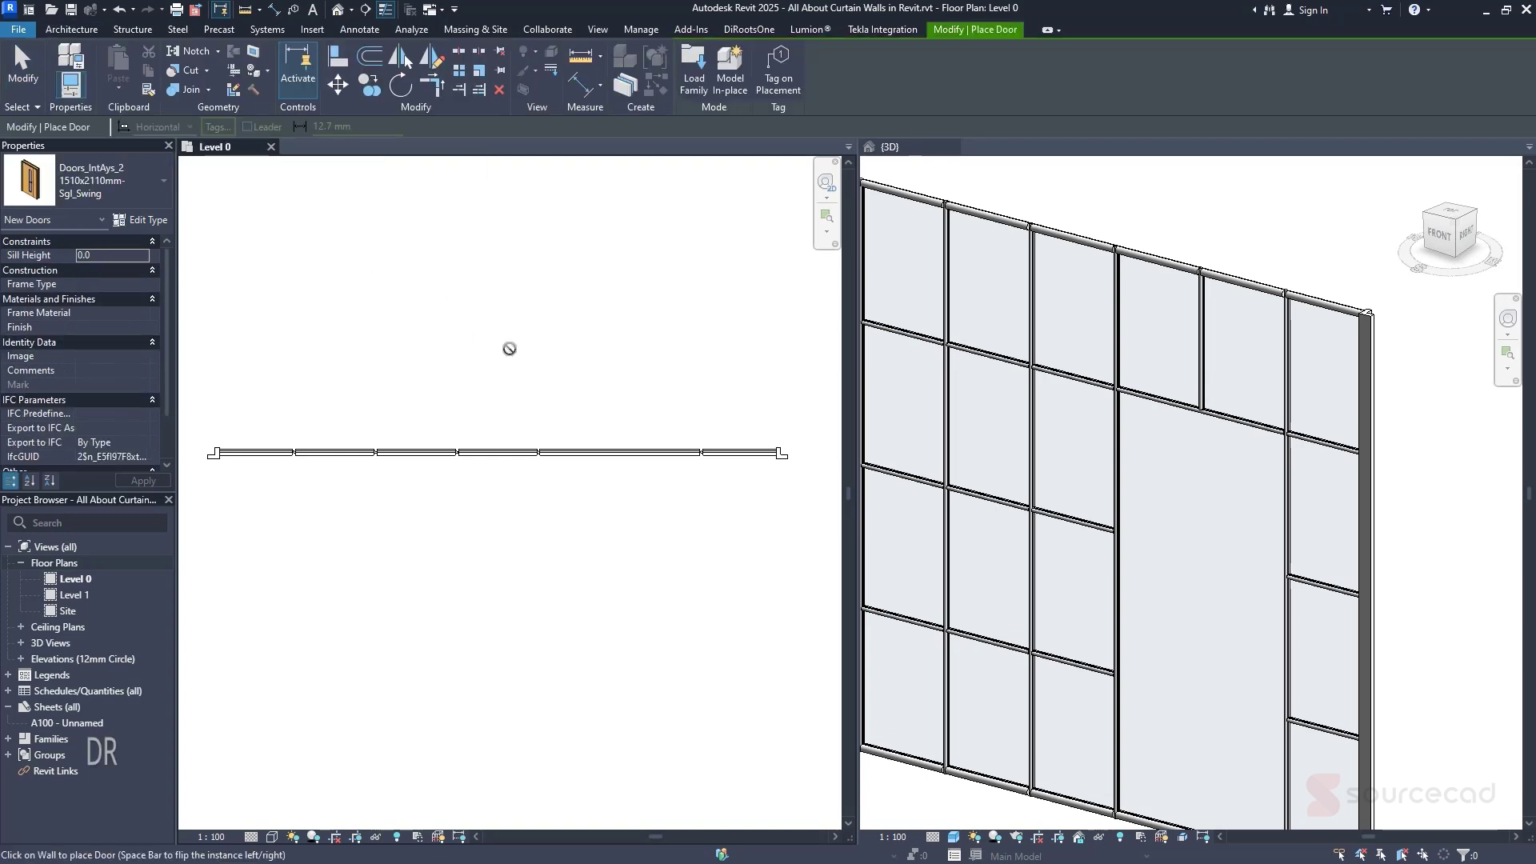
click(132, 184)
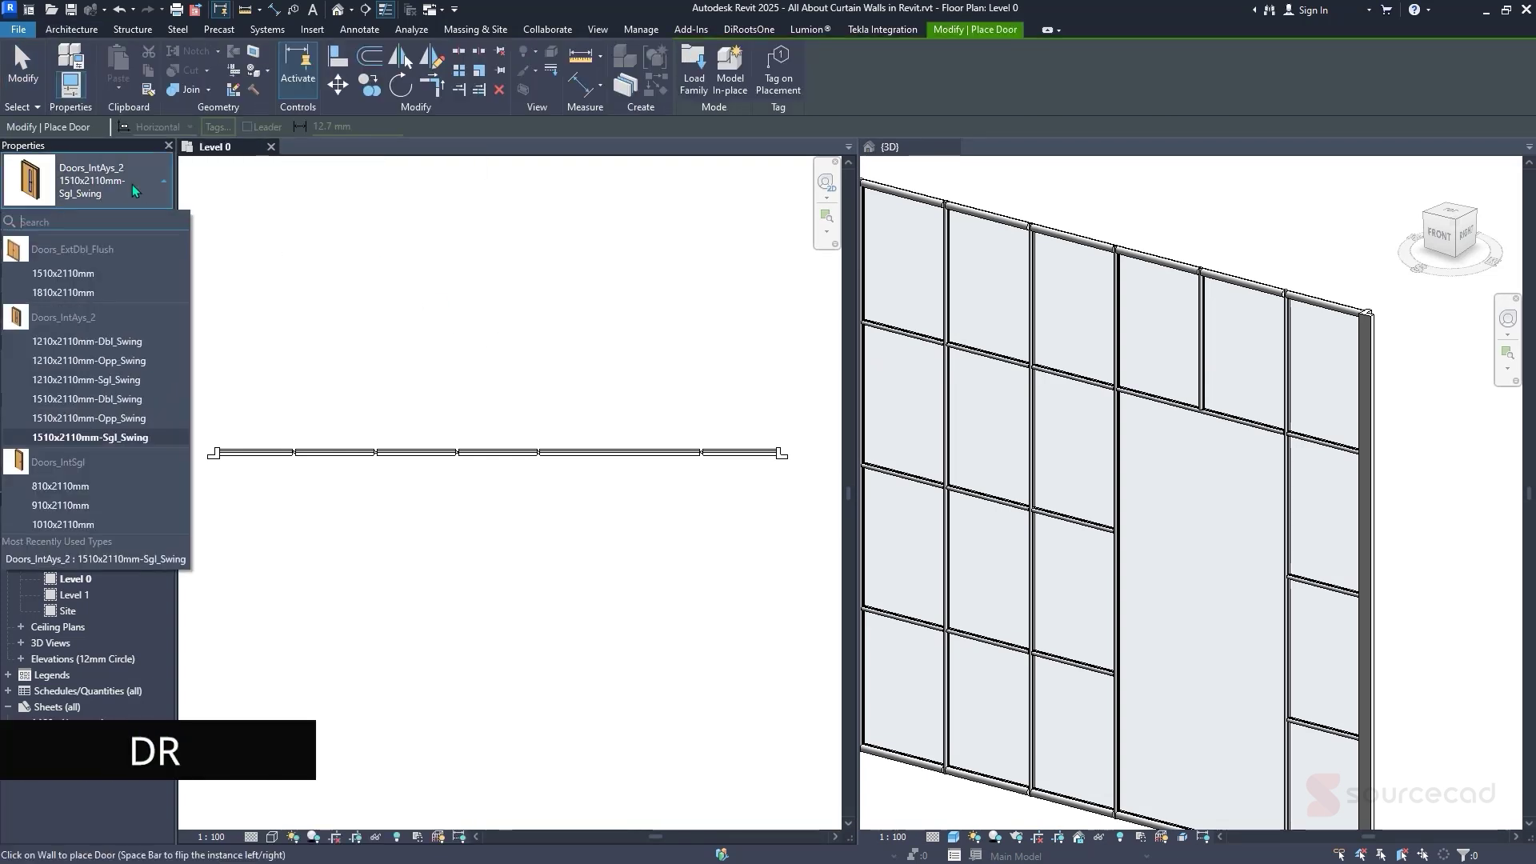
click(104, 277)
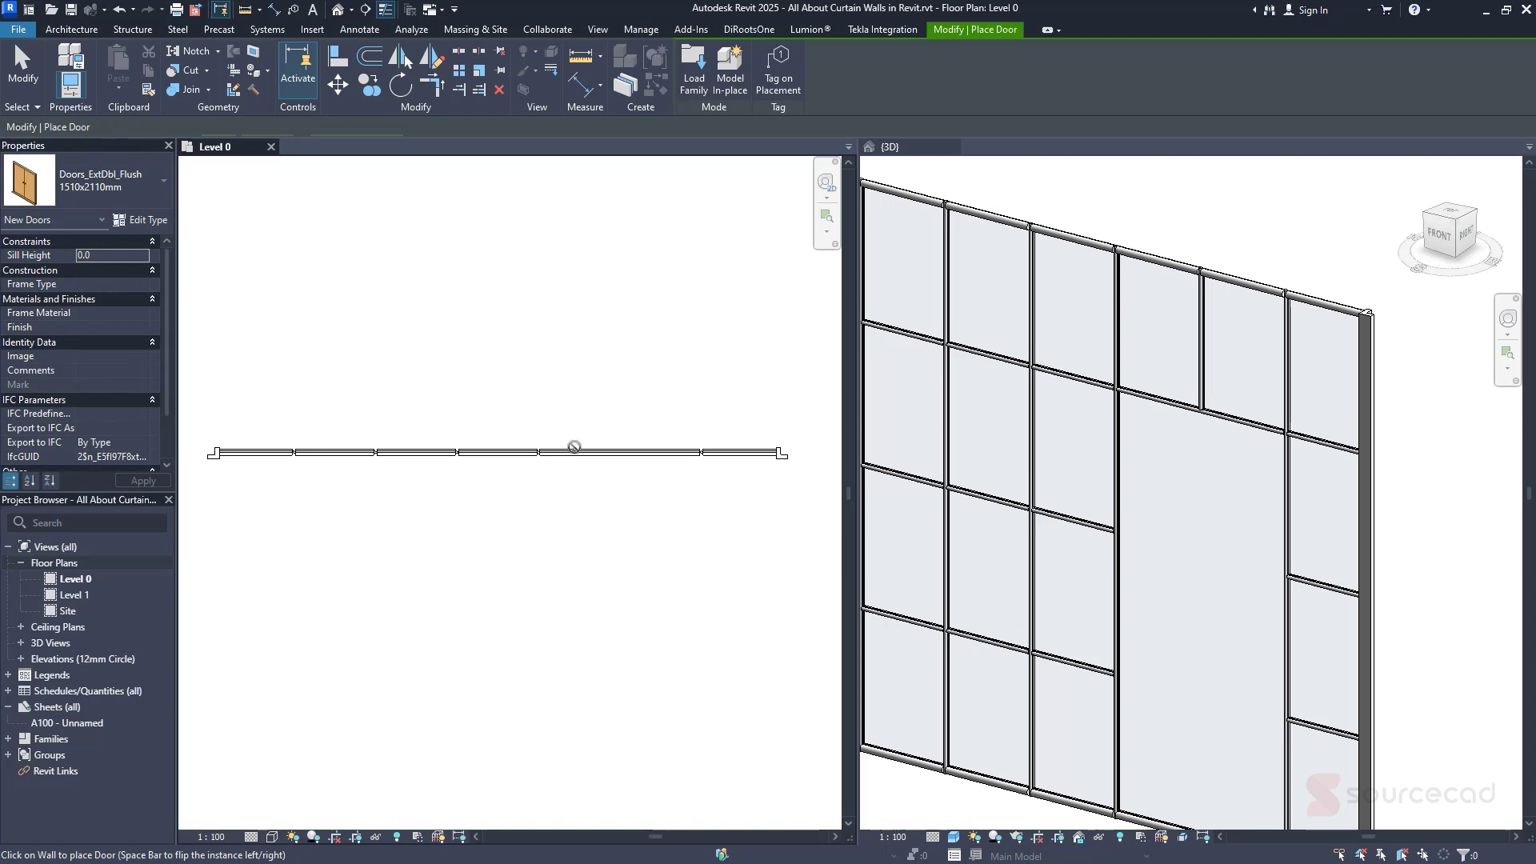
click(1175, 525)
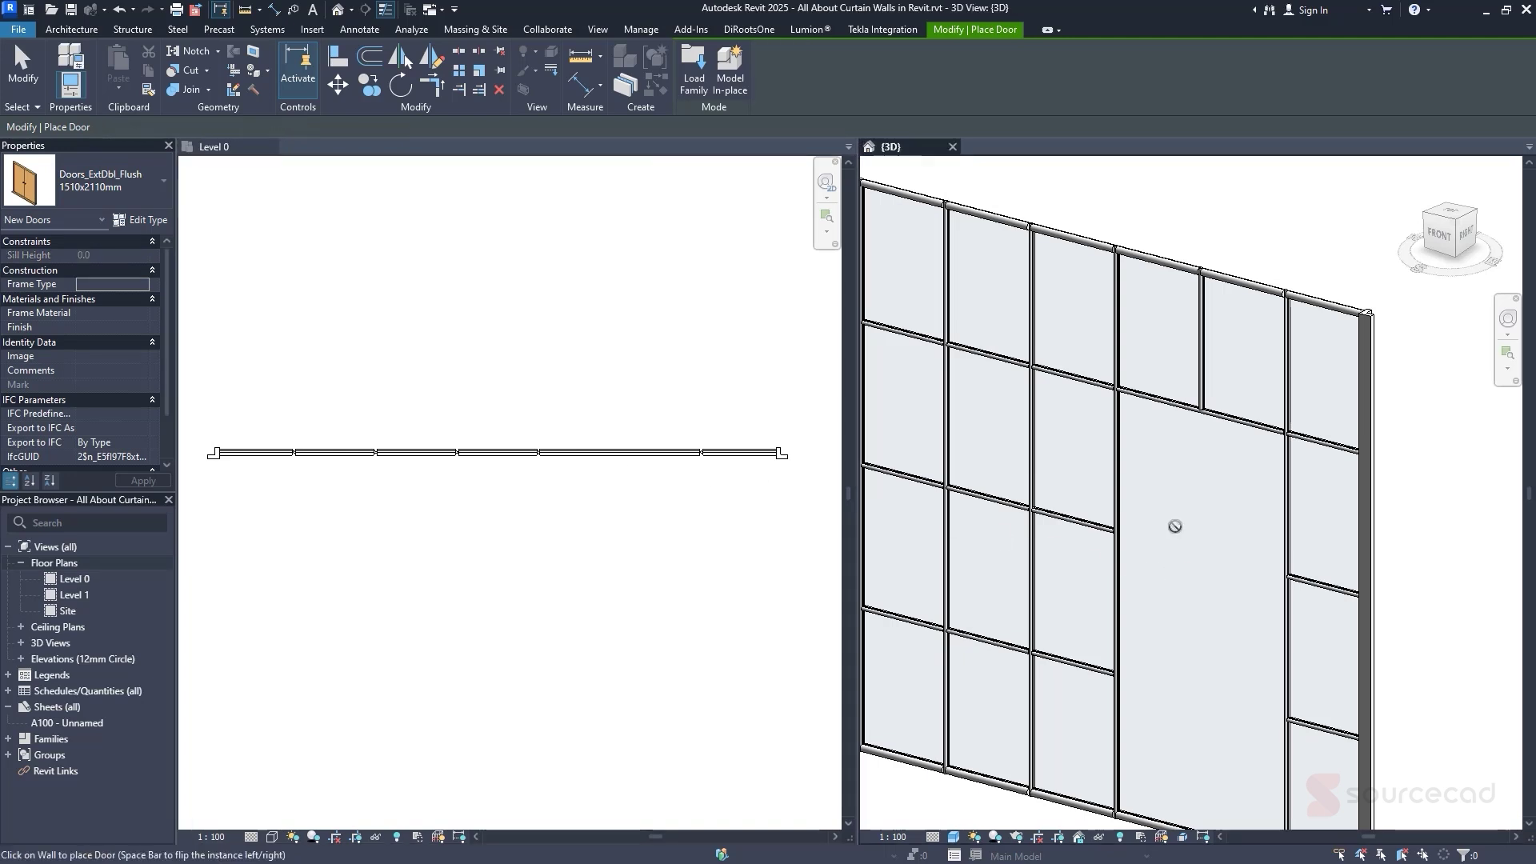
key(Escape)
key(Escape)
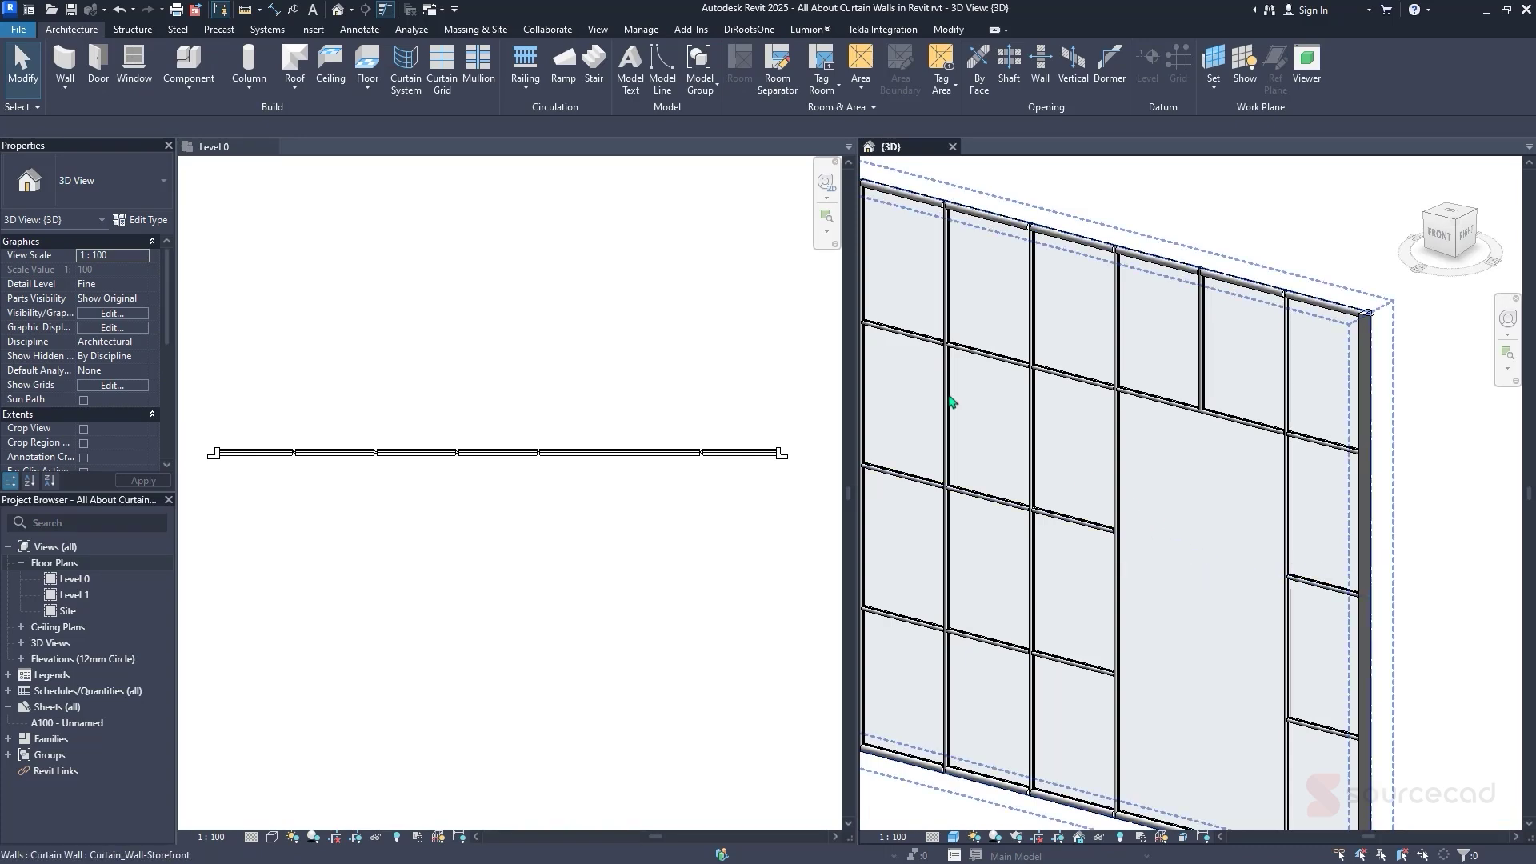
Start loading a family and browse to the Curtain Wall Panels folder in the UK library
click(330, 35)
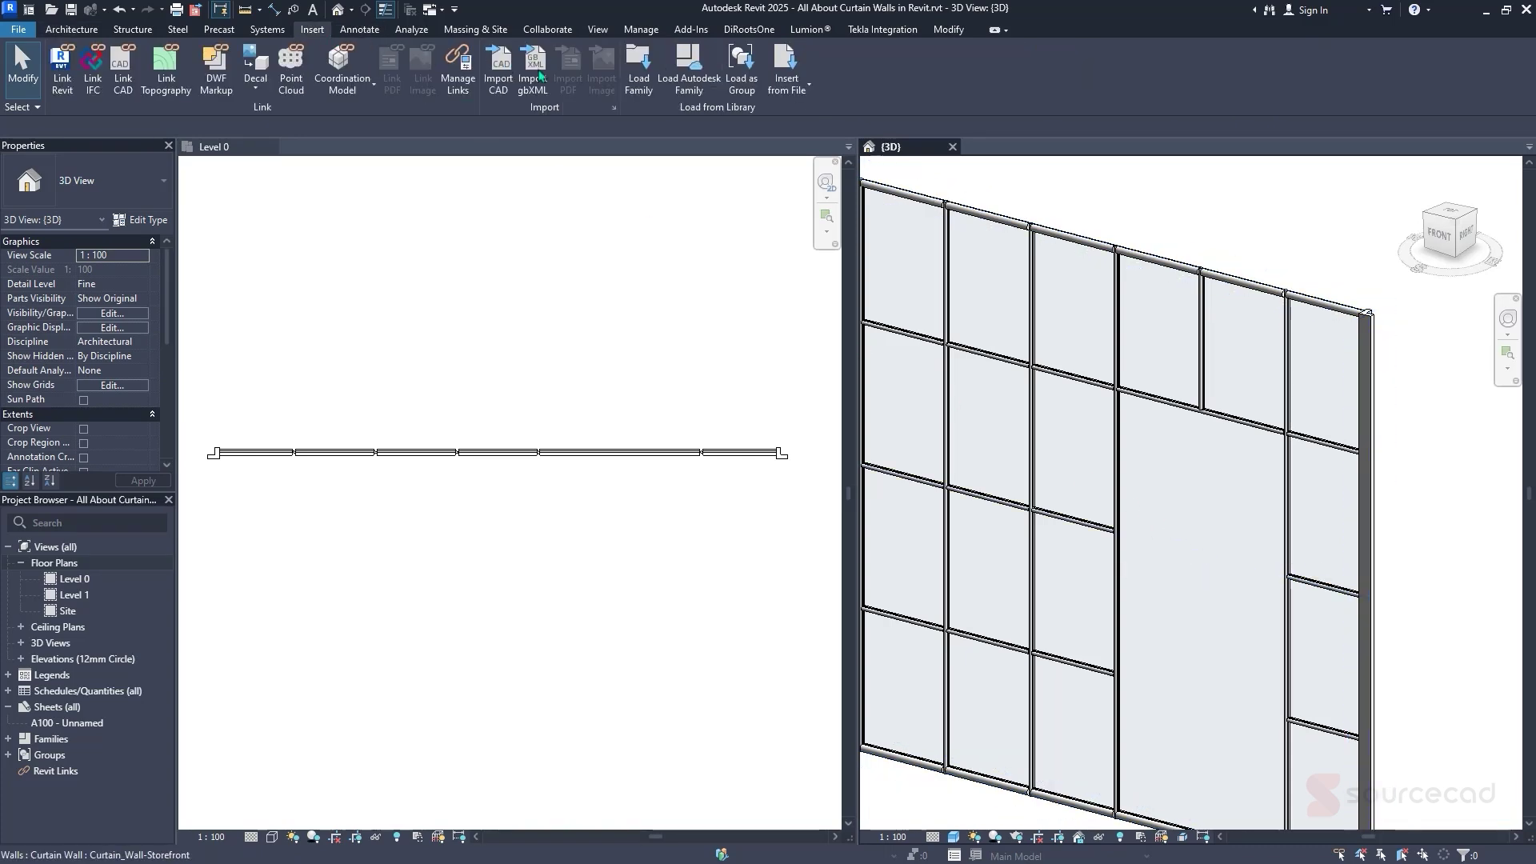
click(636, 85)
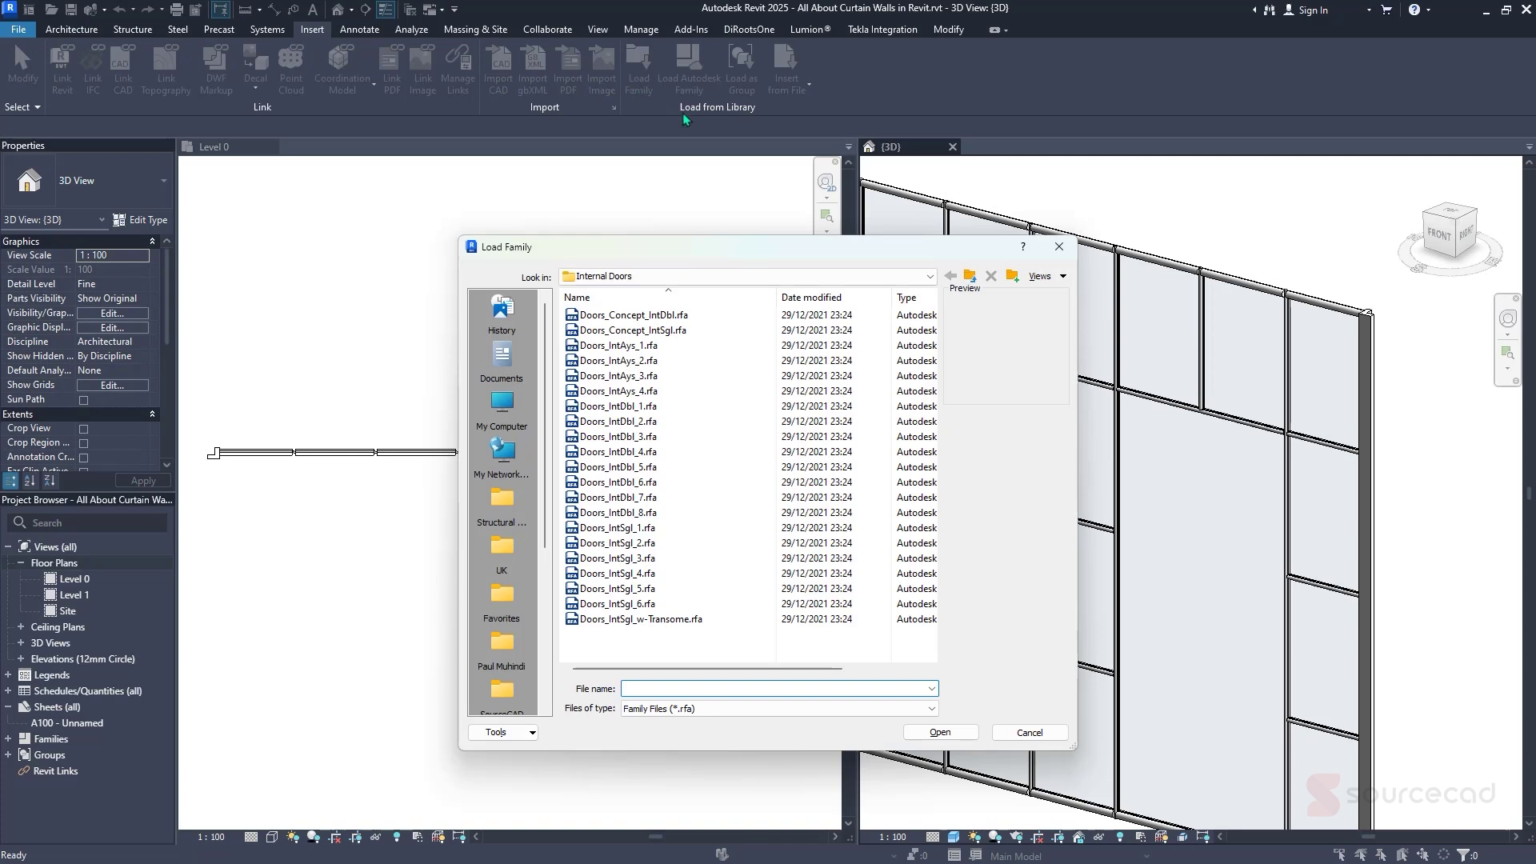
click(969, 276)
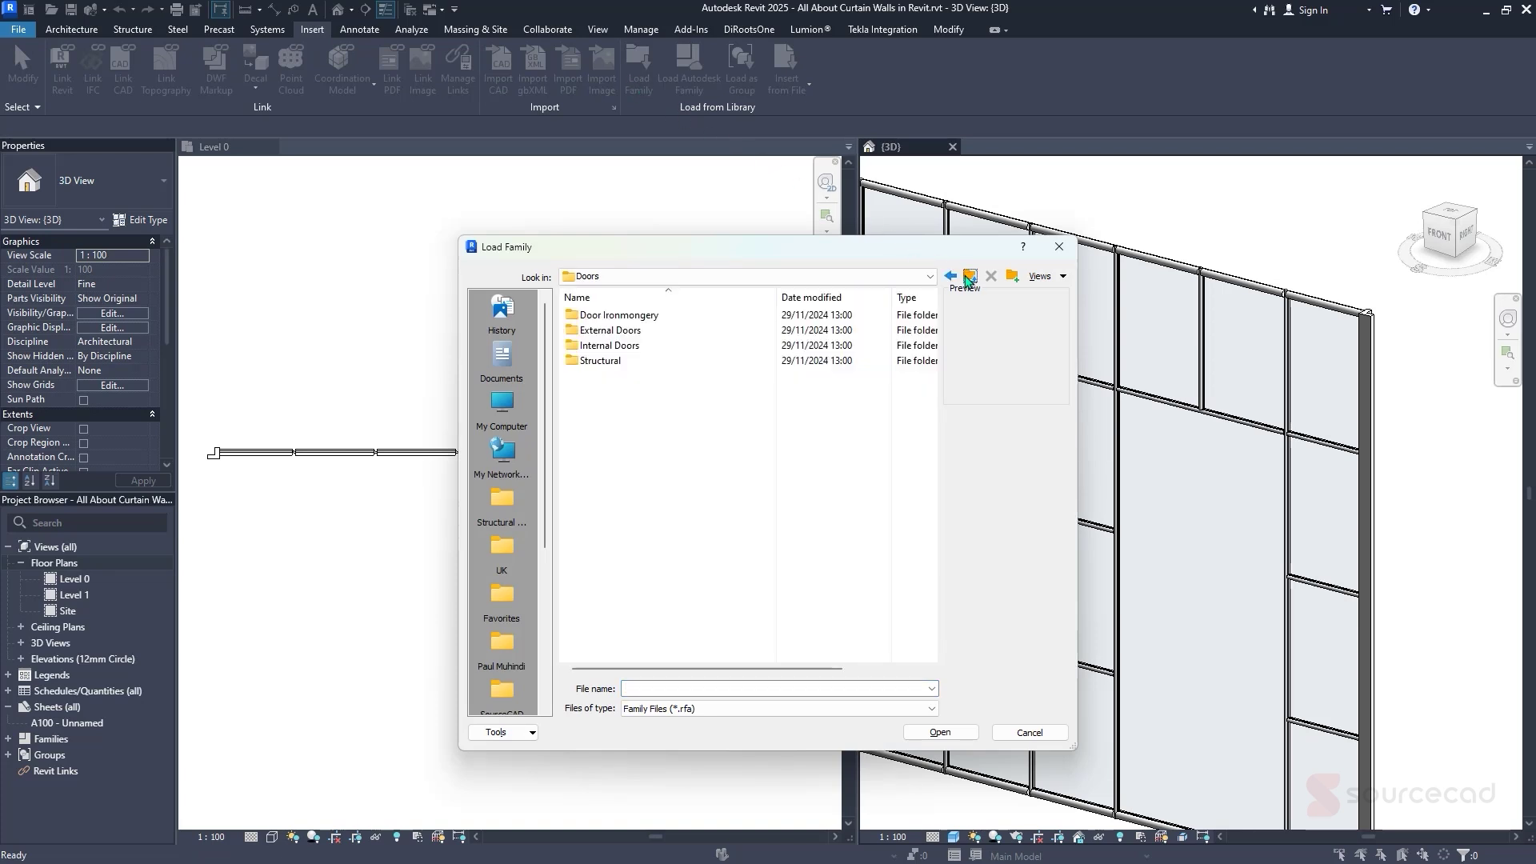
click(969, 277)
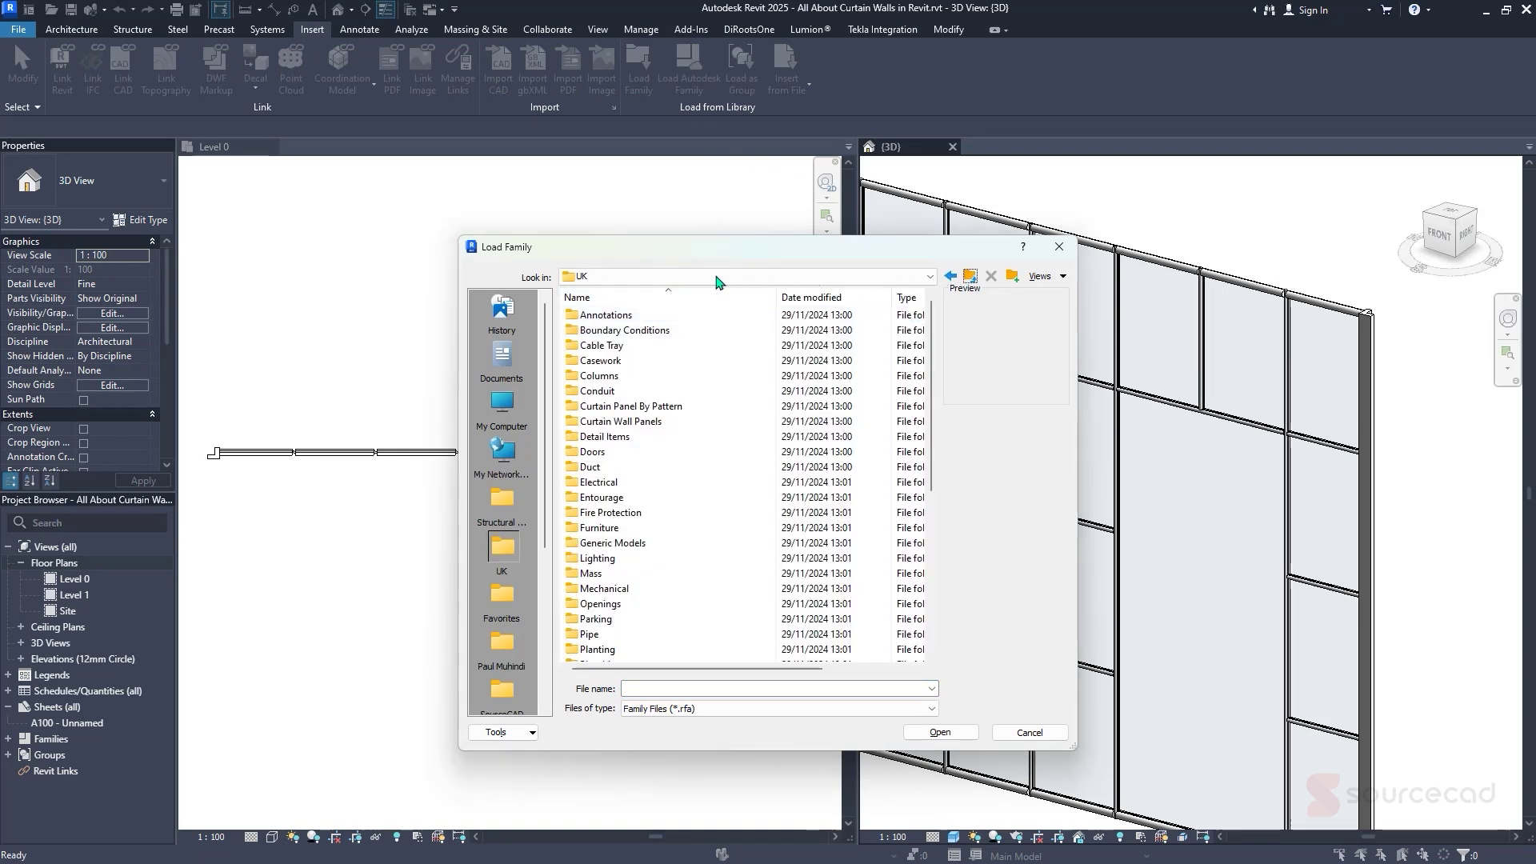
click(718, 280)
click(678, 428)
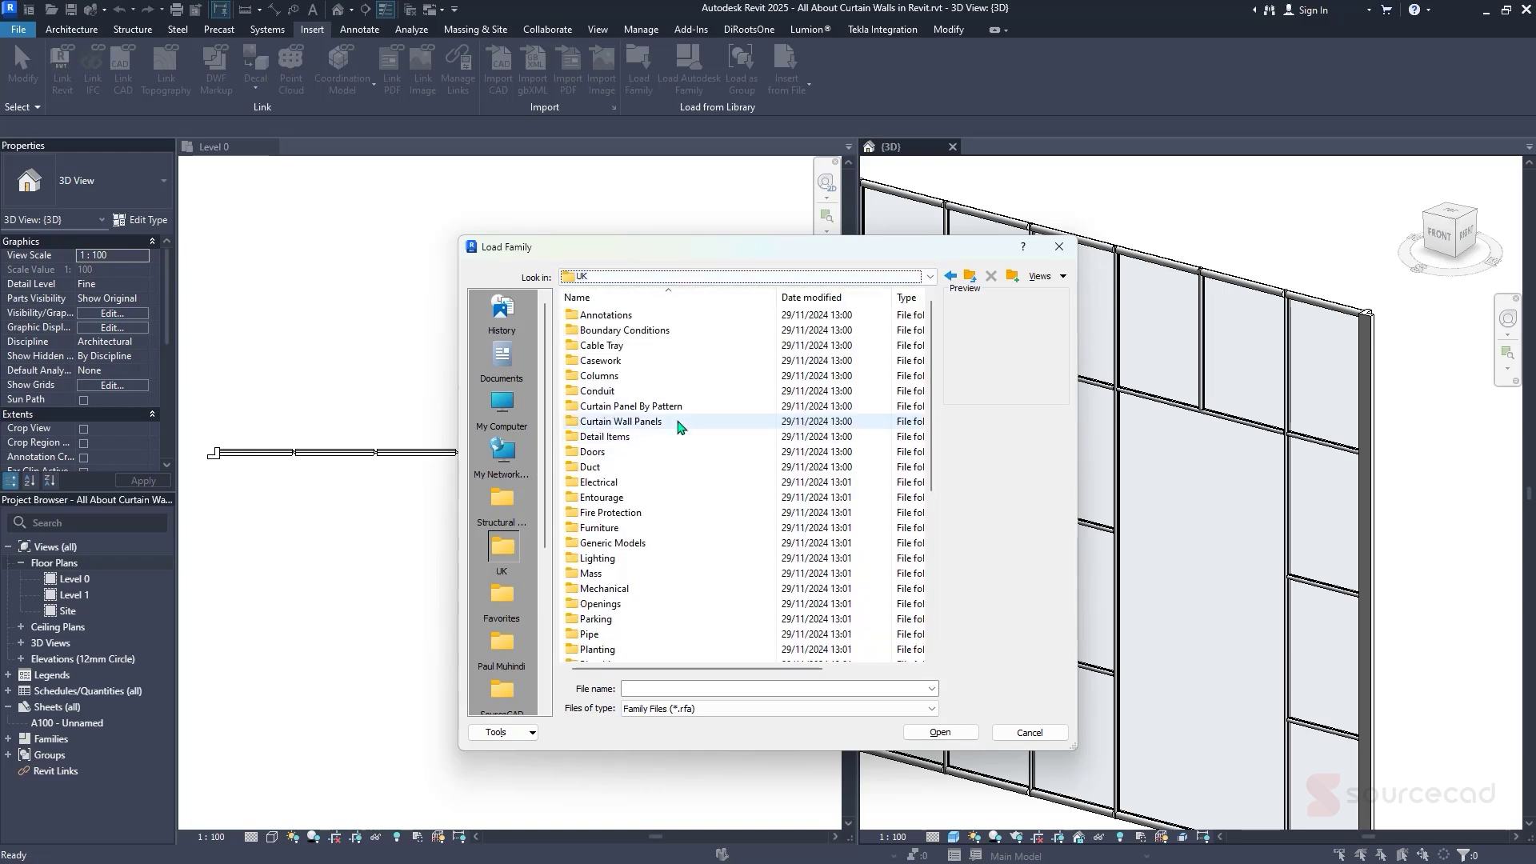
click(678, 424)
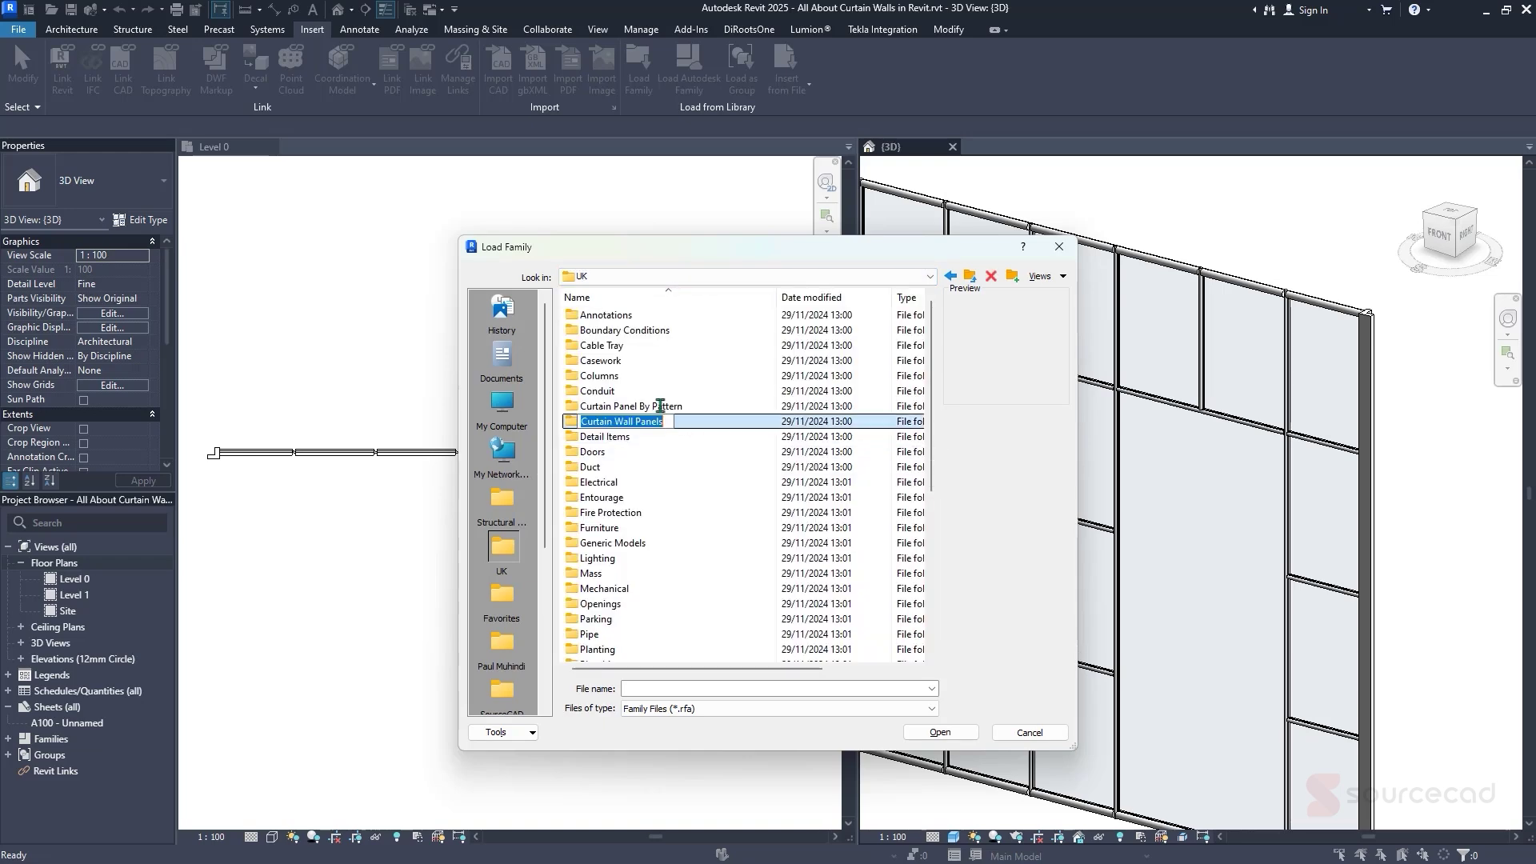
key(Return)
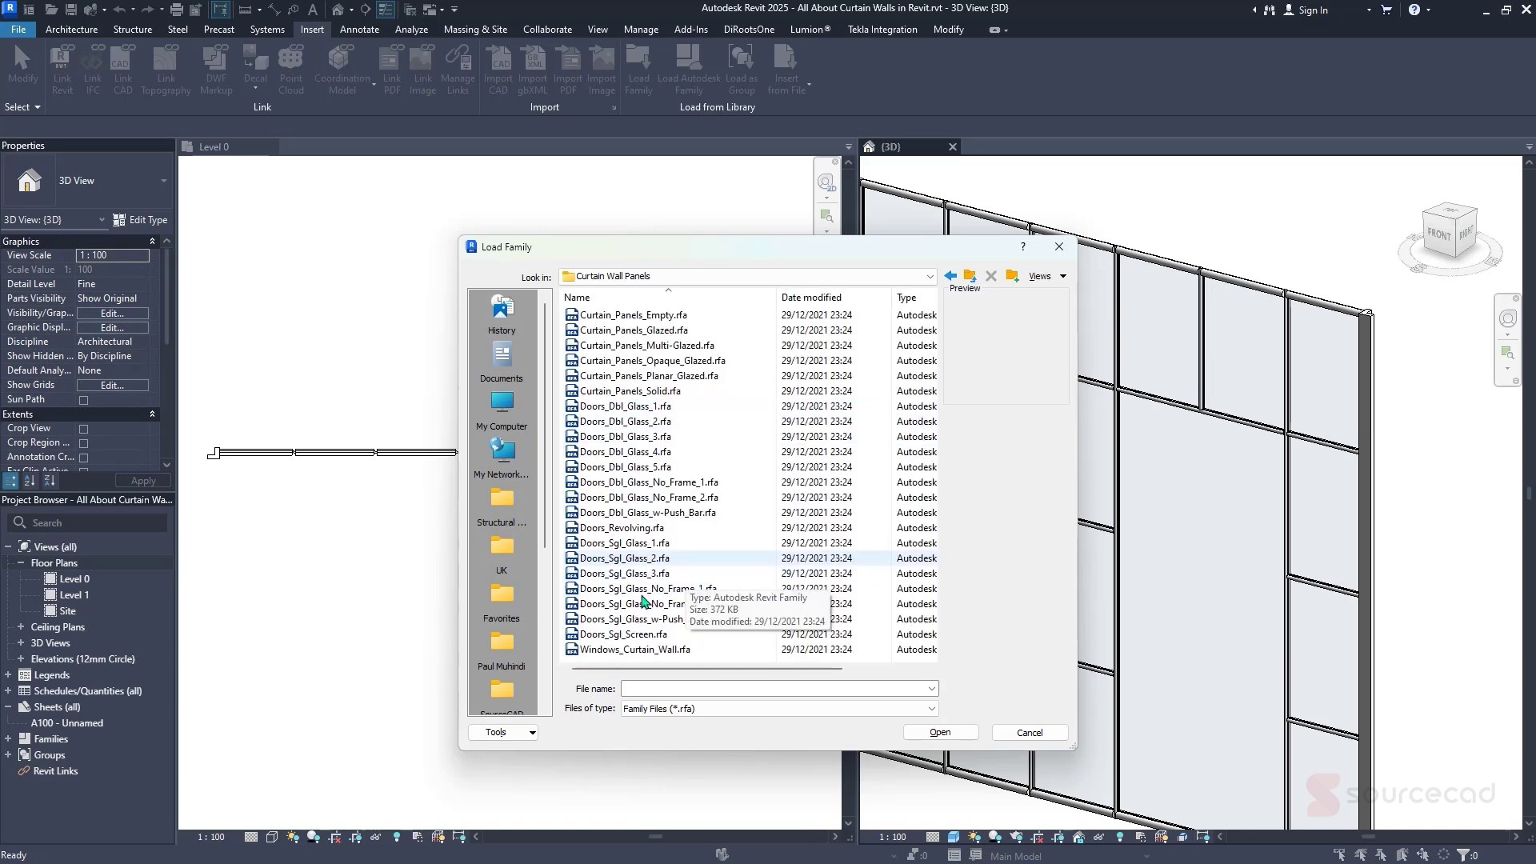
Preview the single-door families in the Curtain Wall Panels folder and load Doors_Sgl_Glass_w-Push_Bar.rfa
click(668, 589)
key(Down)
key(Down)
key(Down)
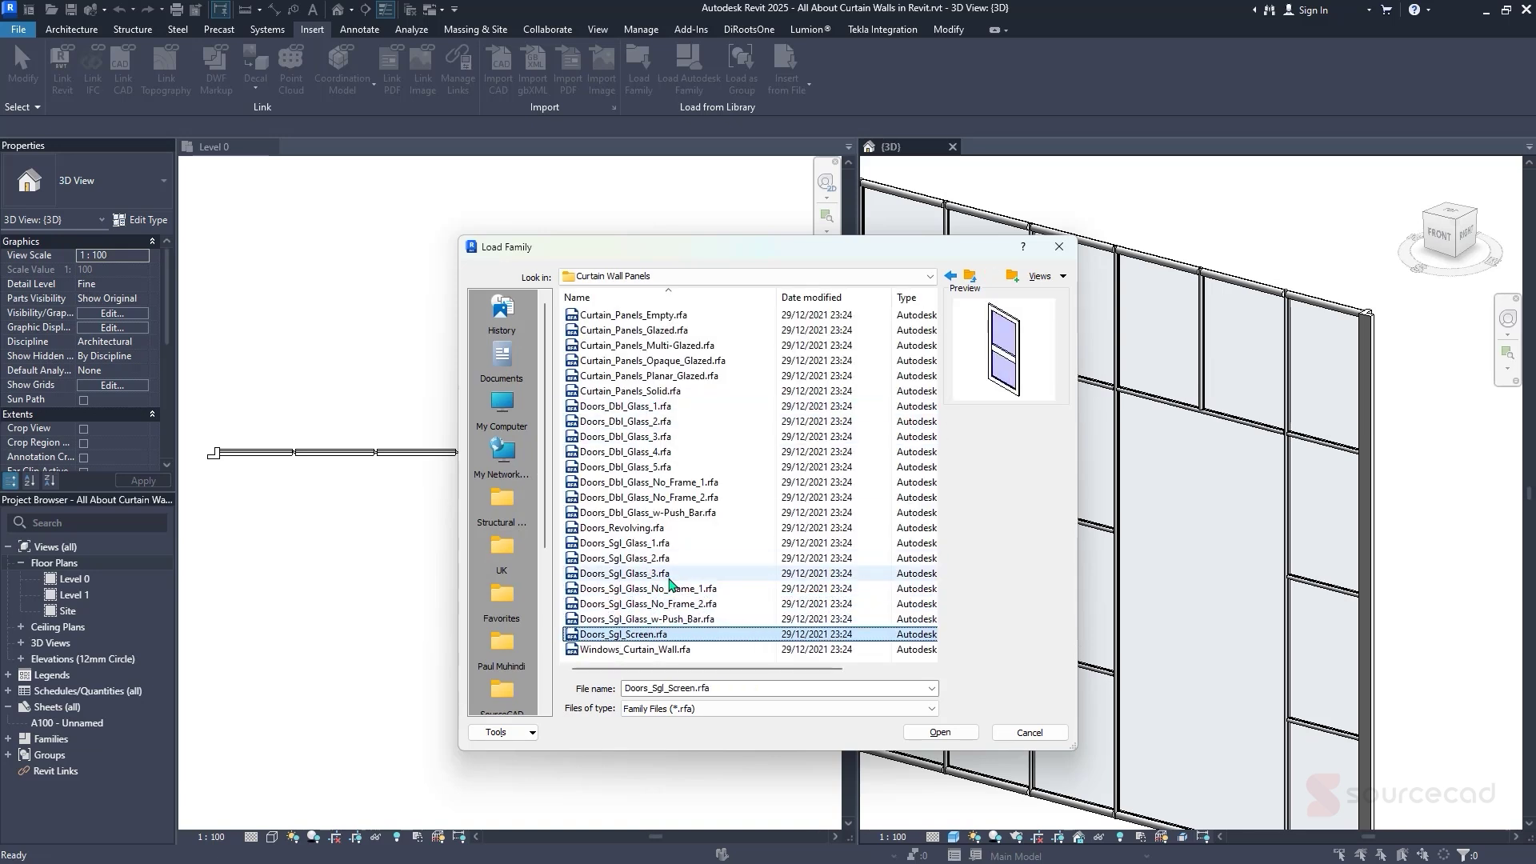
key(Down)
key(Up)
key(Up)
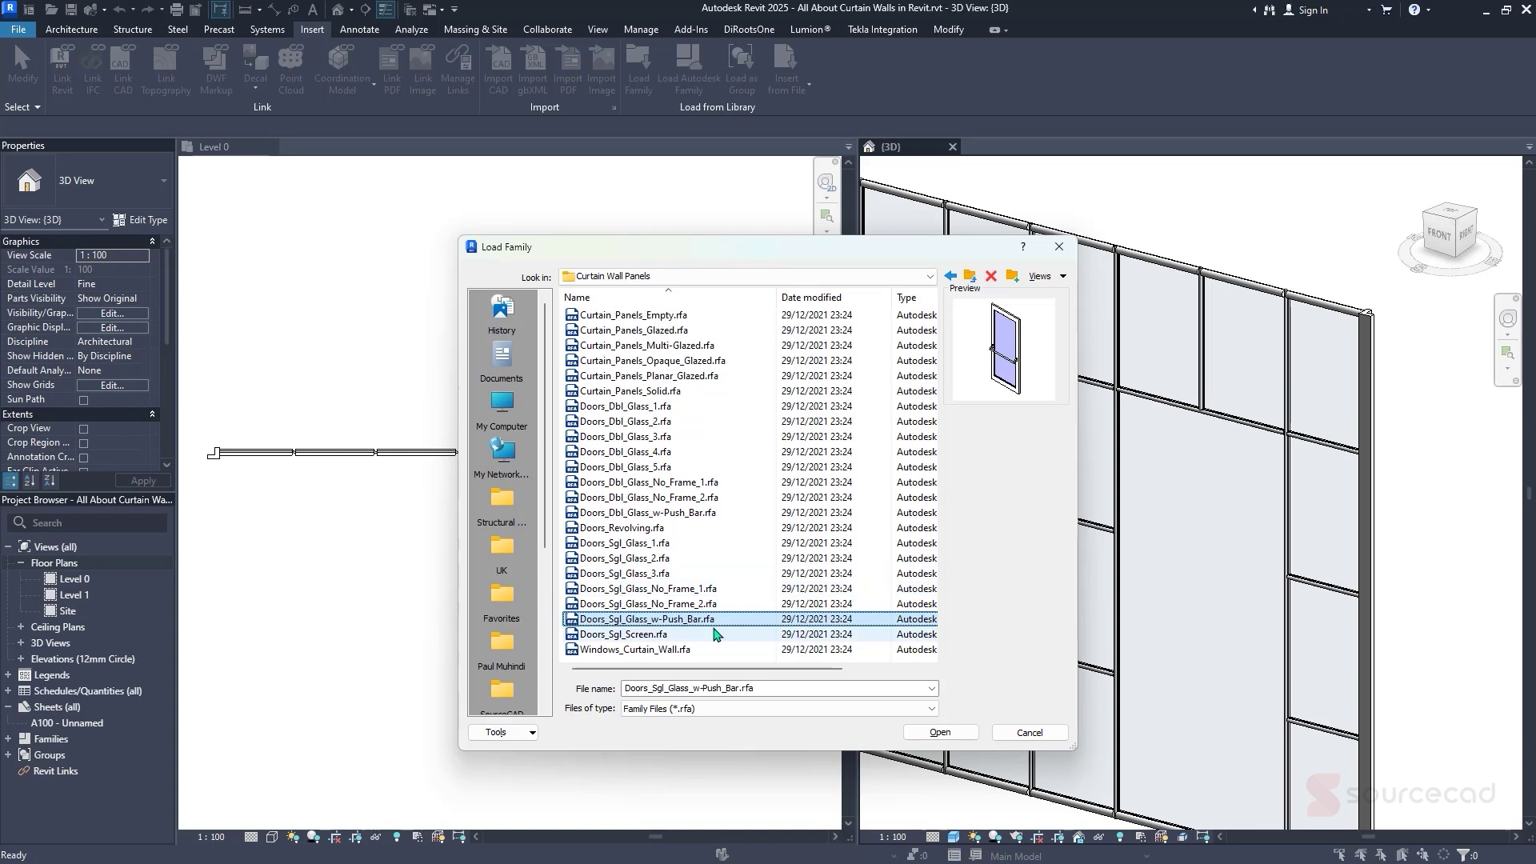
click(940, 732)
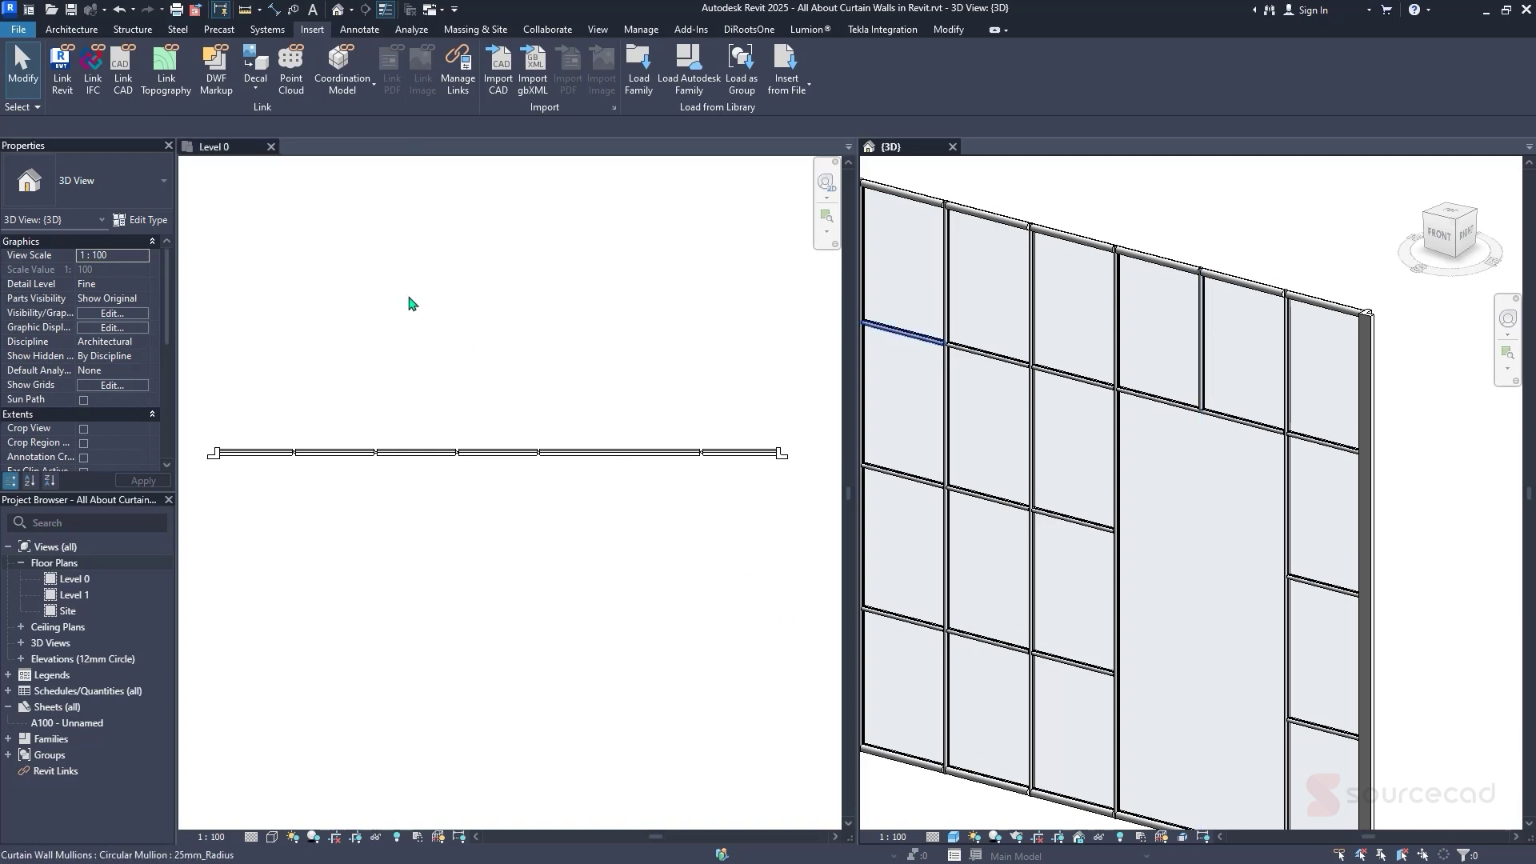
Check the Door tool's available types for the loaded curtain wall door family
click(72, 29)
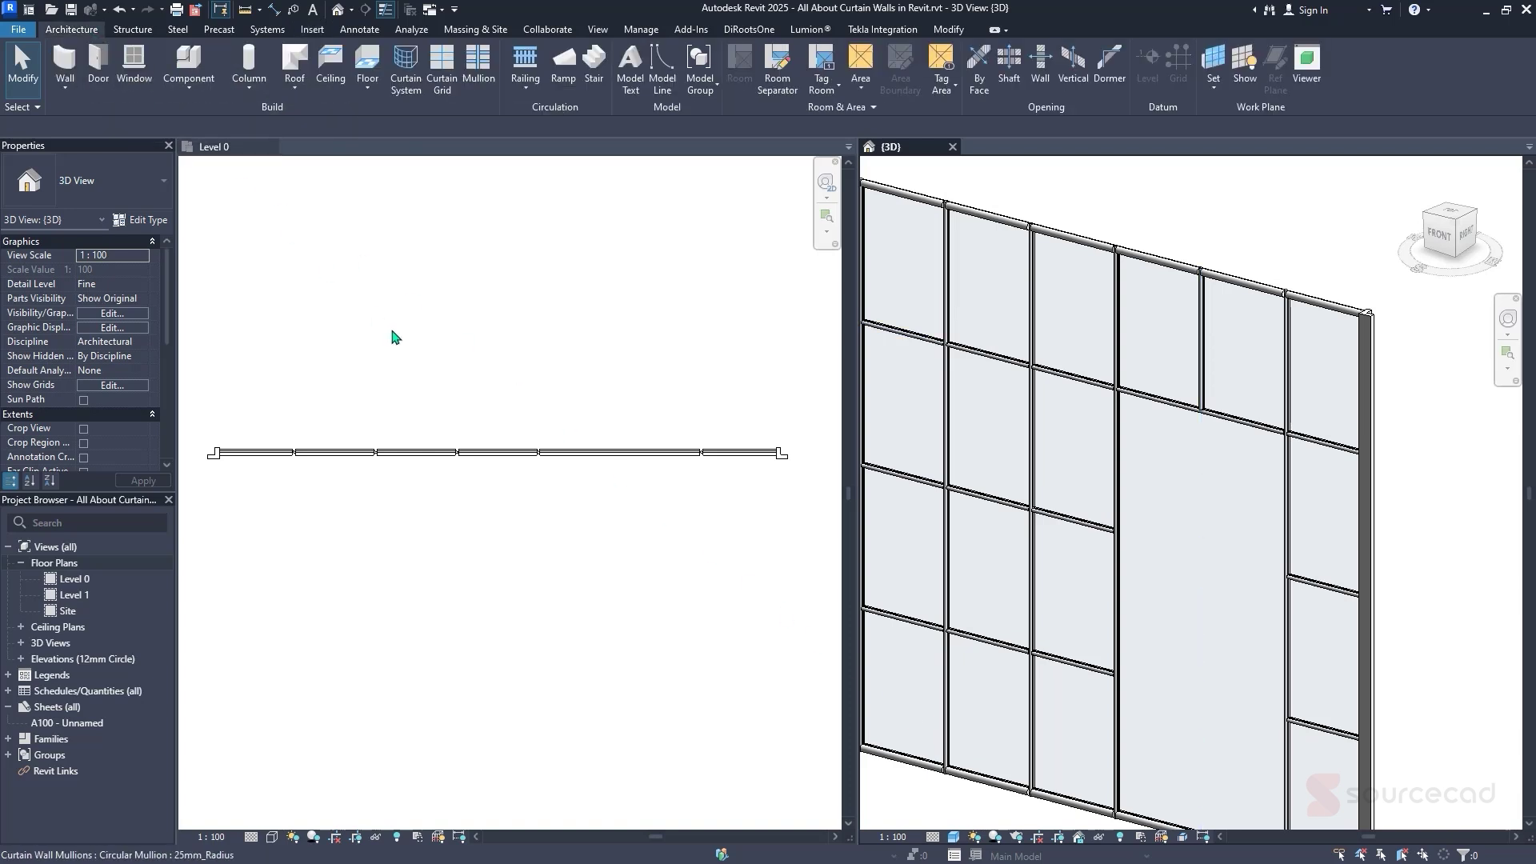
key(d)
key(r)
click(141, 191)
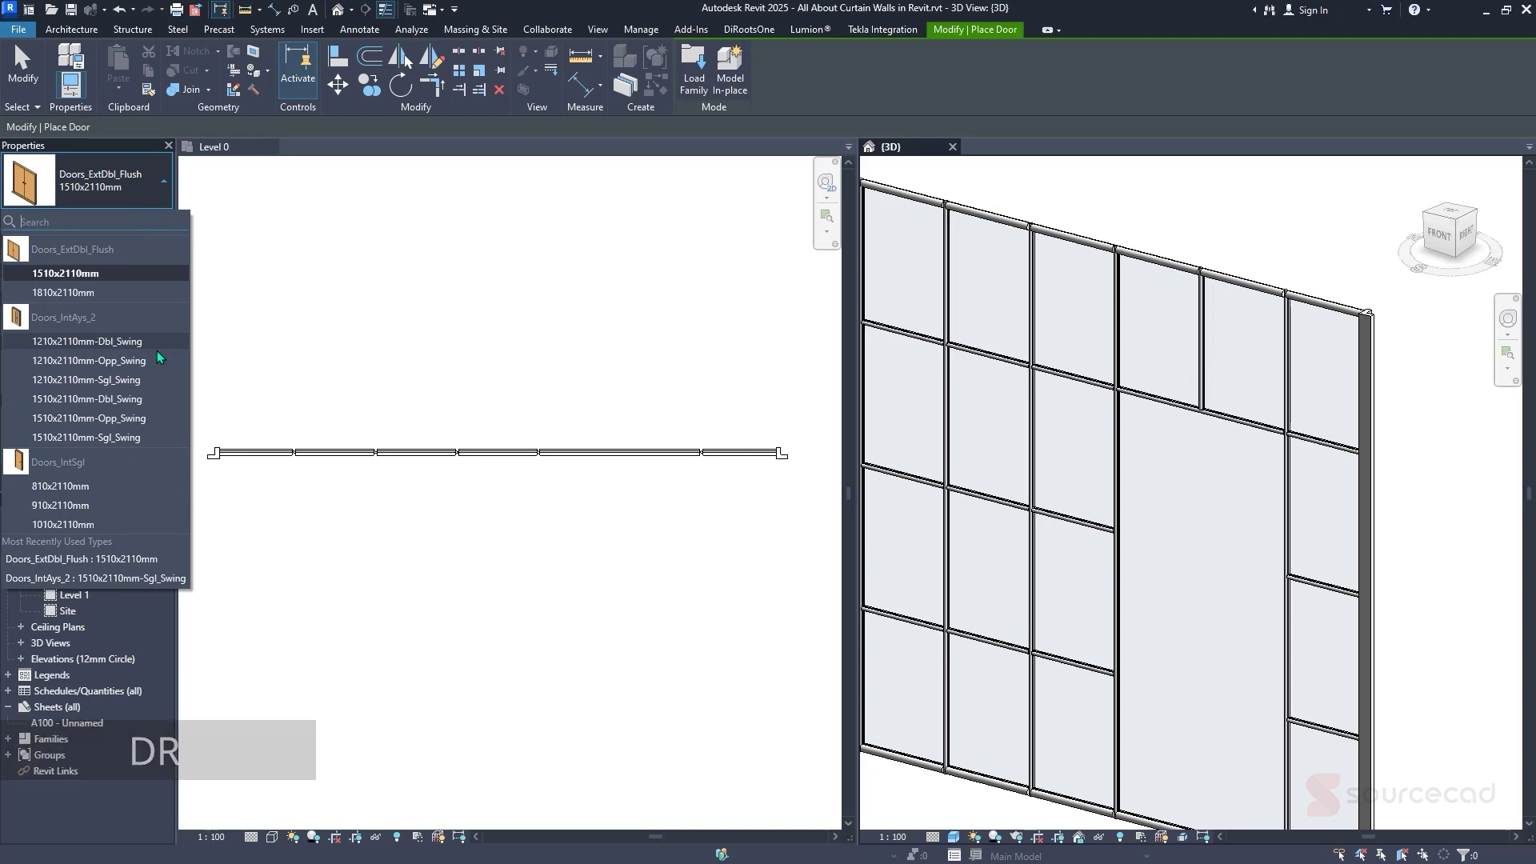
key(Escape)
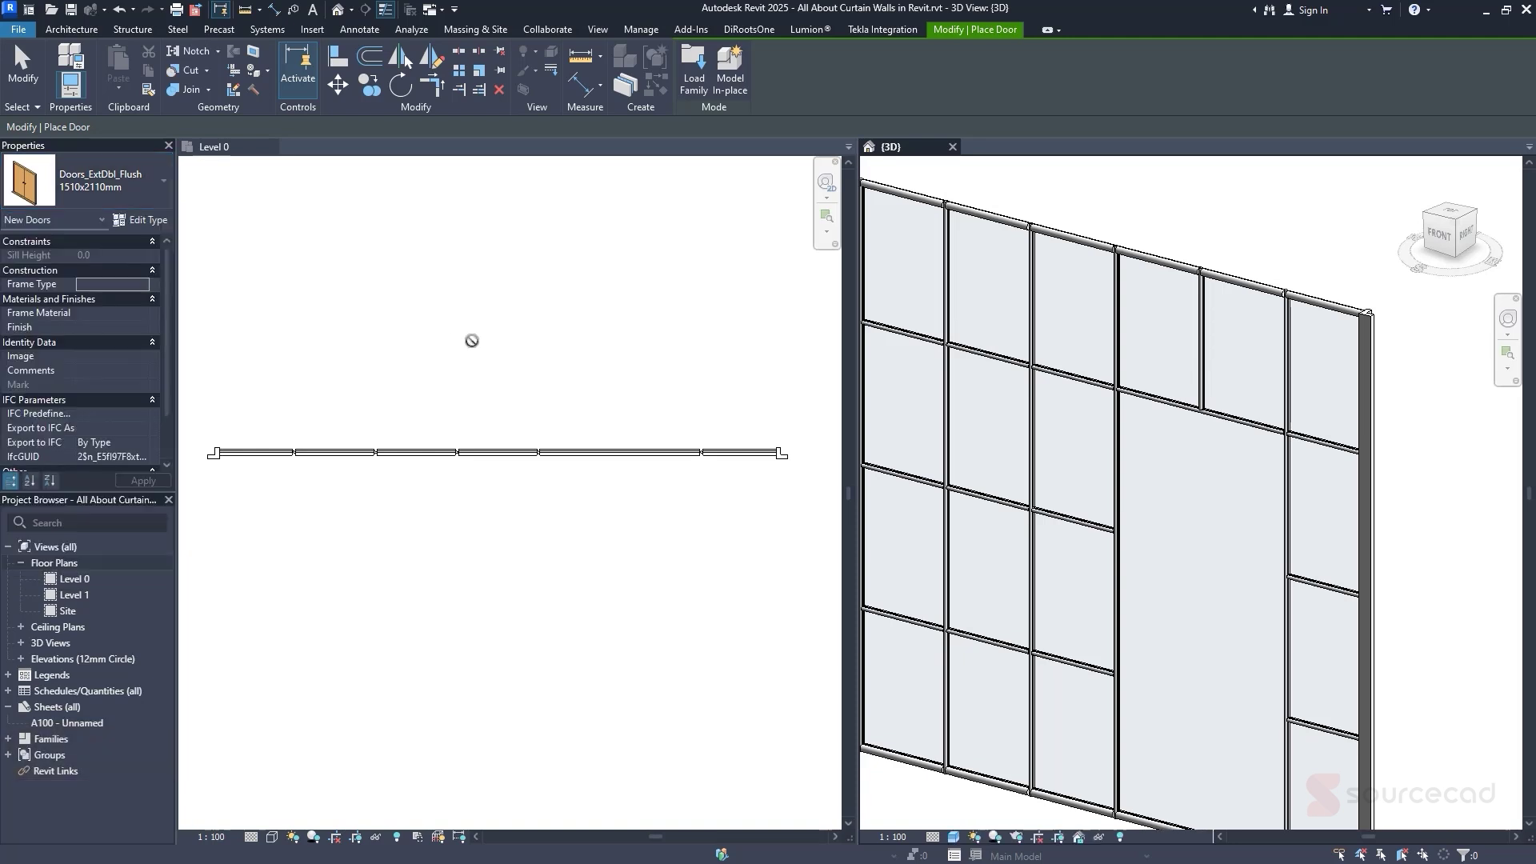
Replace the large glazed opening panel in the 3D view with the Doors_Sgl_Glass_w-Push_Bar type Glass_Panel-12mm_Thickness
key(Escape)
key(Tab)
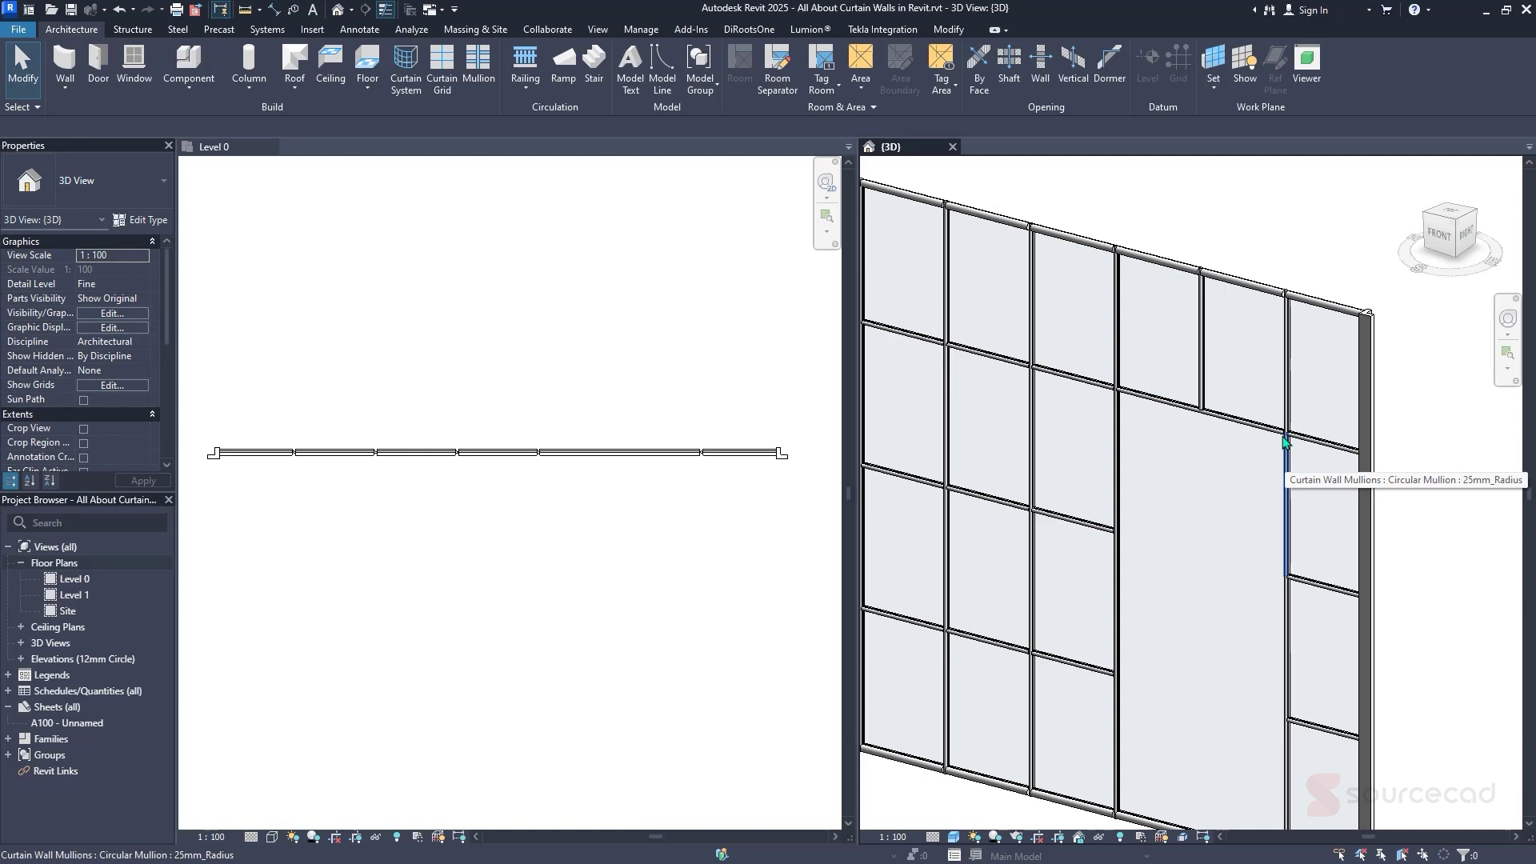
key(Tab)
key(Tab)
key(Tab)
key(Tab)
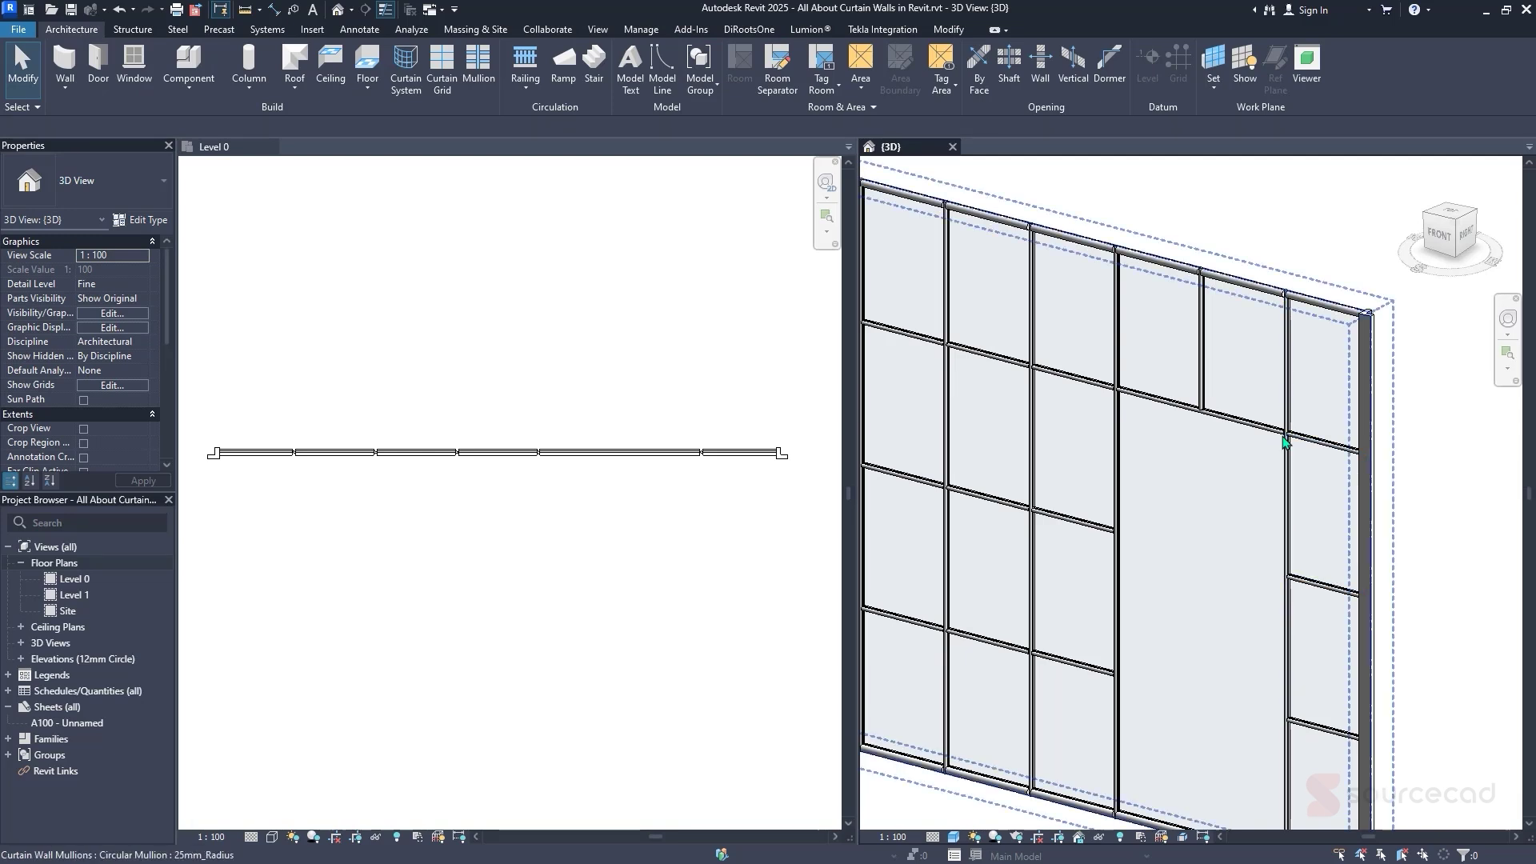
key(Tab)
key(Tab)
key(Tab)
key(Tab)
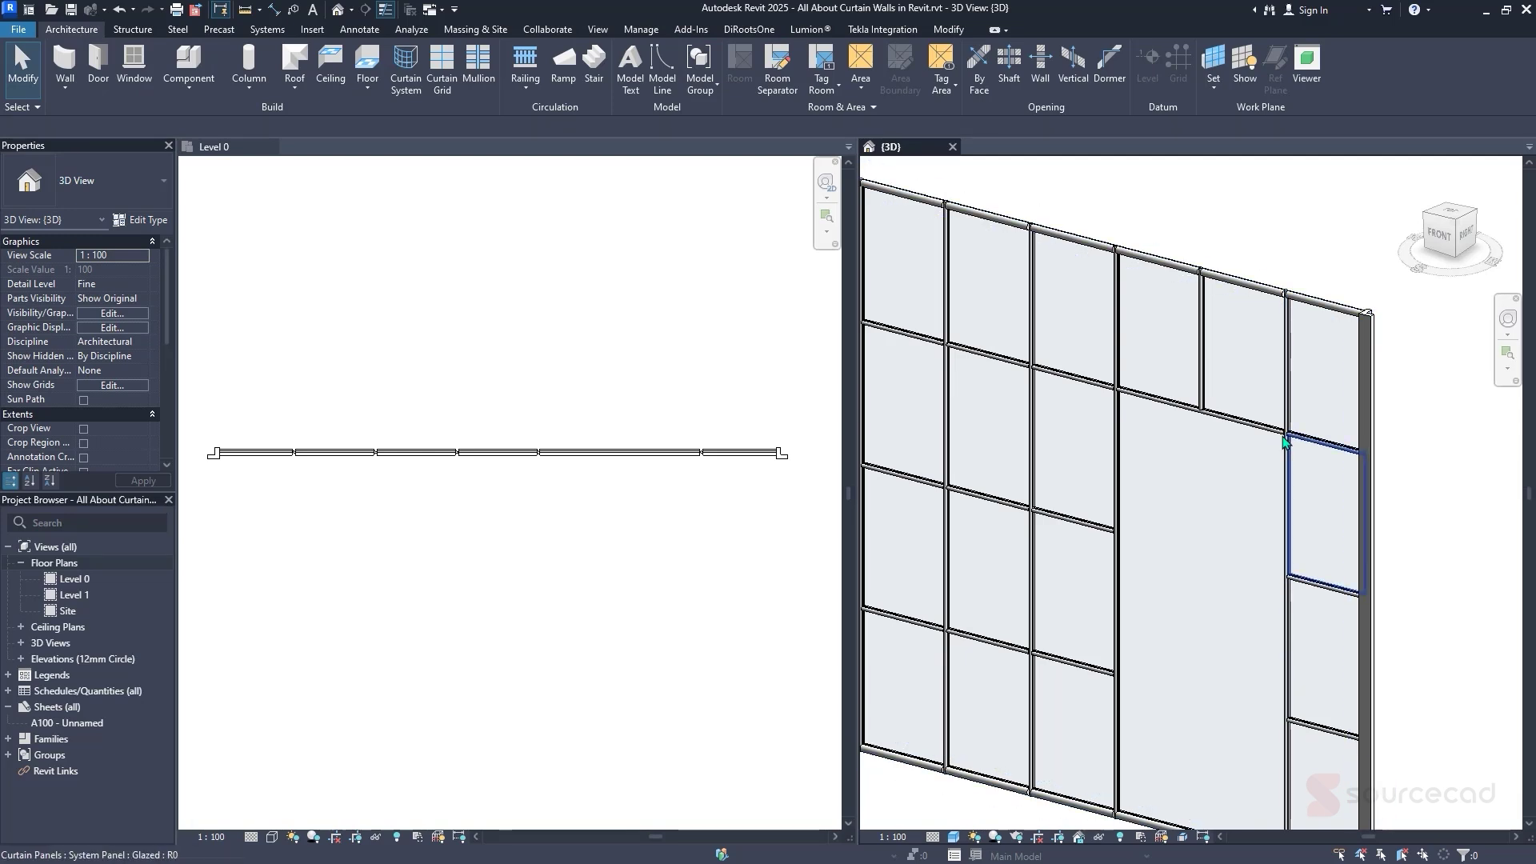
key(Tab)
key(Tab)
key(Tab)
key(Tab)
key(Tab)
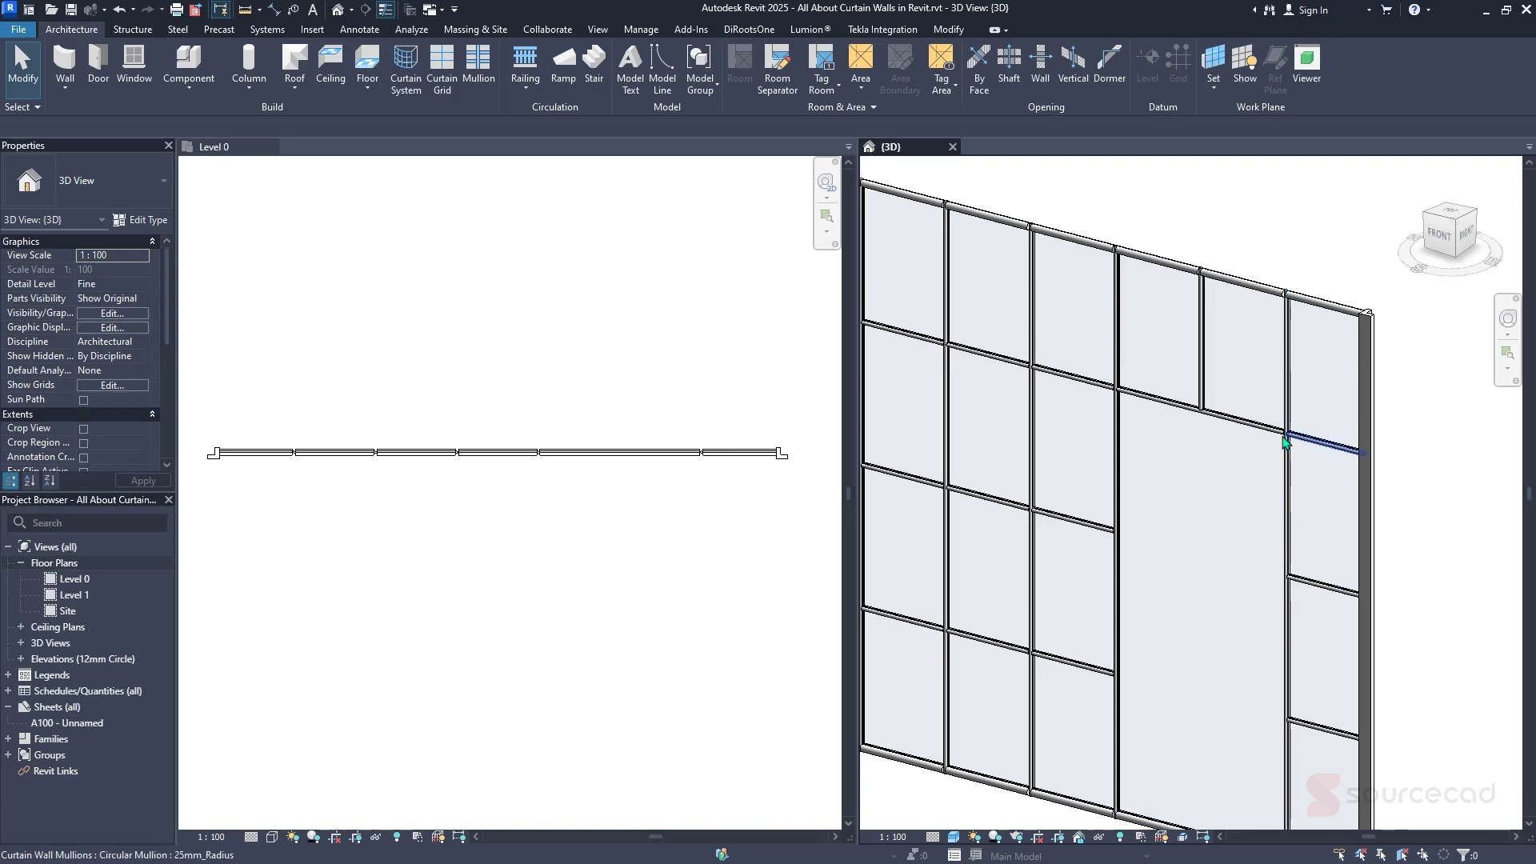
key(Tab)
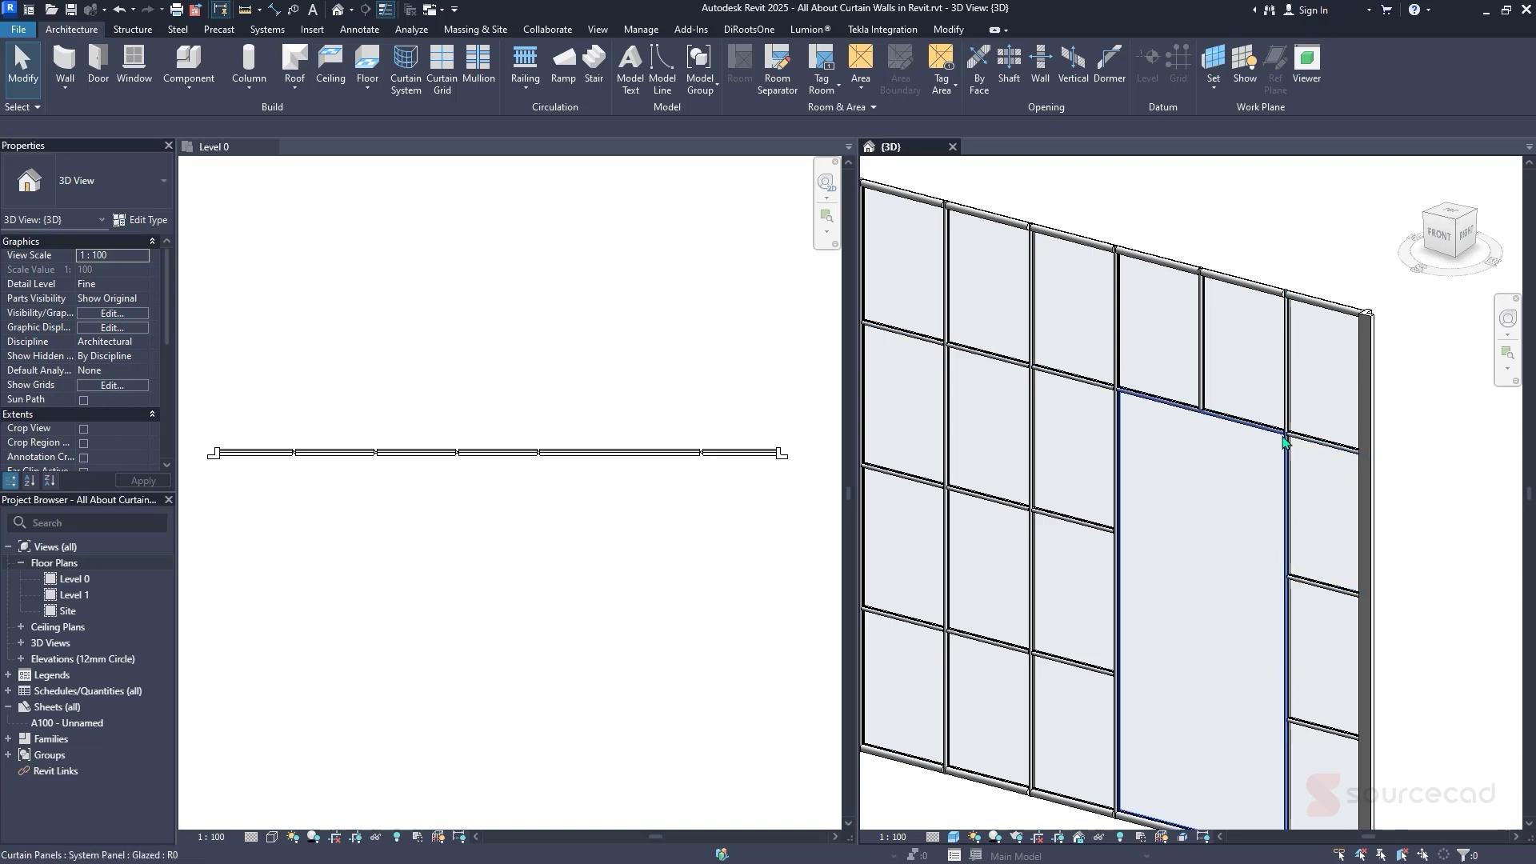
click(1284, 442)
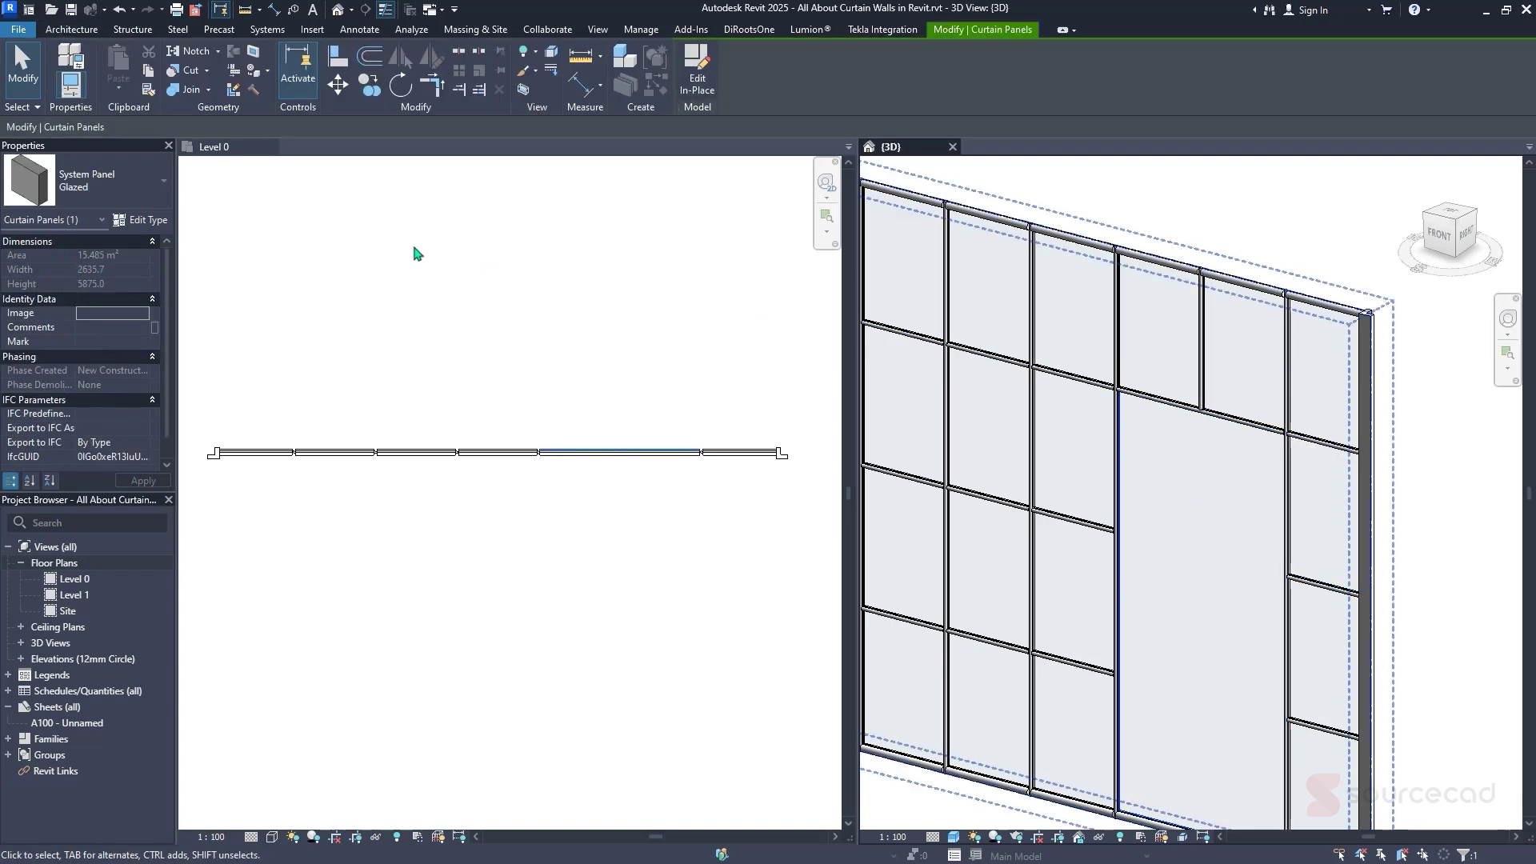
click(136, 186)
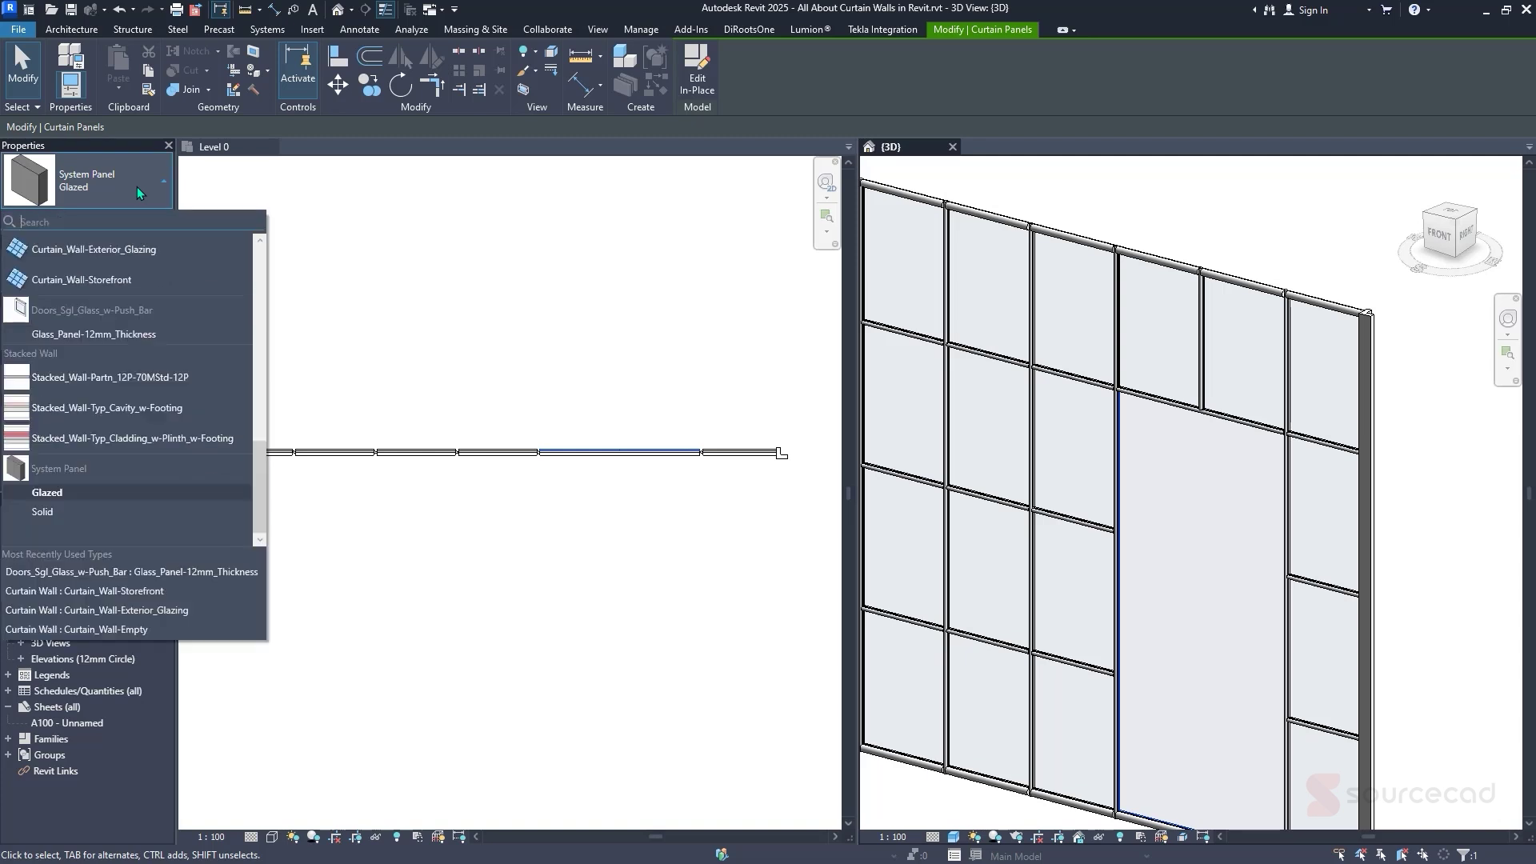
mouse_move(173, 331)
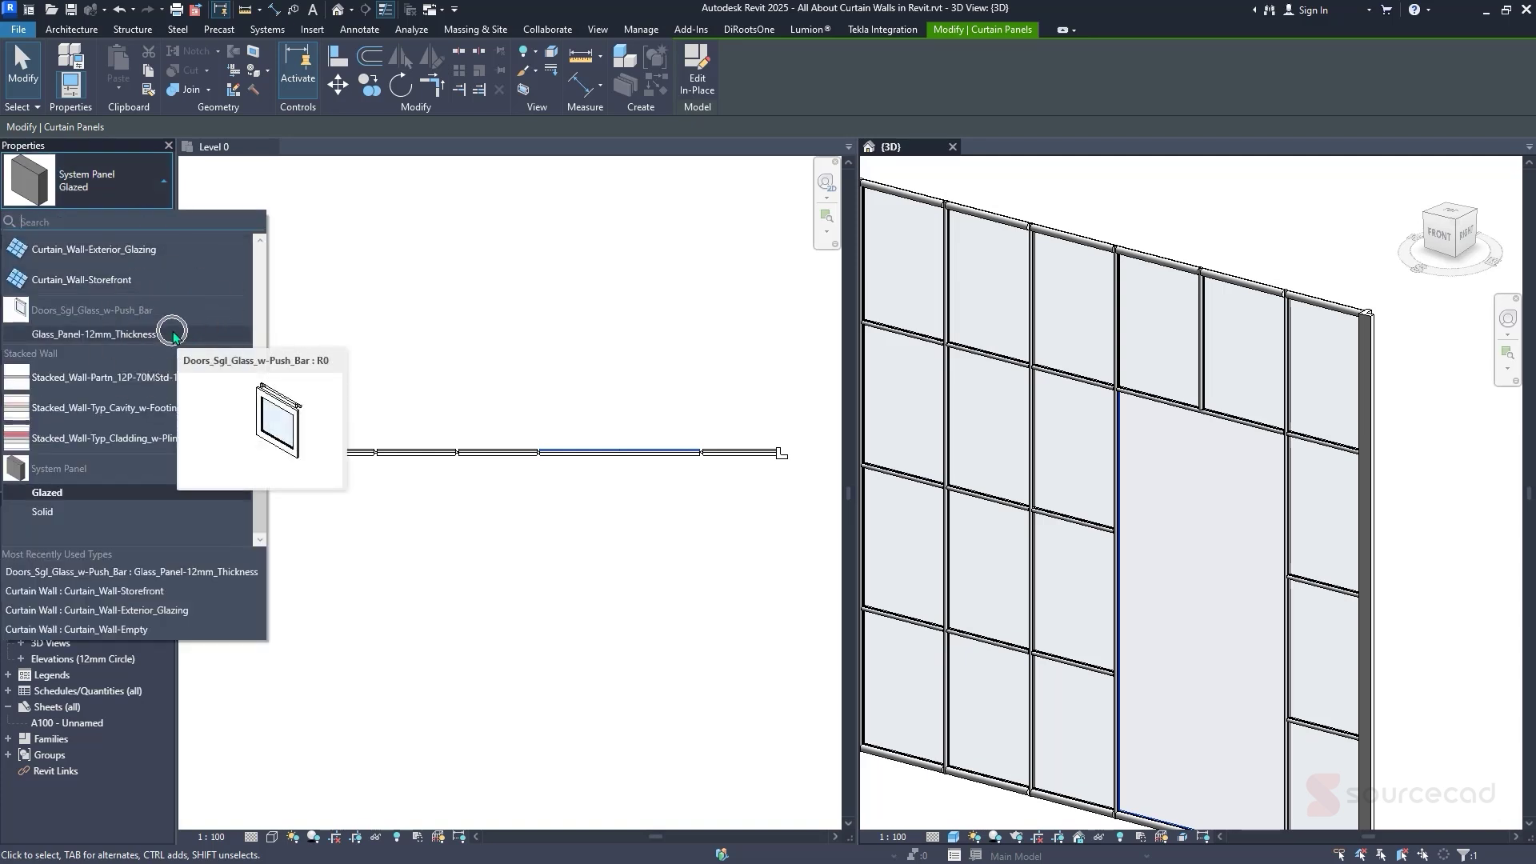
click(173, 333)
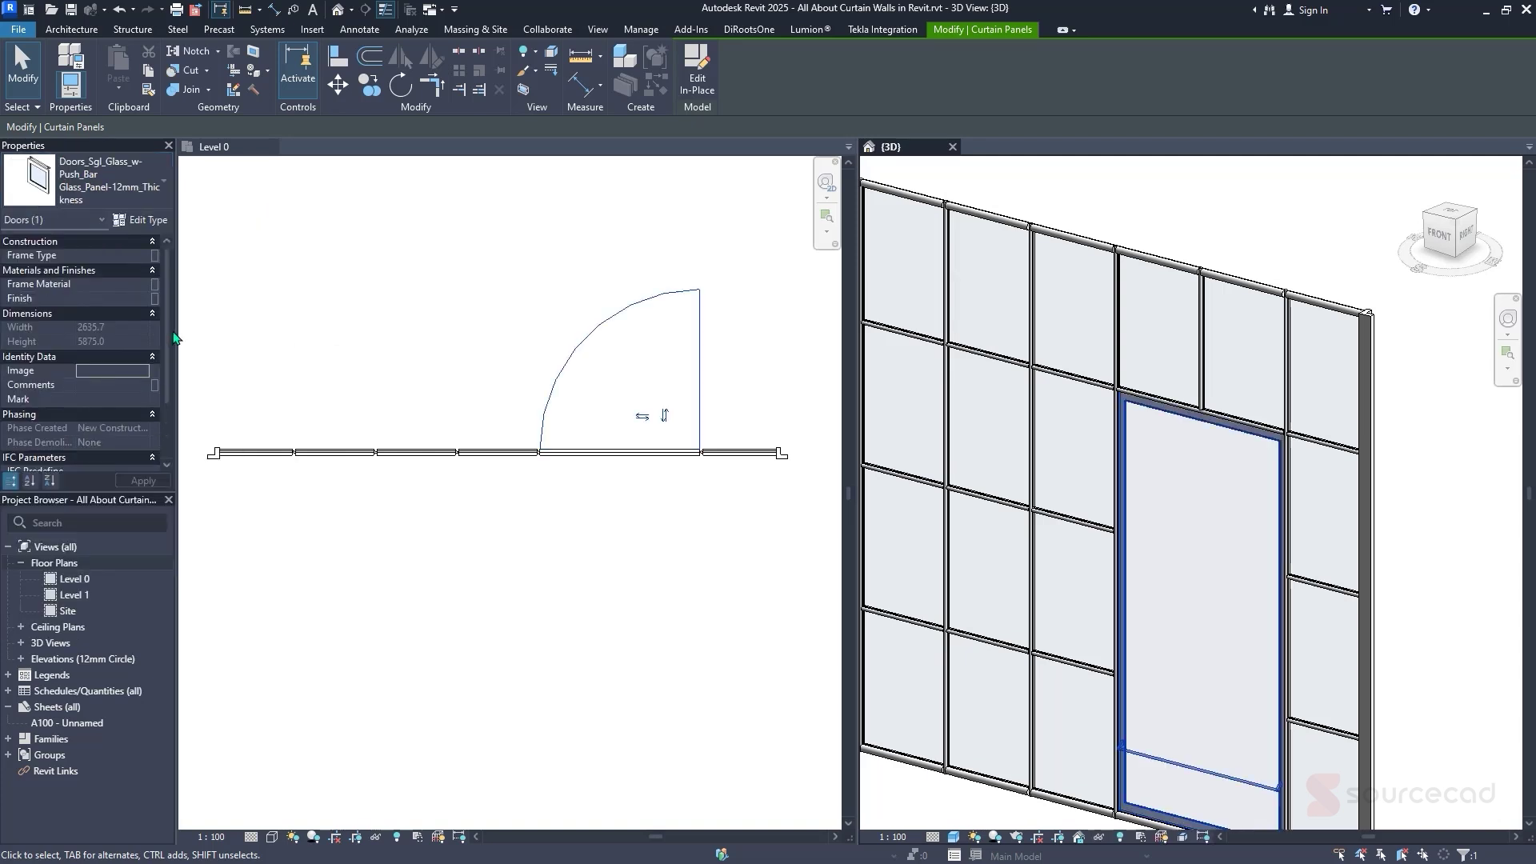
key(Escape)
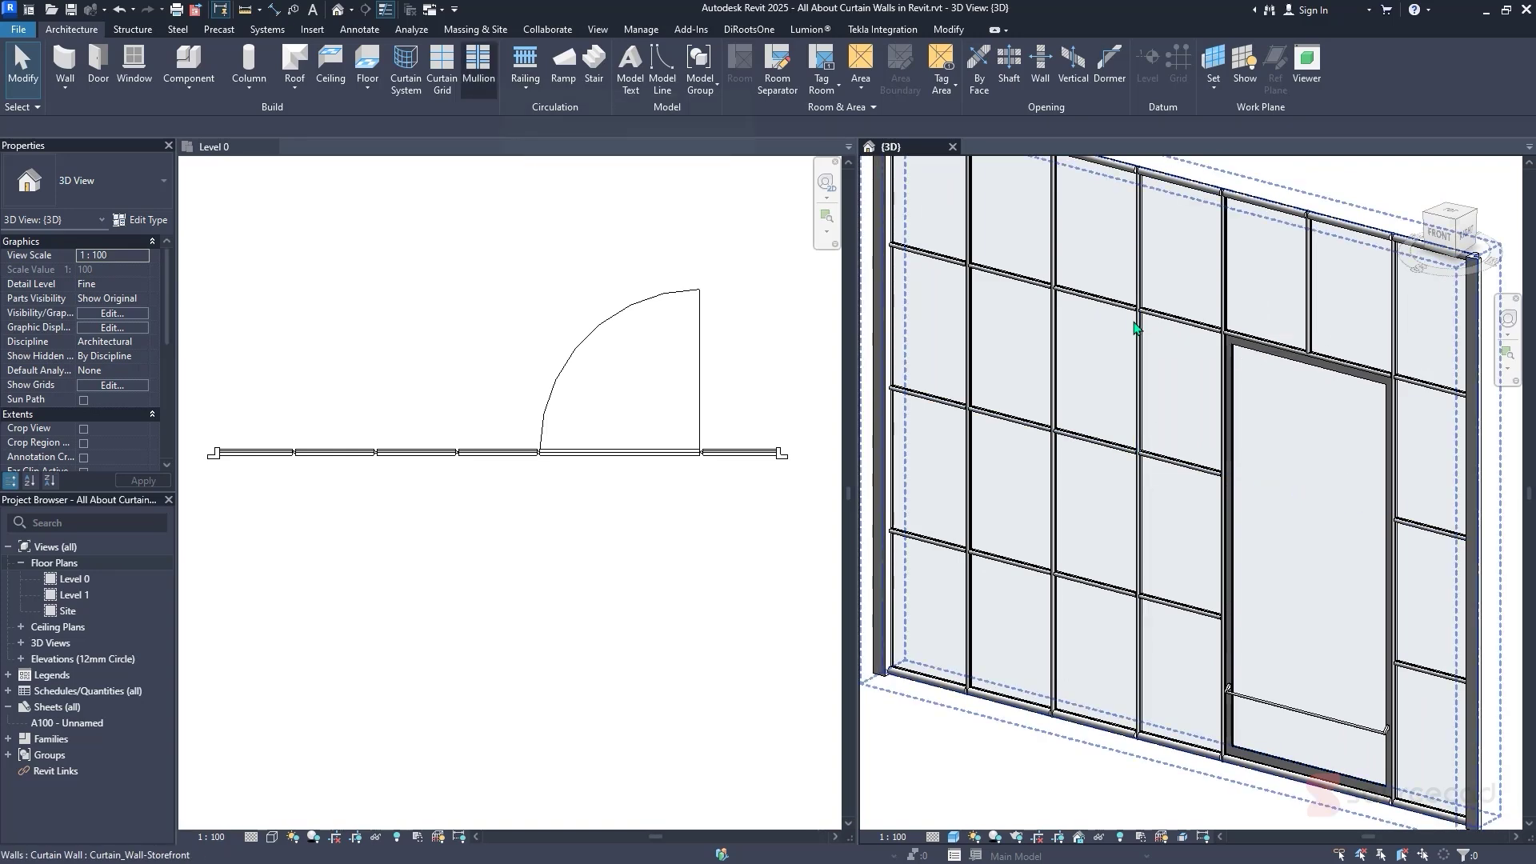
Load the Windows_Curtain_Wall.rfa family from the Curtain Wall Panels folder
click(312, 29)
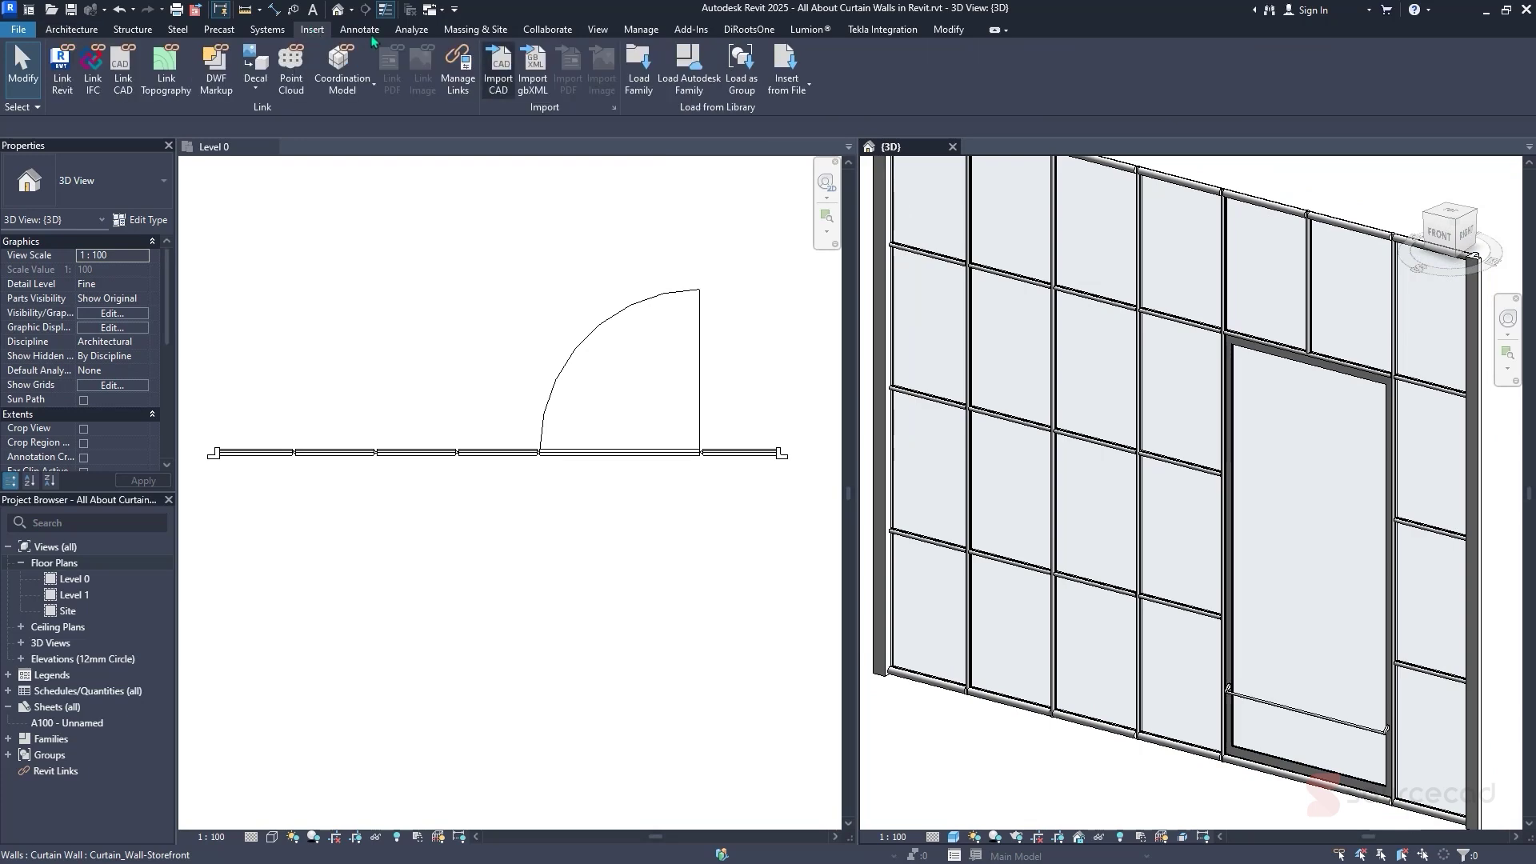
click(639, 68)
click(654, 494)
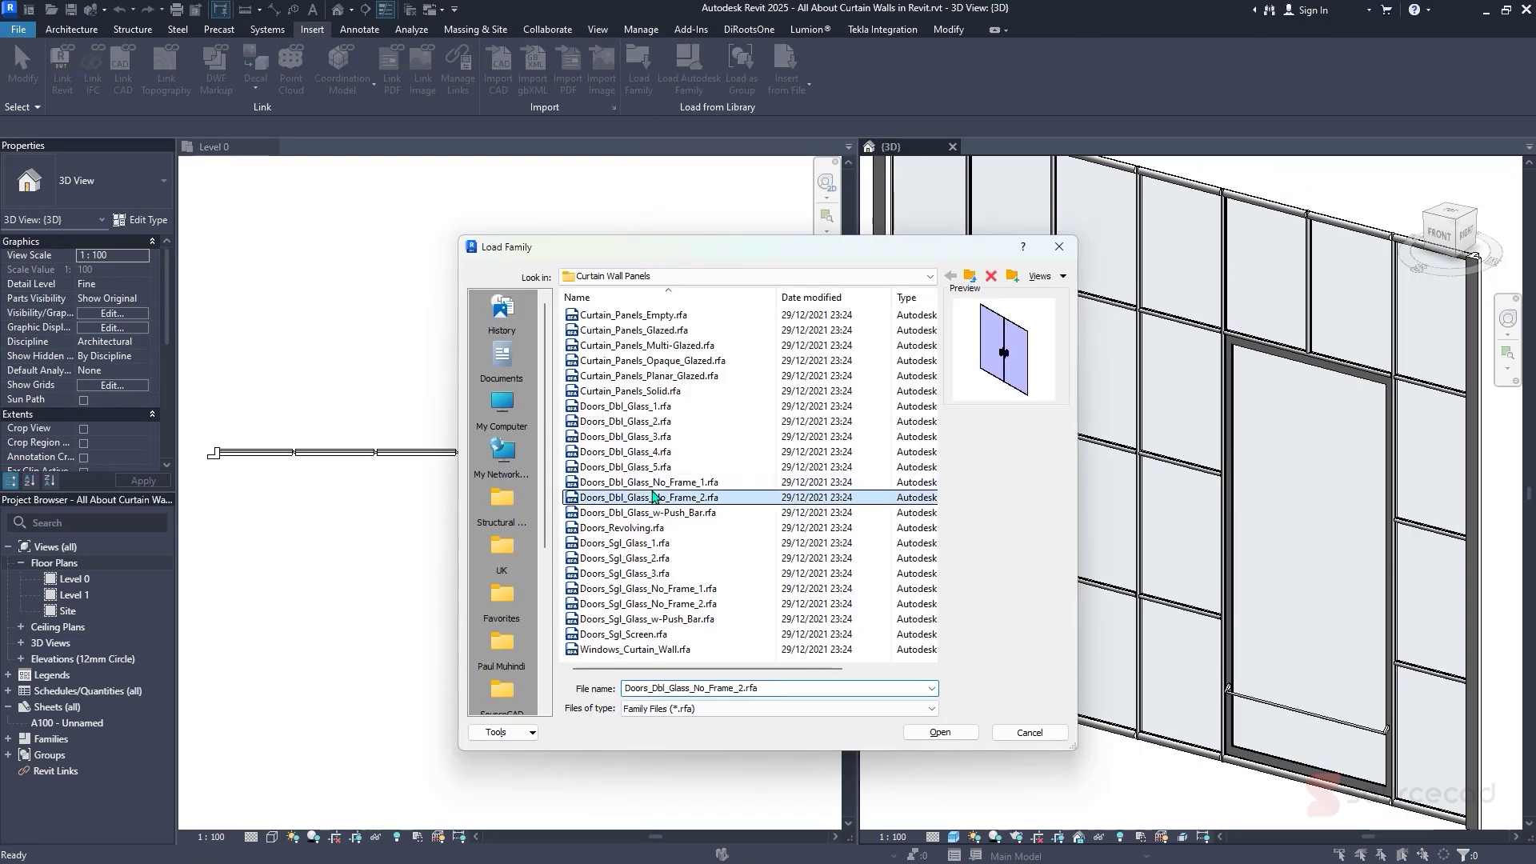
key(Up)
key(Up)
key(Up)
key(Up)
key(Up)
key(Up)
key(Up)
key(Up)
key(Up)
key(Up)
key(Up)
key(Up)
key(Up)
key(Down)
key(Down)
key(Down)
key(Down)
key(Down)
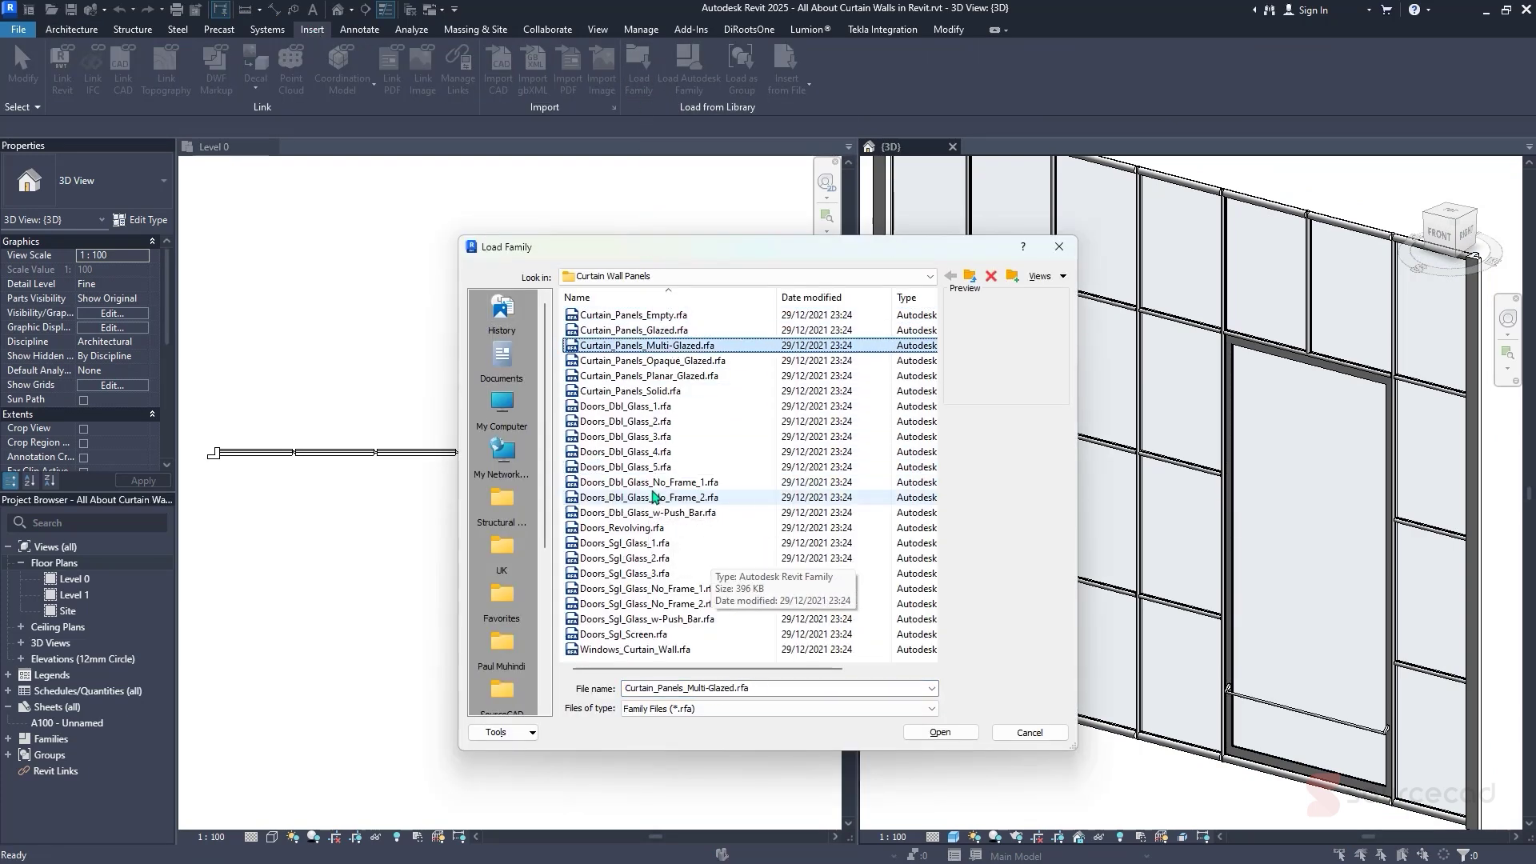
click(640, 649)
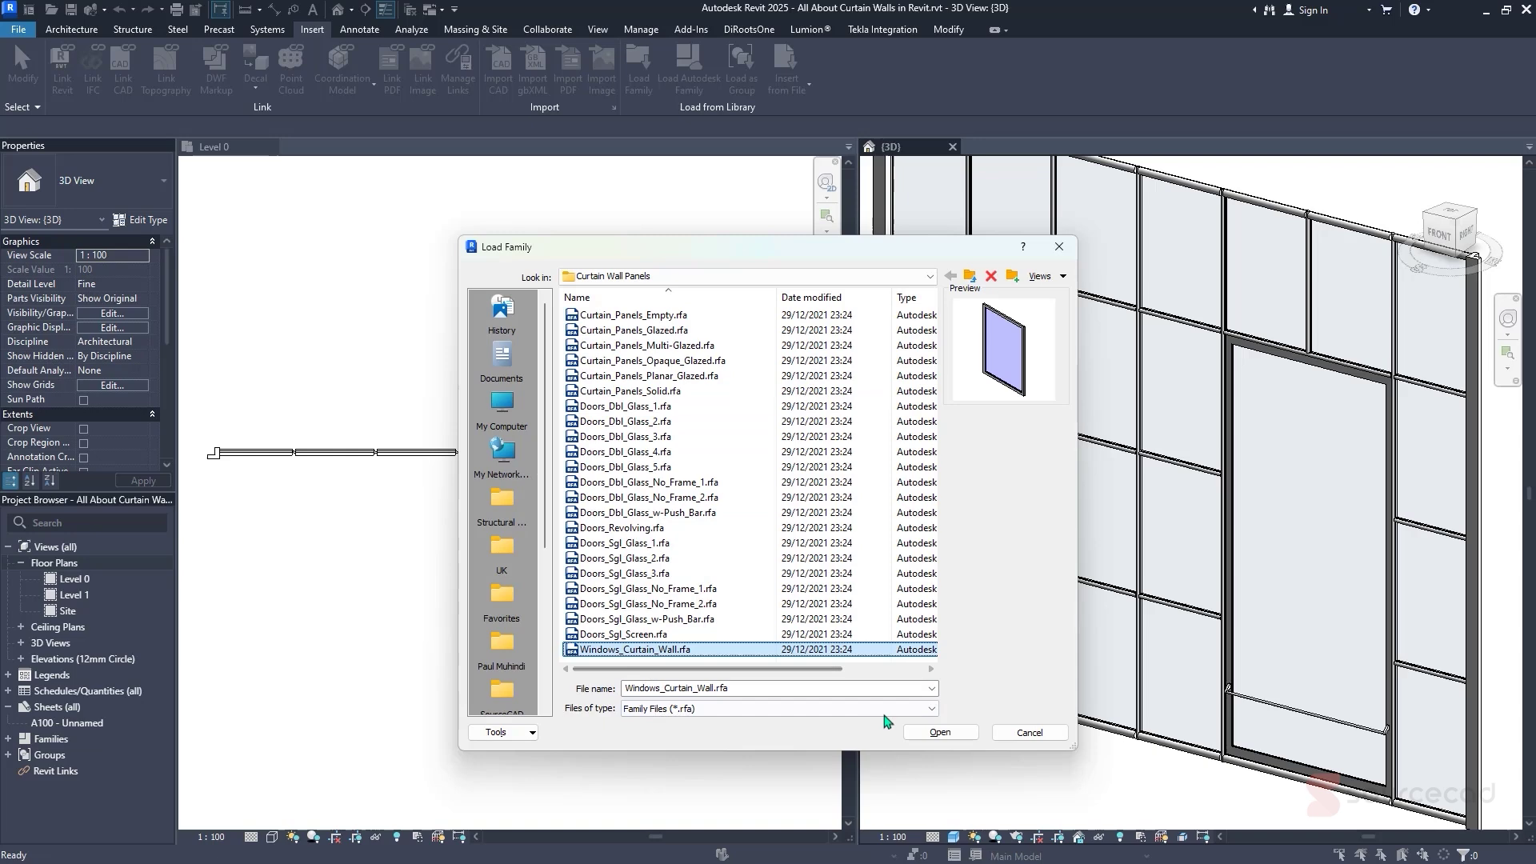
click(938, 733)
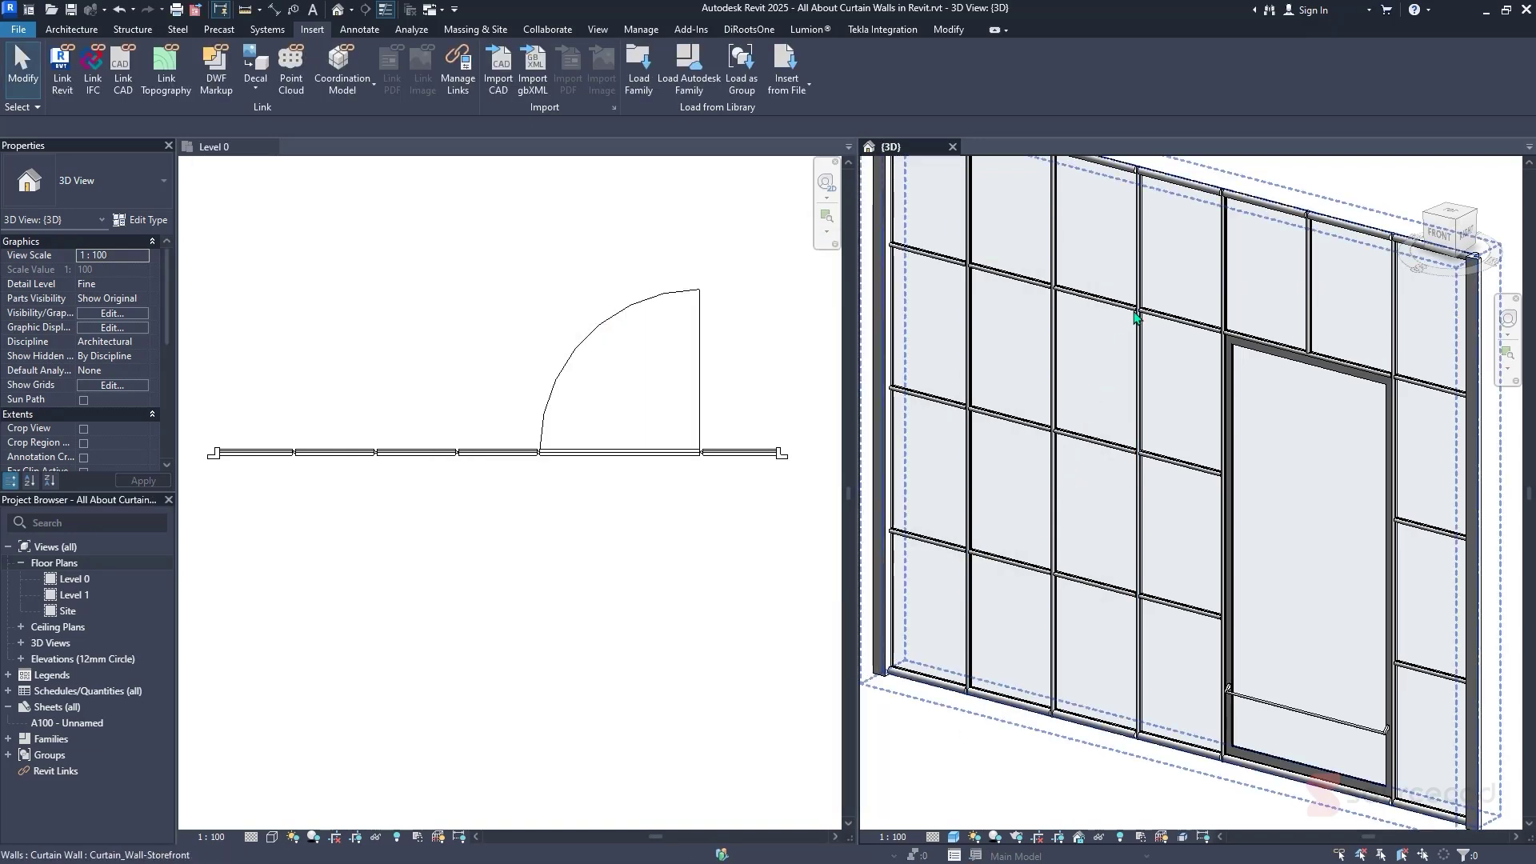
Select the second-row glazed panels along the horizontal grid and change them to Windows_Curtain_Wall, type Metal_Aluminum-50_Thickness
key(Tab)
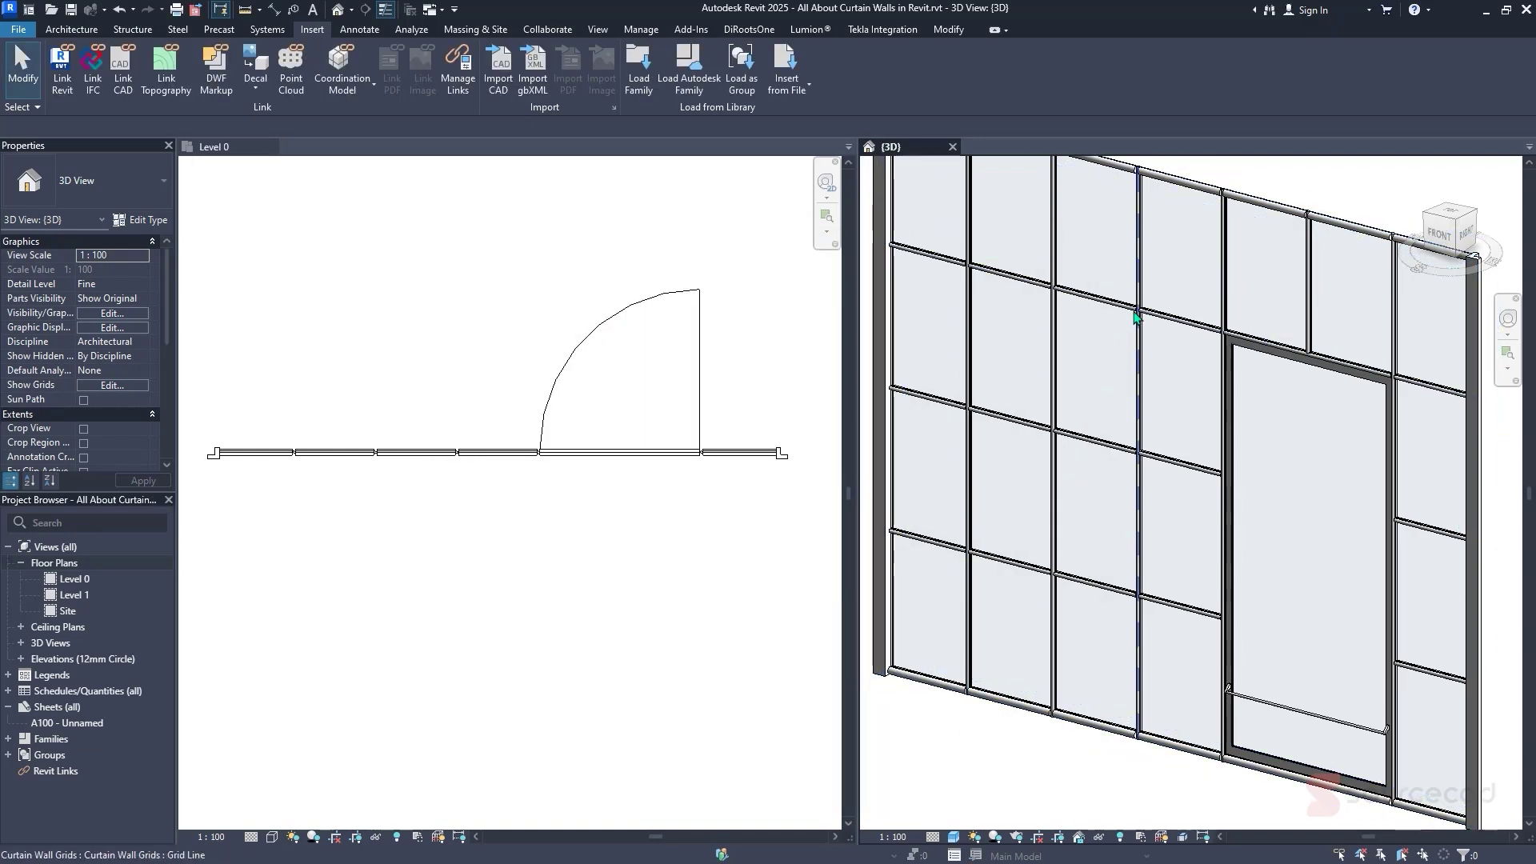
key(Tab)
click(1132, 318)
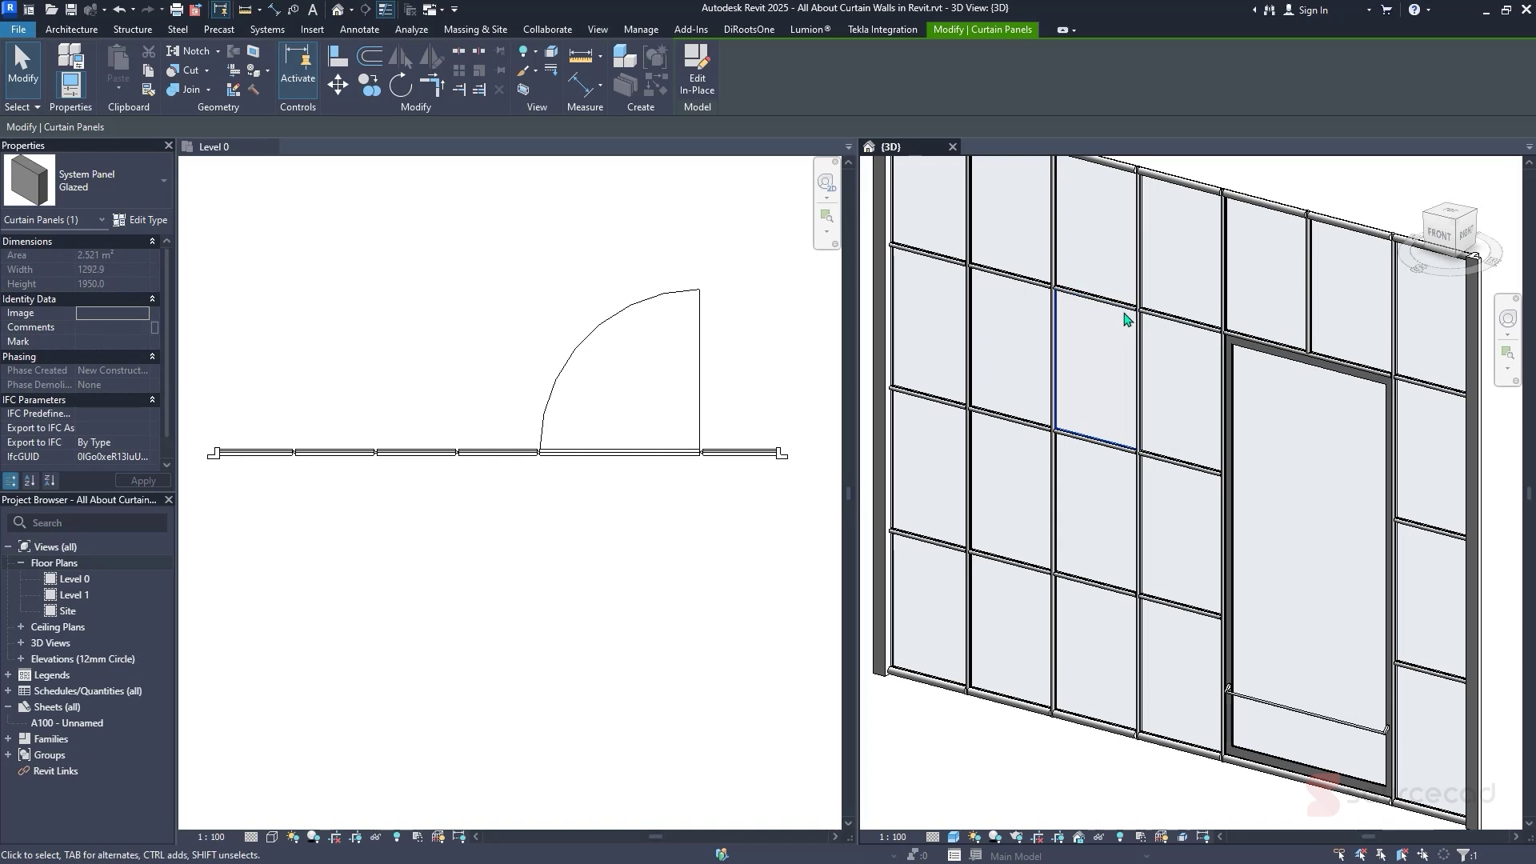
right_click(1123, 313)
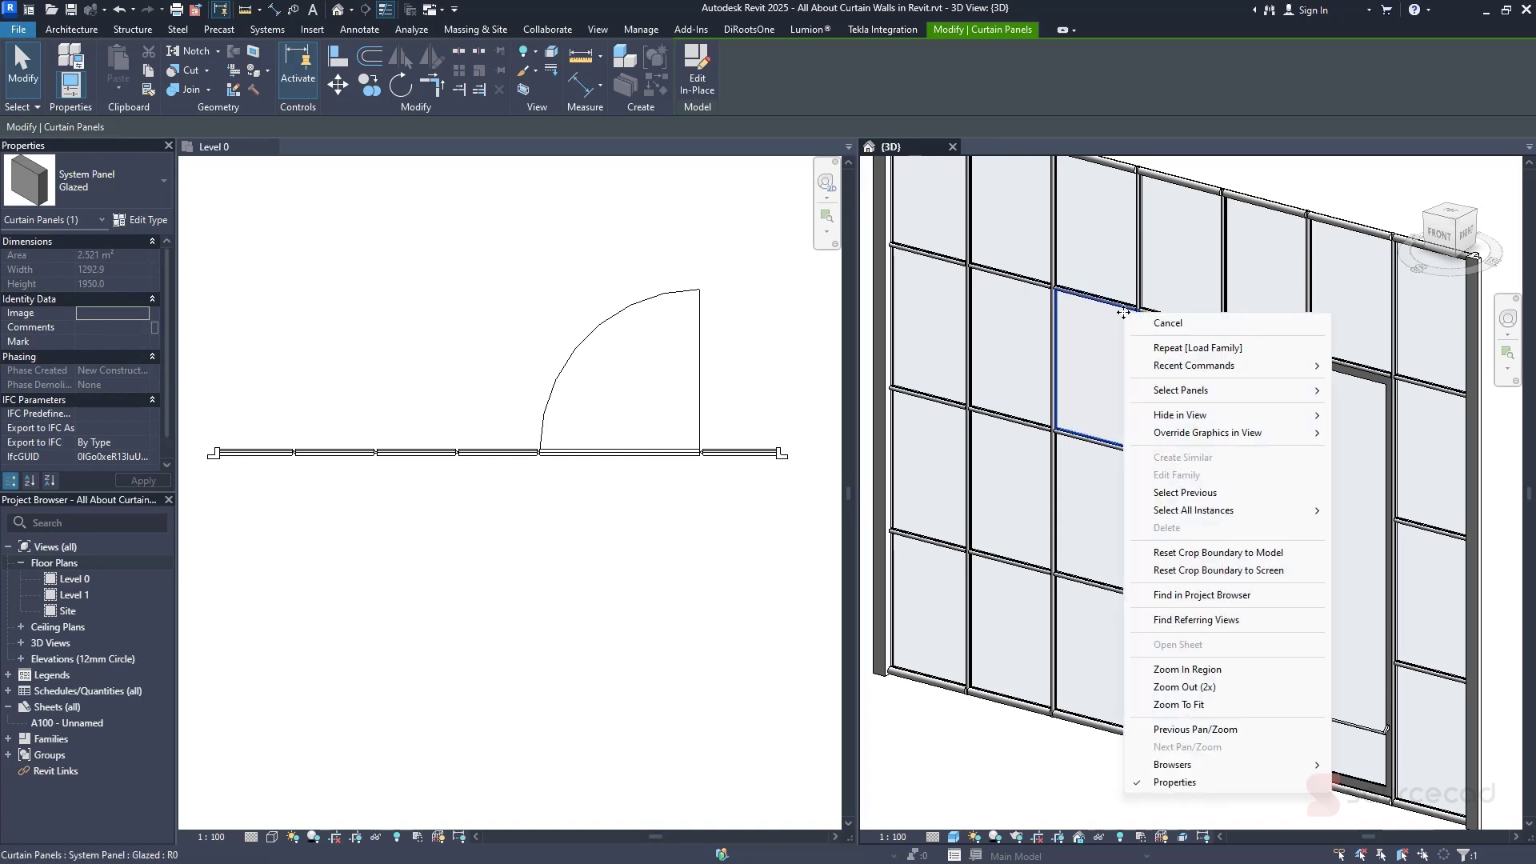
mouse_move(1186, 392)
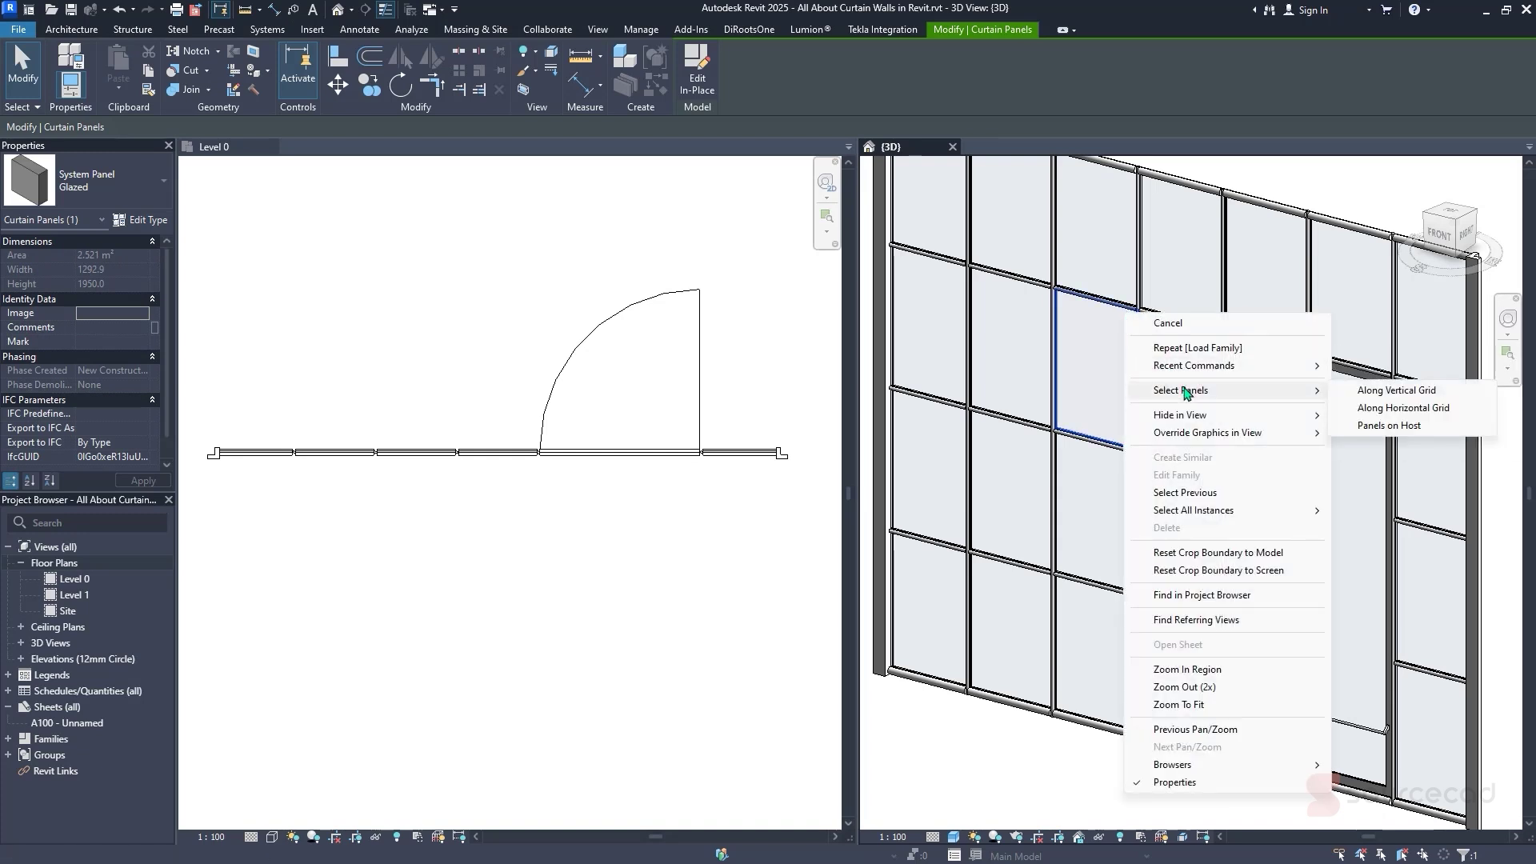
mouse_move(1377, 391)
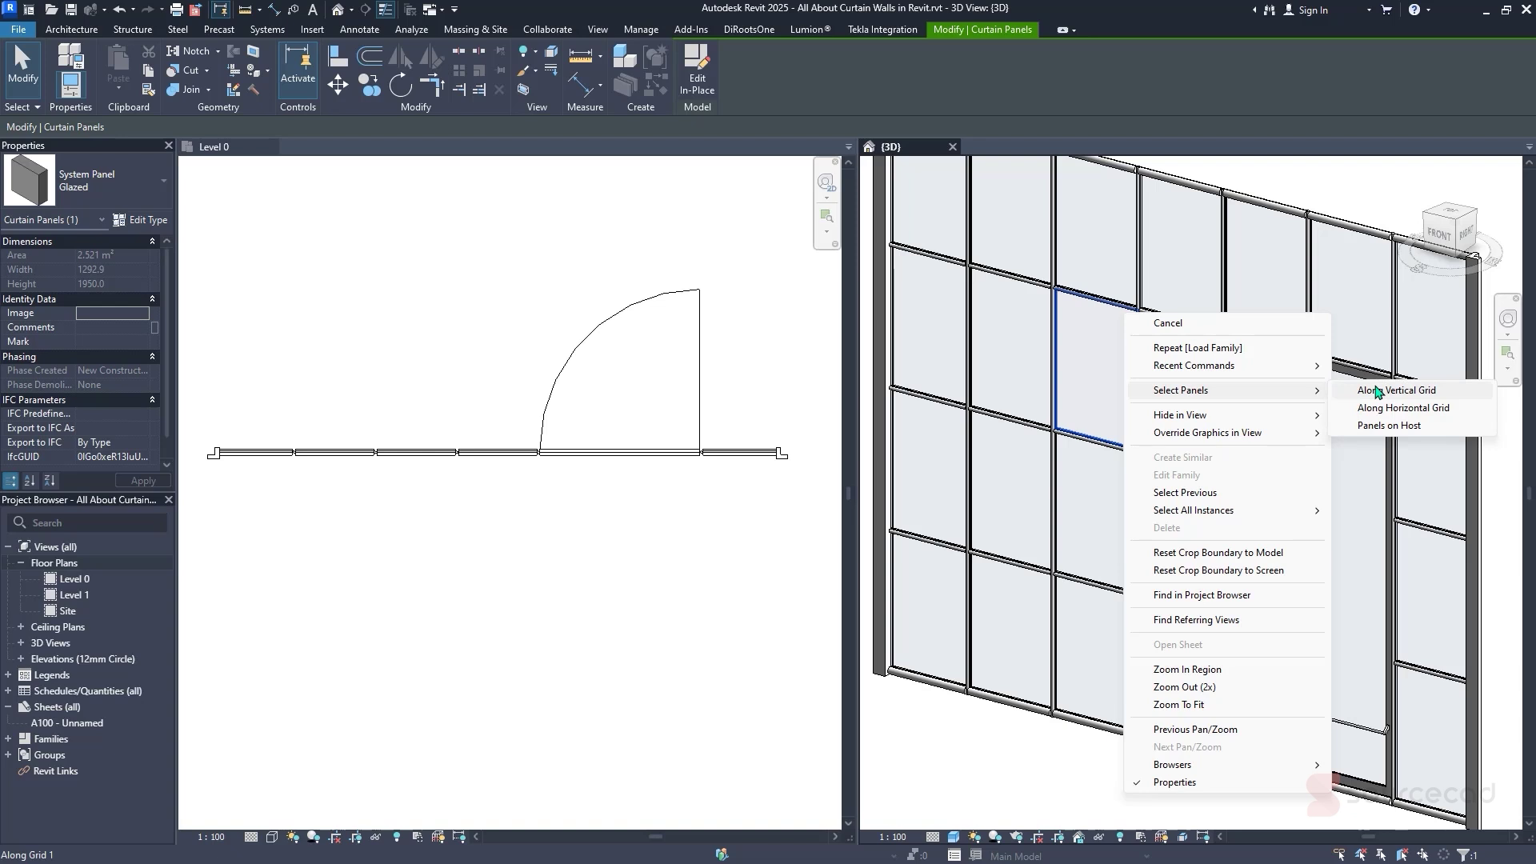
click(1451, 410)
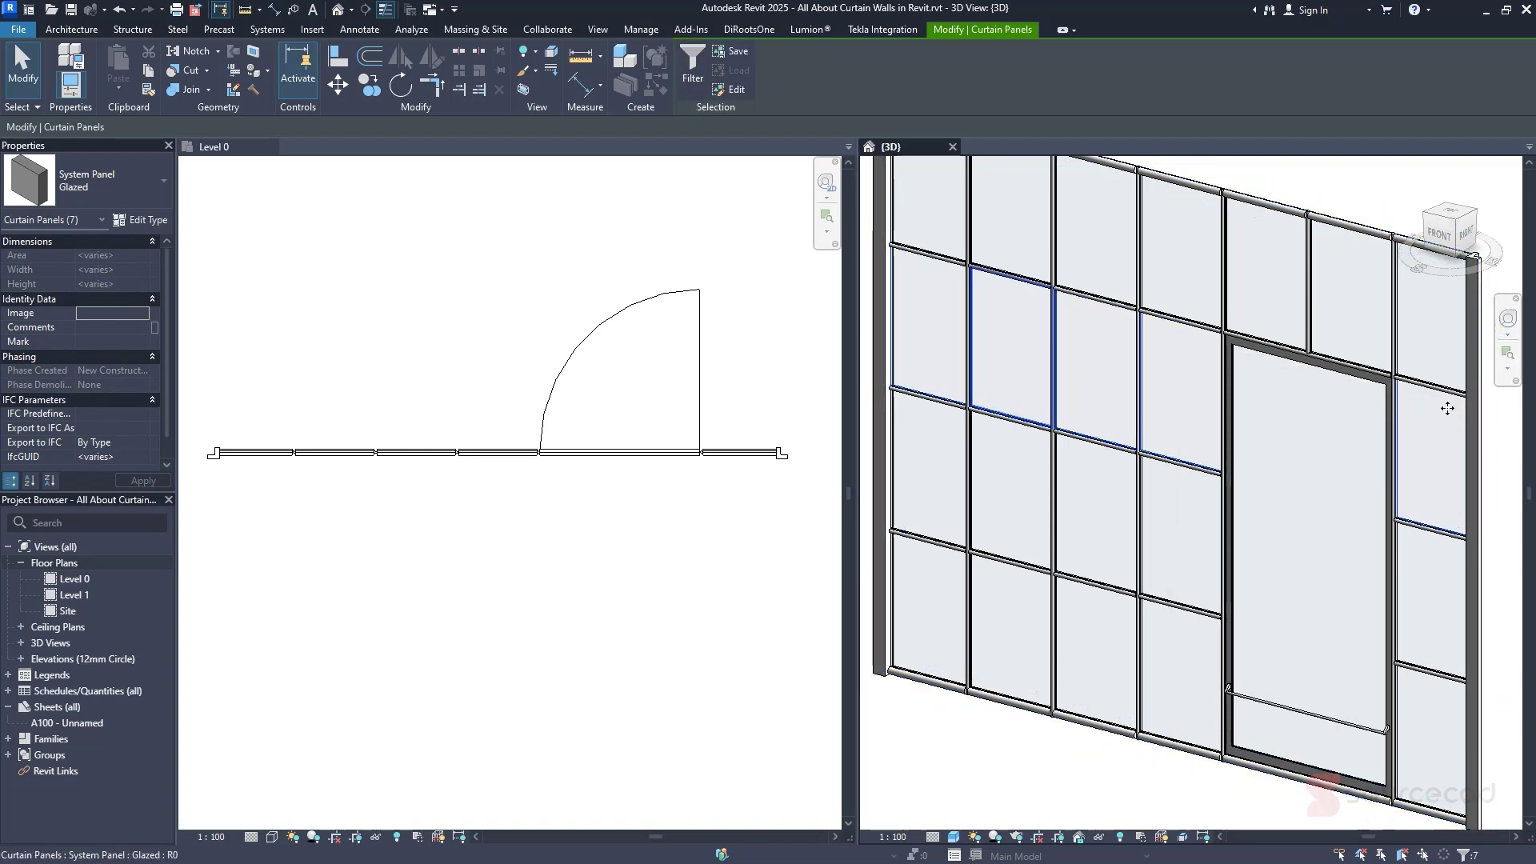
click(141, 200)
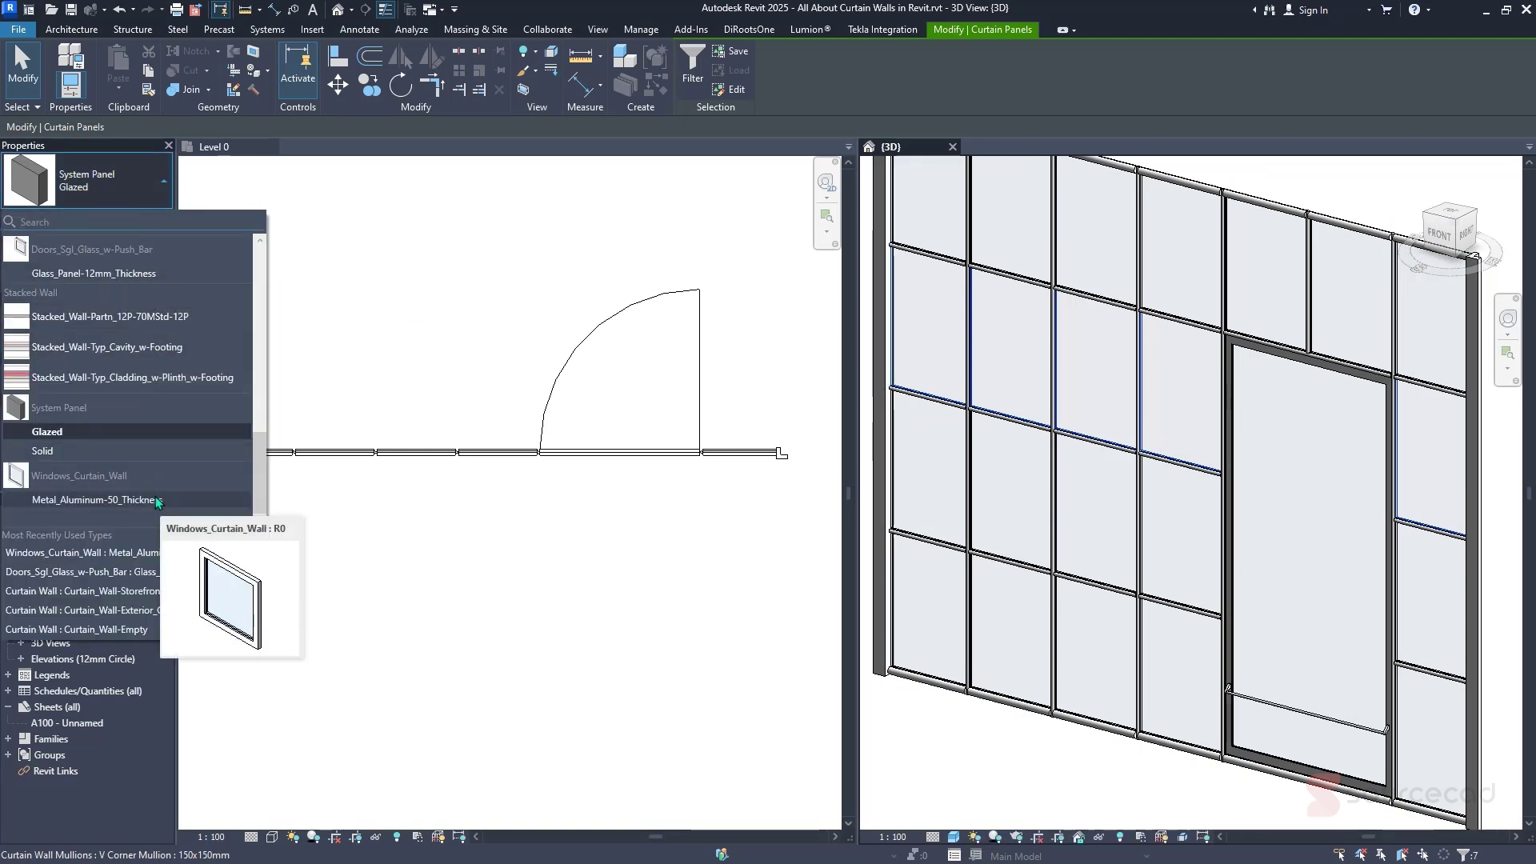
key(Escape)
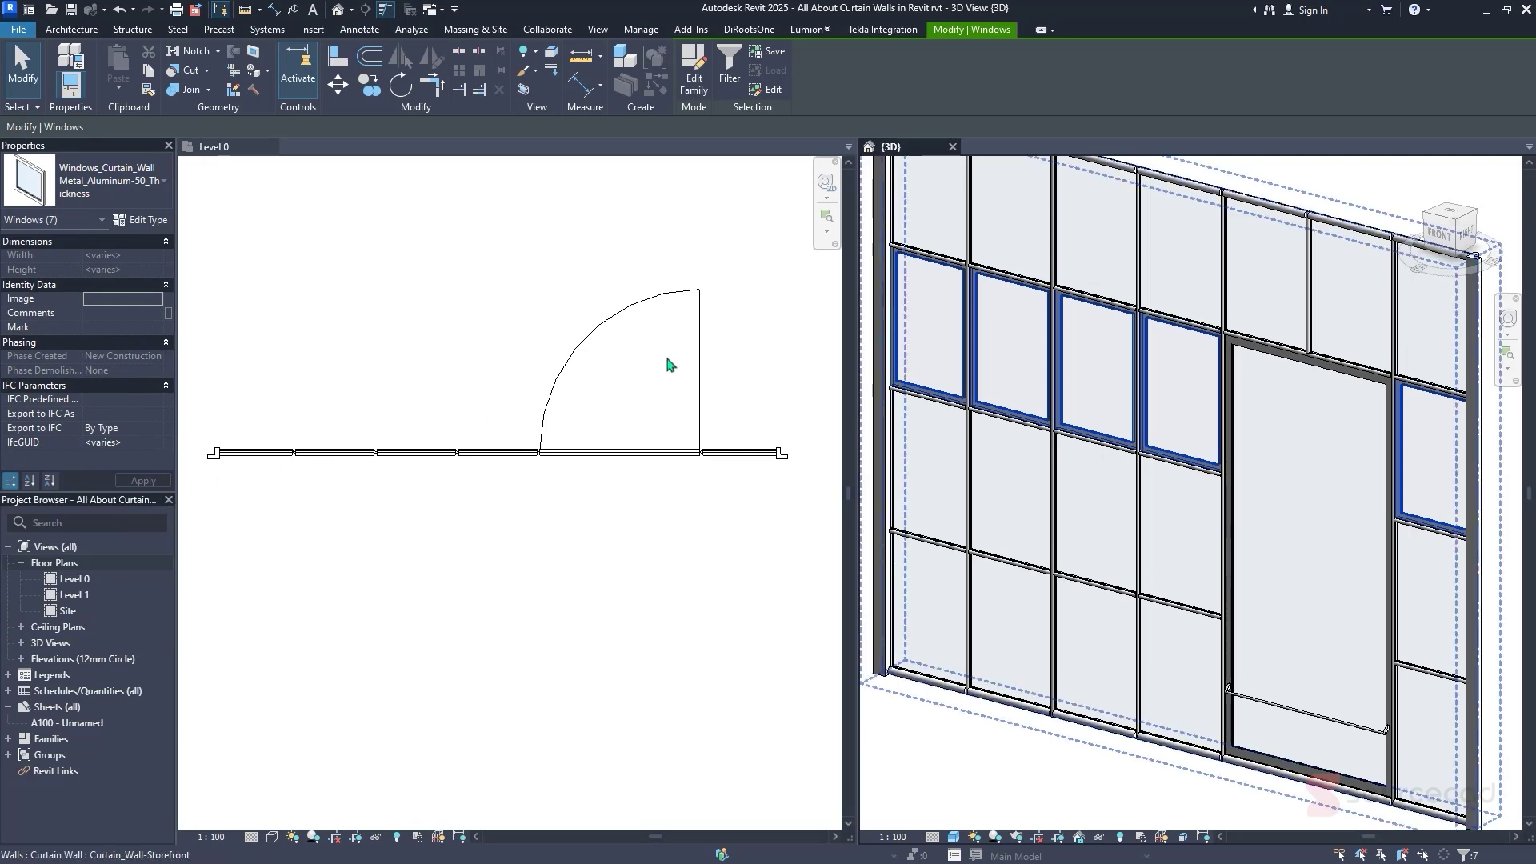
key(Escape)
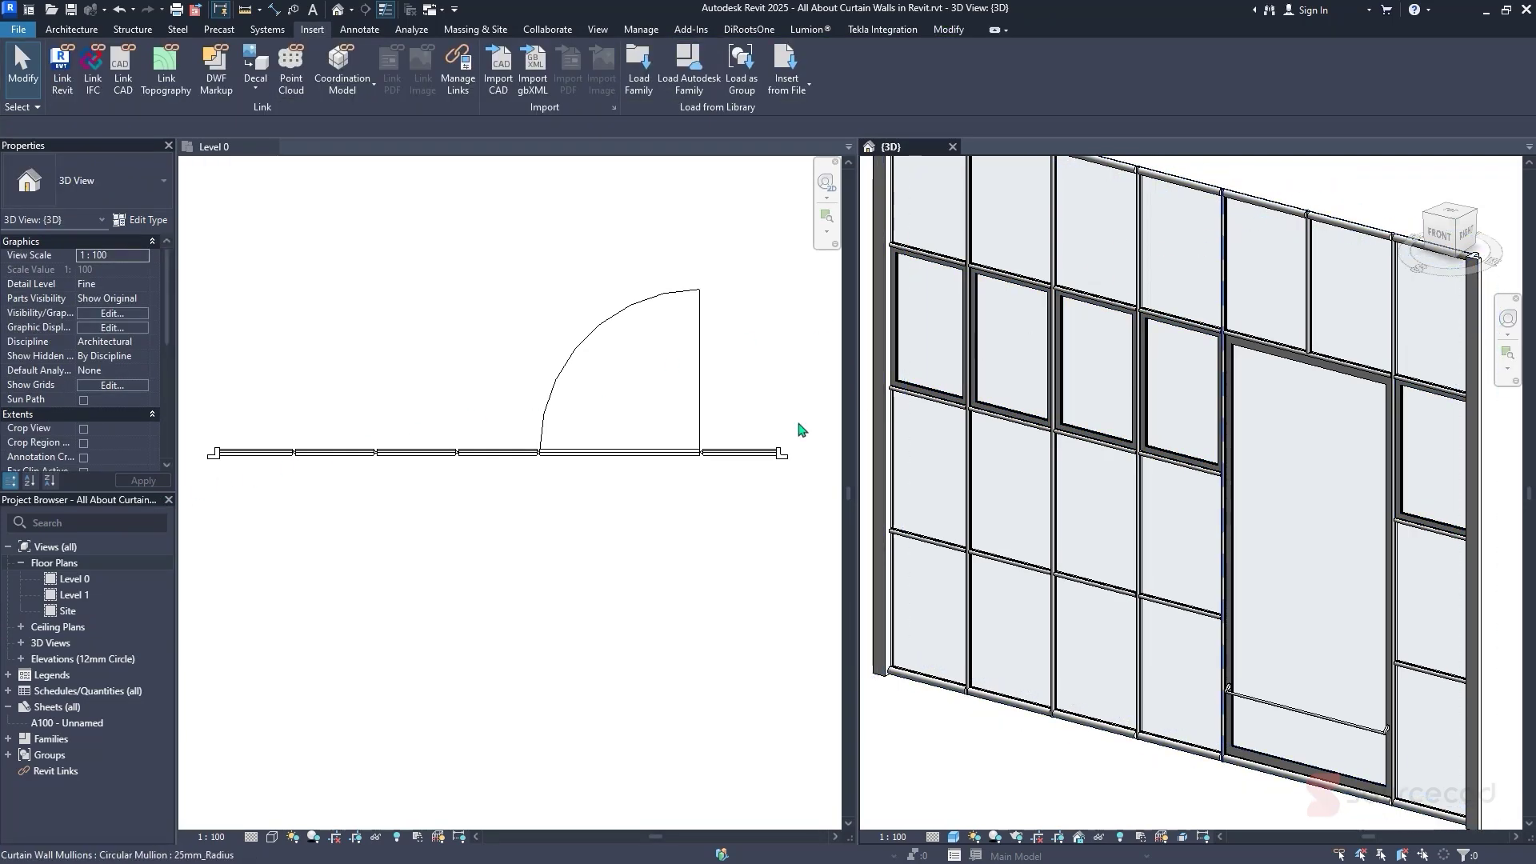
Select the bottom-row panels along the horizontal grid, excluding the door, and change them from glazing to a thick concrete wall type
click(389, 618)
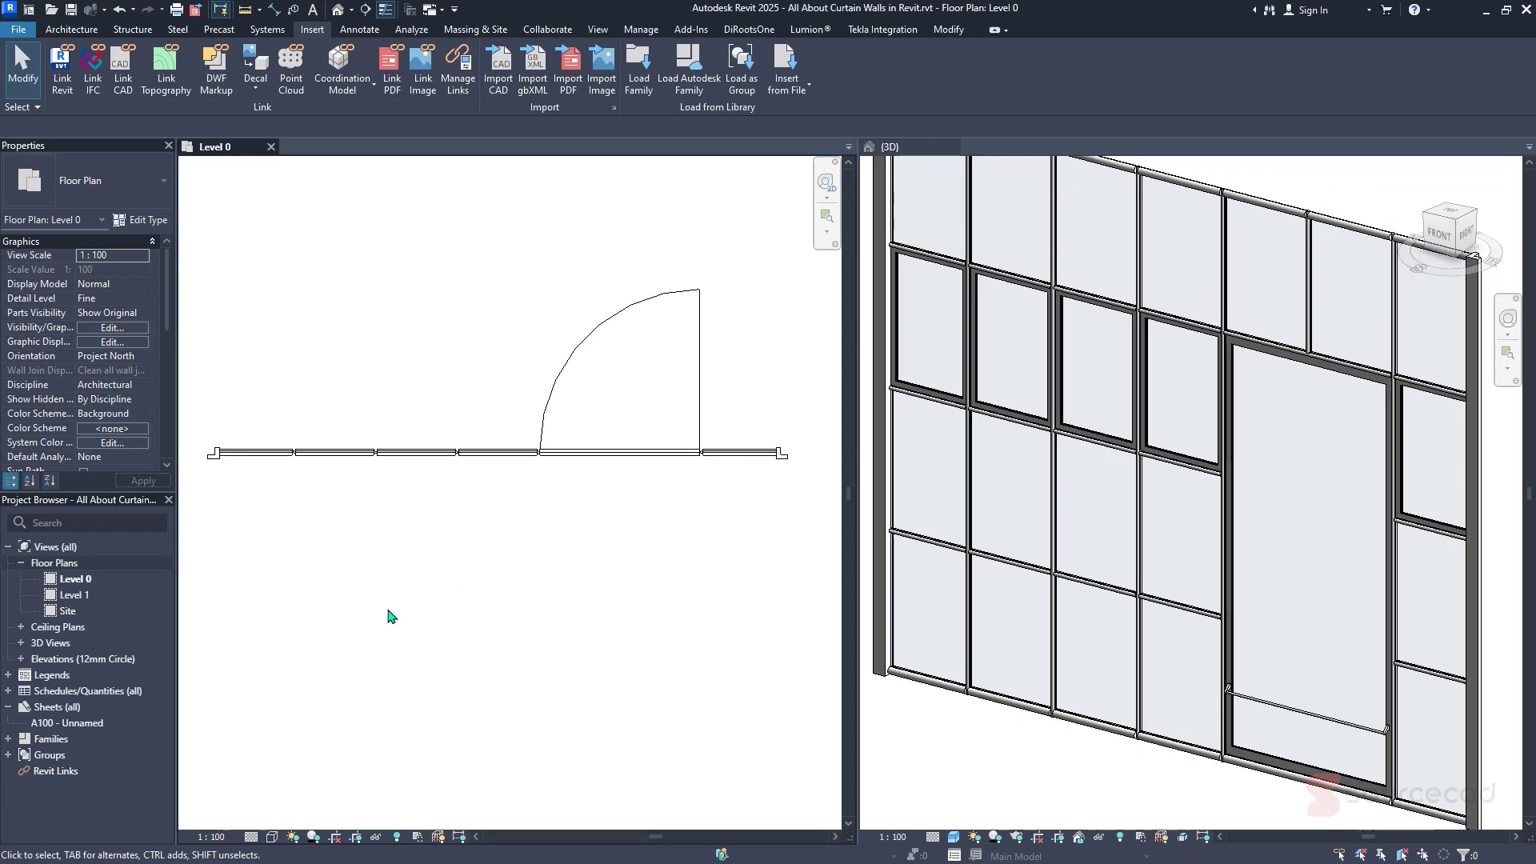
key(ctrl+Tab)
shift+middle_drag(389, 616, 1242, 520)
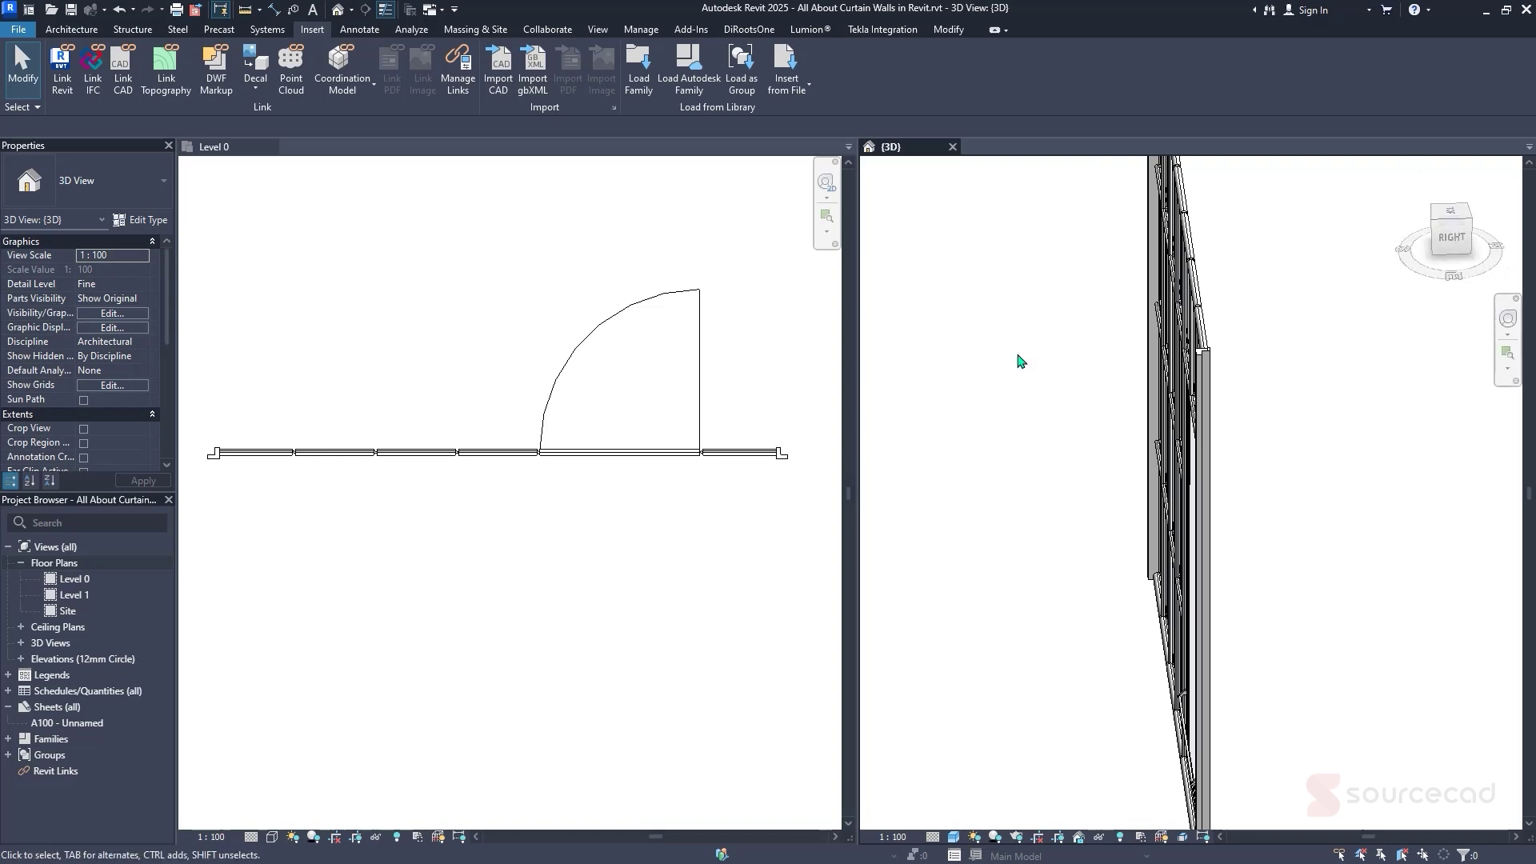
shift+middle_drag(1007, 503, 1045, 390)
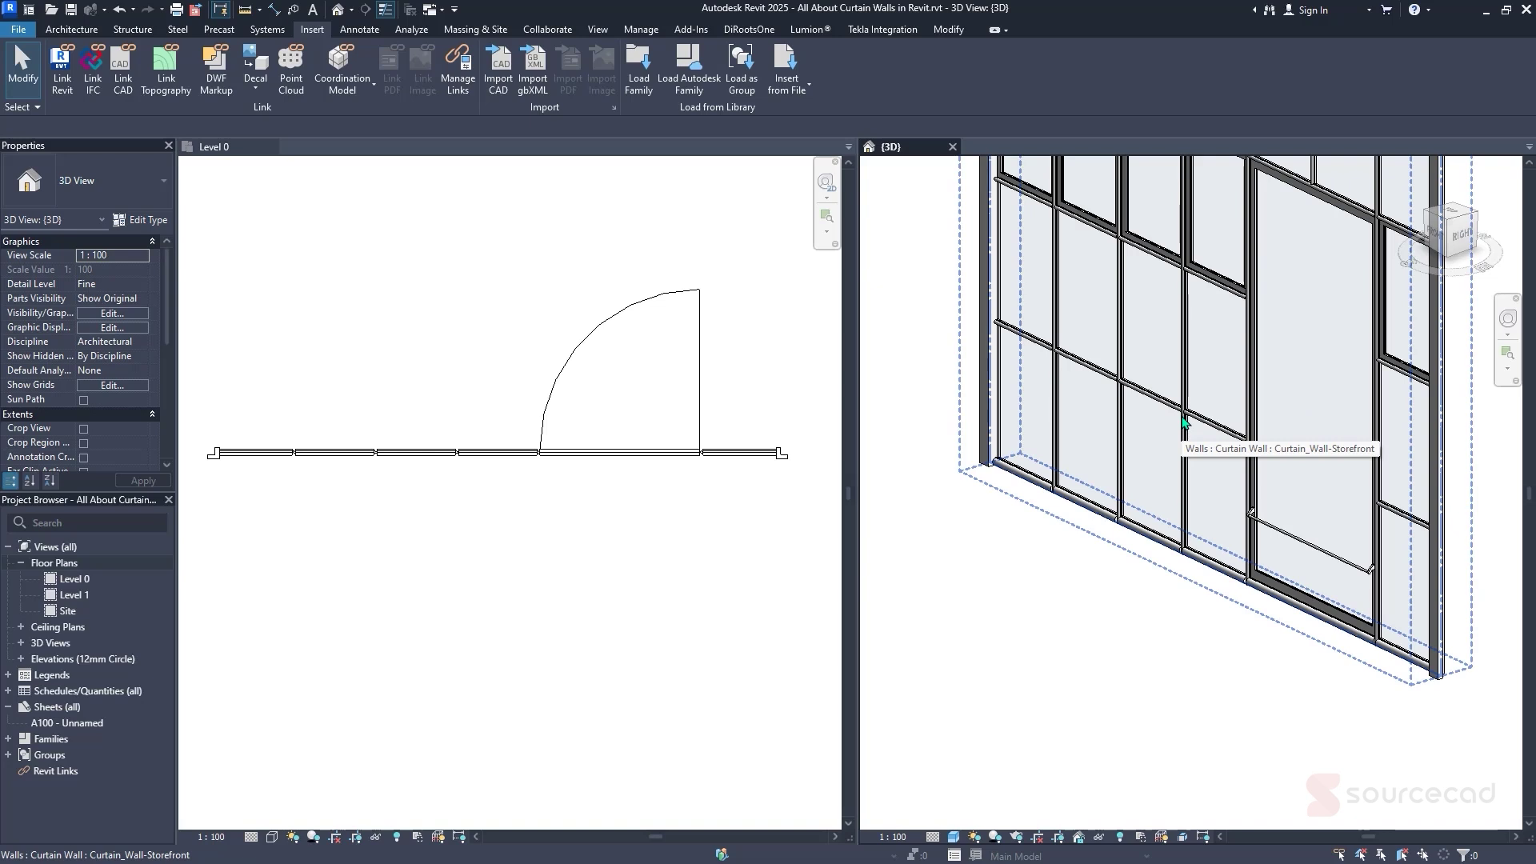
key(Tab)
key(Tab)
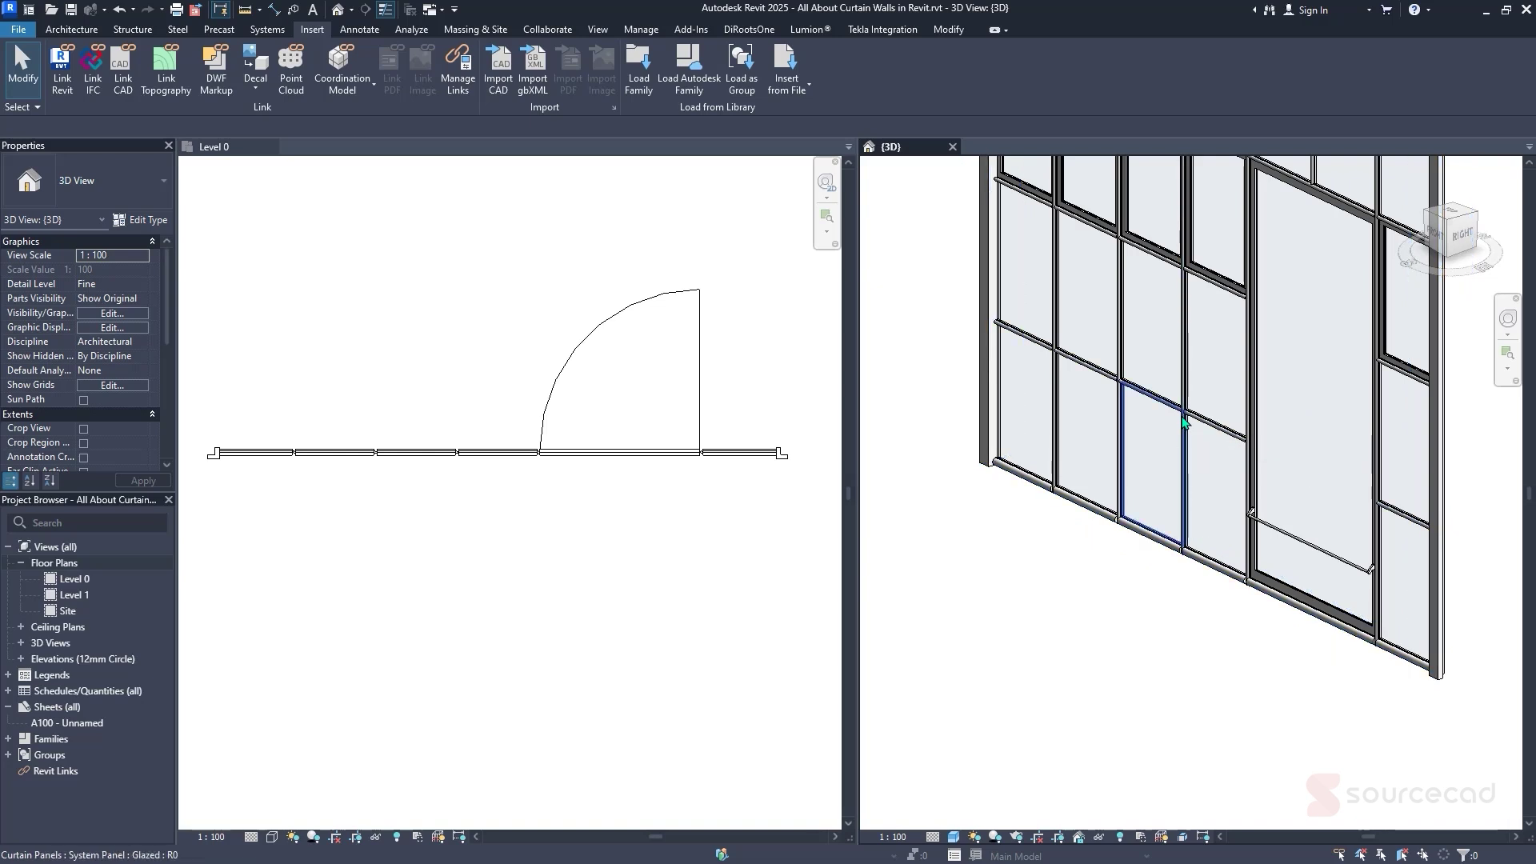
right_click(1185, 421)
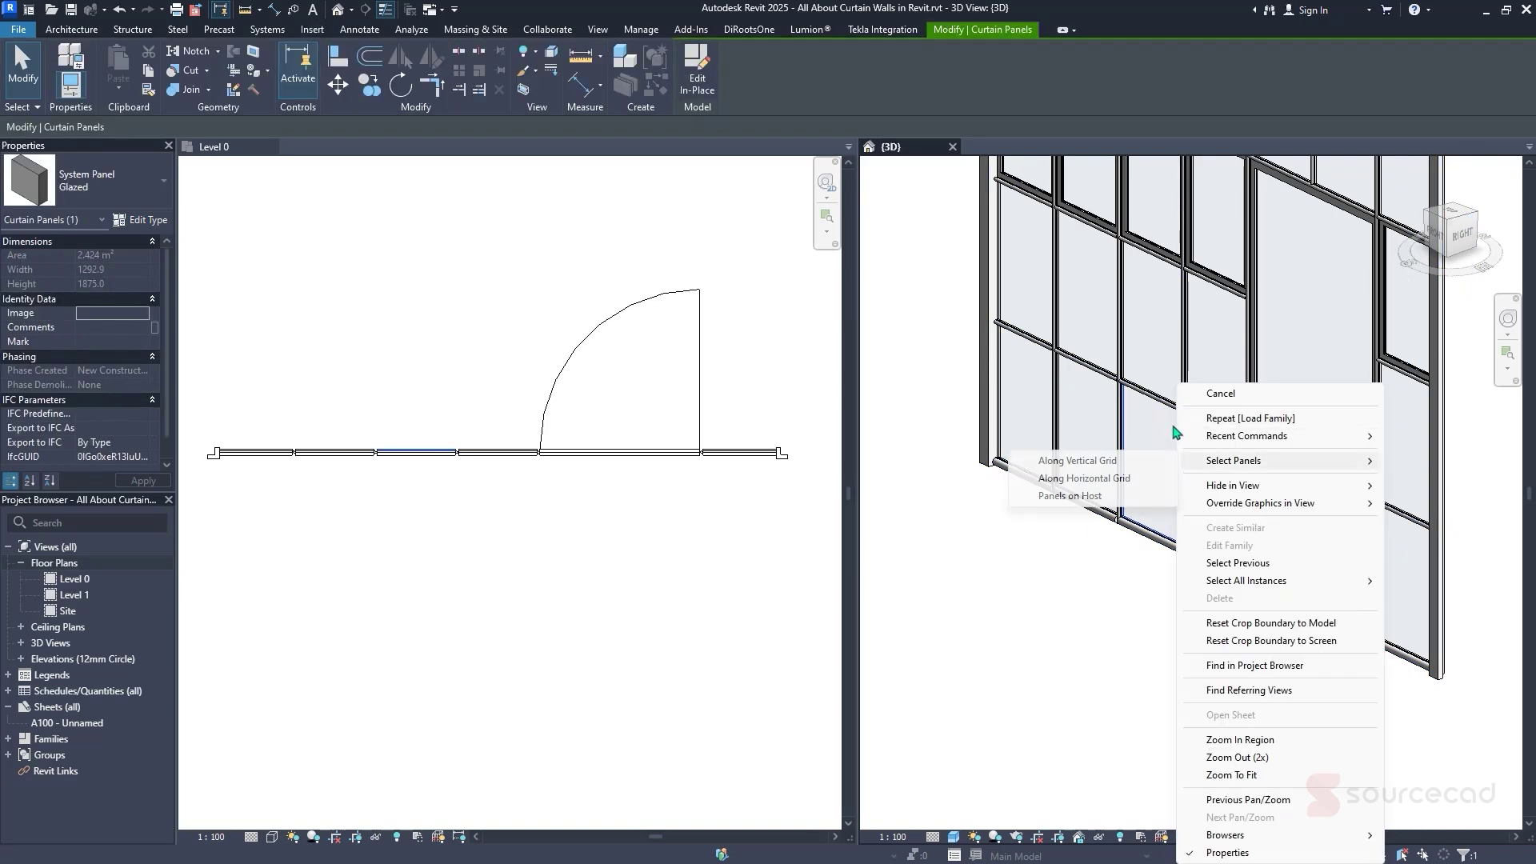
click(1134, 478)
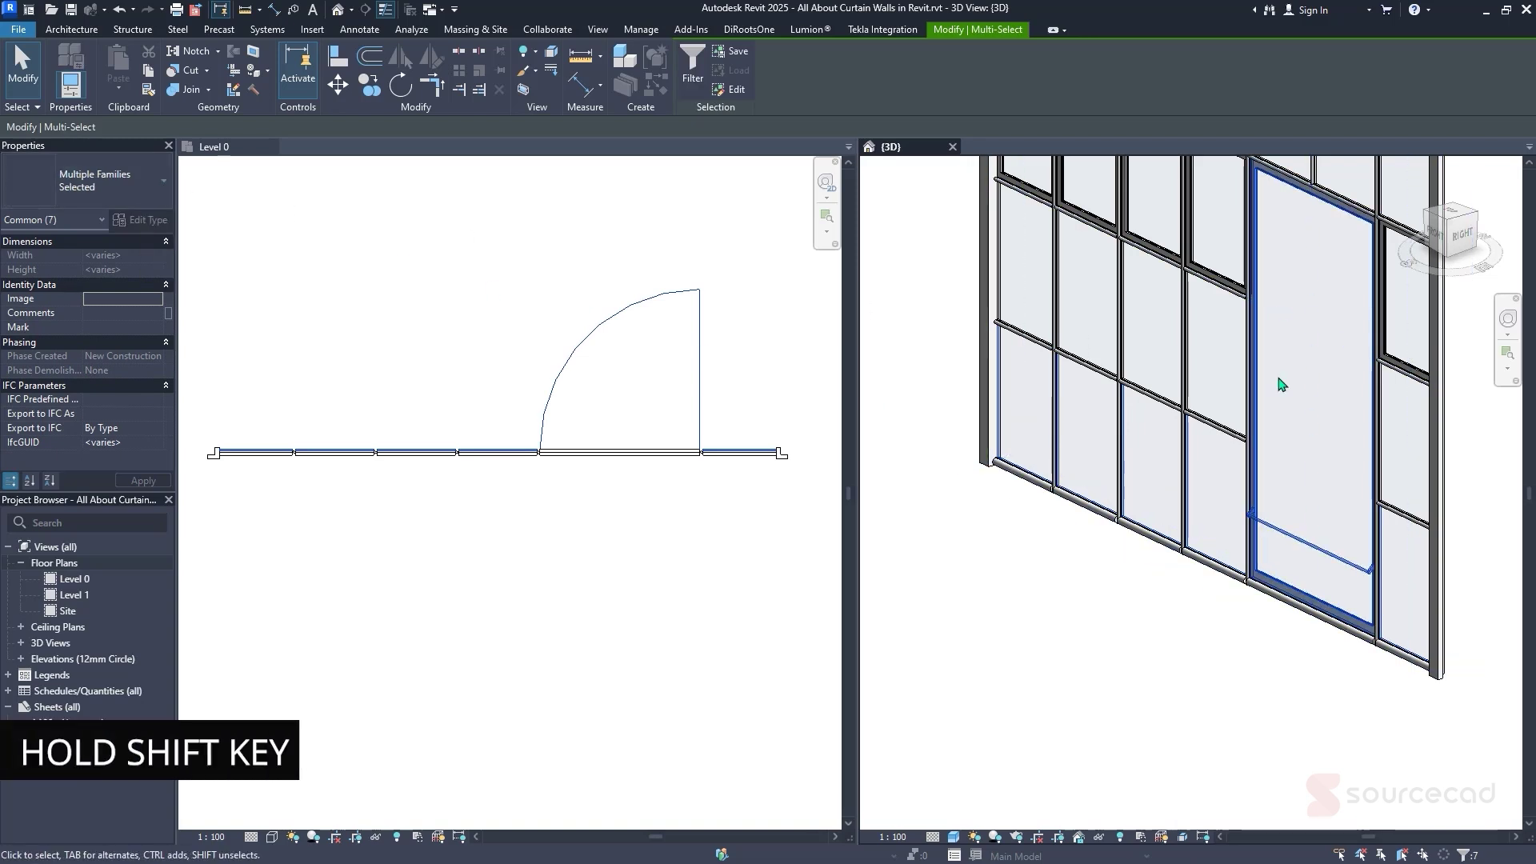
shift+click(1265, 513)
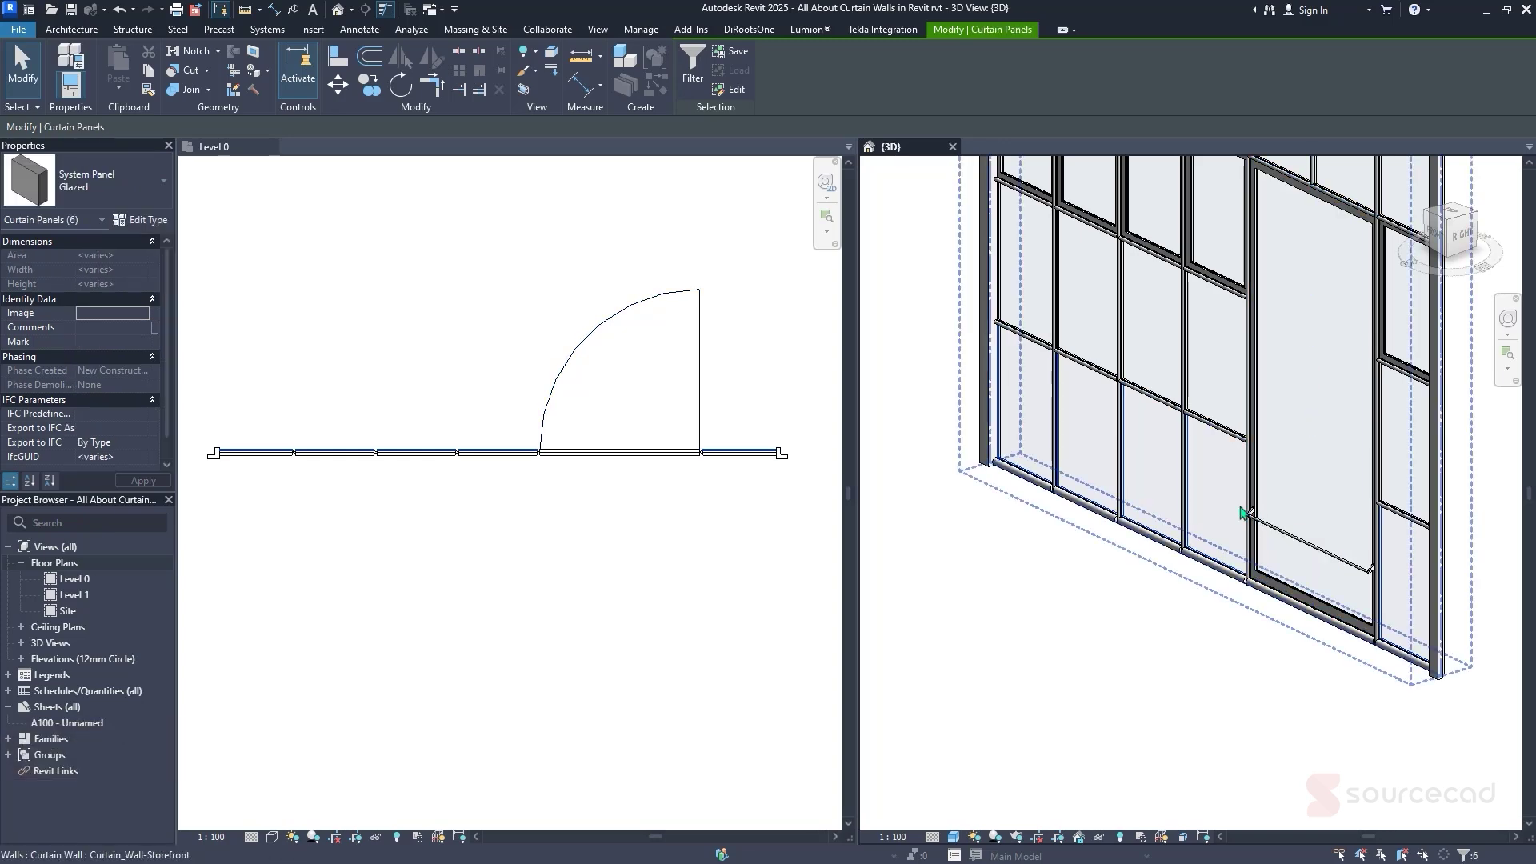
click(148, 220)
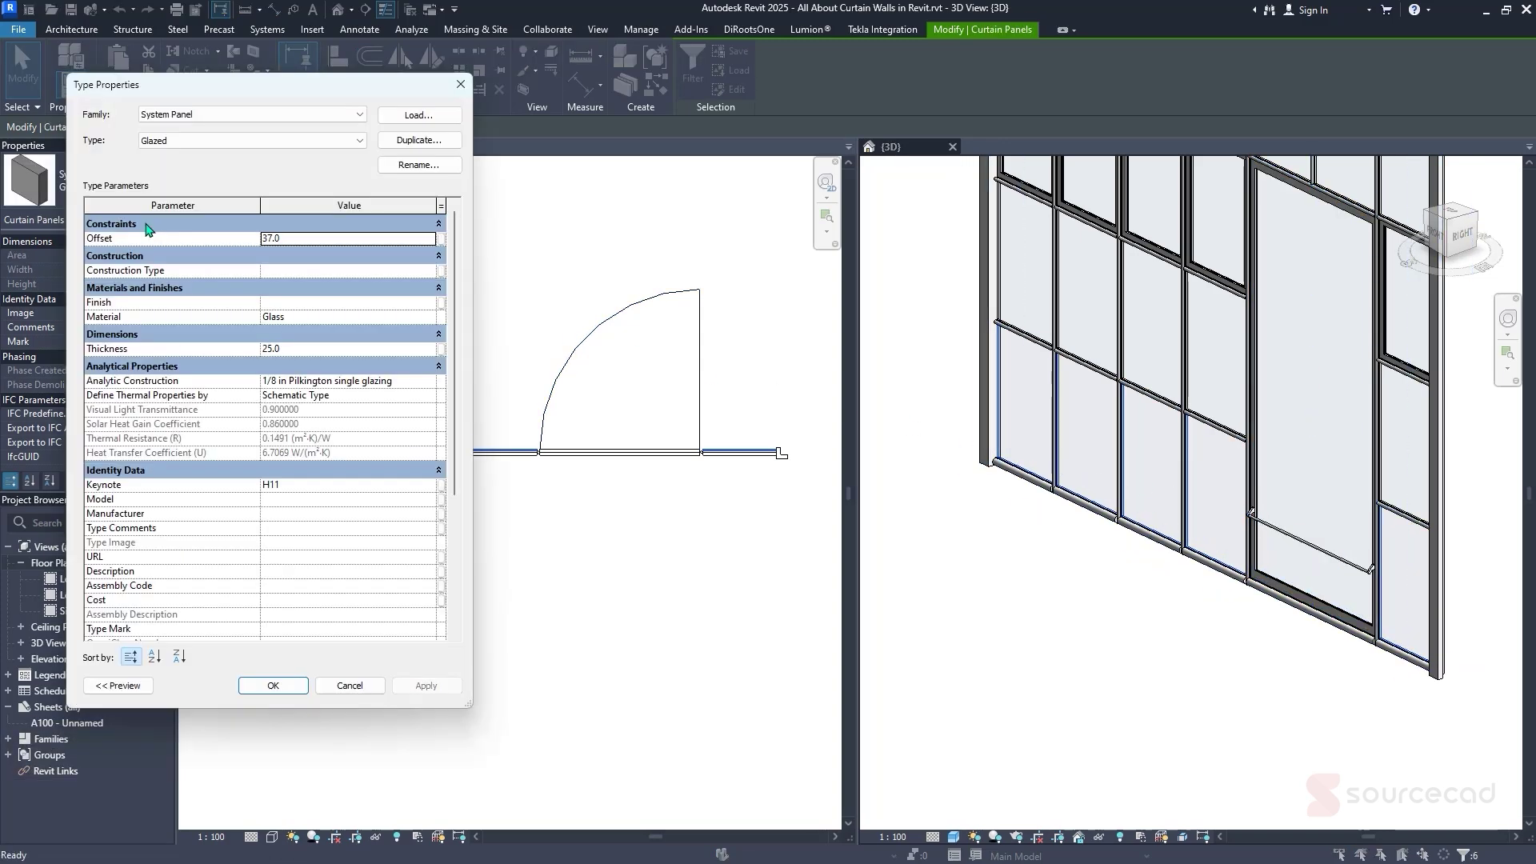
click(427, 688)
click(163, 198)
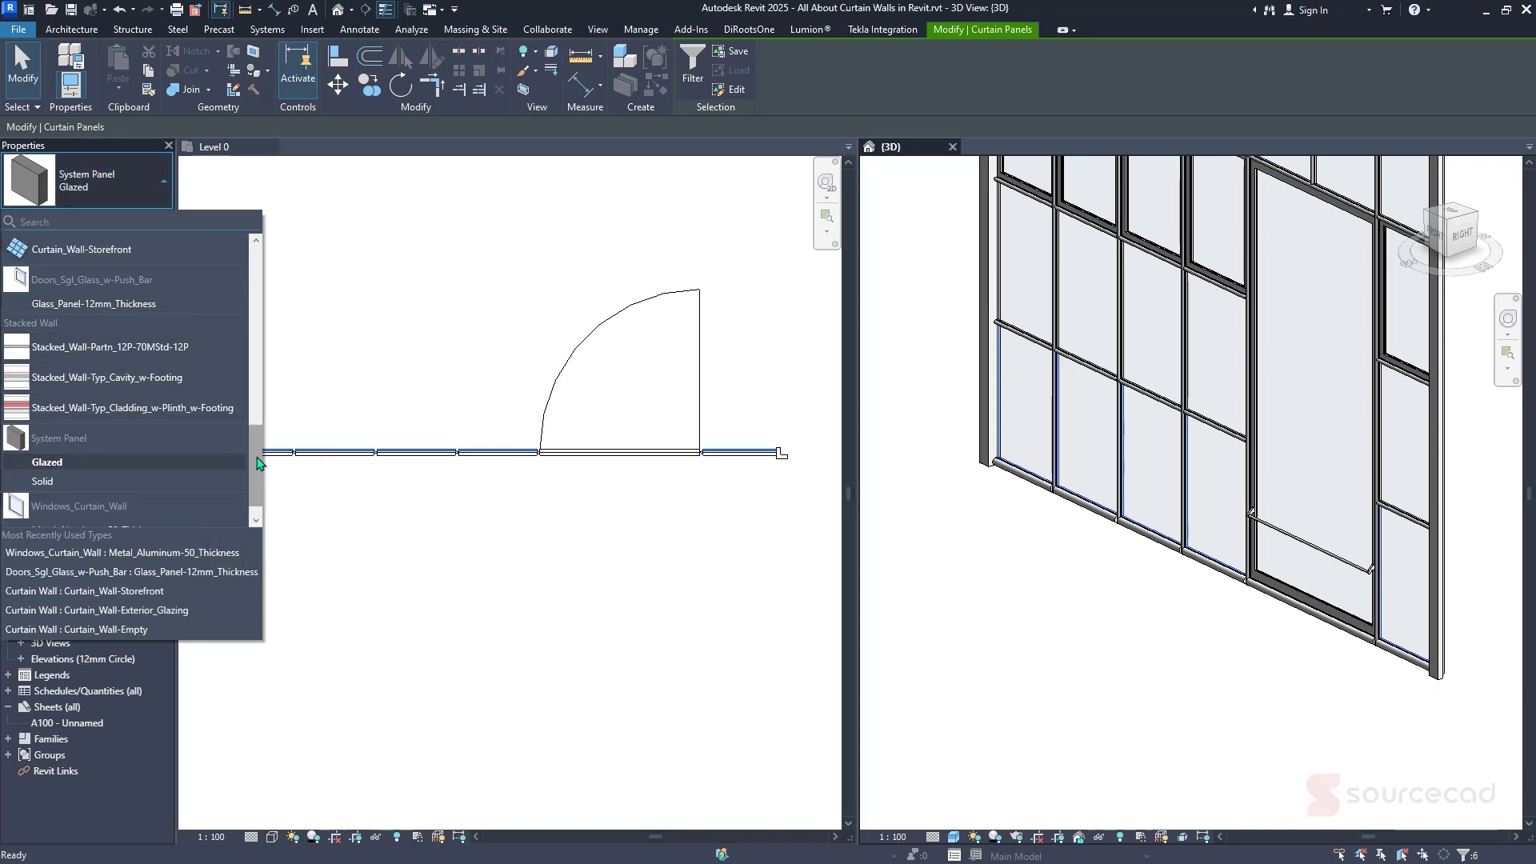
drag(257, 466, 274, 384)
click(148, 411)
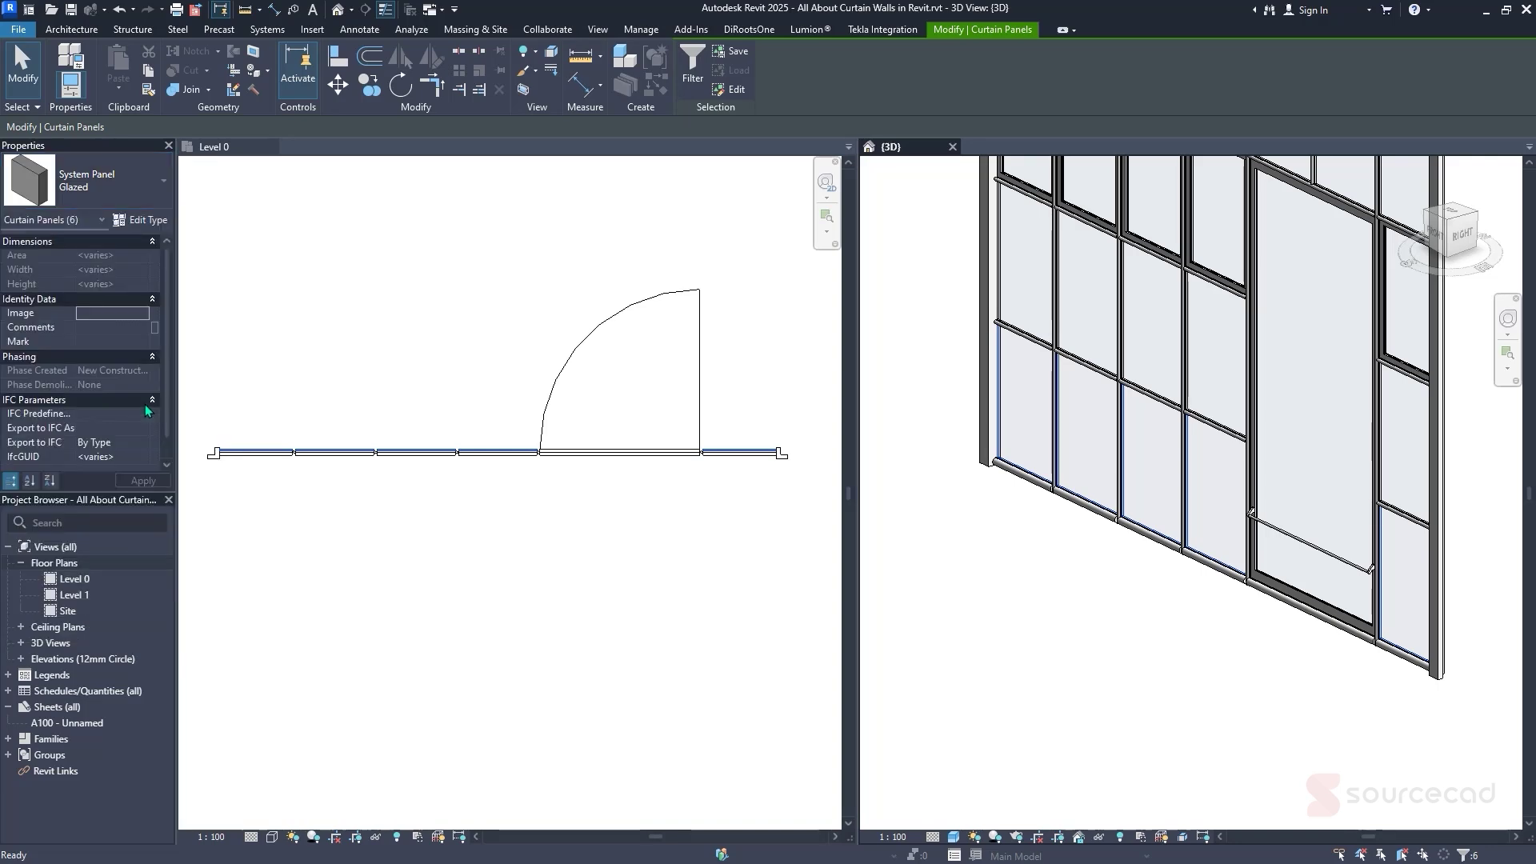
key(Escape)
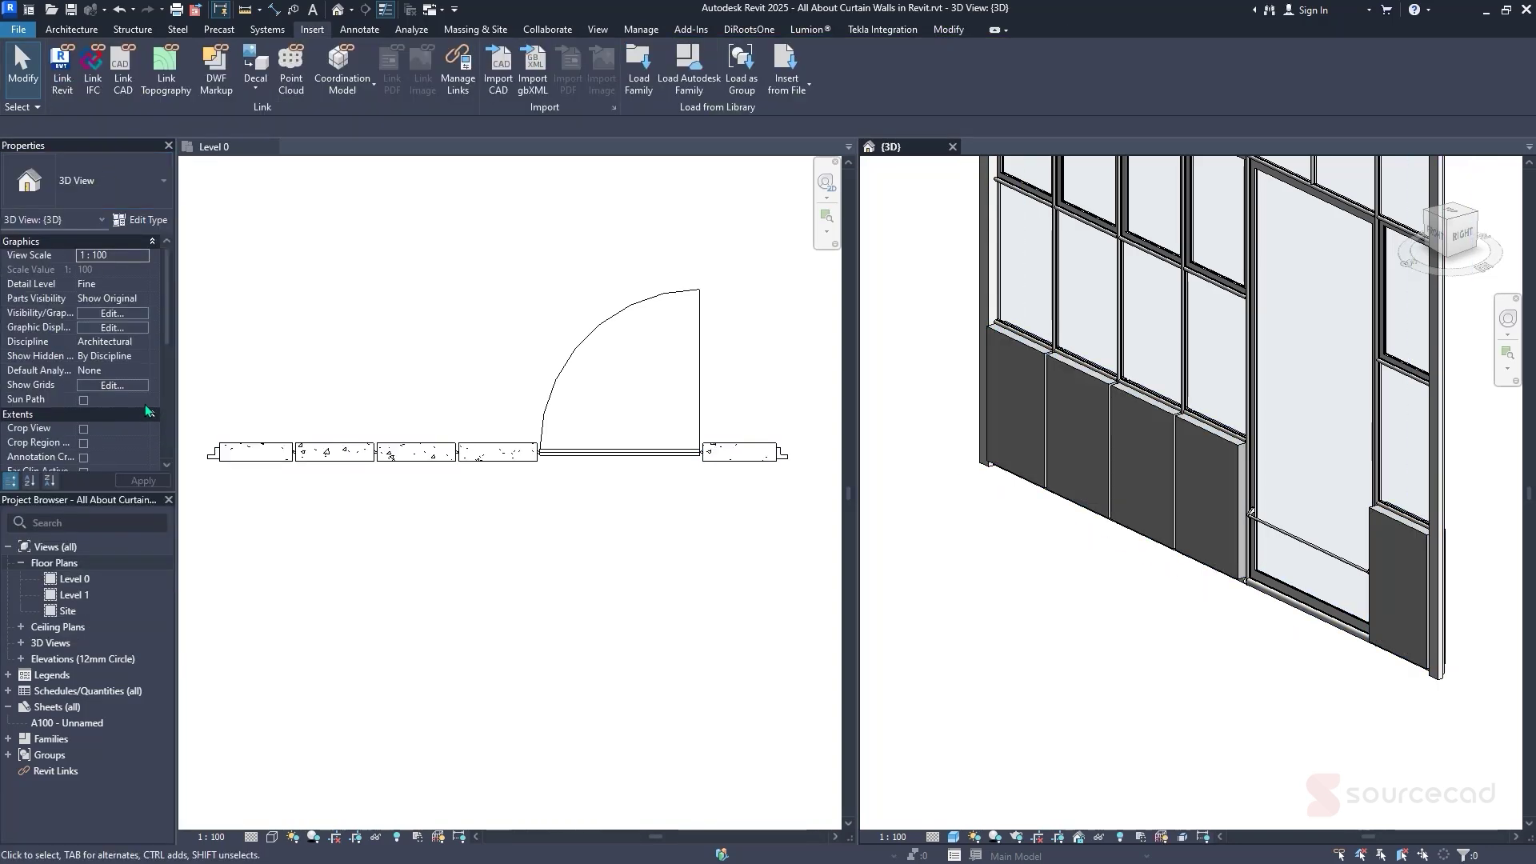
shift+middle_drag(156, 415, 147, 411)
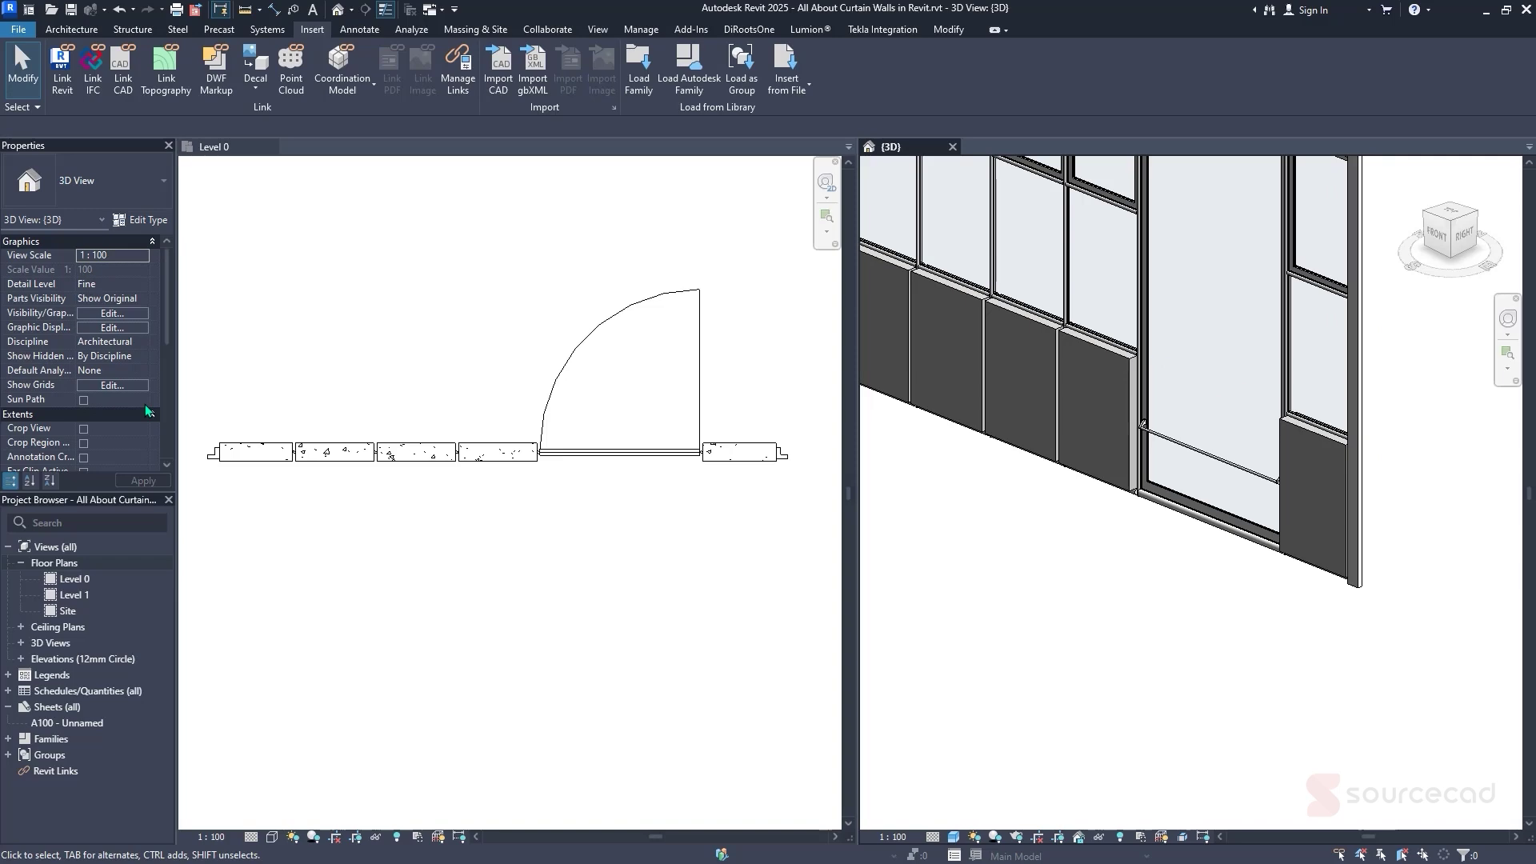
scroll(147, 411, down, 3)
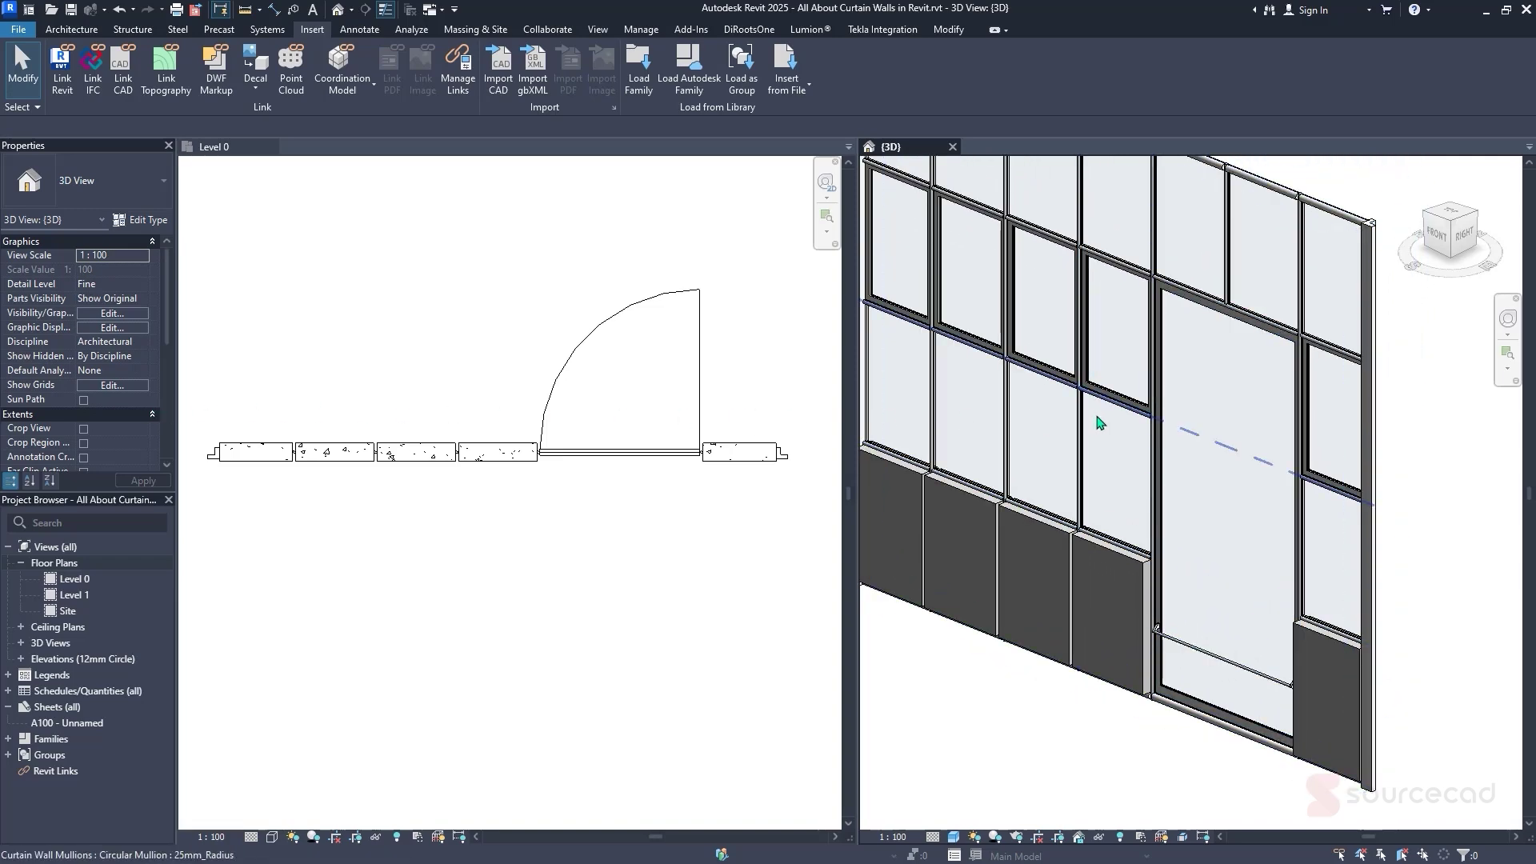
key(Tab)
click(388, 297)
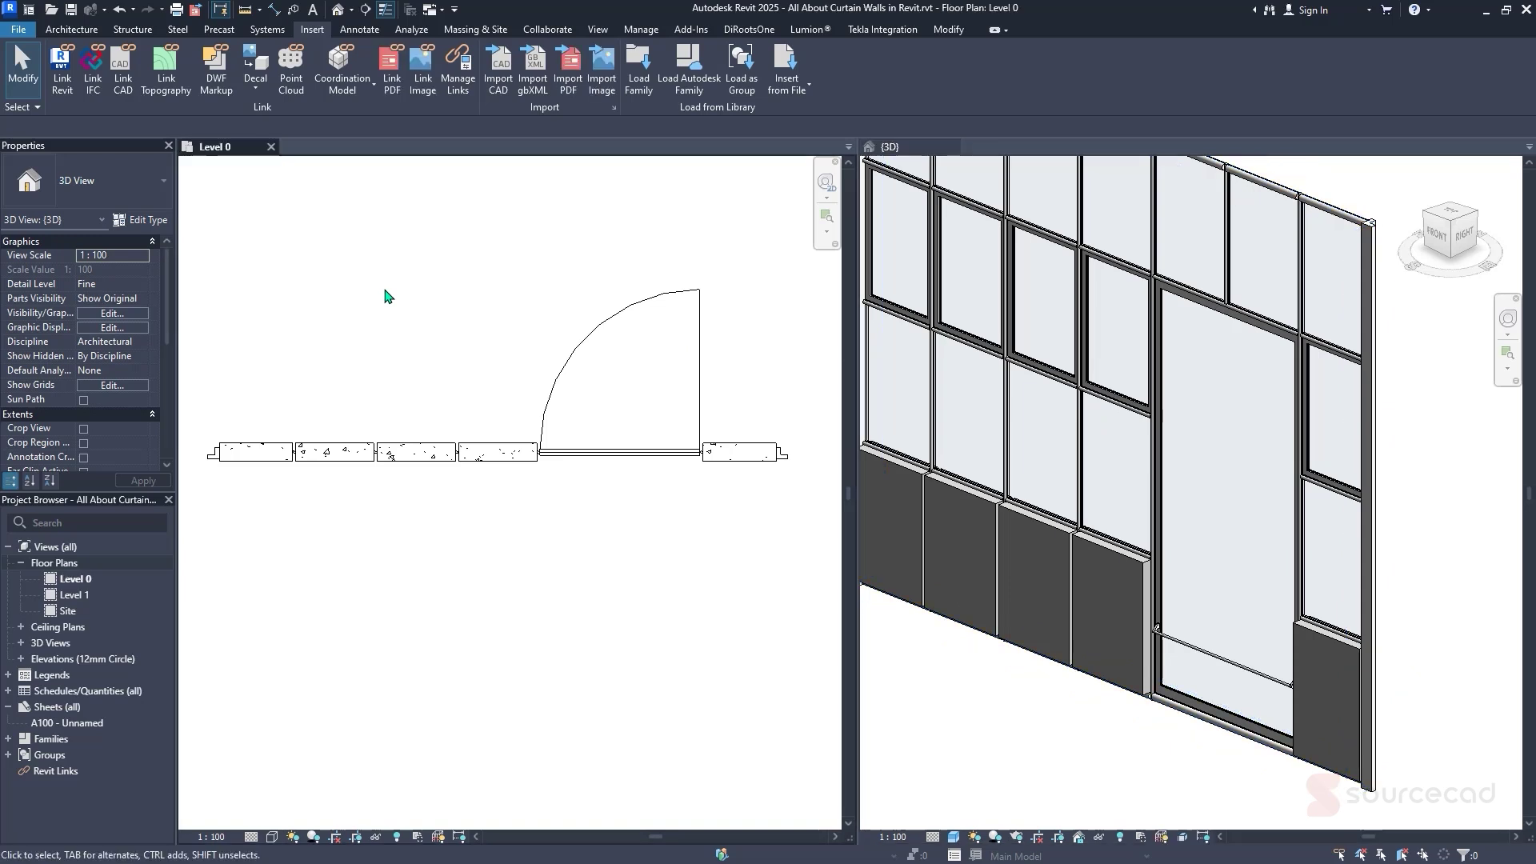
key(ctrl+Tab)
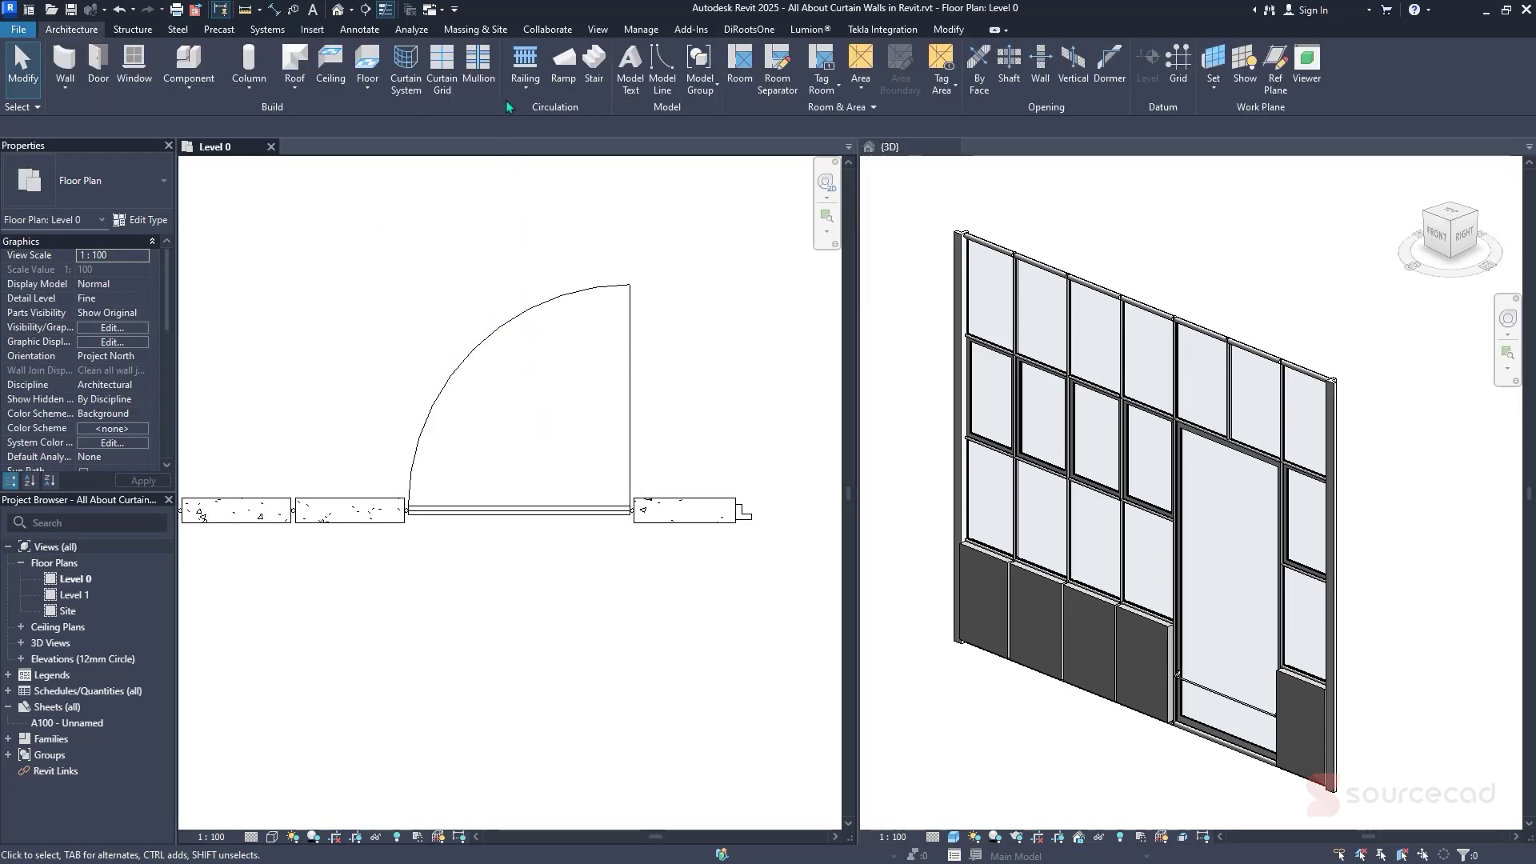
Show mass forms and floors in the 3D view so the ring-shaped and curved-surface masses are displayed
click(499, 32)
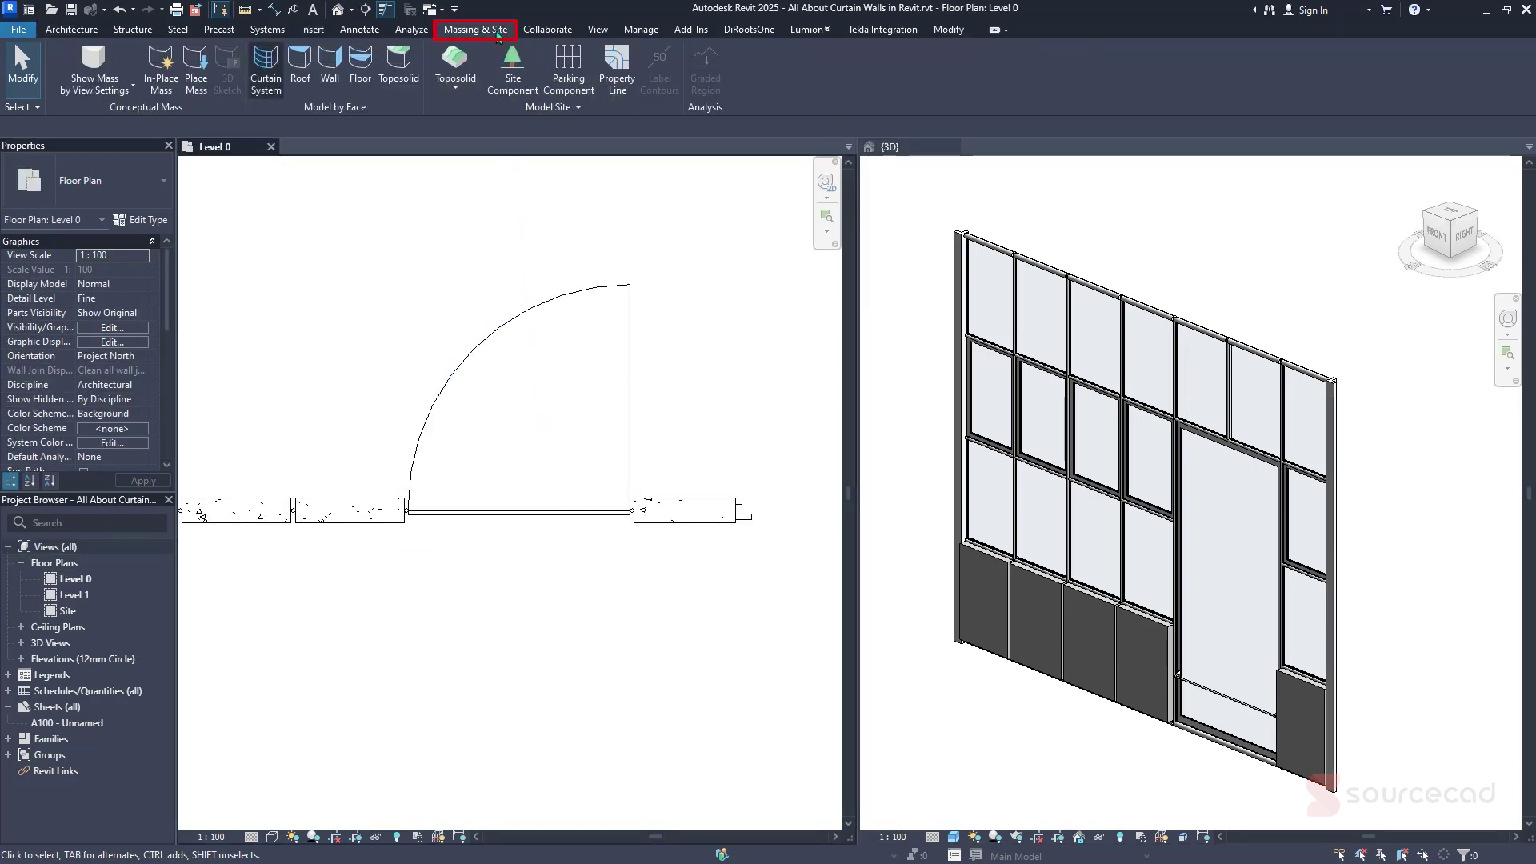
click(94, 58)
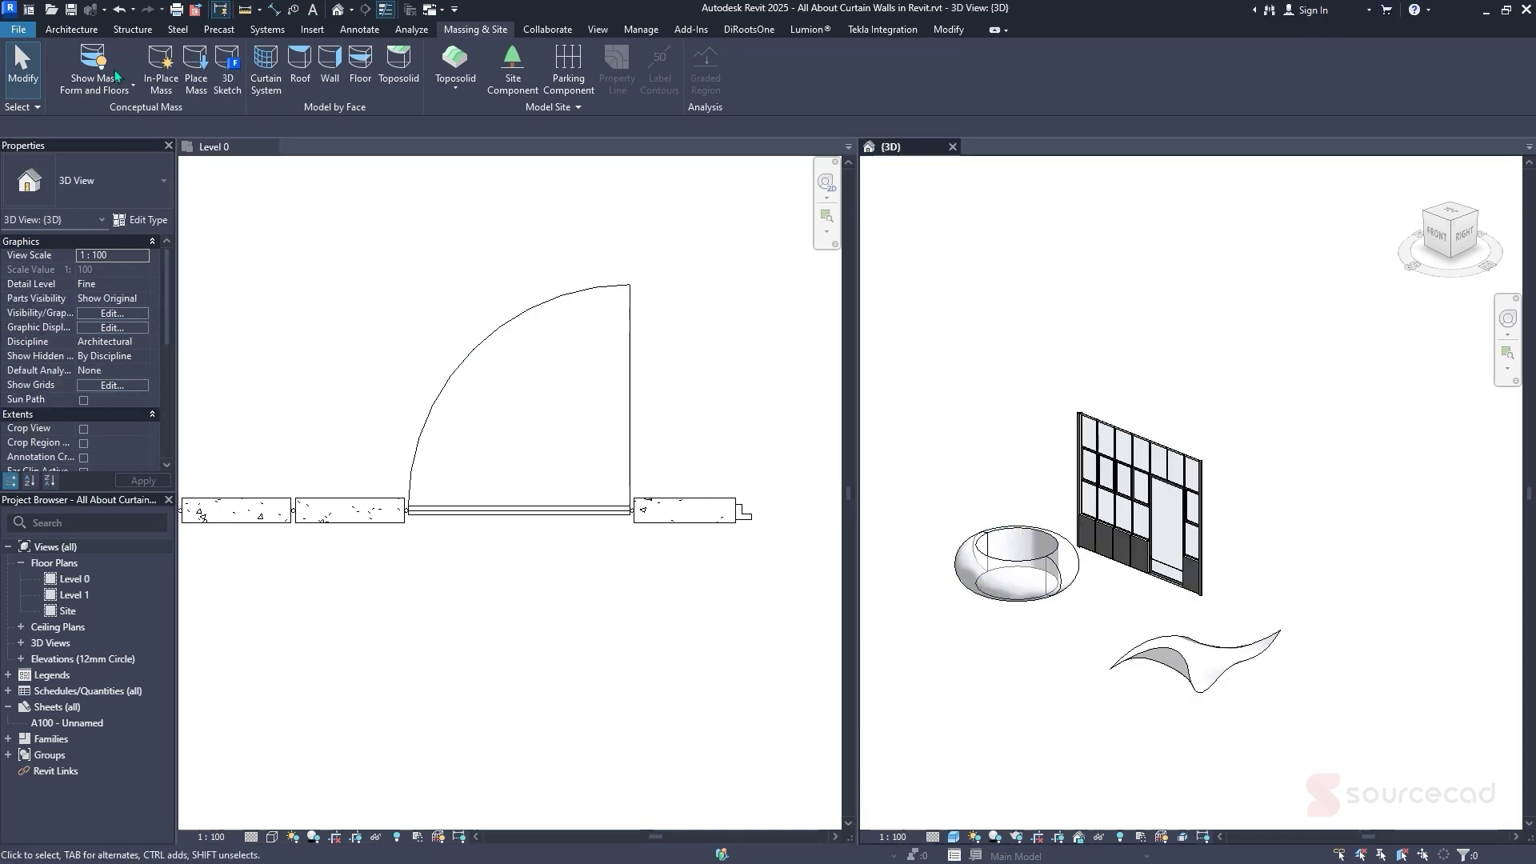
shift+middle_drag(920, 561, 1015, 578)
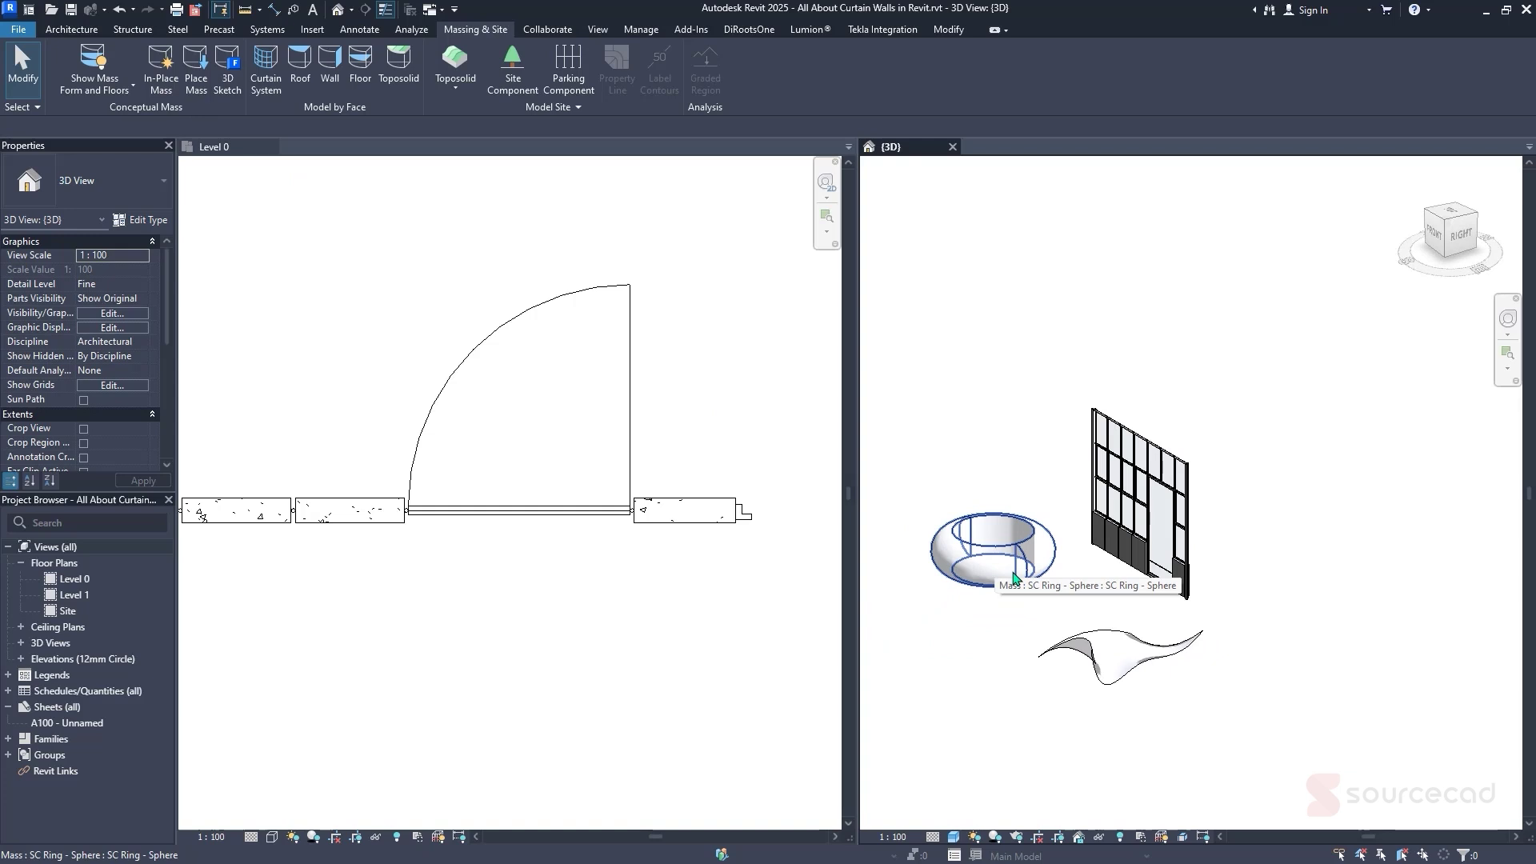
shift+middle_drag(1015, 577, 1048, 555)
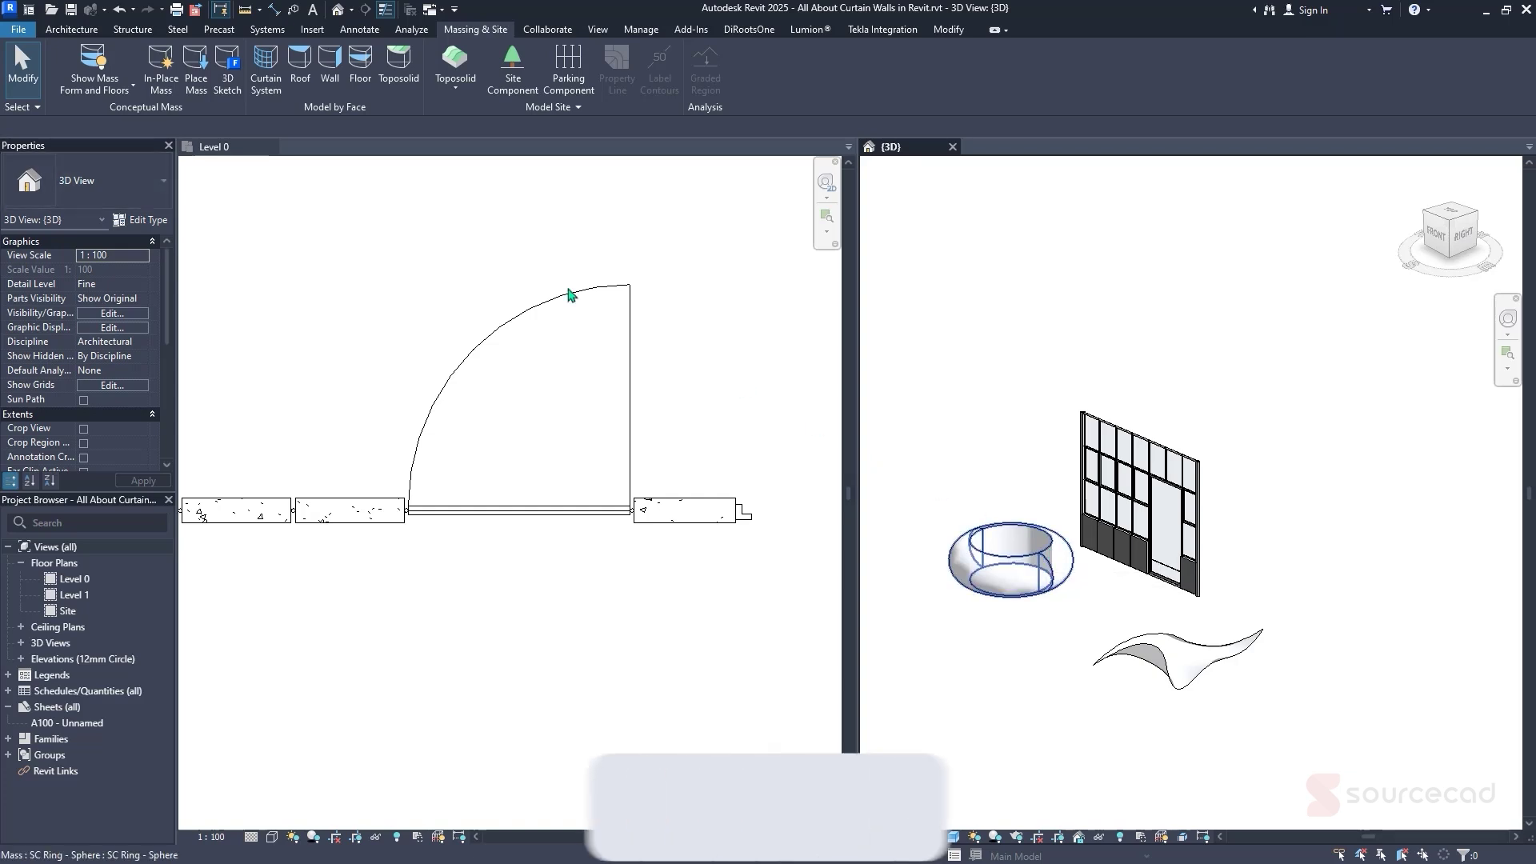
Create a Standard curtain system on the inner and outer faces of the ring-shaped mass, with 4 divisions on both grids
click(87, 31)
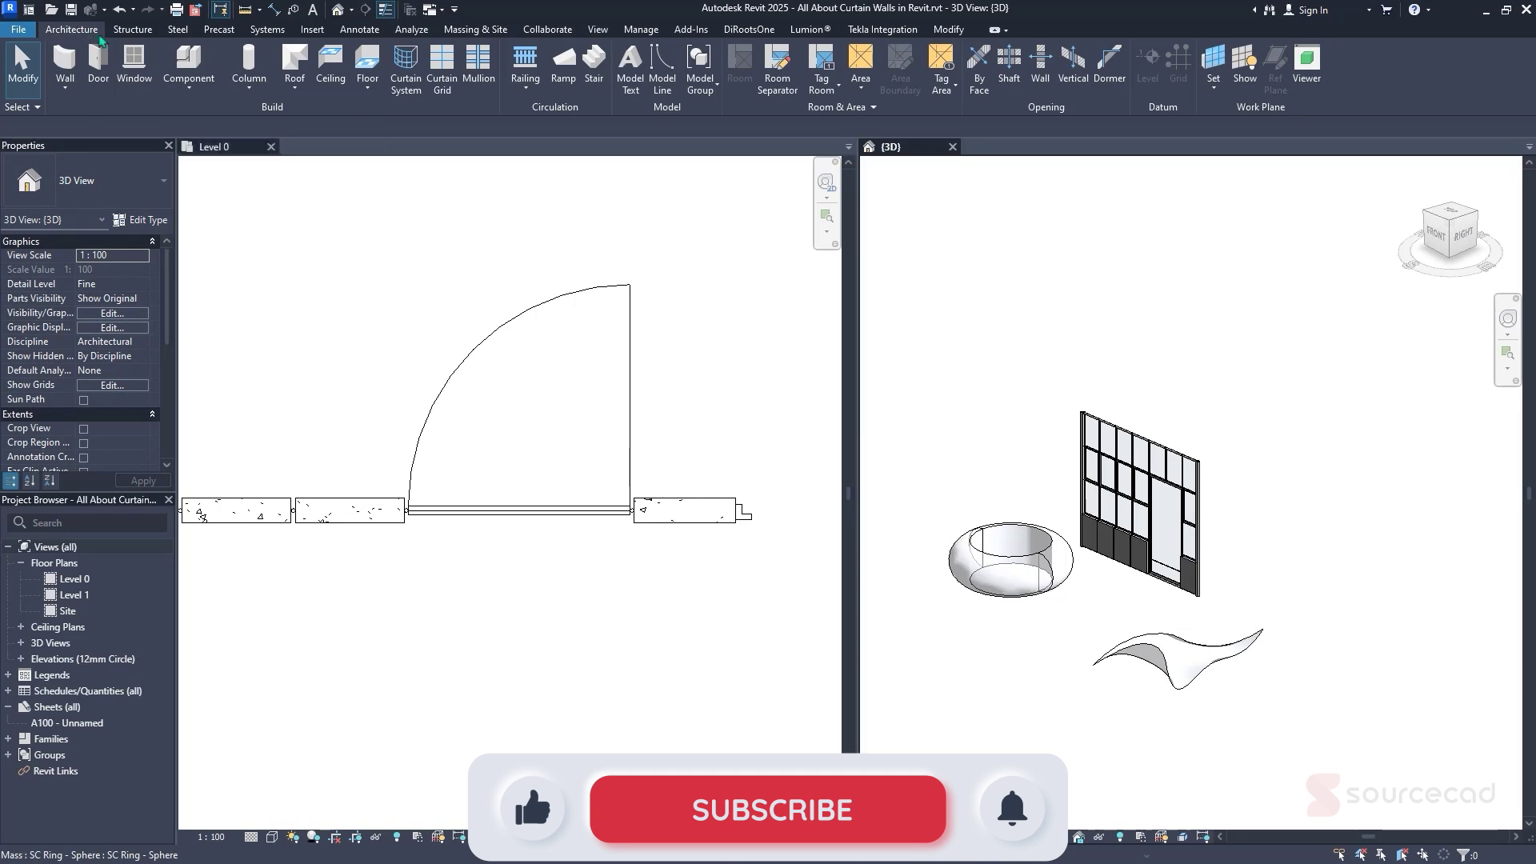
click(311, 113)
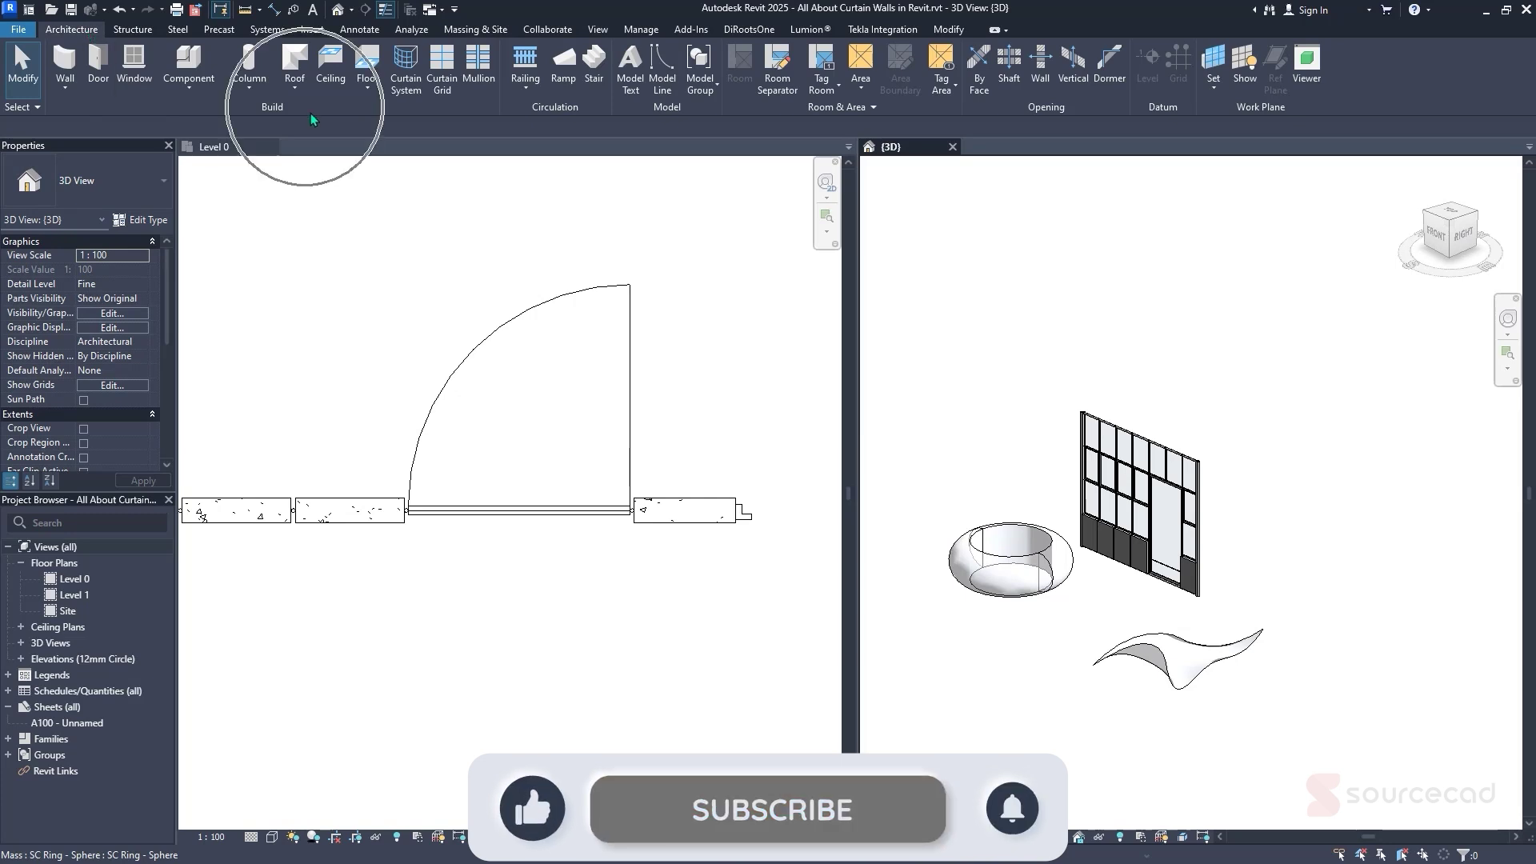
click(418, 95)
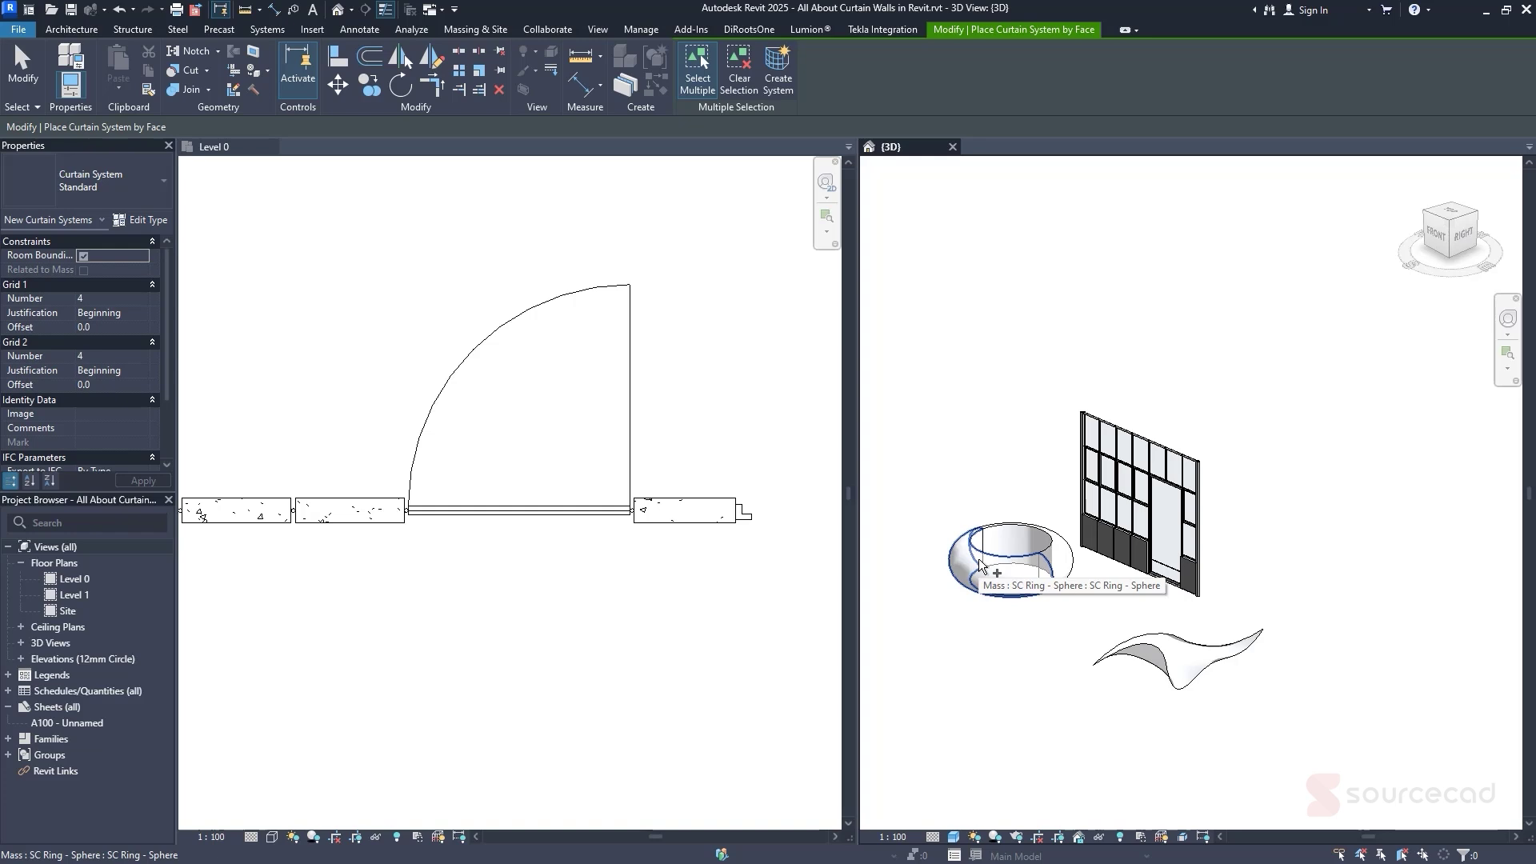
click(982, 564)
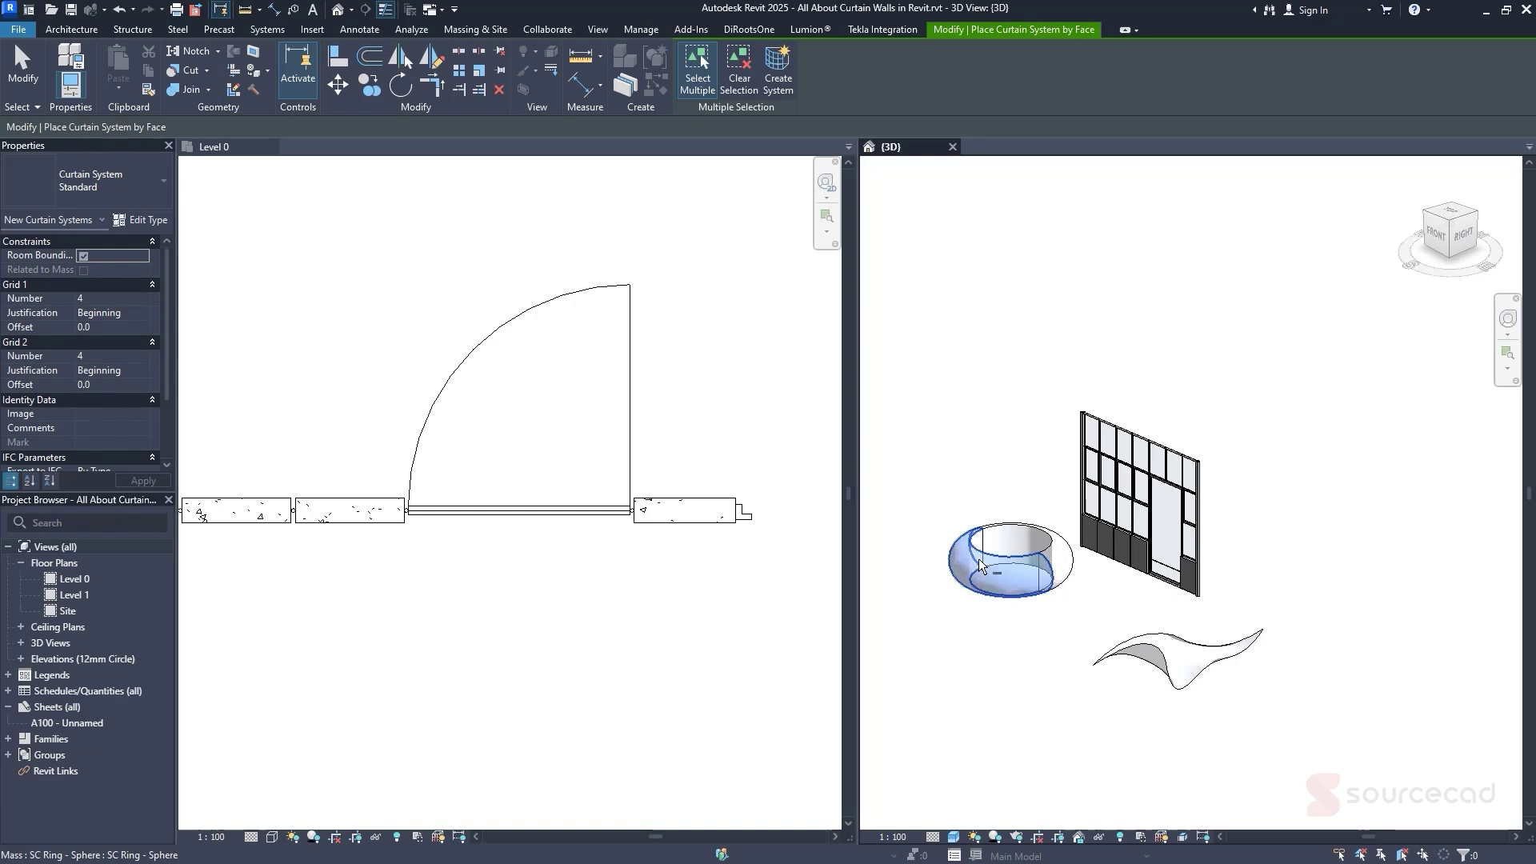
click(1053, 546)
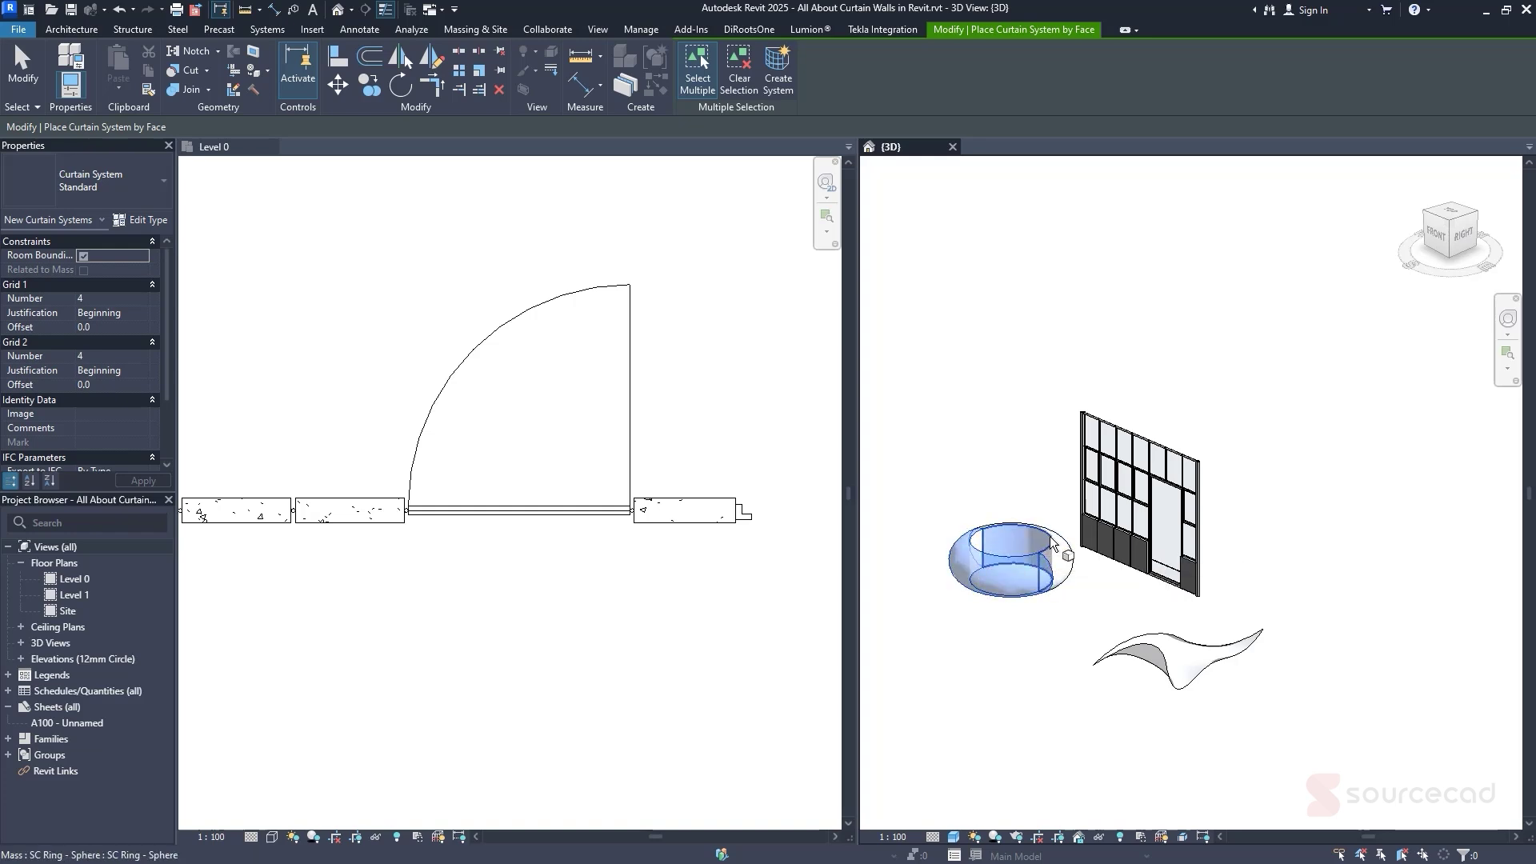
click(1053, 547)
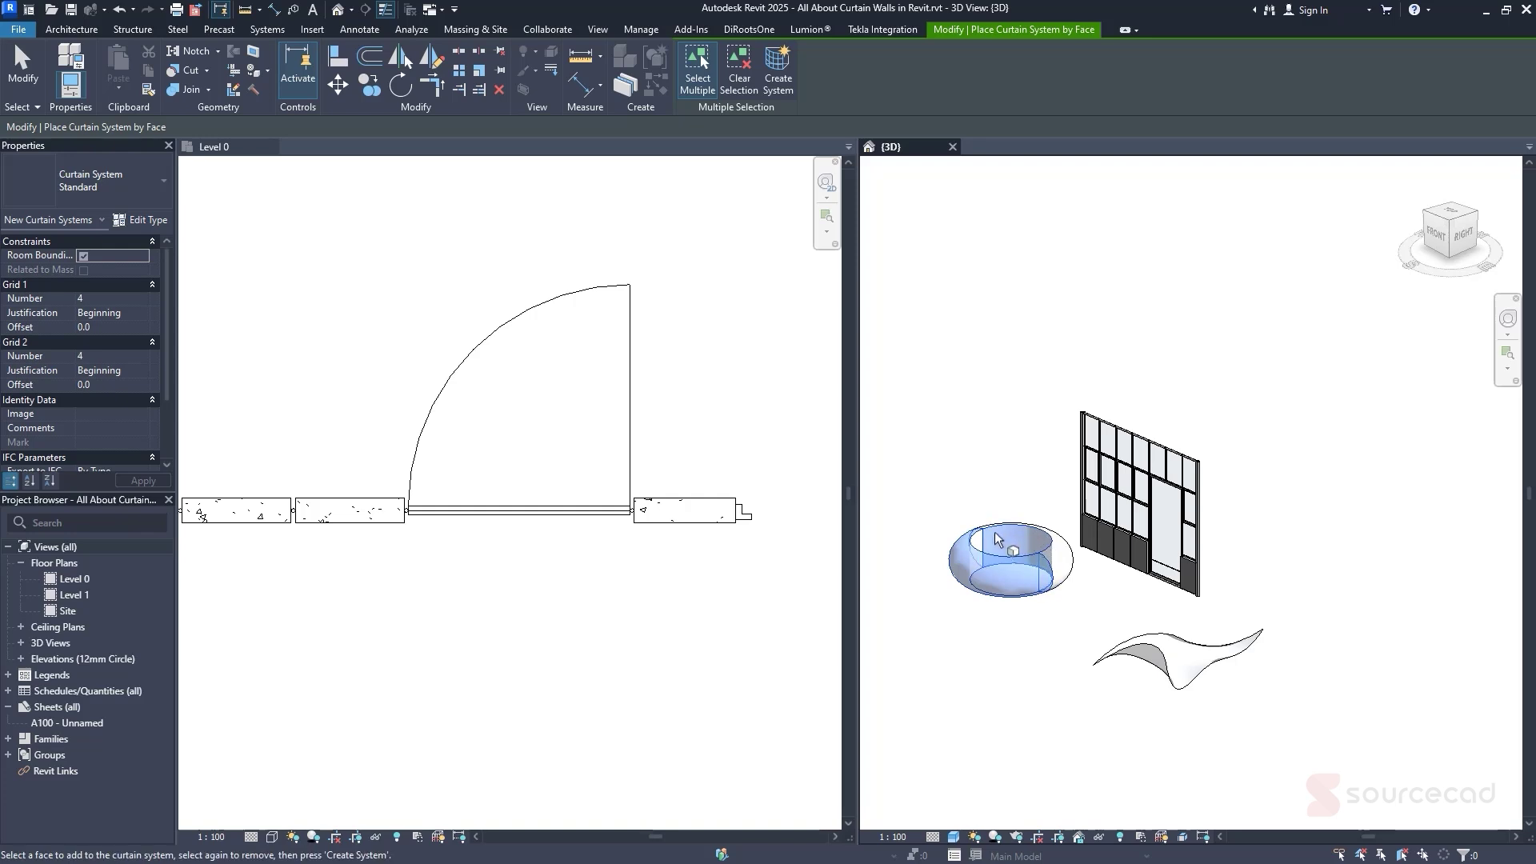
click(1047, 544)
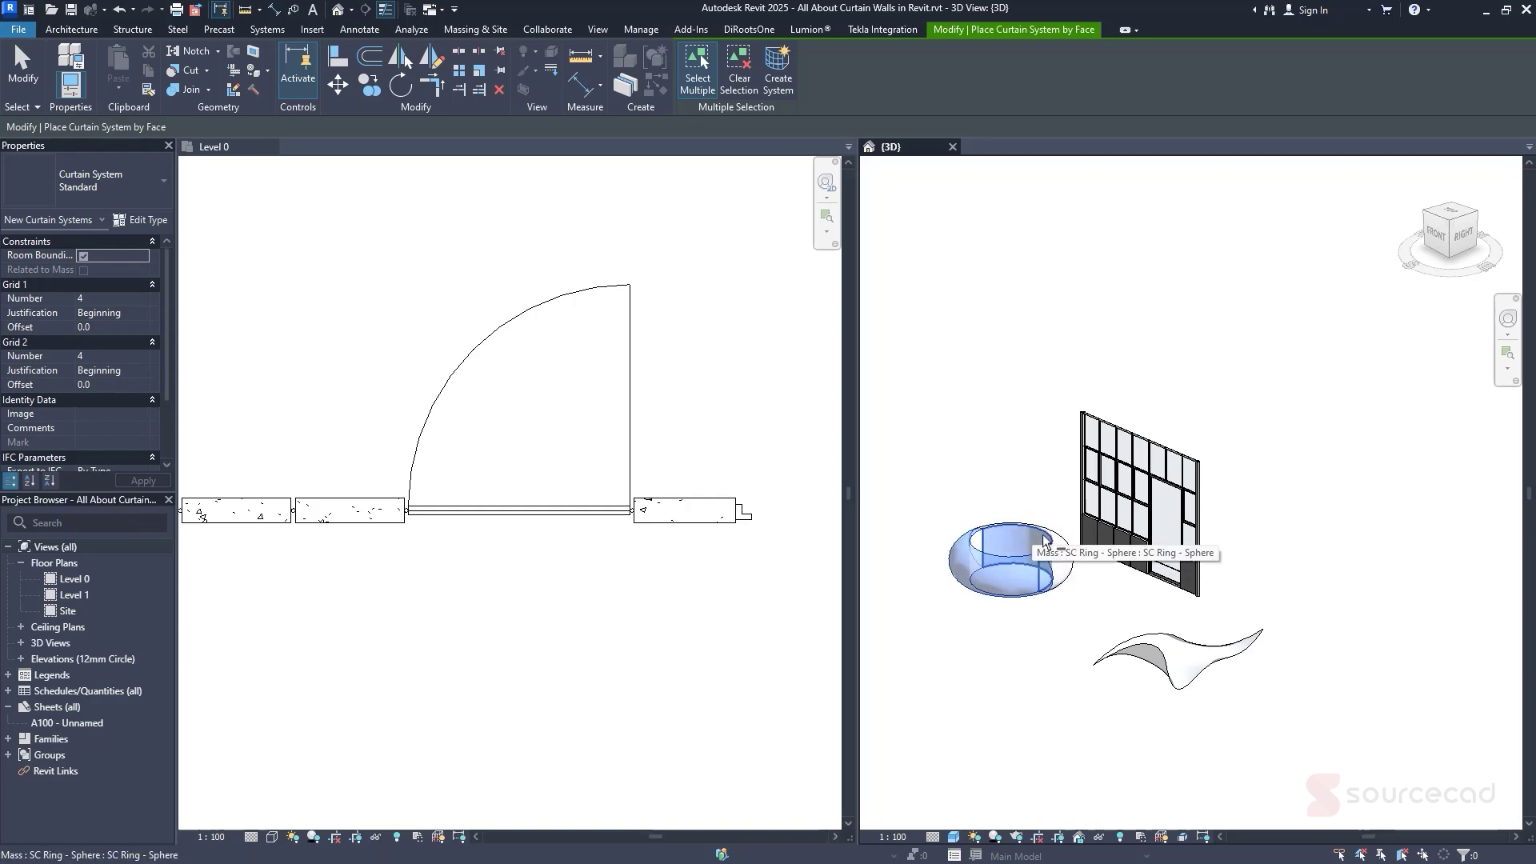
click(1034, 532)
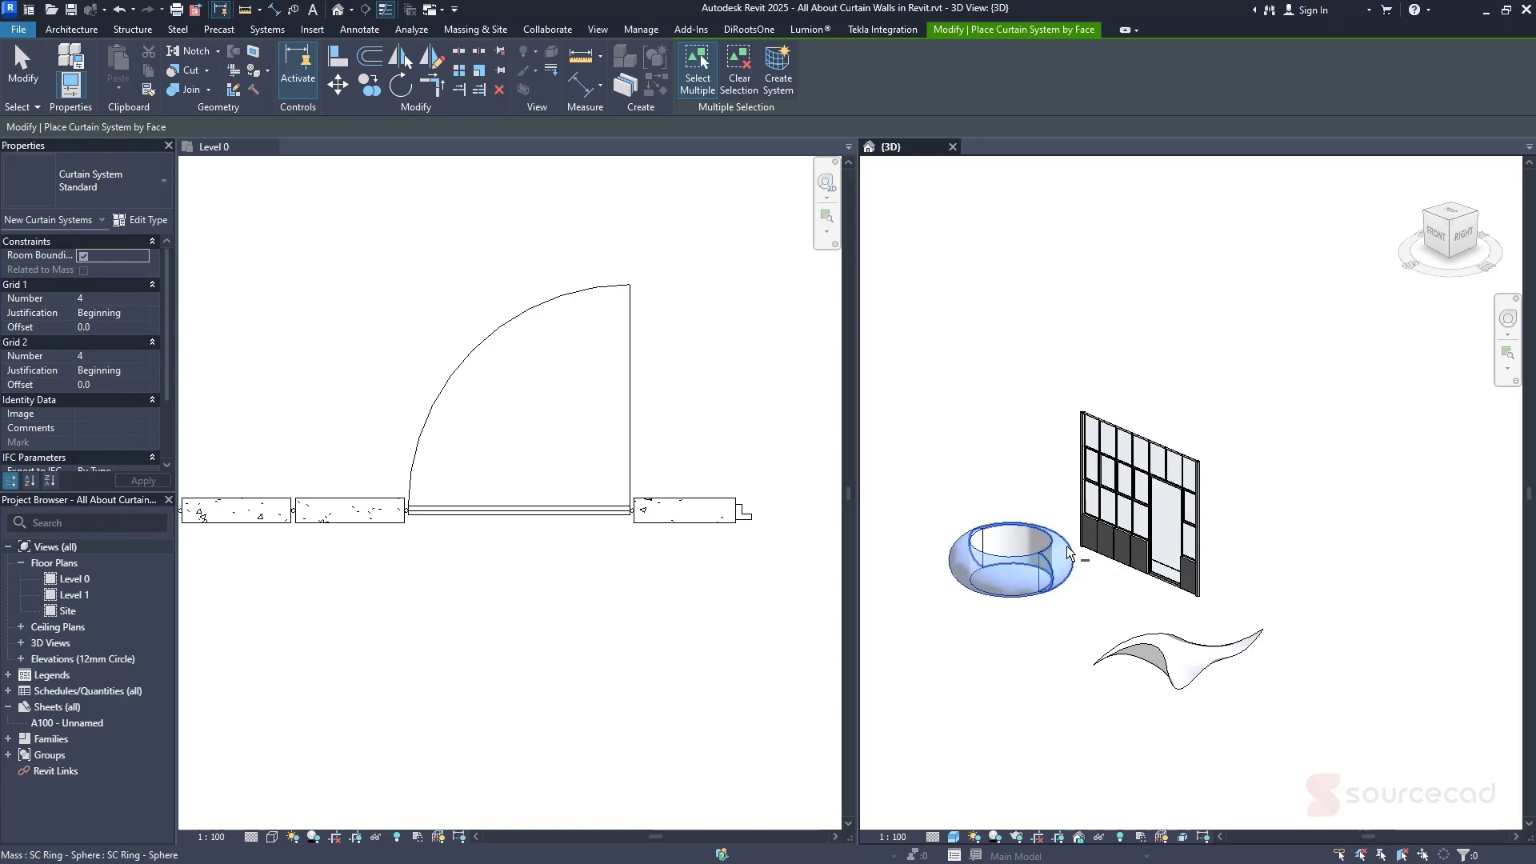
click(789, 93)
scroll(1015, 565, up, 5)
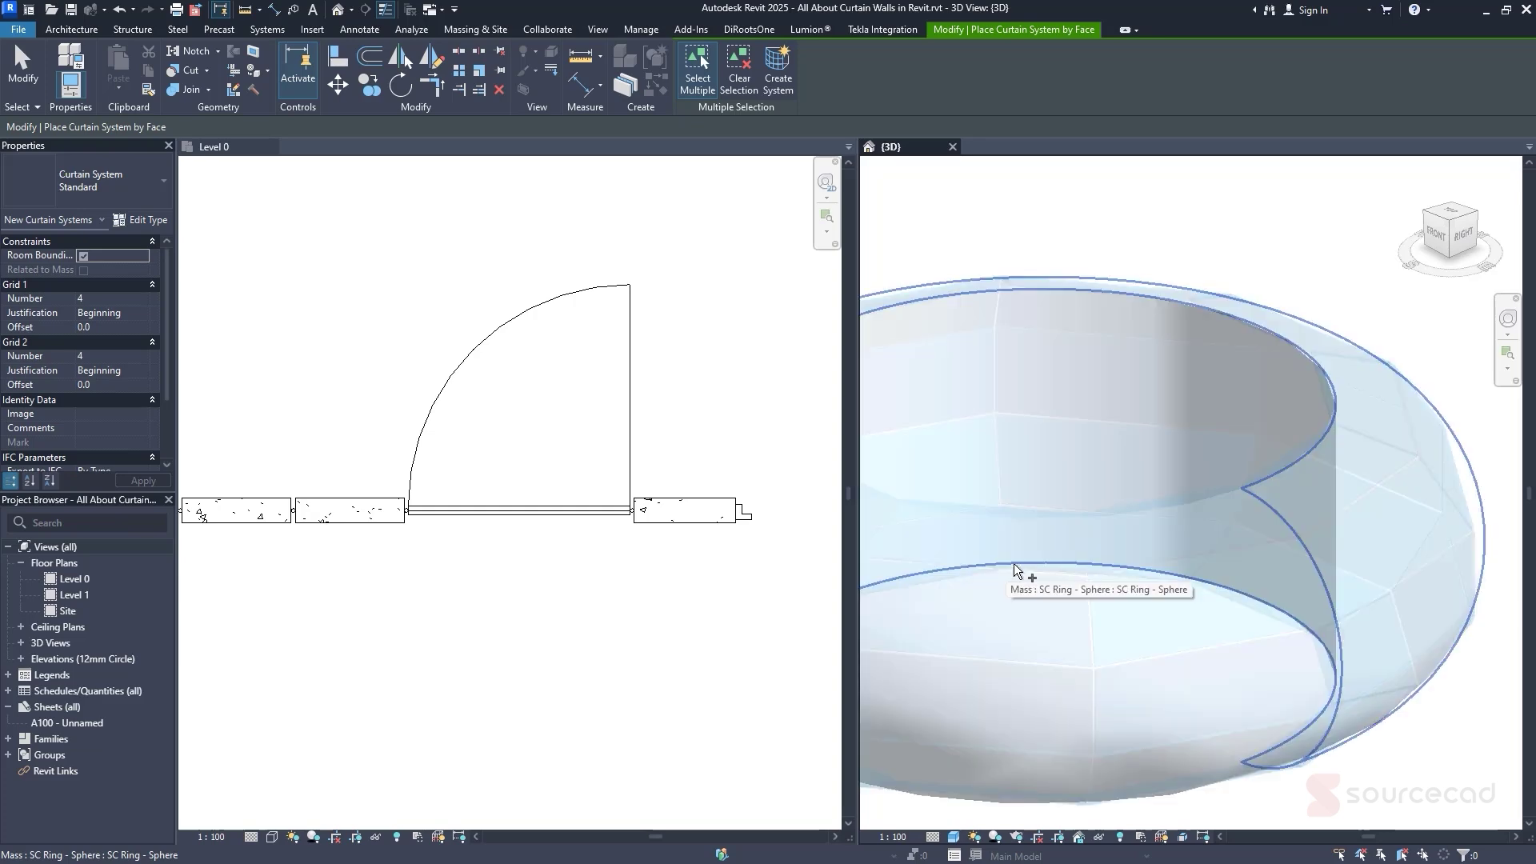
middle_drag(1014, 565, 1027, 576)
shift+middle_drag(1026, 577, 1067, 489)
key(Escape)
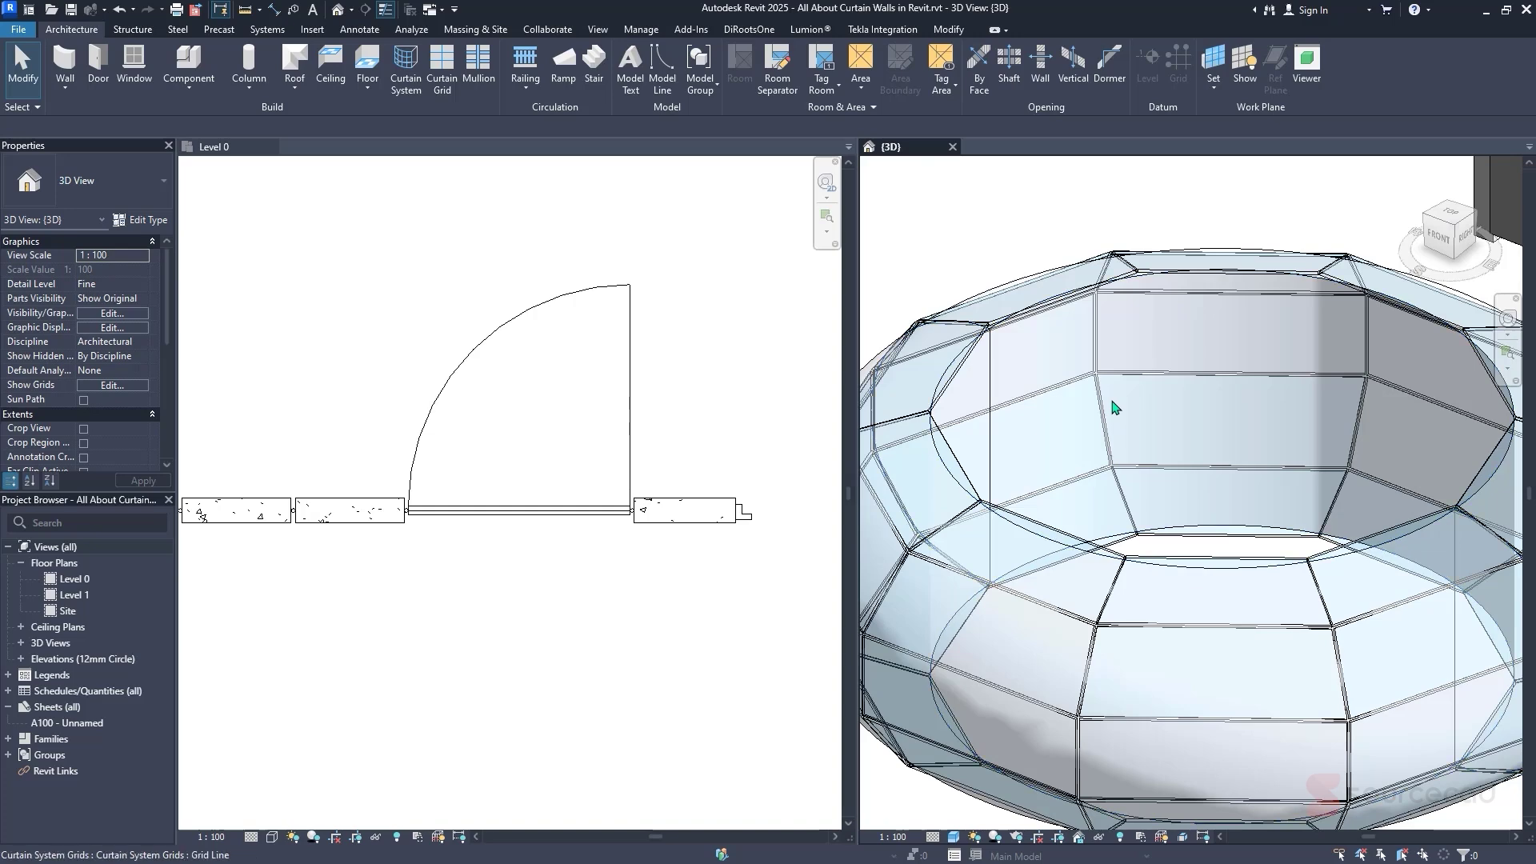
key(Escape)
Switch the mass display back to Show Mass by View Settings, hiding the mass forms
scroll(1112, 408, up, 10)
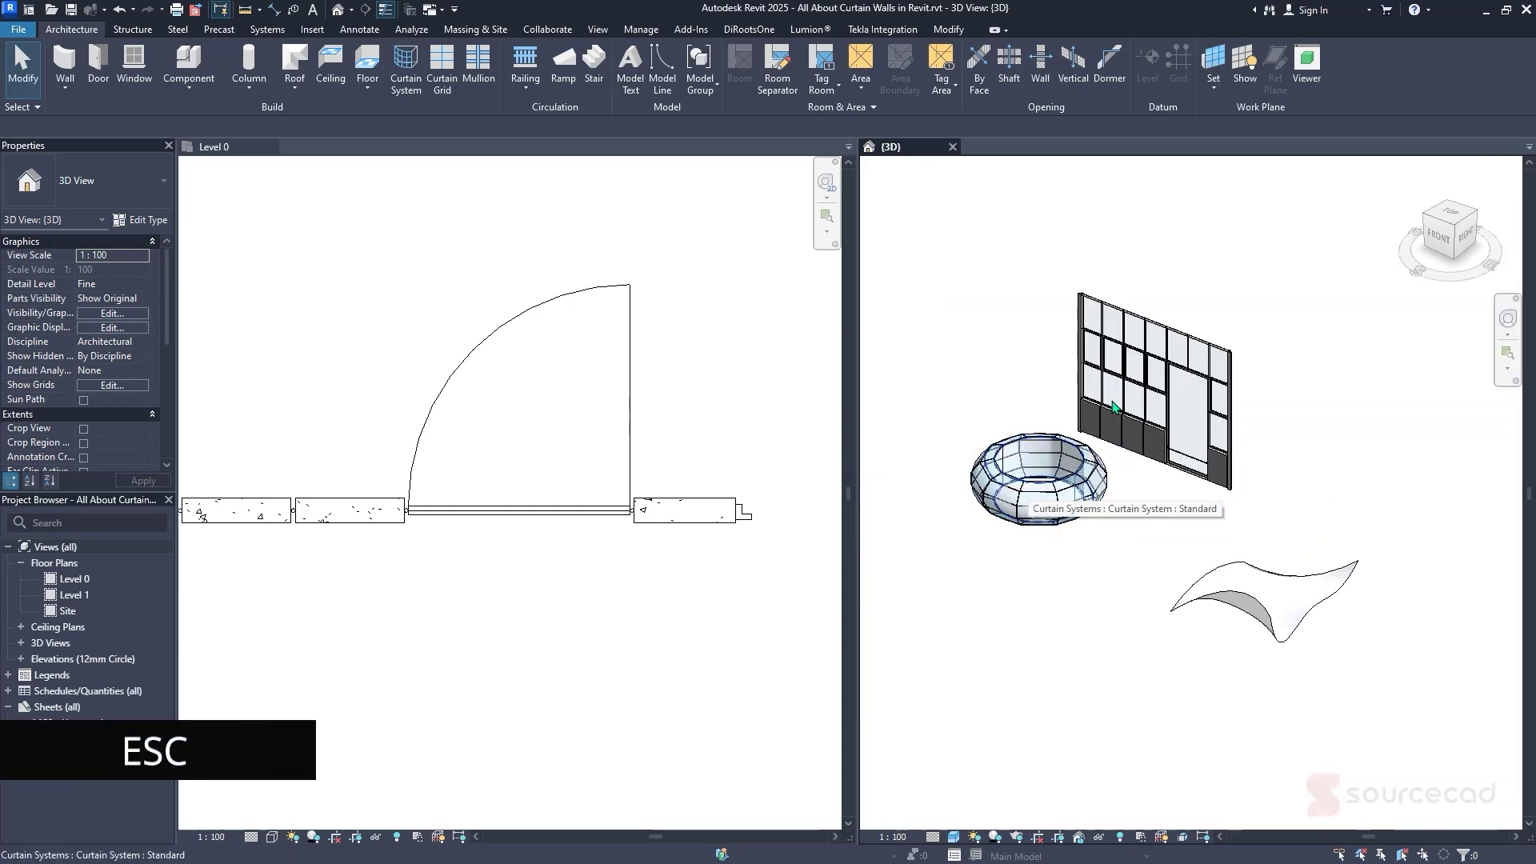
click(1061, 410)
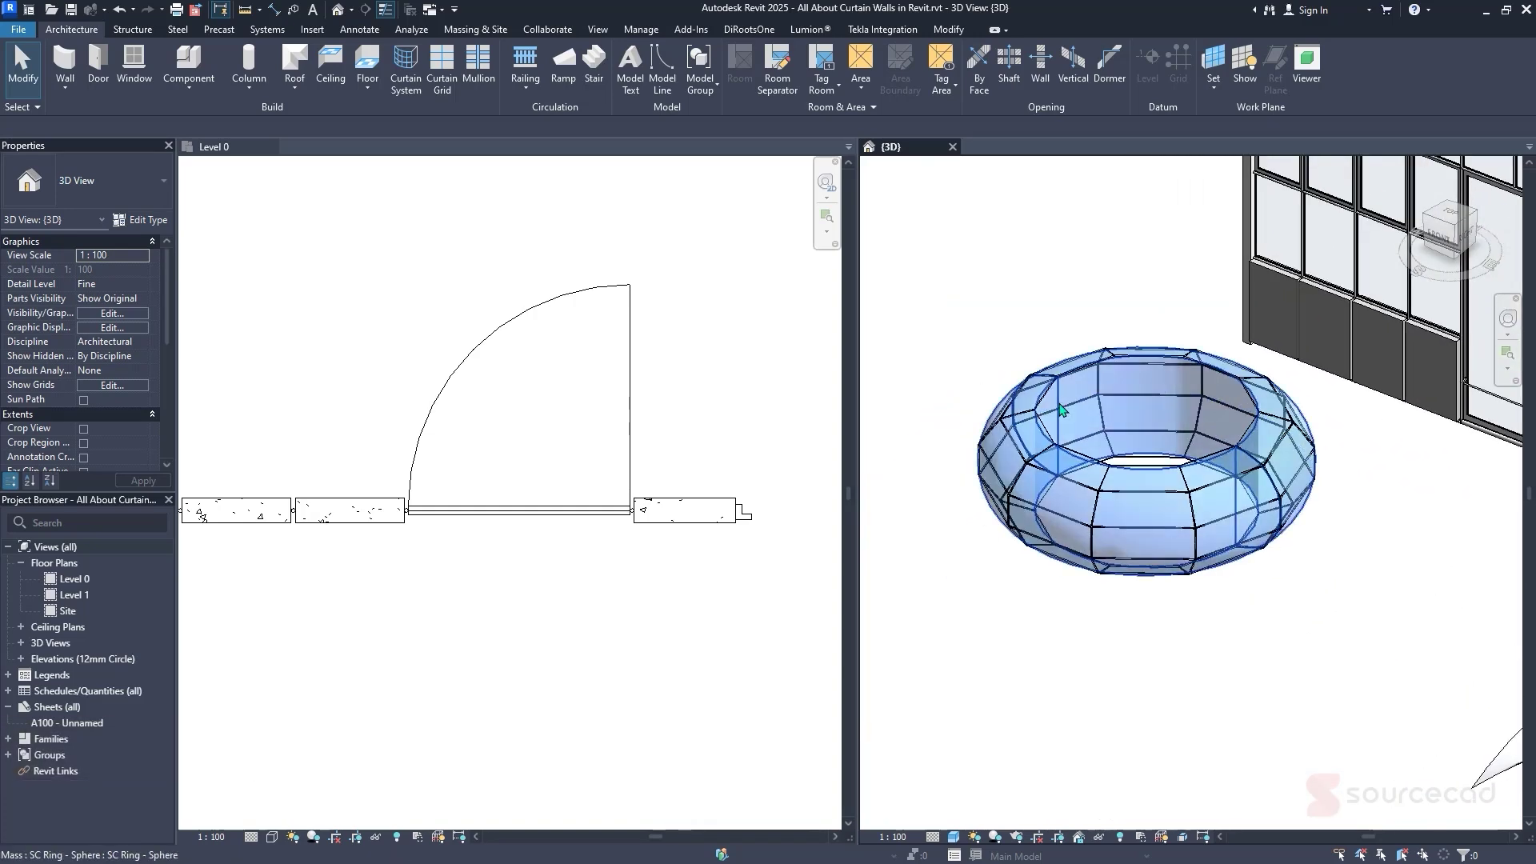
key(Escape)
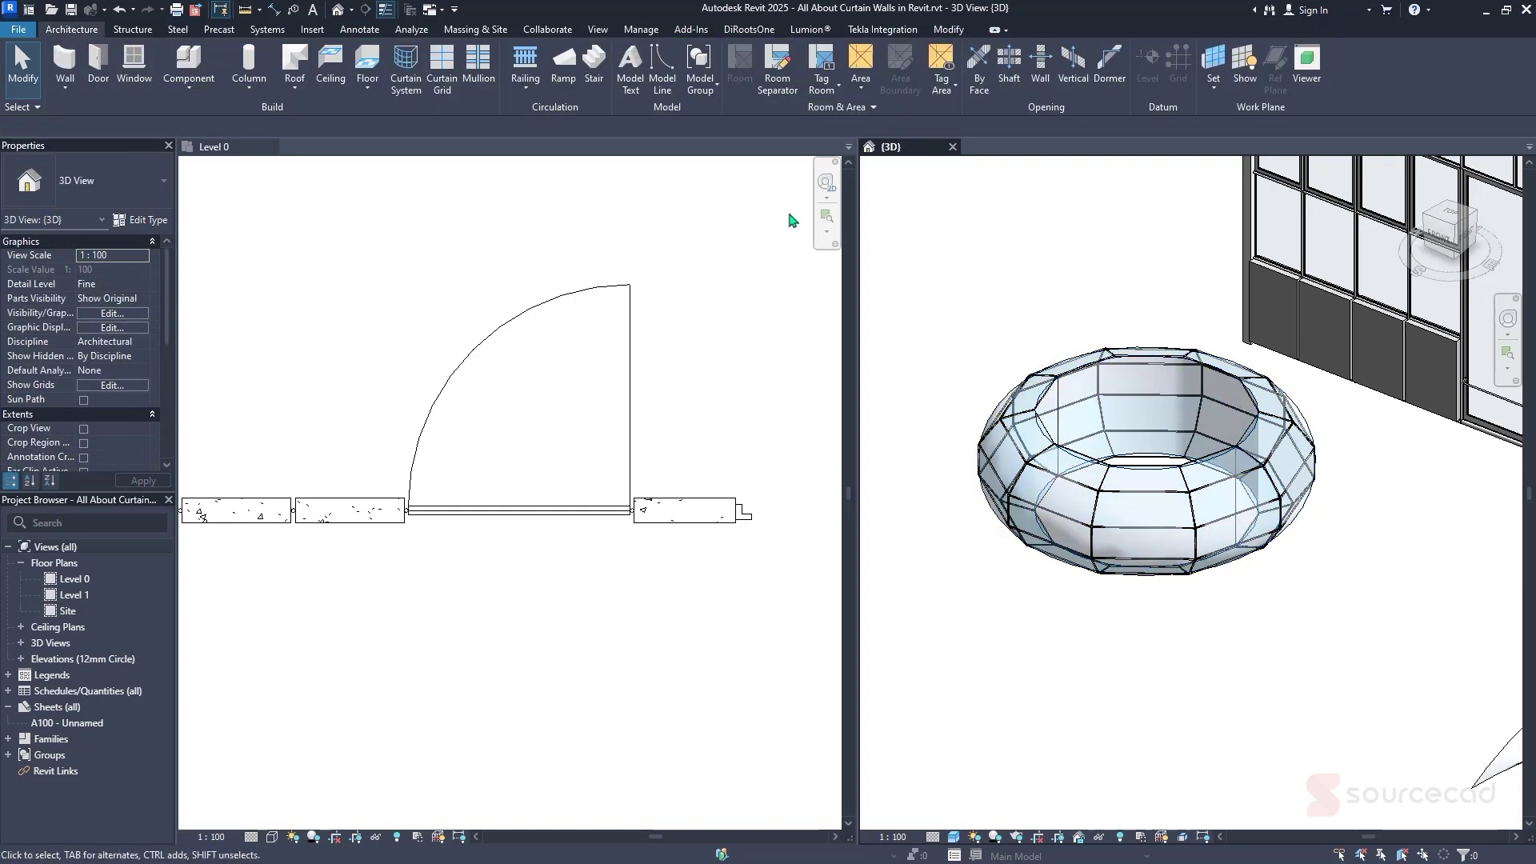
click(481, 30)
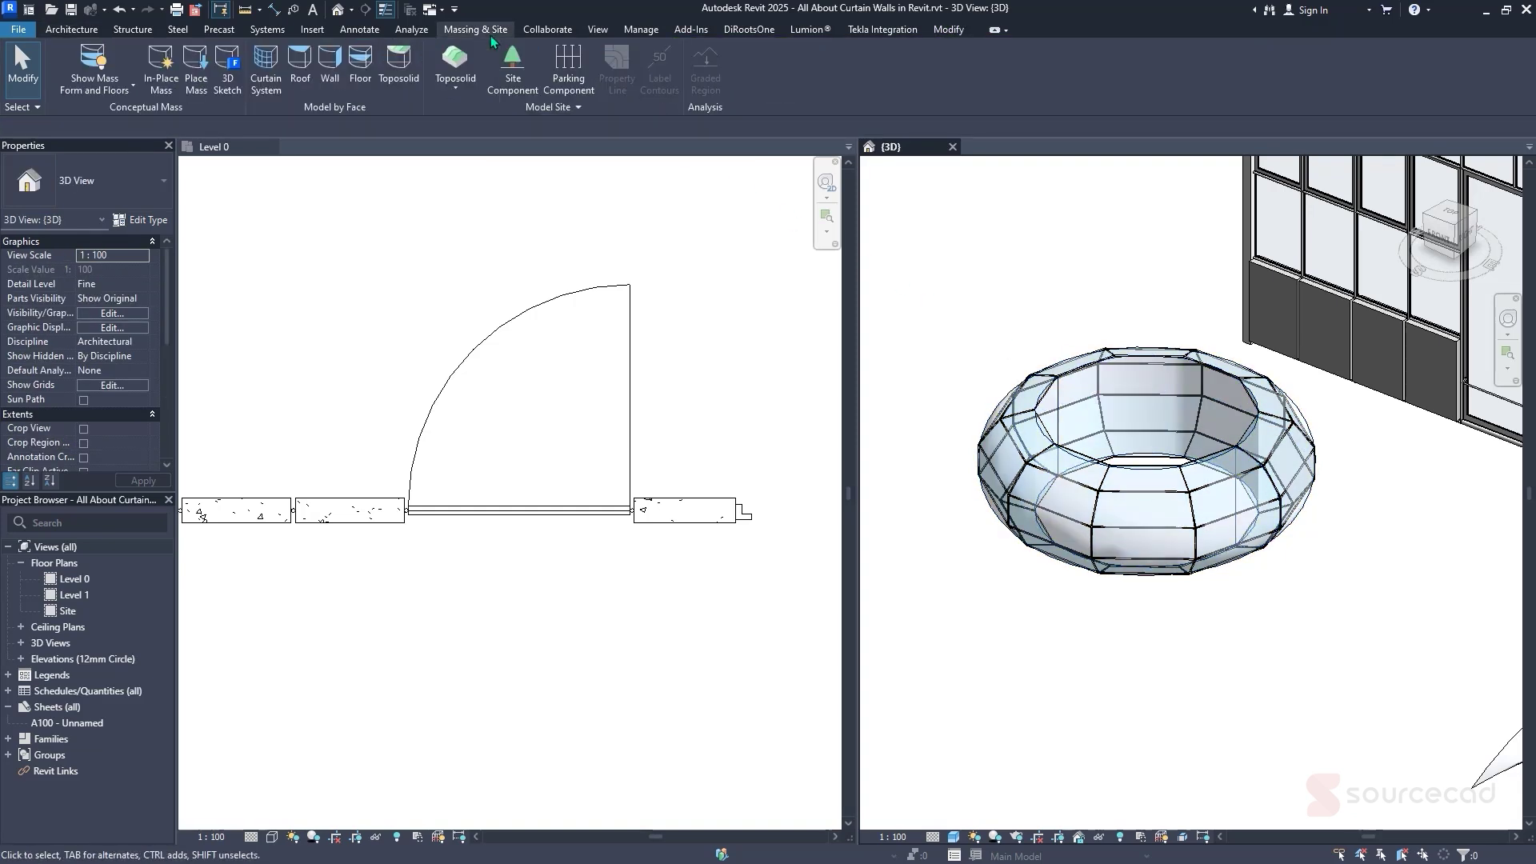
click(91, 59)
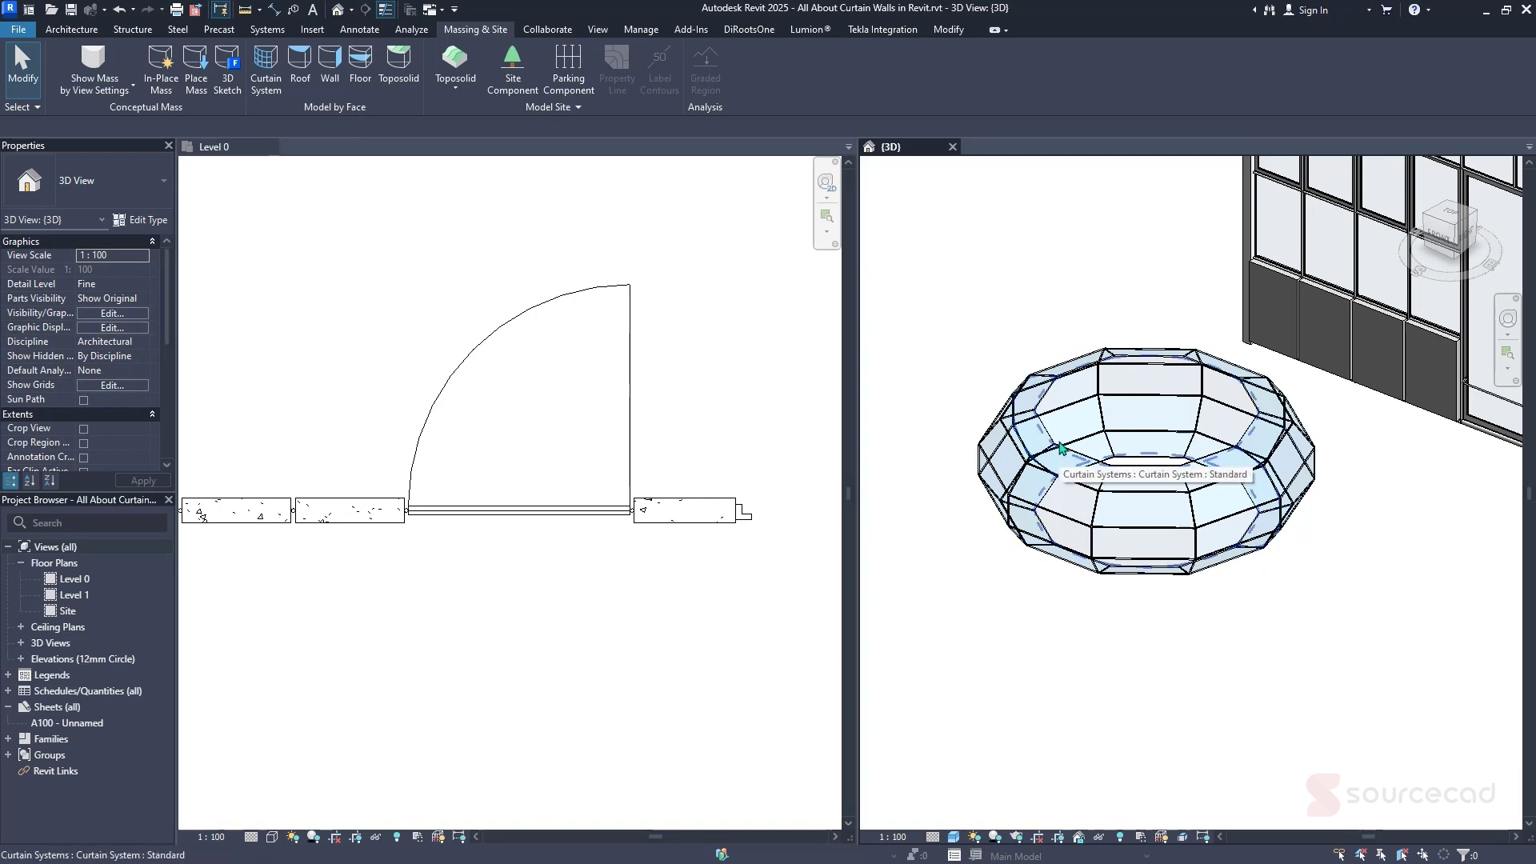
Edit the ring curtain system's type, setting Grid 1 to a Maximum Spacing layout with 500 mm spacing
click(1061, 446)
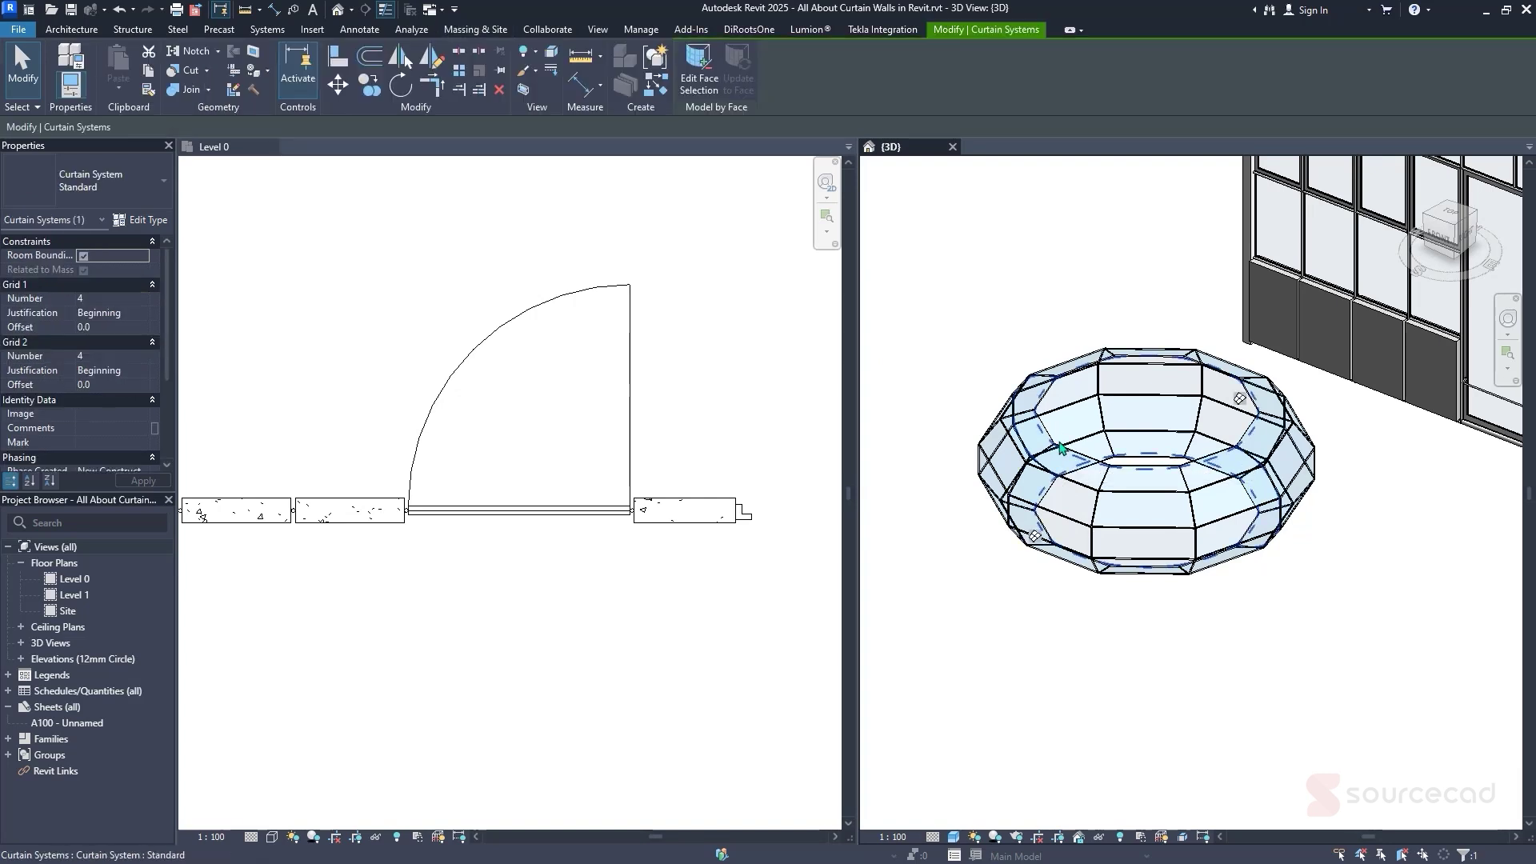
click(144, 222)
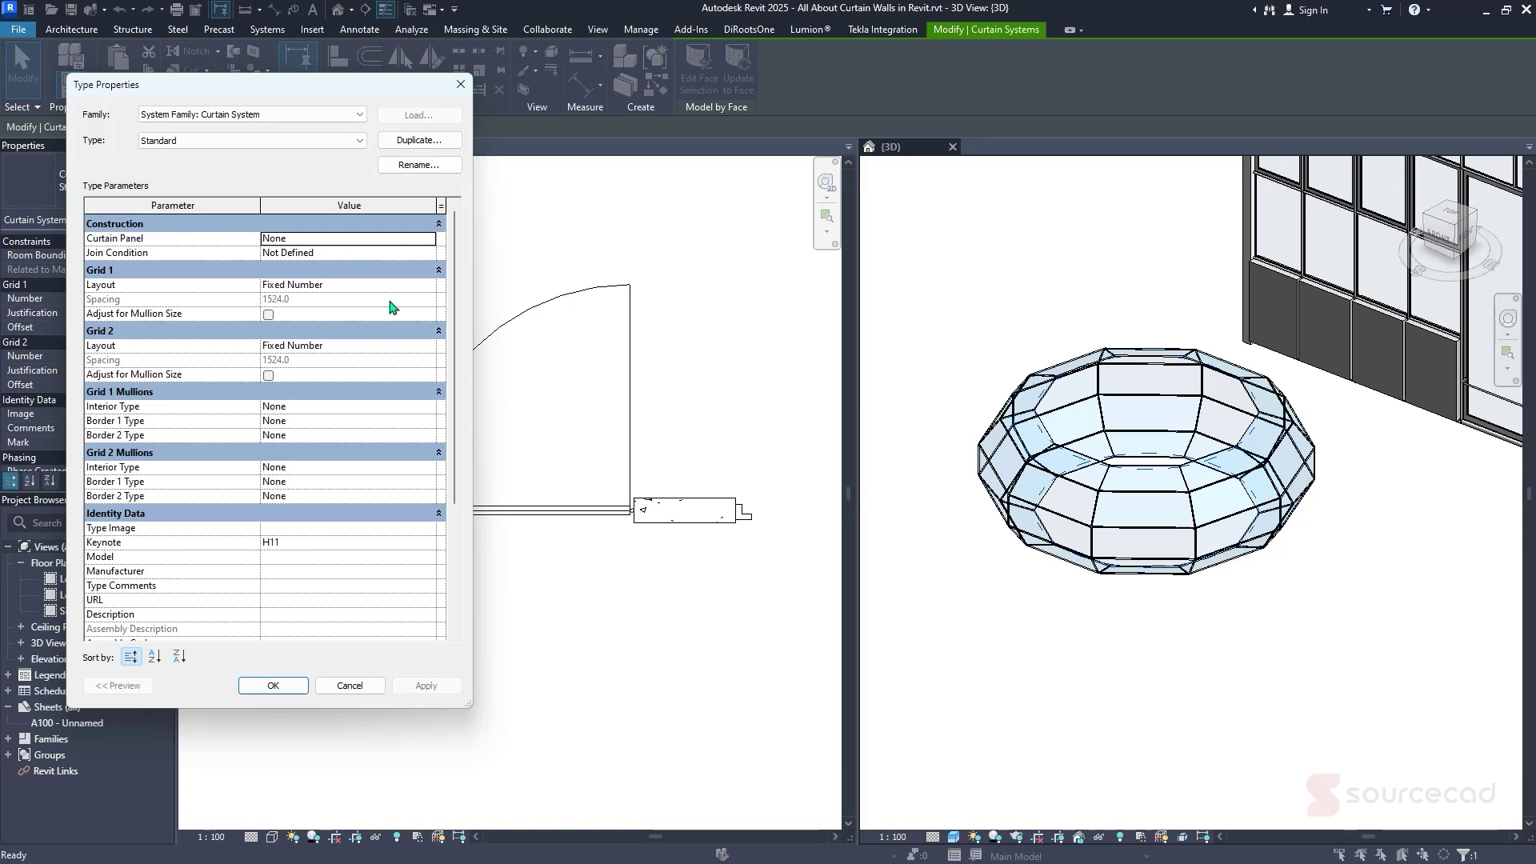
click(424, 289)
click(428, 288)
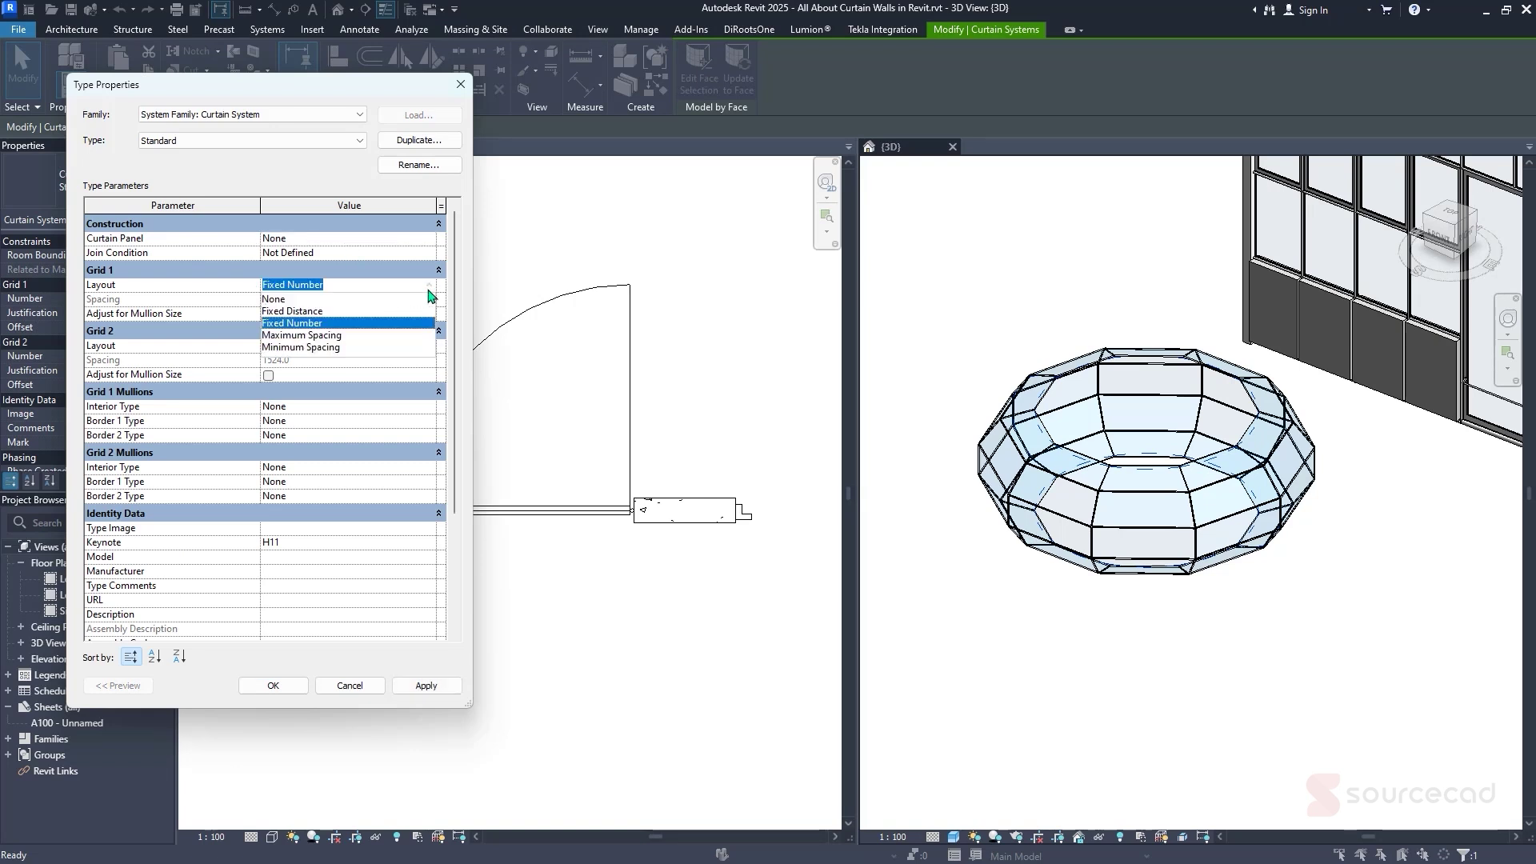
click(344, 335)
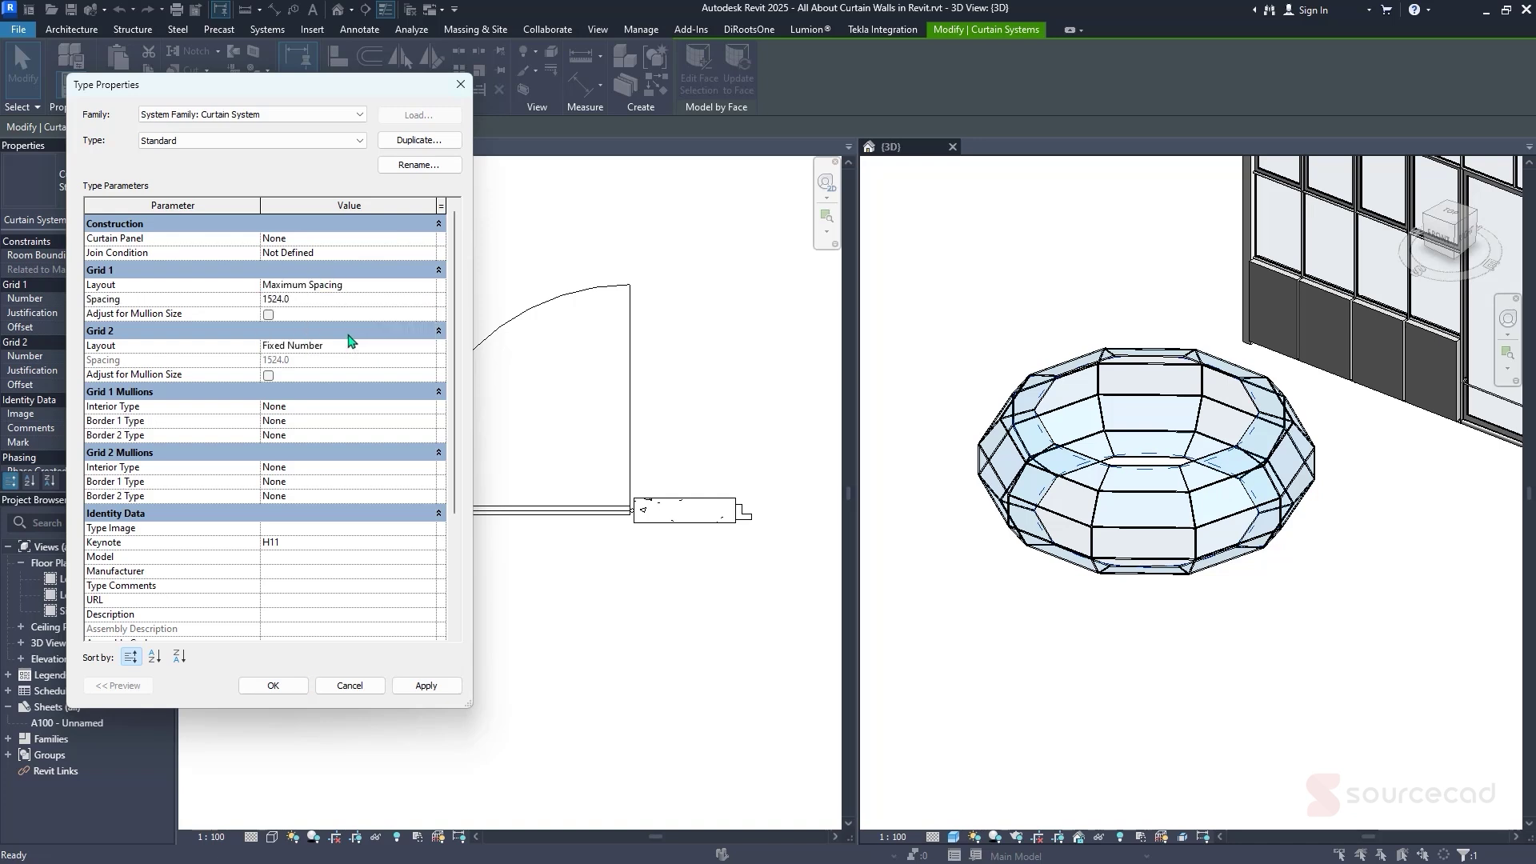
click(337, 299)
Set Grid 2 of the curtain system type to a Maximum Spacing layout with 1000 mm spacing
click(344, 345)
click(433, 347)
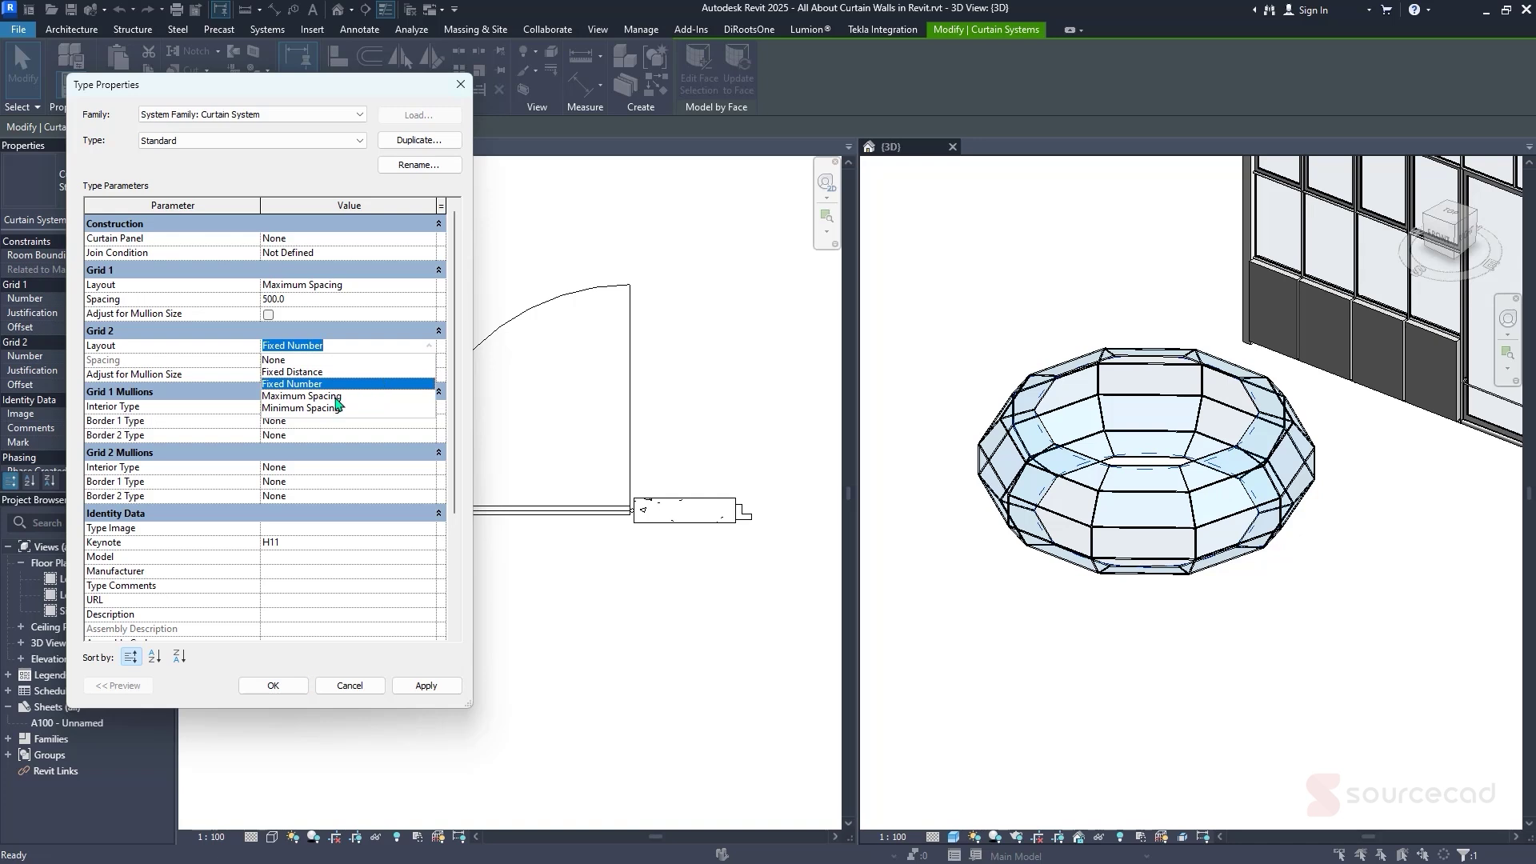
click(337, 397)
click(359, 361)
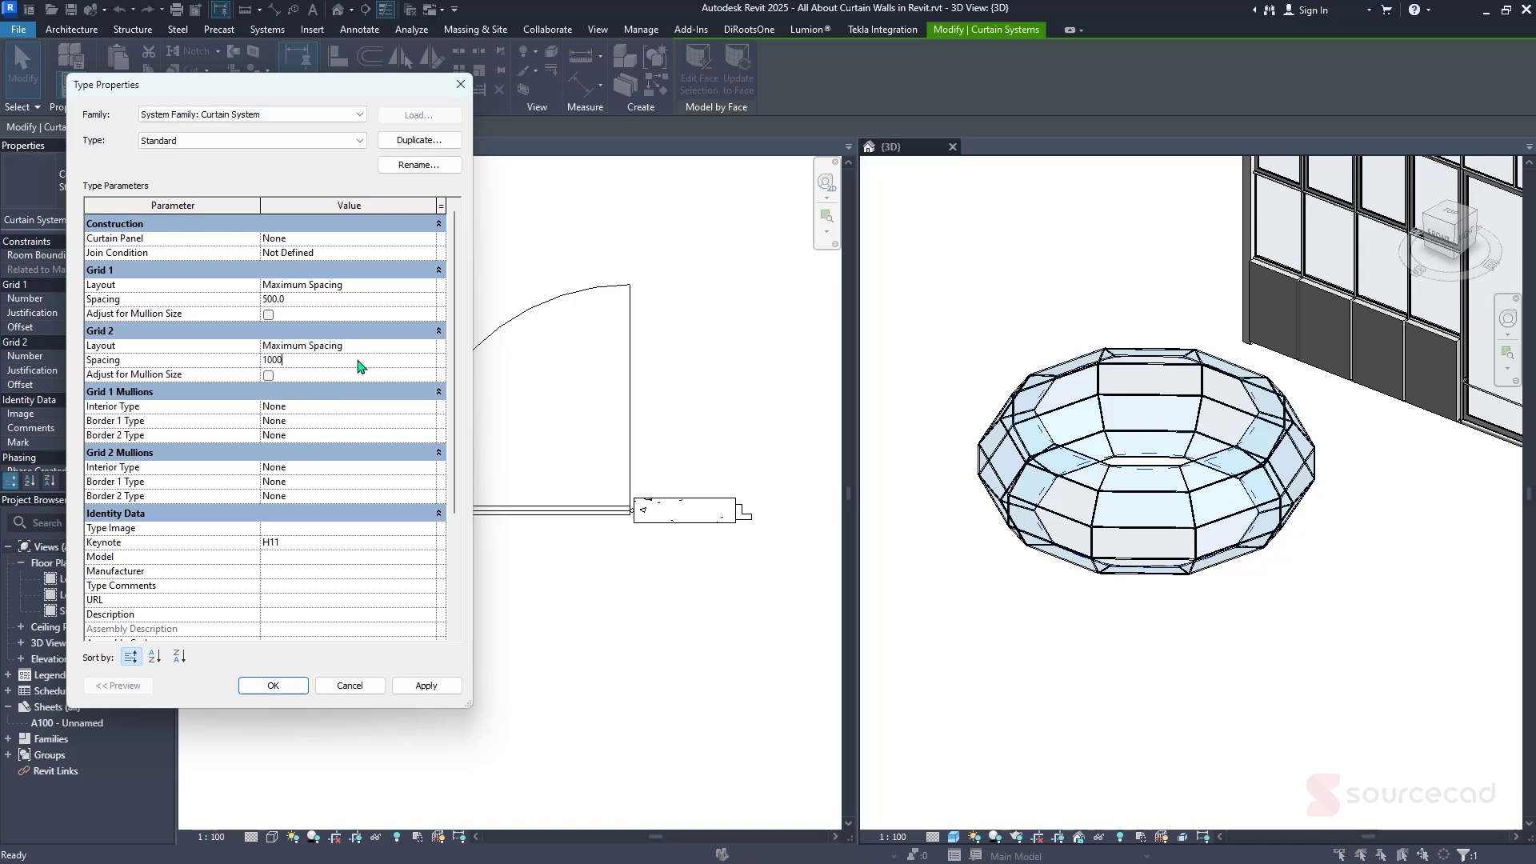
Set the Grid 1 mullions to Circular Mullion 25mm_Radius for the interior and Circular Mullion 50mm_Radius for both borders
click(430, 410)
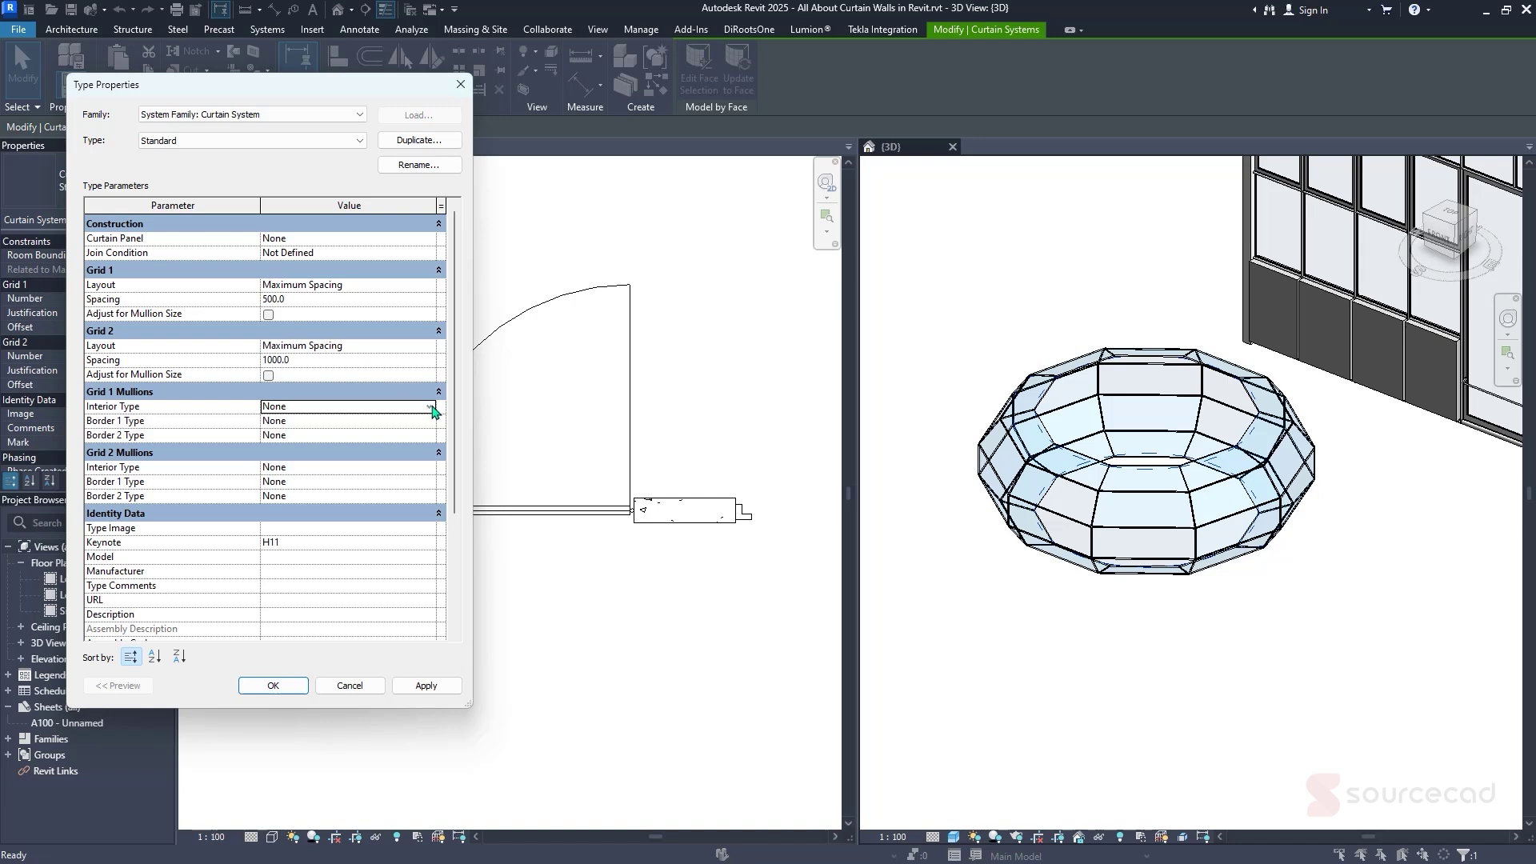
click(430, 412)
click(385, 433)
click(429, 421)
click(429, 422)
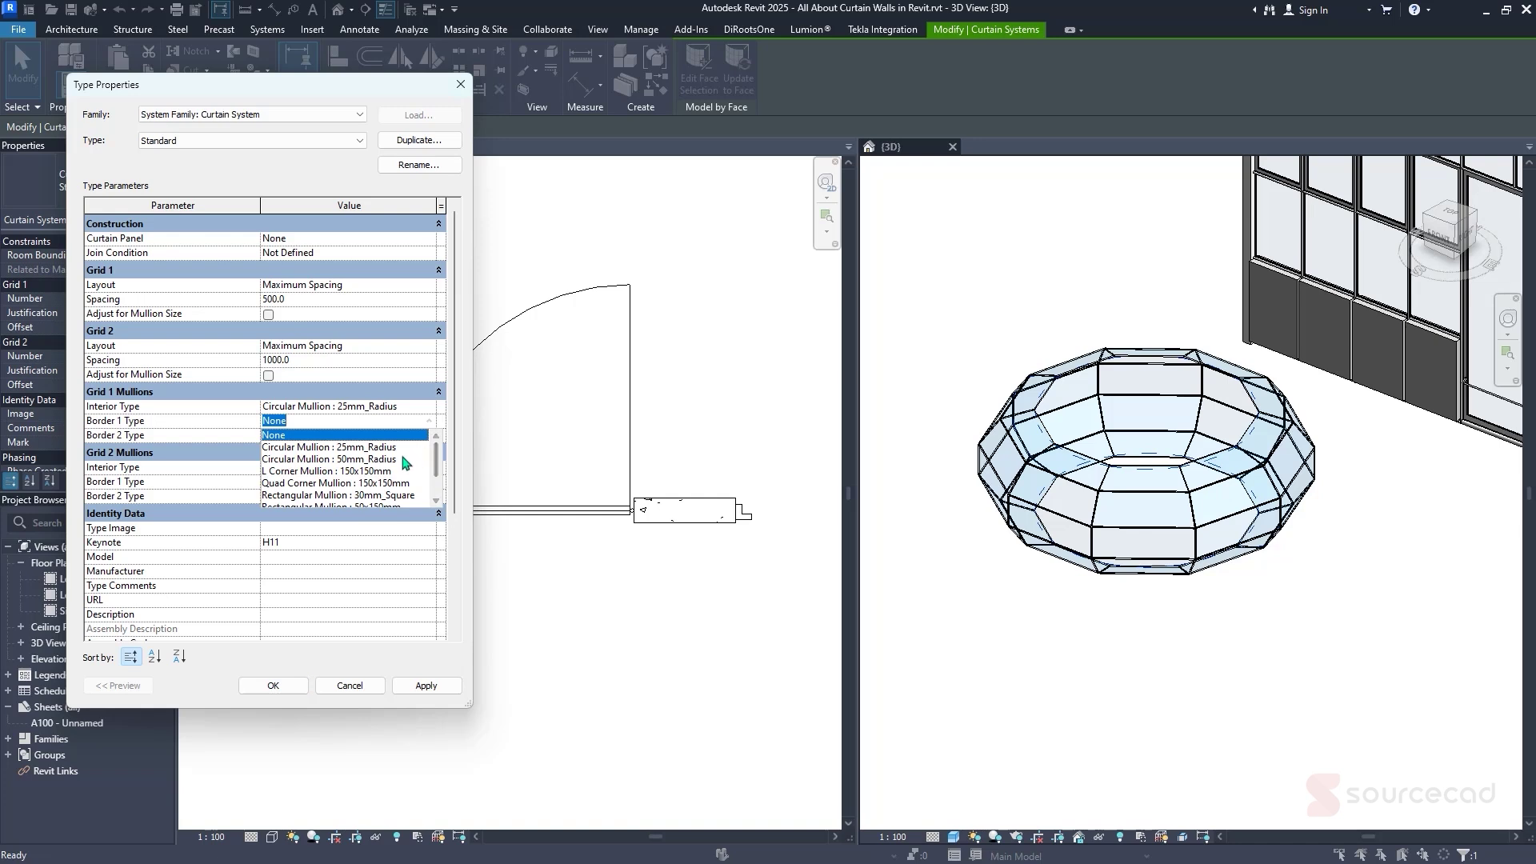
click(392, 459)
click(430, 435)
click(429, 436)
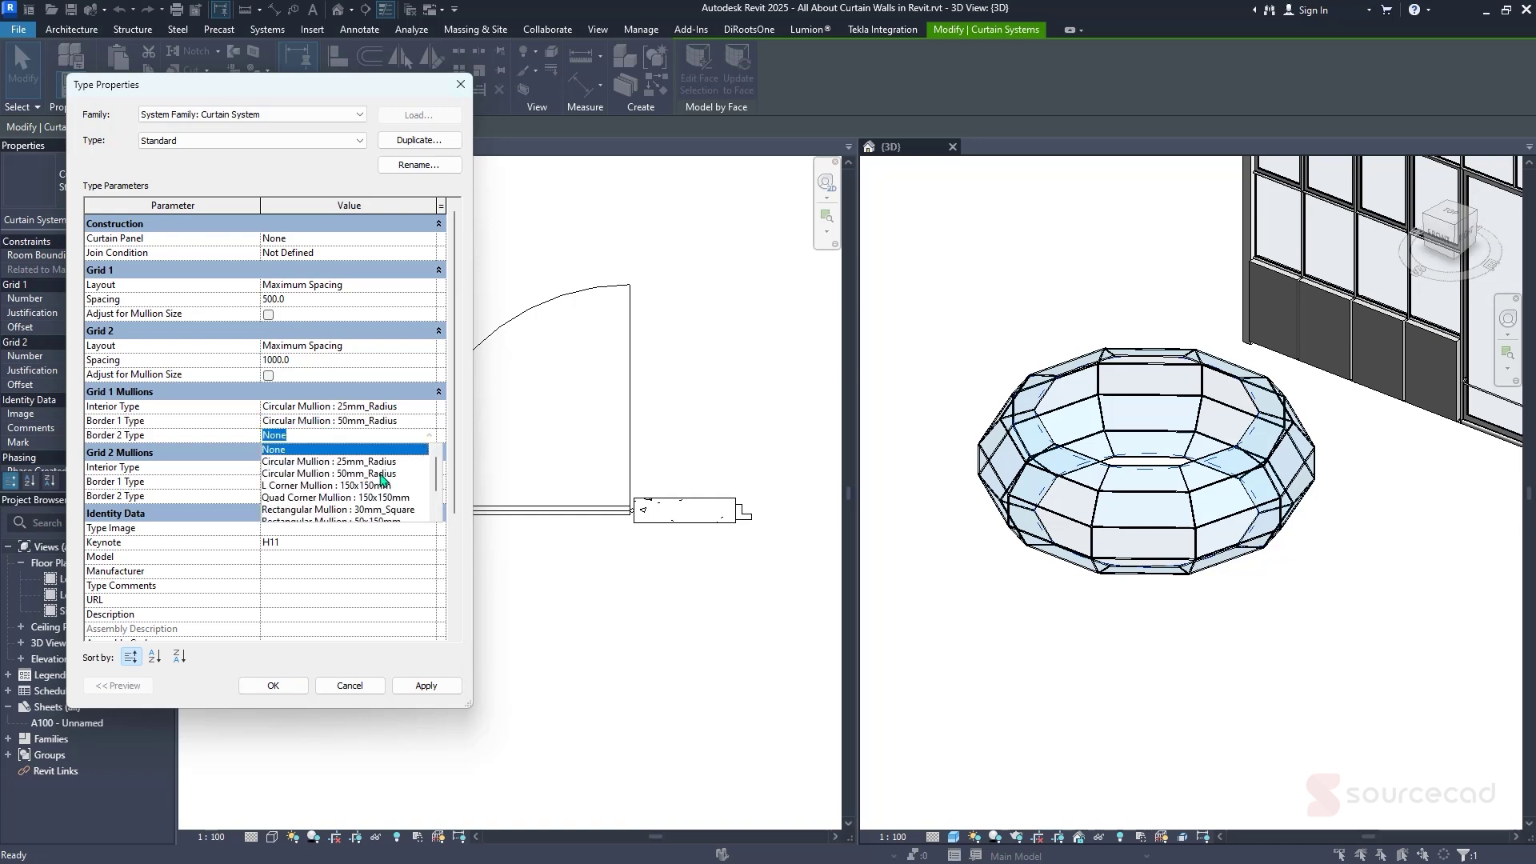
click(381, 474)
Set the Grid 2 mullions to Circular Mullion 25mm_Radius for the interior and 50mm_Radius for both borders, and apply them
click(428, 468)
click(428, 469)
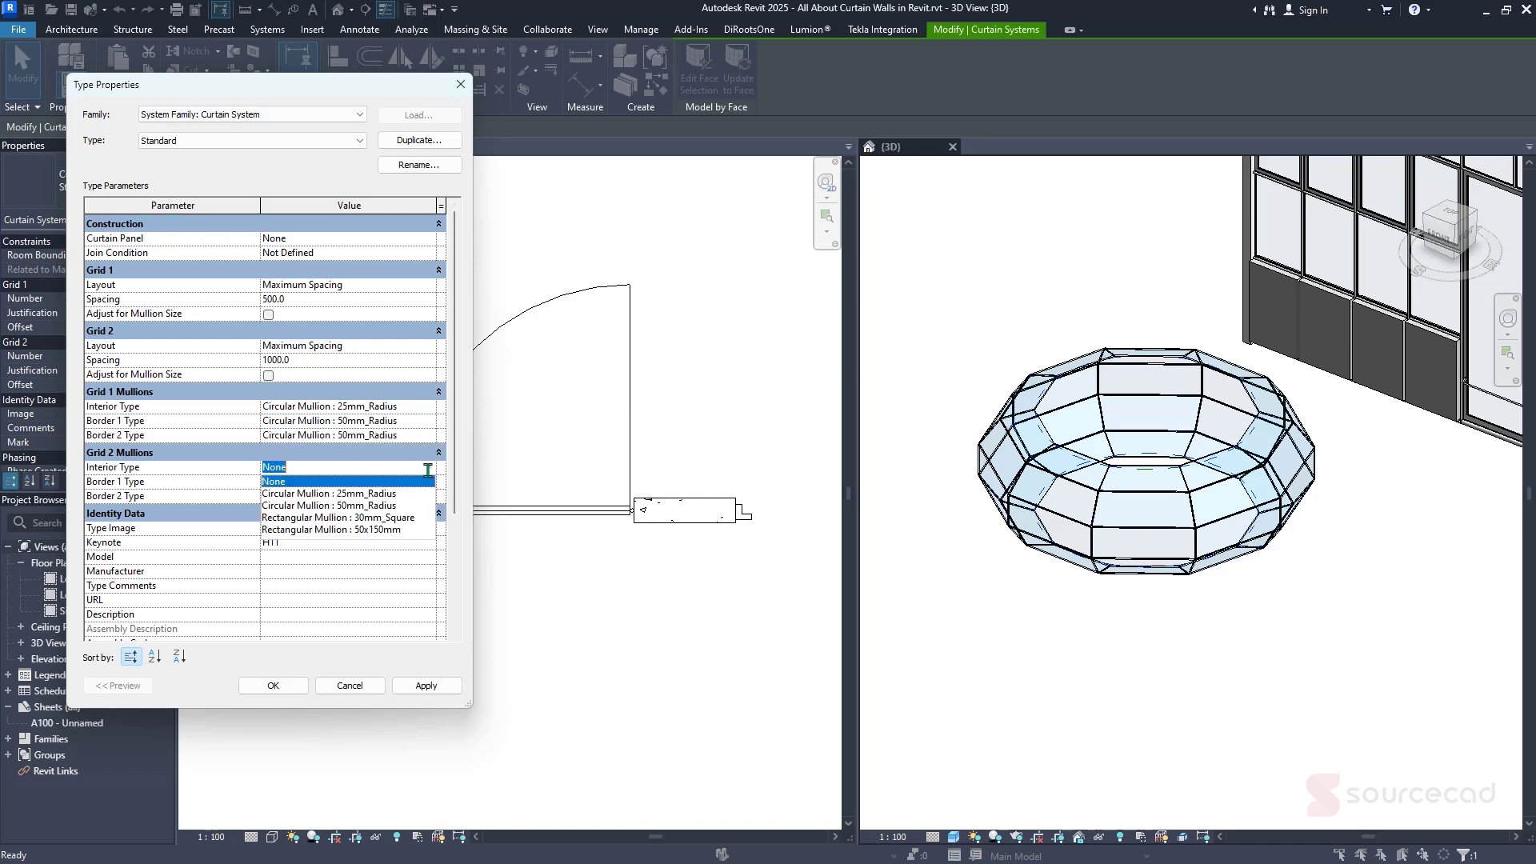
click(391, 495)
click(427, 482)
click(428, 482)
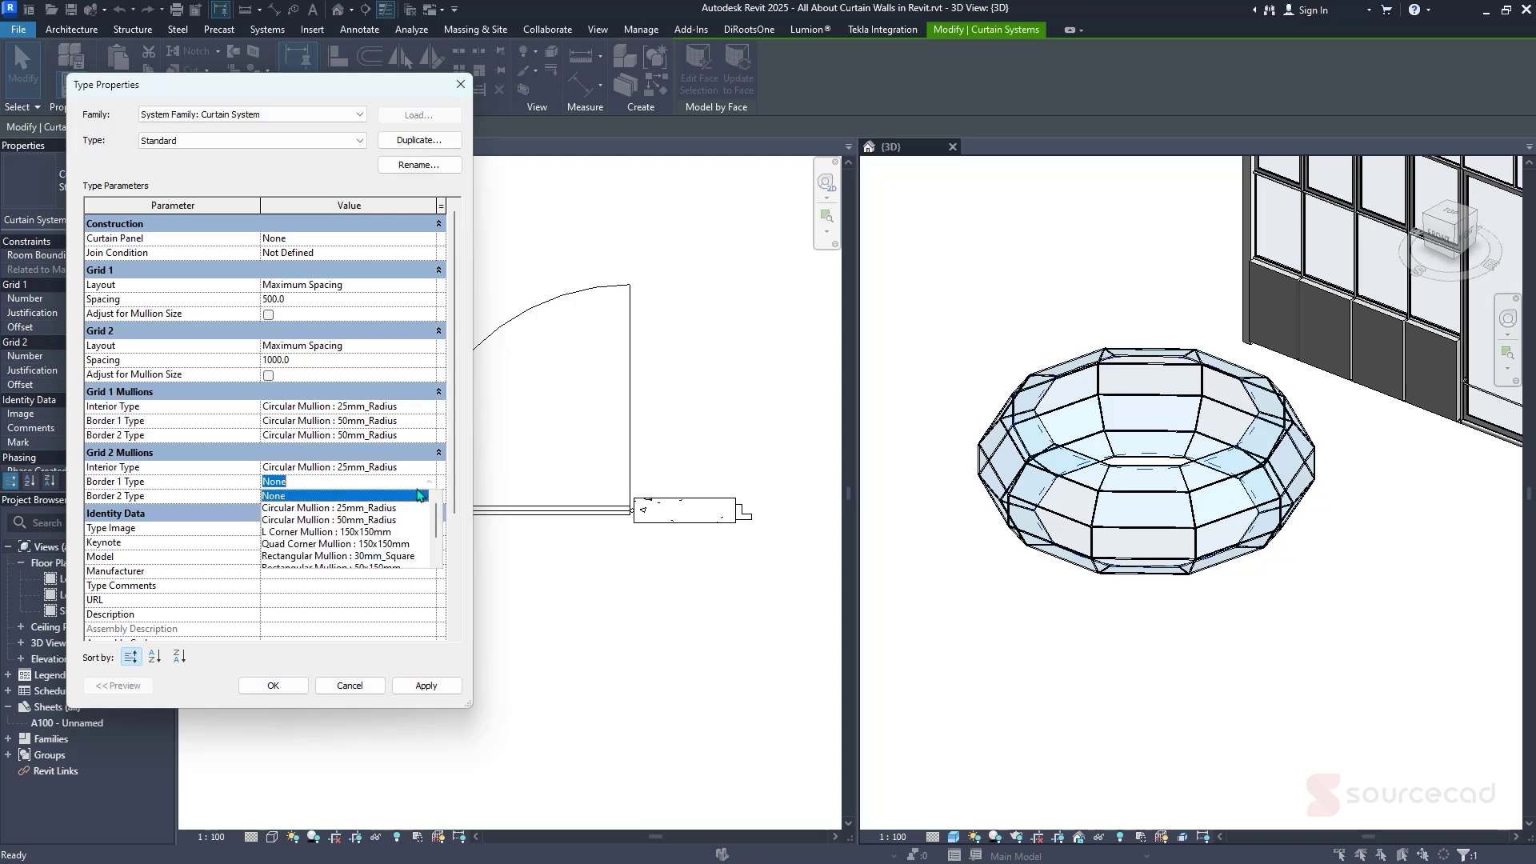
click(381, 521)
click(428, 496)
click(429, 496)
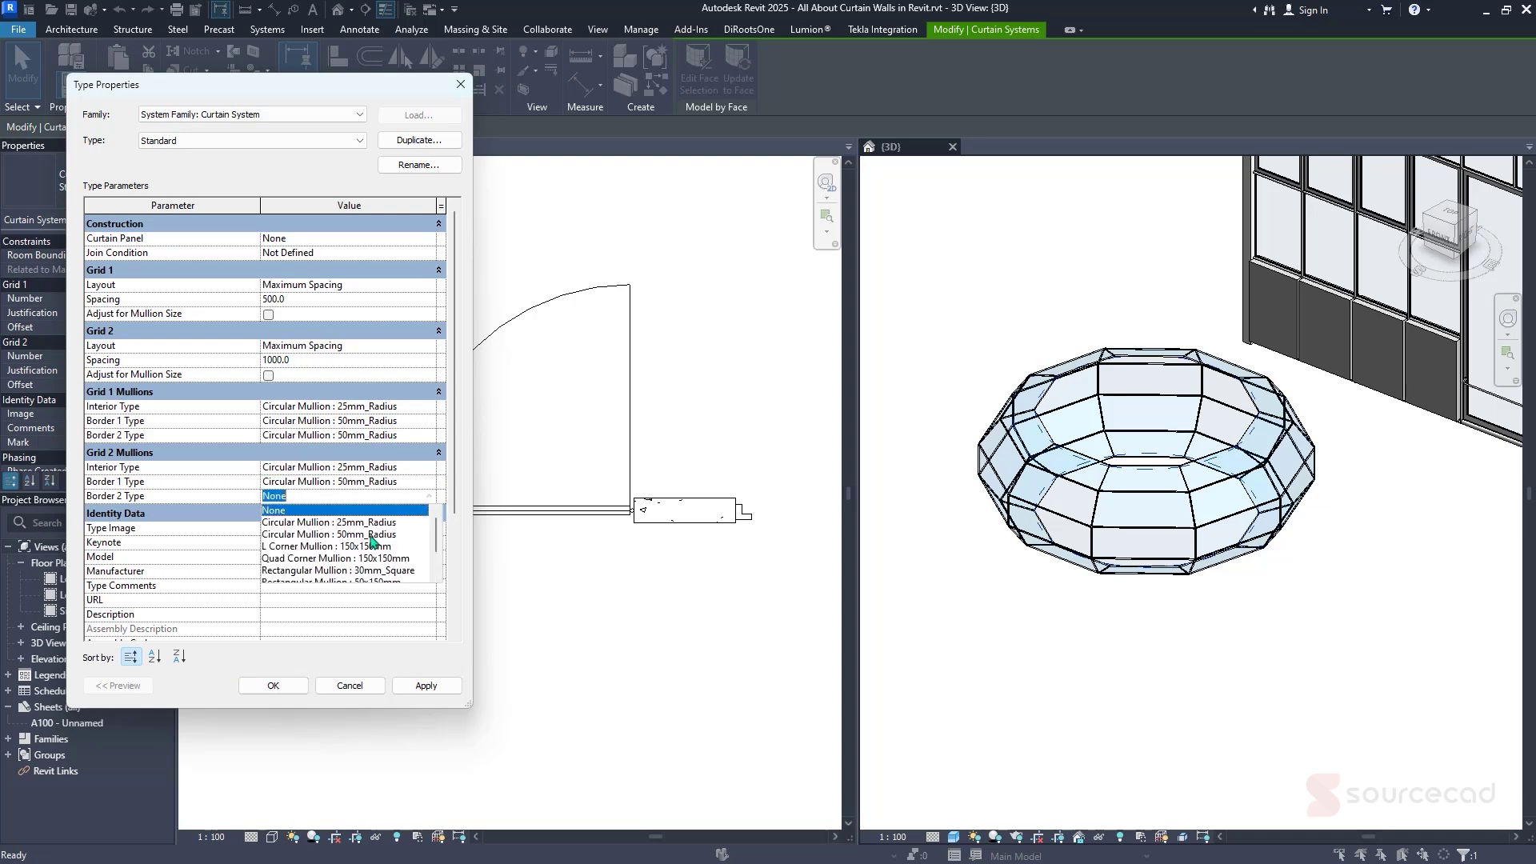
click(373, 534)
click(425, 686)
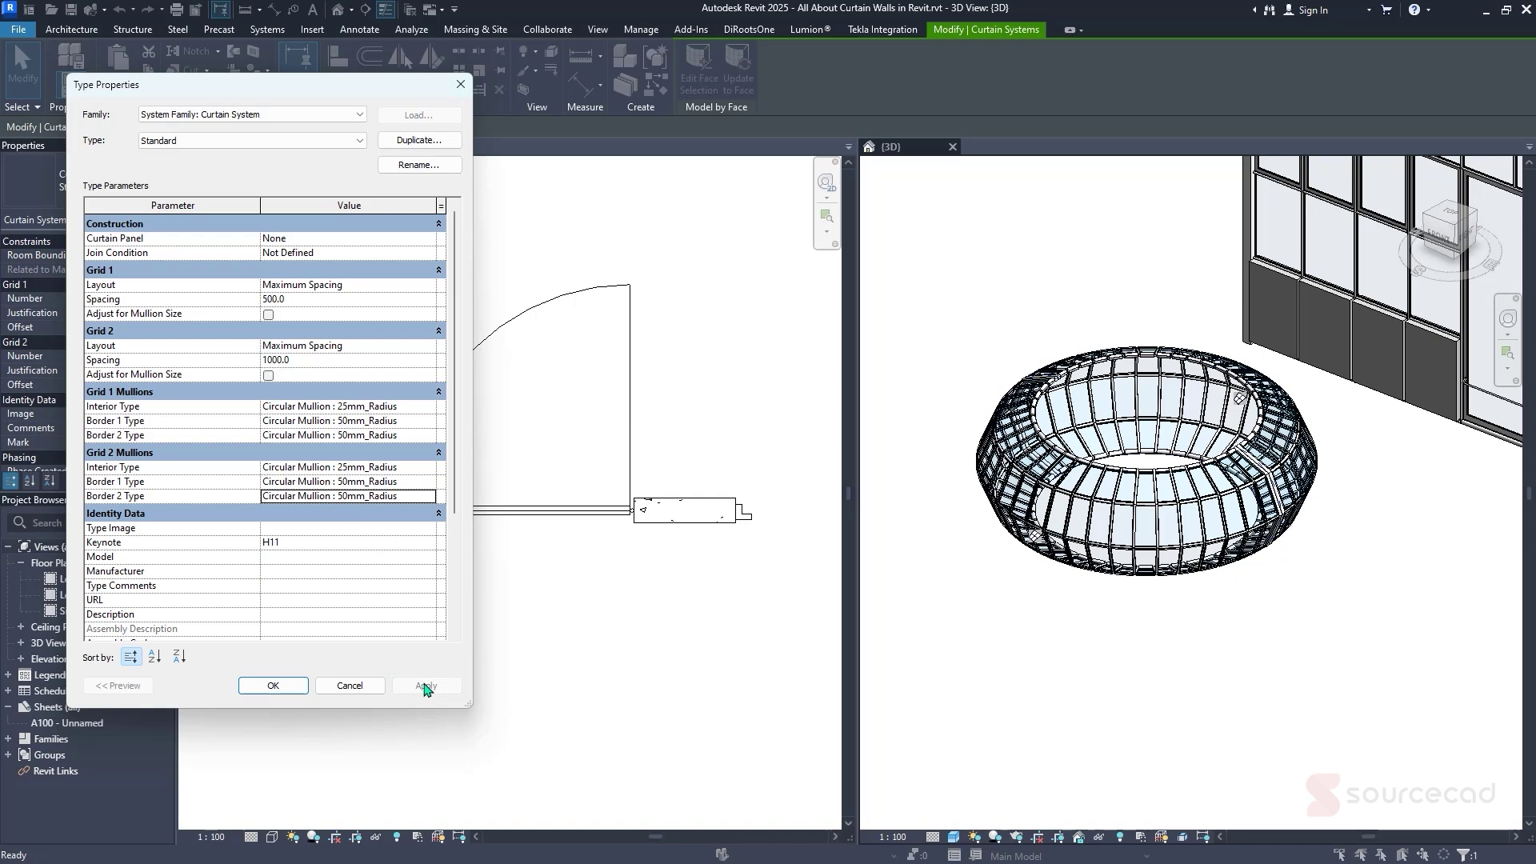
Reduce the Grid 2 spacing of the curtain system type to 500 mm, apply it and close the type properties
click(352, 365)
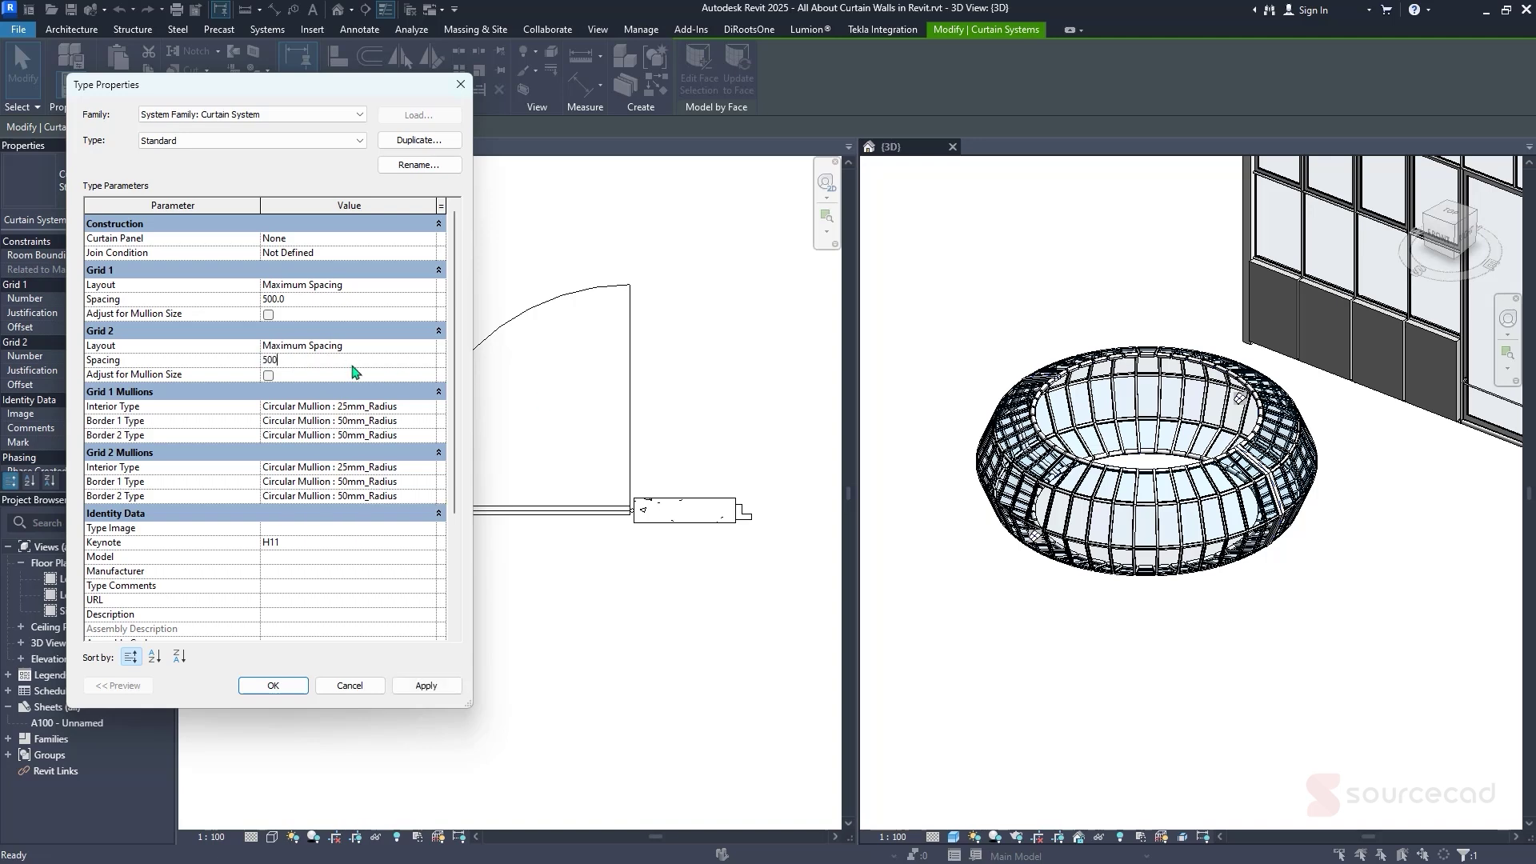
click(419, 686)
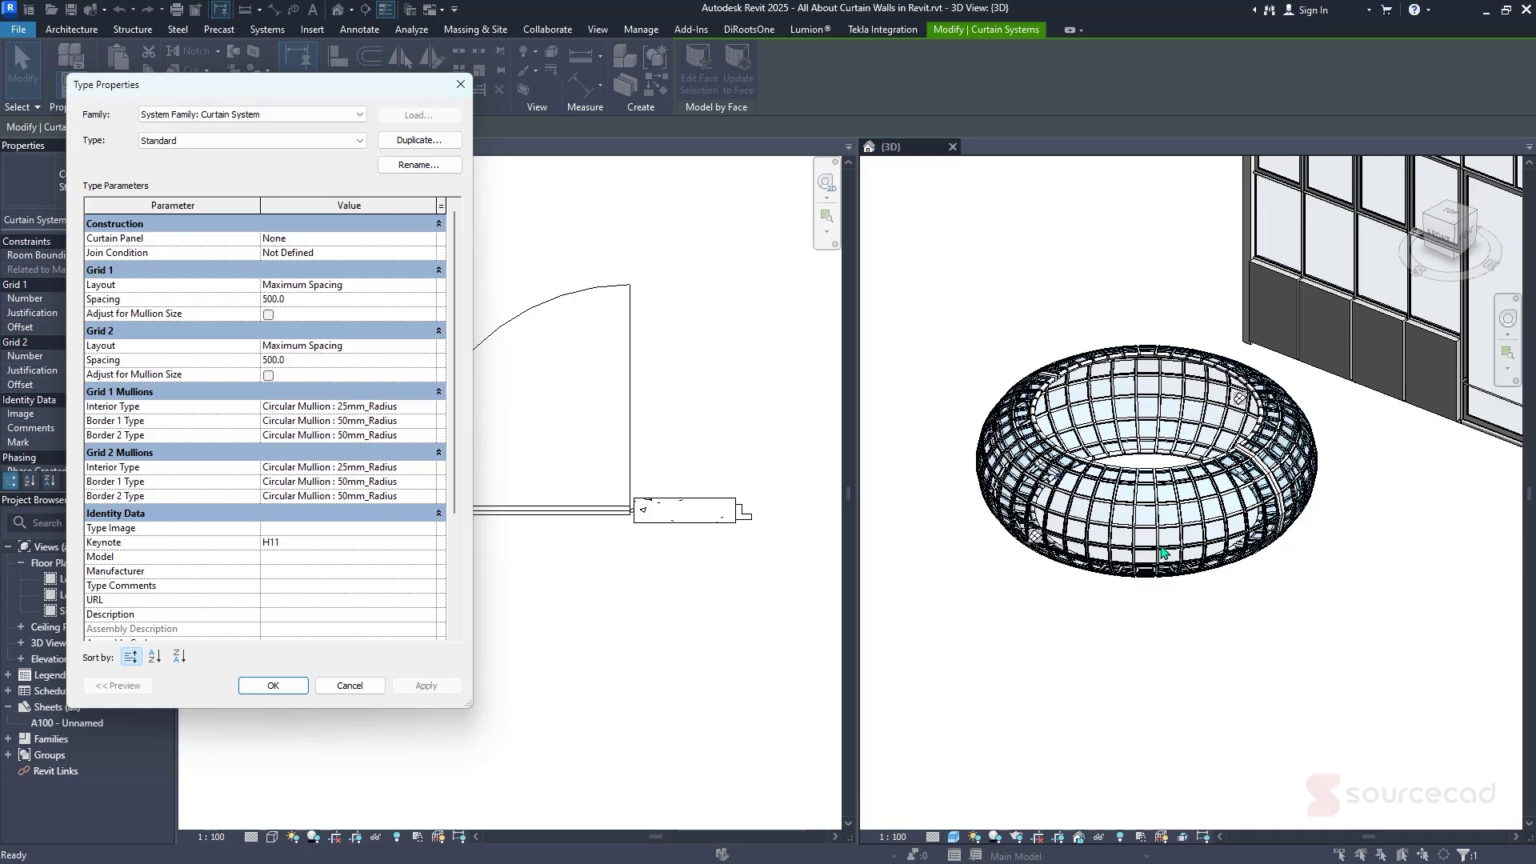
click(460, 85)
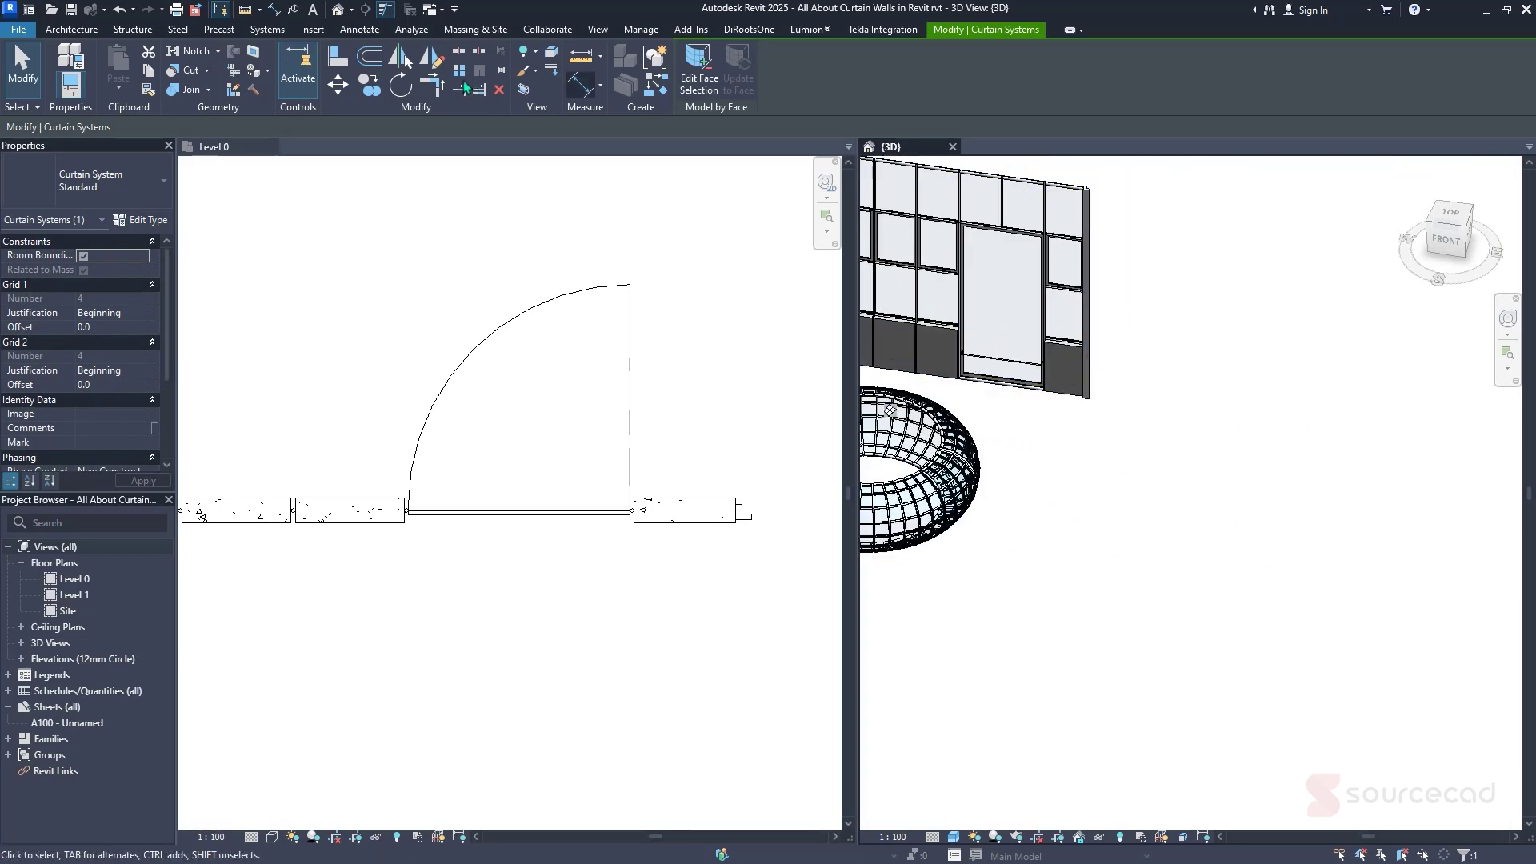
Show the mass forms and floors, and create a Standard curtain system on the curved SC Roof mass face
click(477, 29)
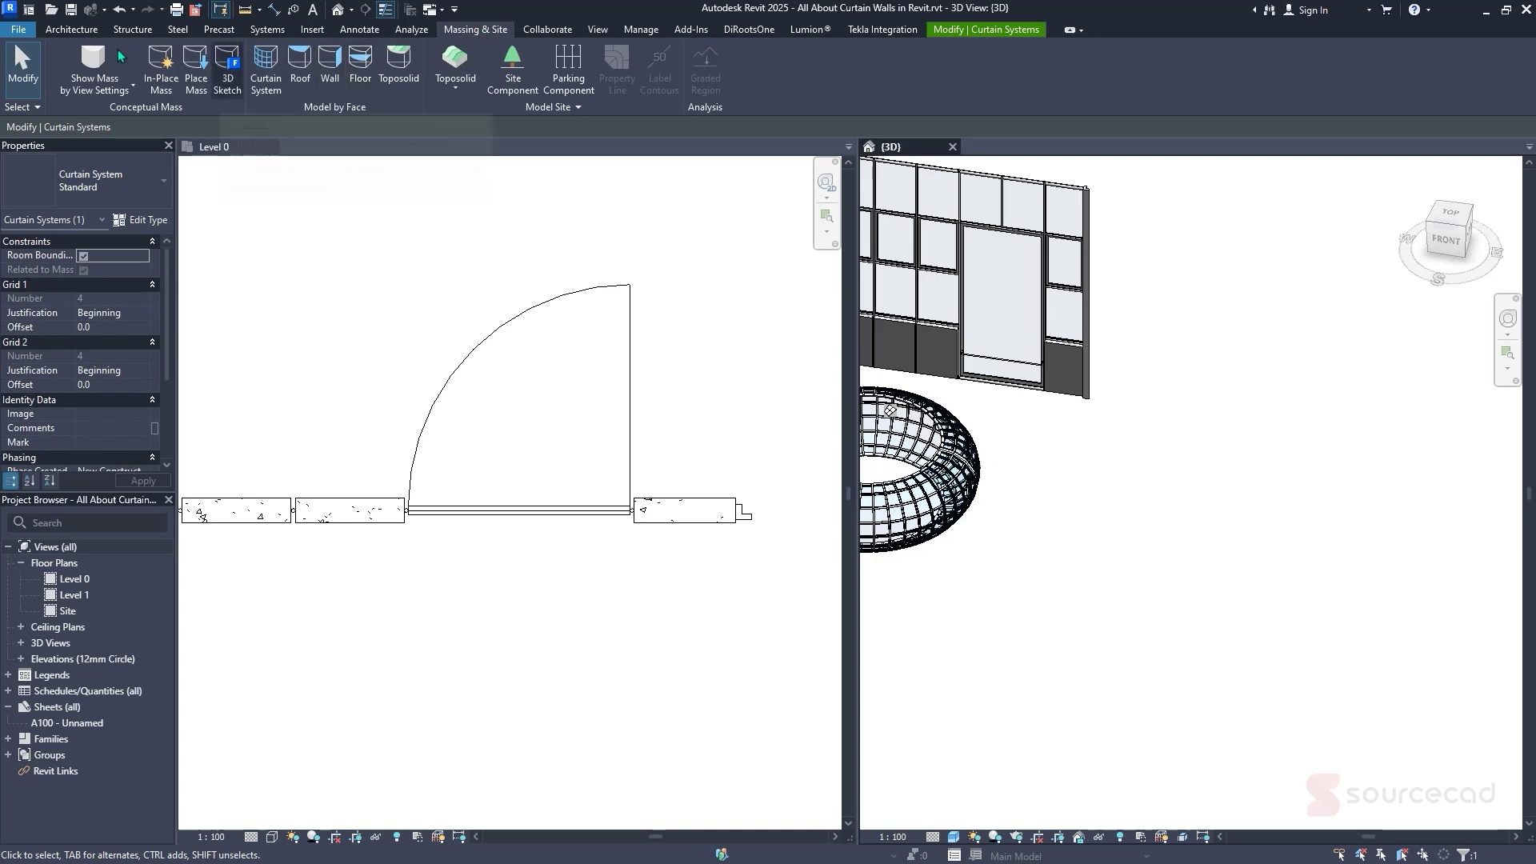
click(93, 58)
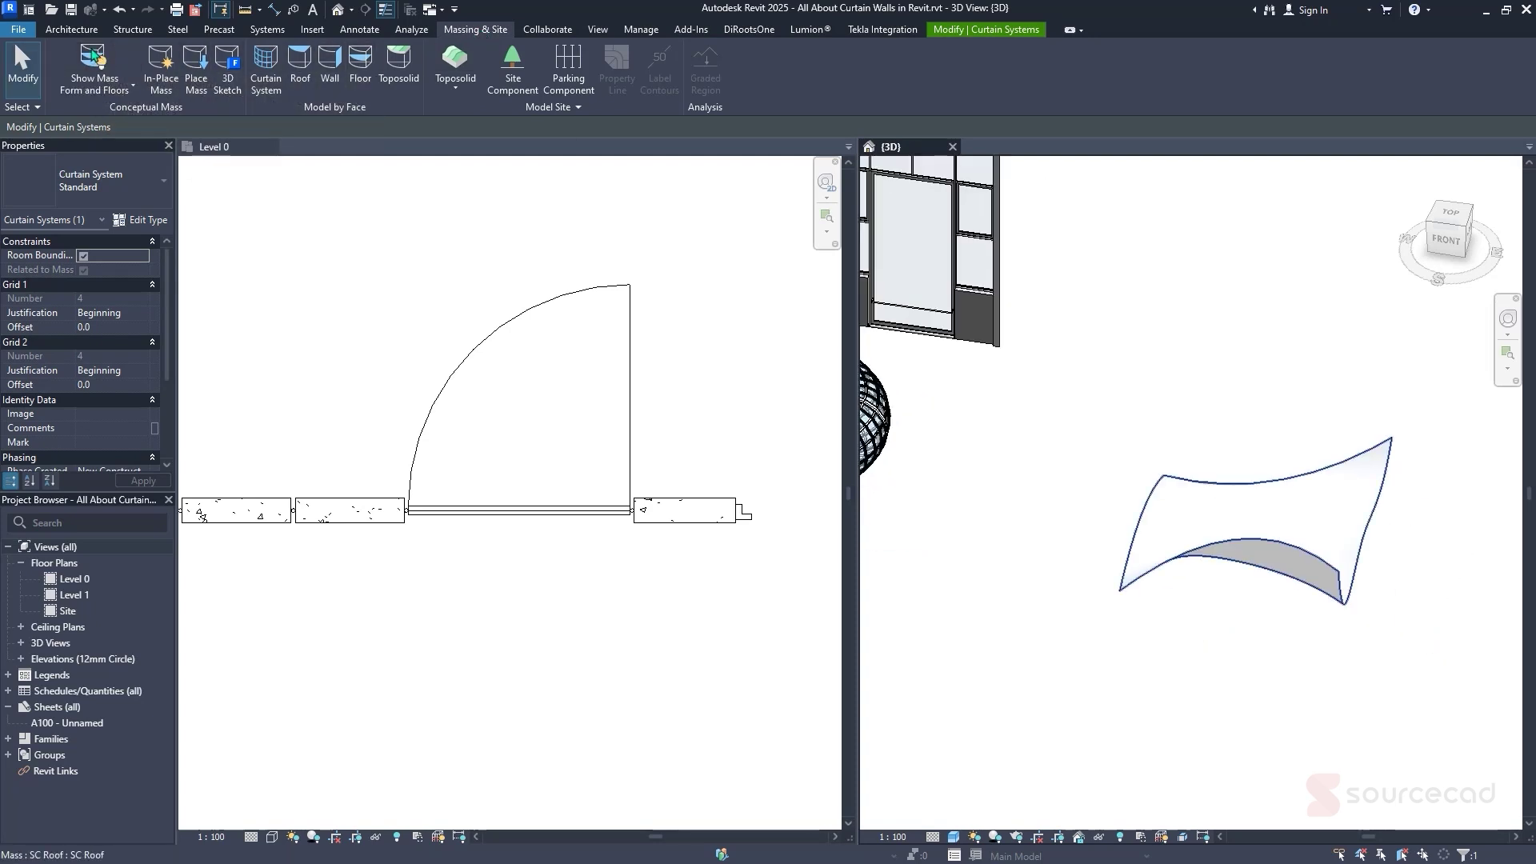
click(71, 29)
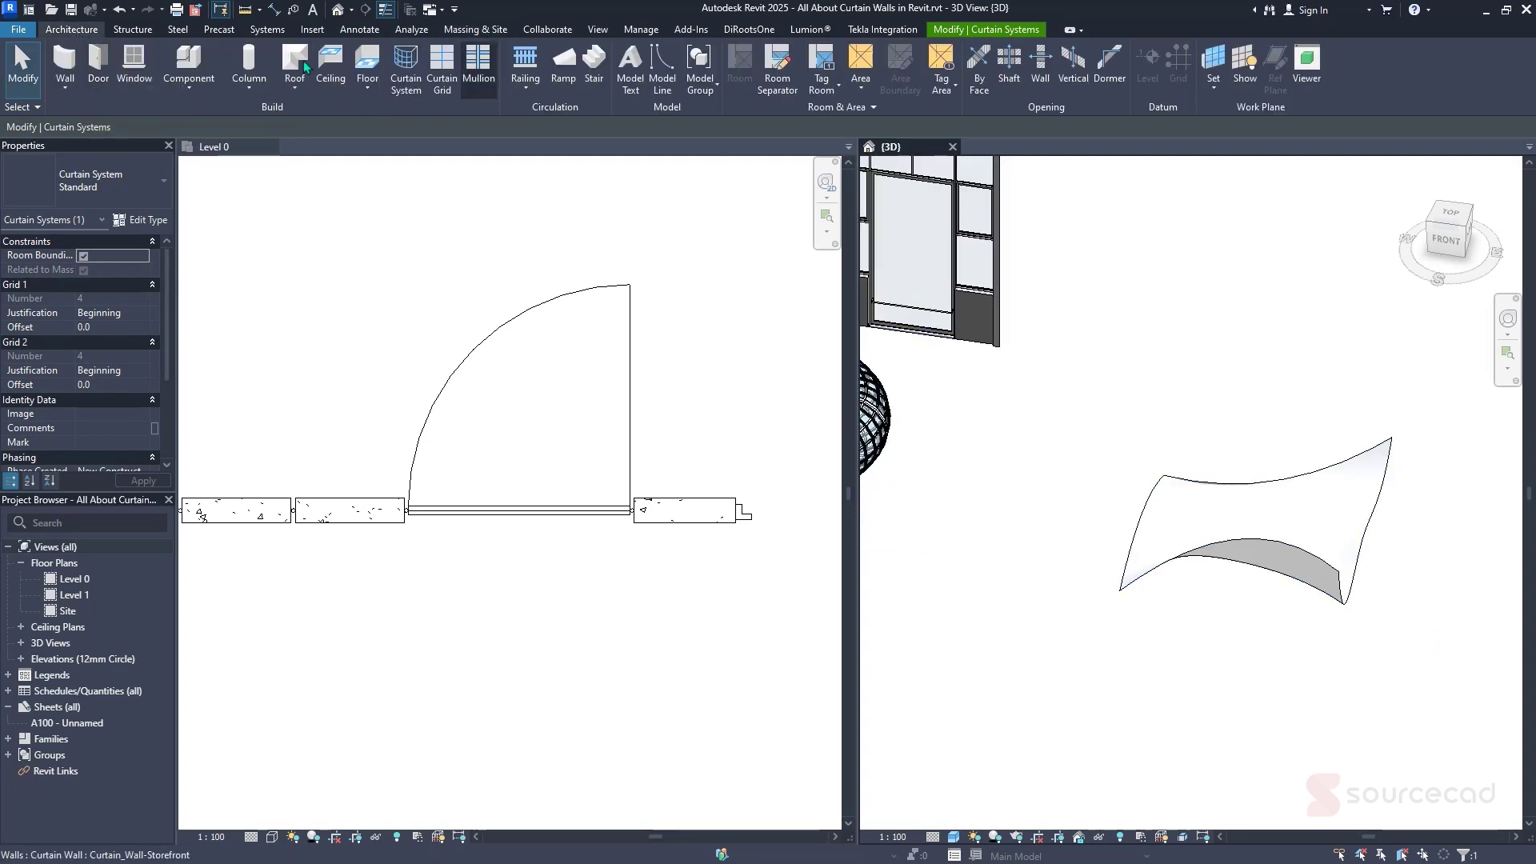
click(405, 68)
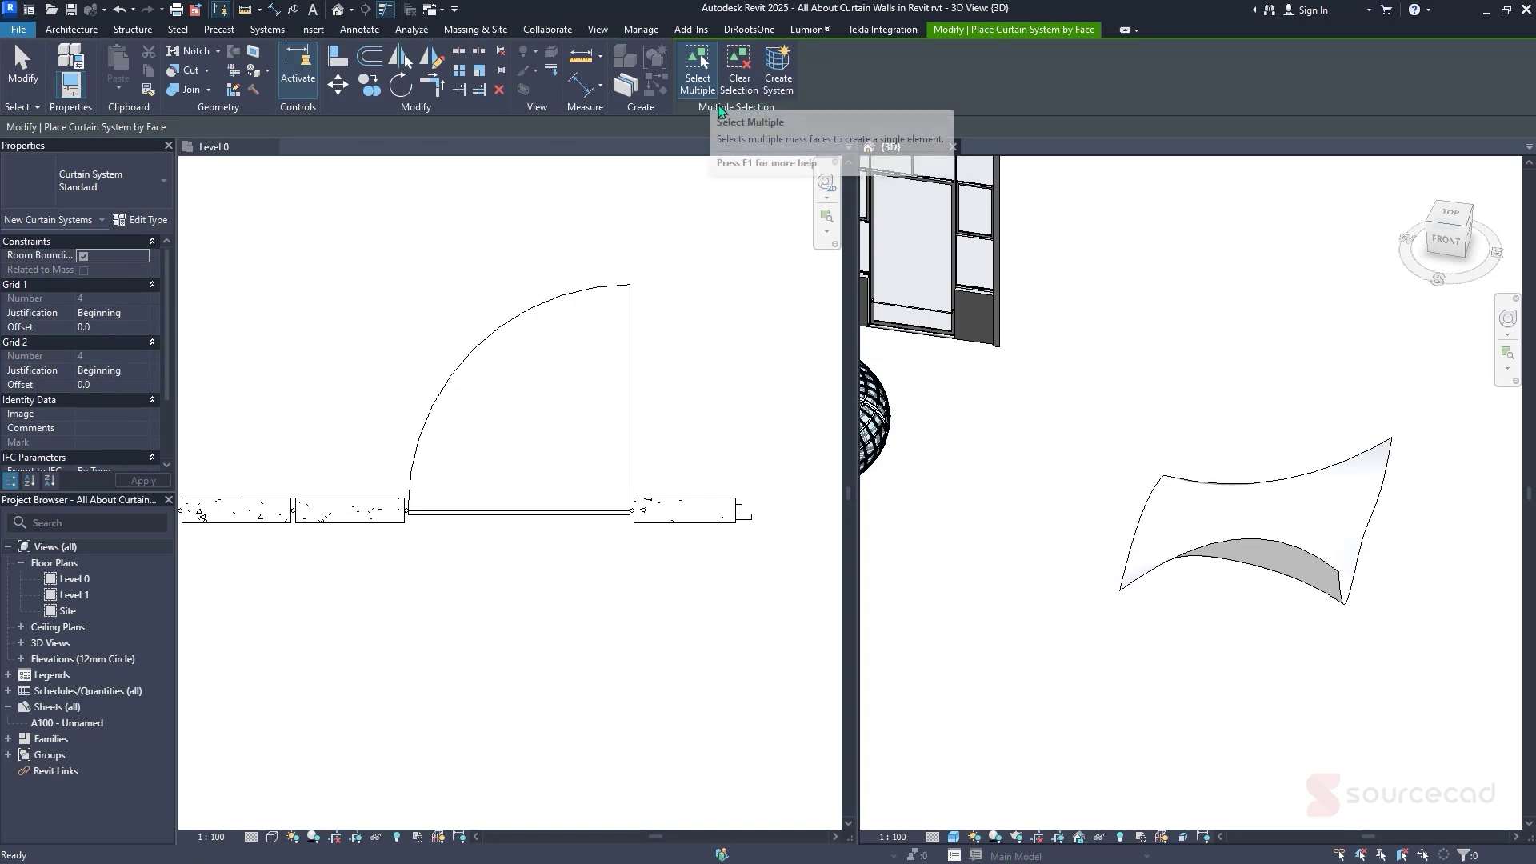
click(1292, 491)
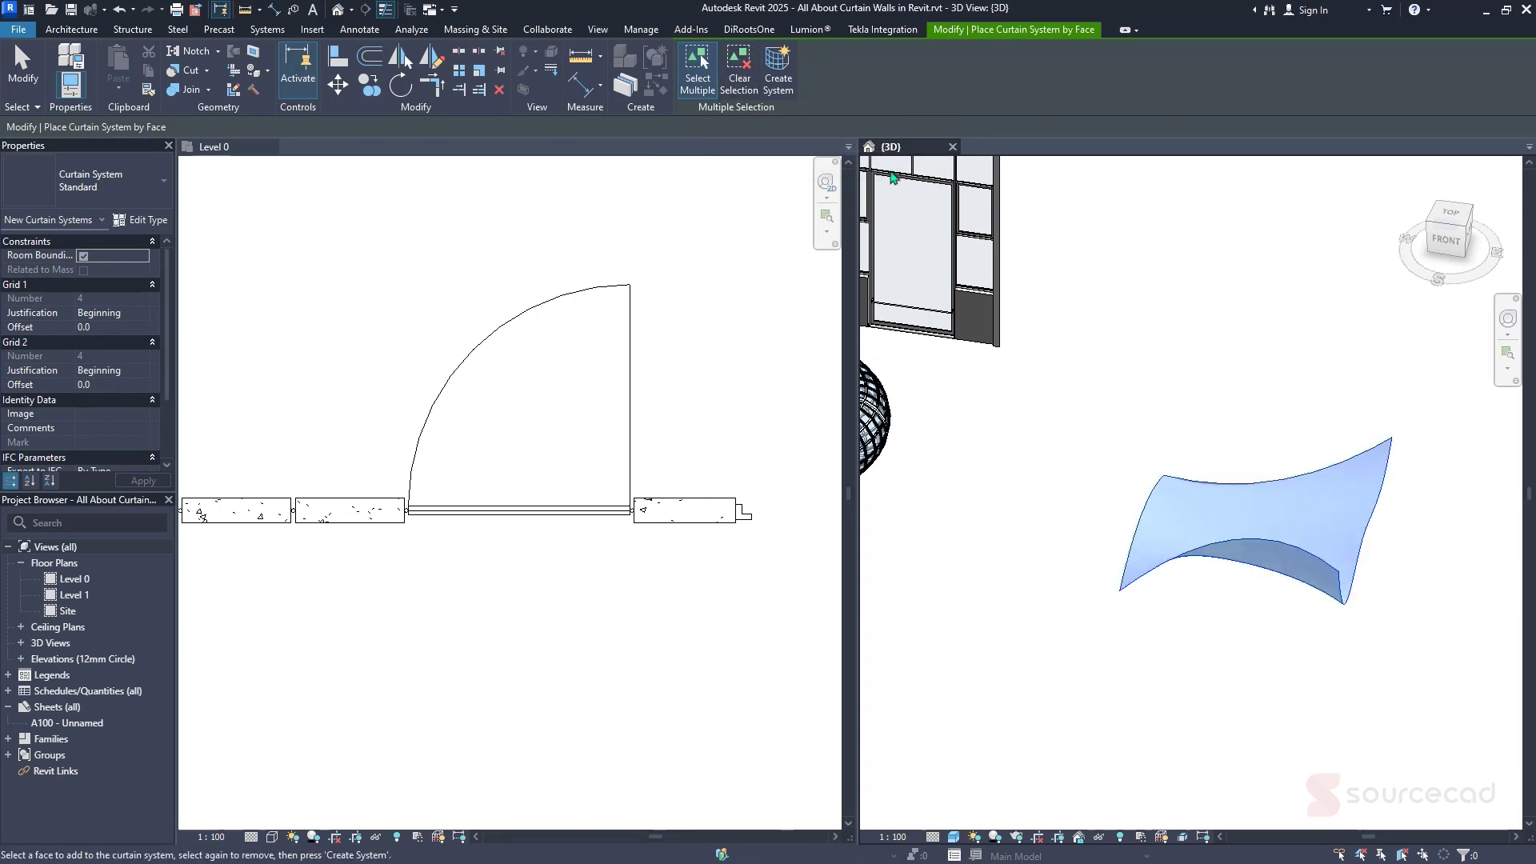
click(781, 86)
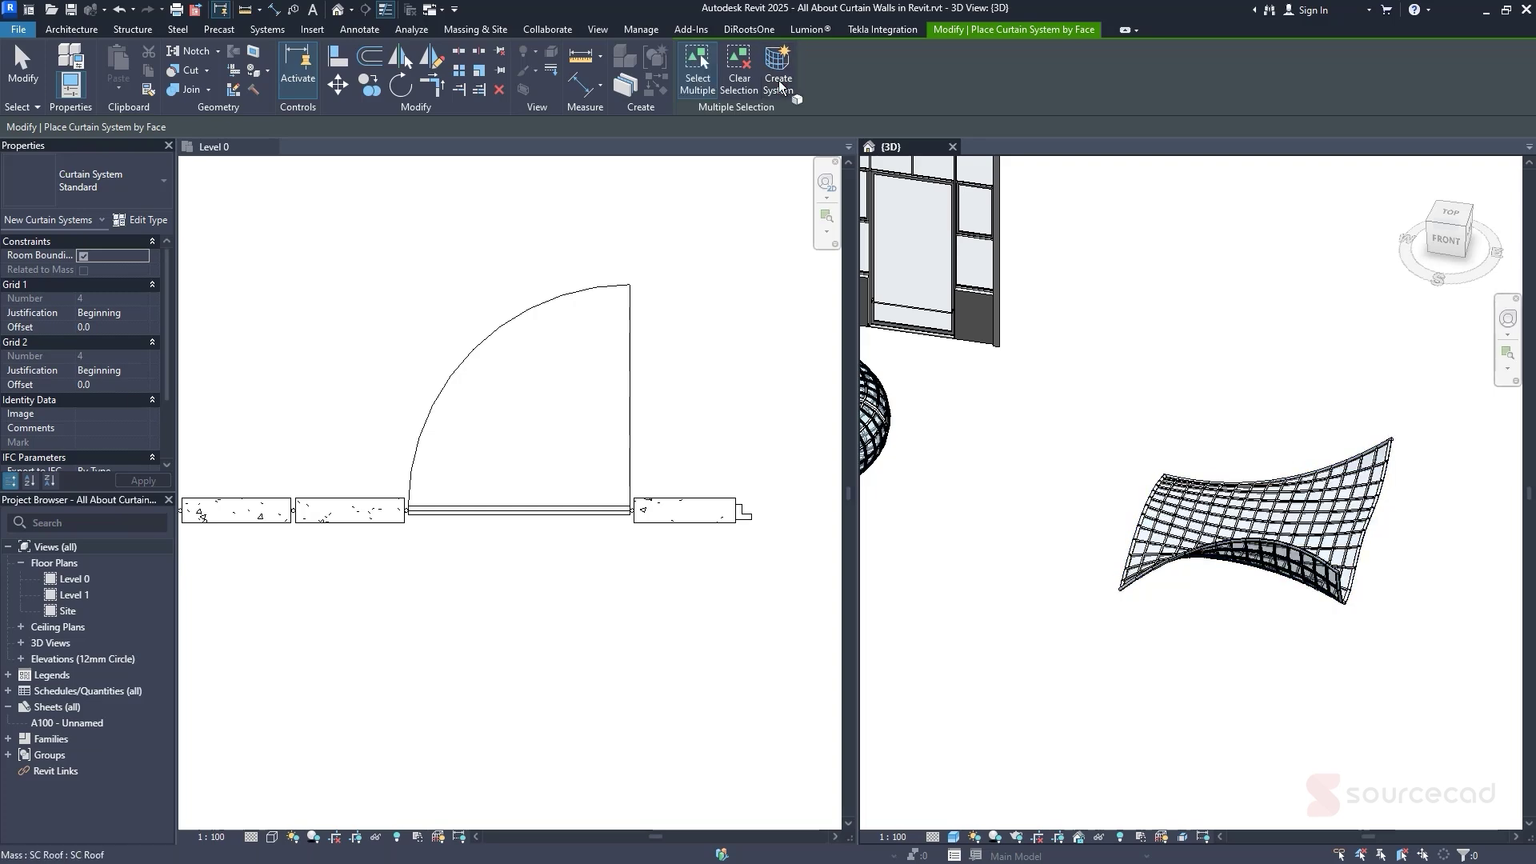
shift+middle_drag(787, 90, 797, 99)
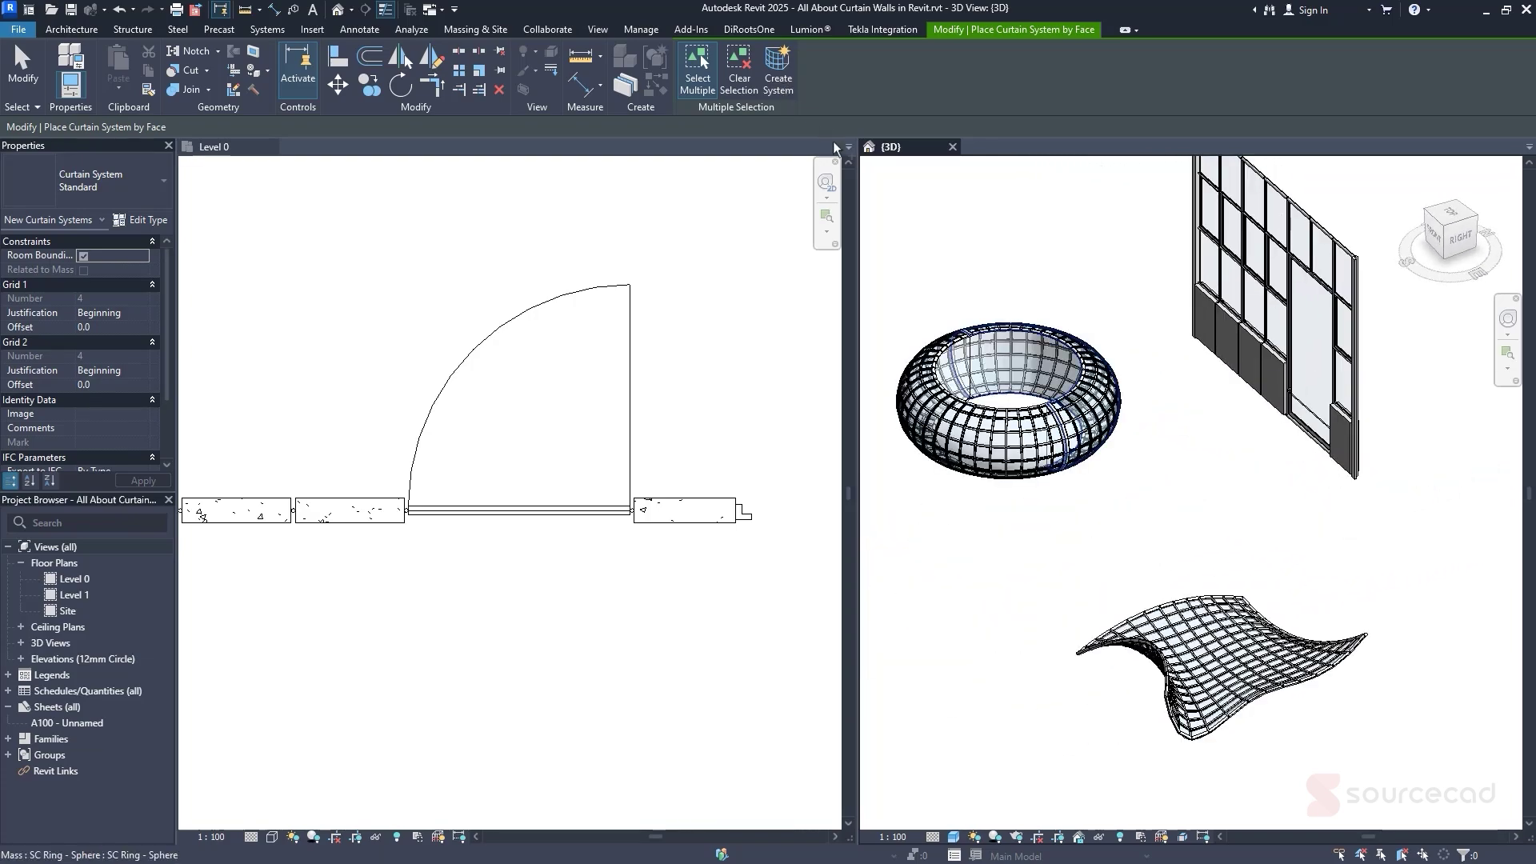
click(1084, 428)
shift+middle_drag(1084, 428, 1066, 454)
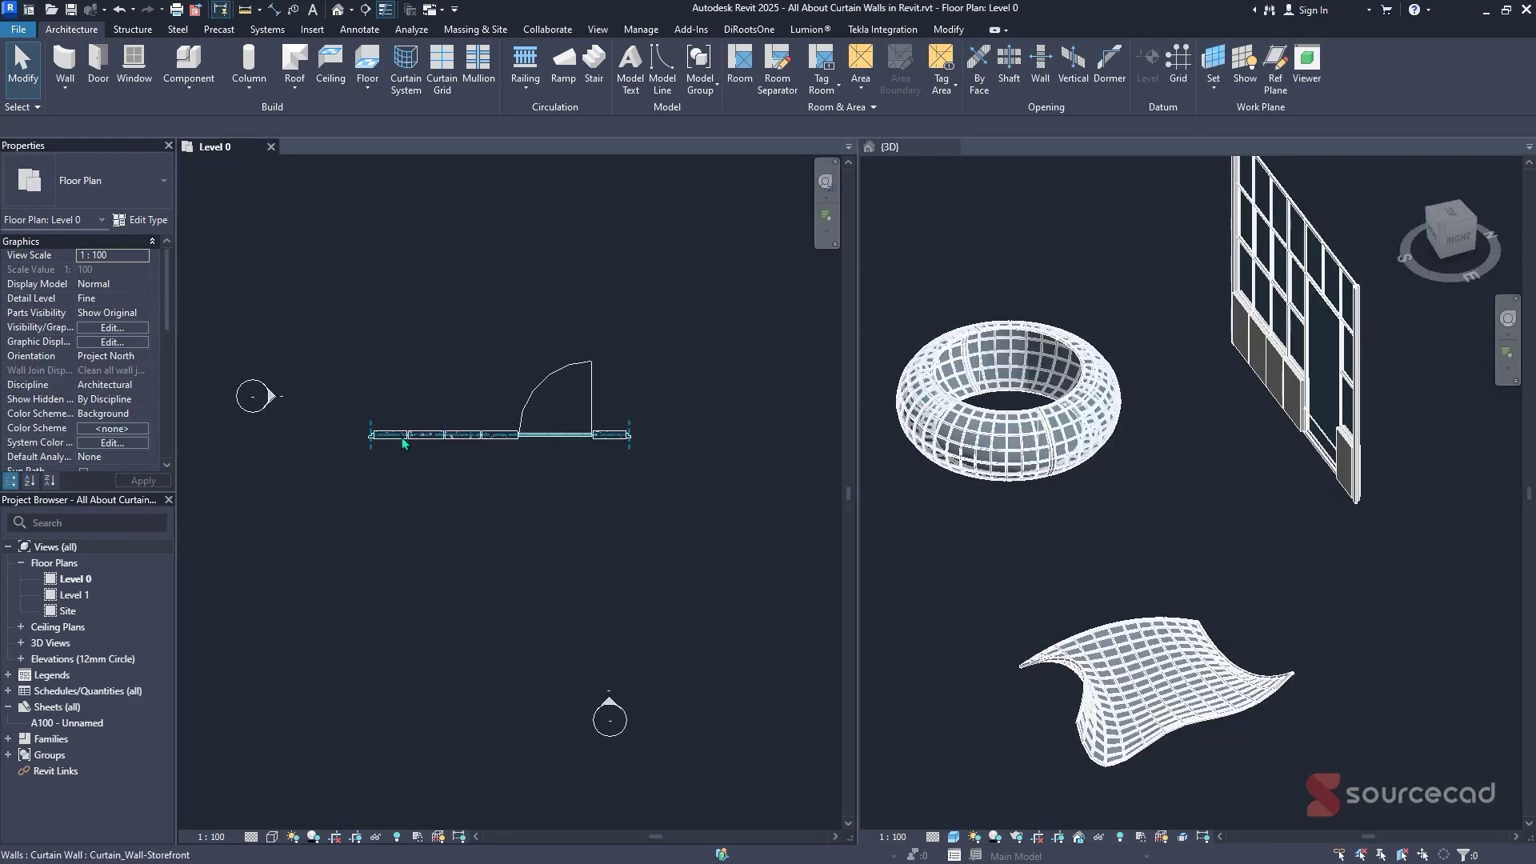
Draw a matching 7800 mm Curtain_Wall-Storefront wall northward from the storefront wall's west end, deleting the conflicting corner mullions
click(404, 442)
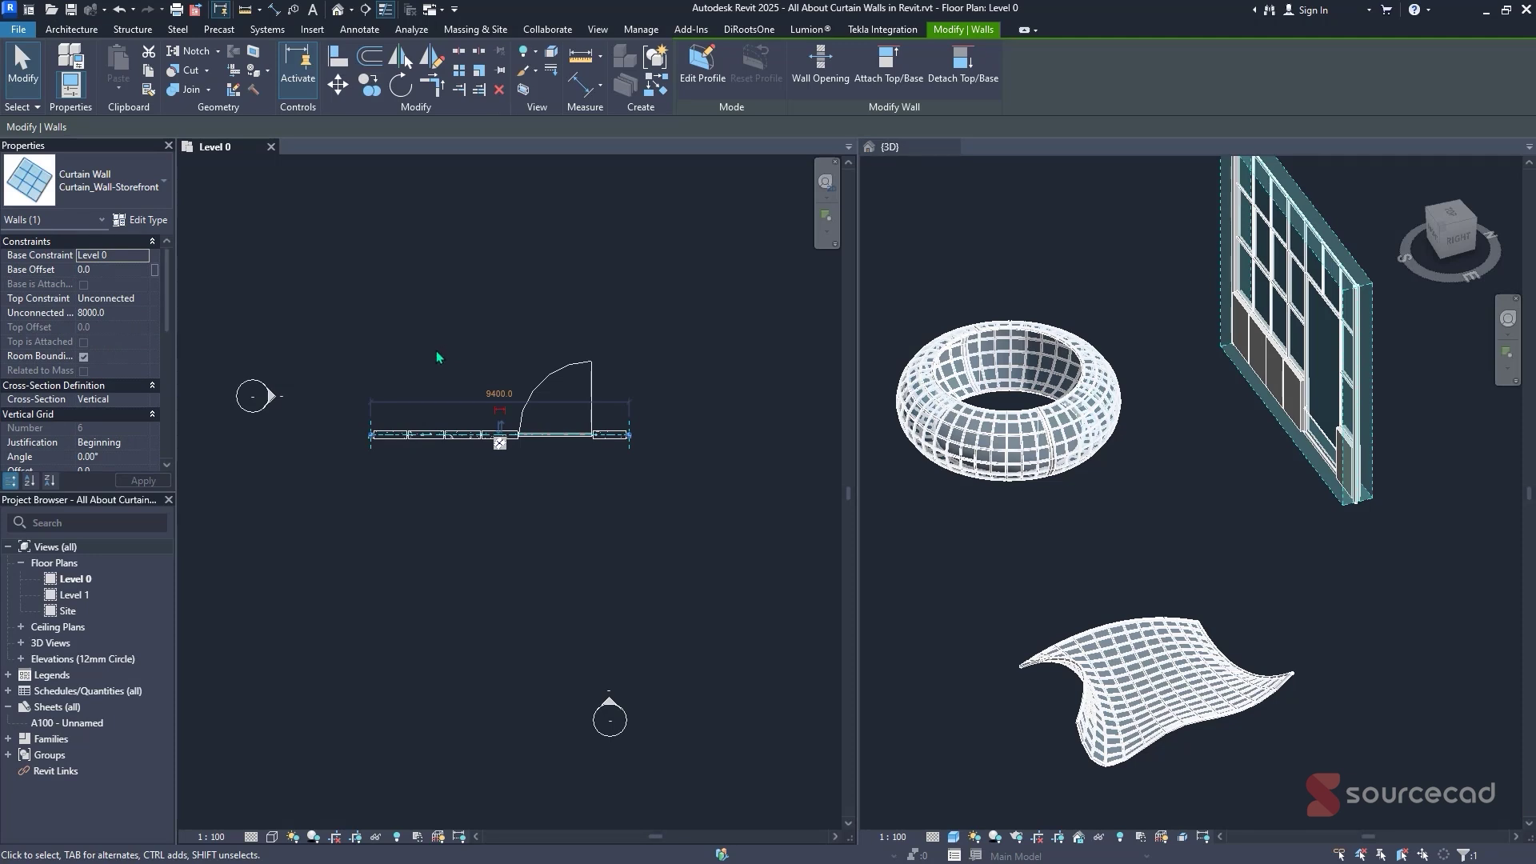
key(c)
key(s)
click(371, 435)
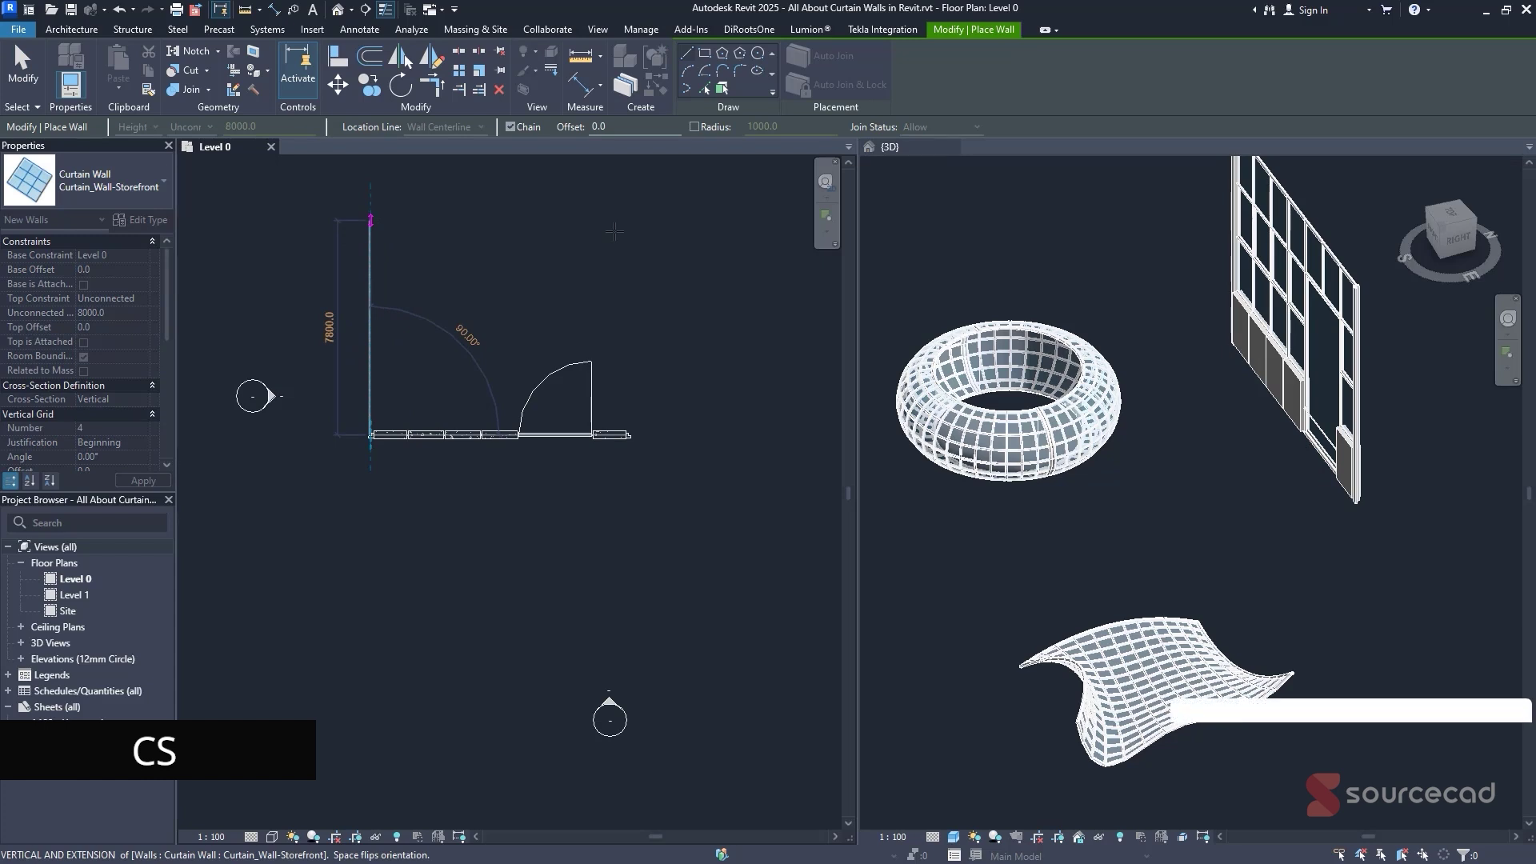
click(370, 220)
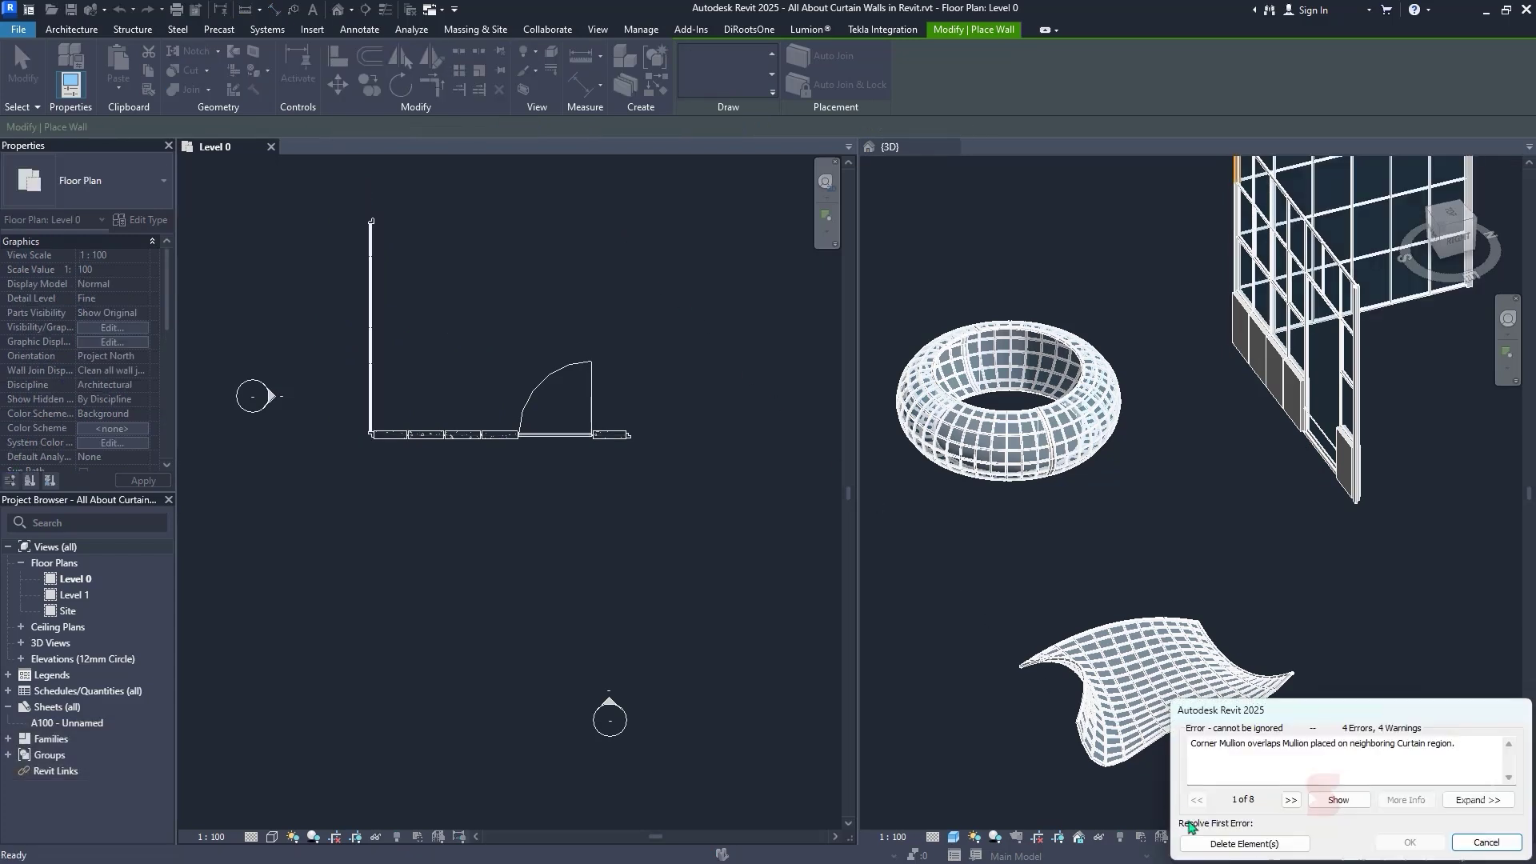
click(1200, 843)
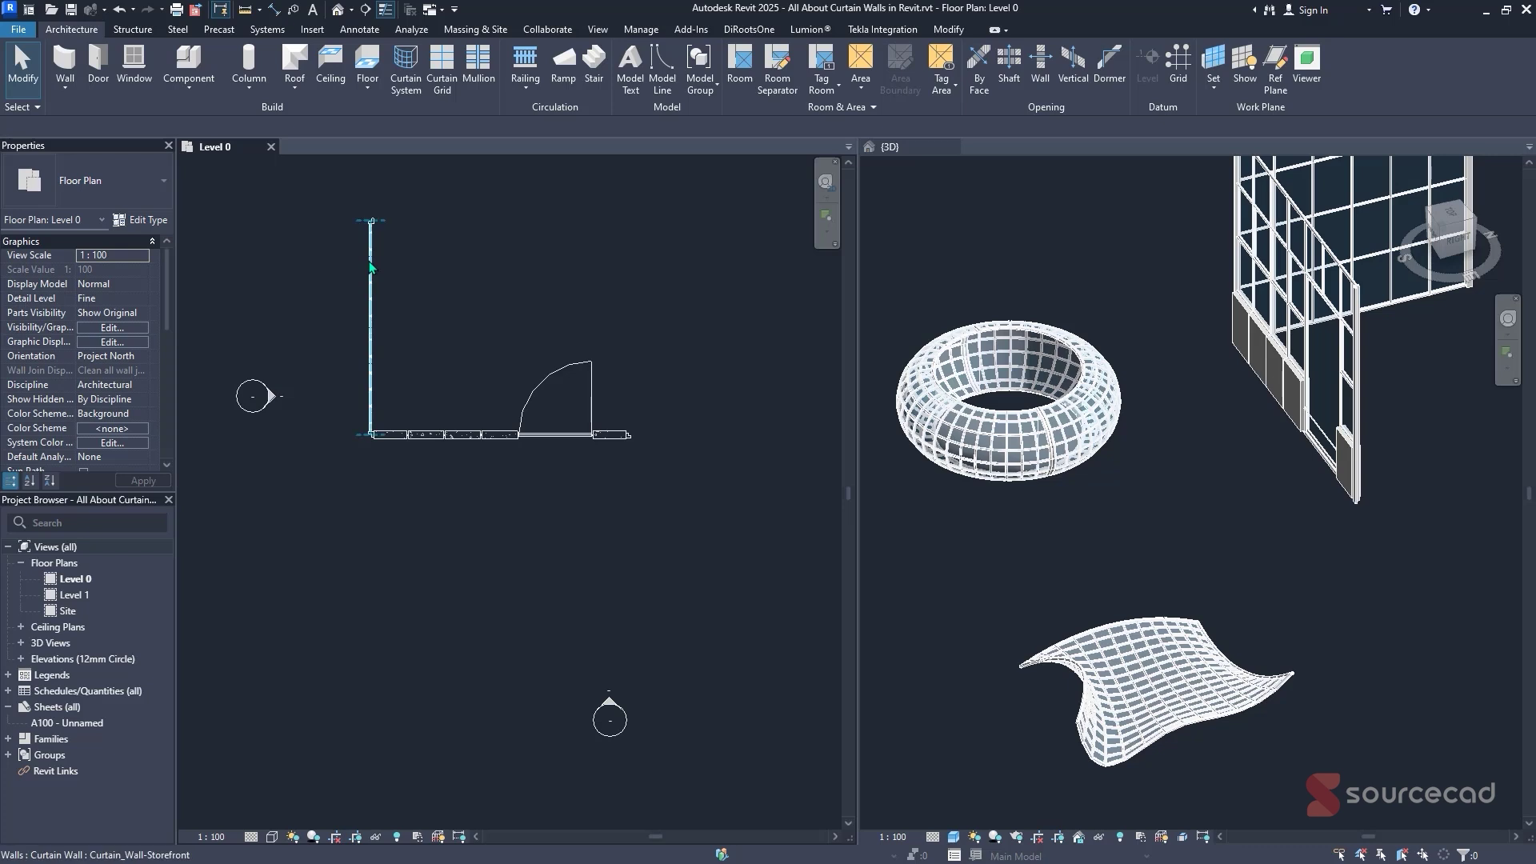
Draw the 9400 mm north storefront curtain wall eastward from the west wall's free end, deleting the conflicting corner mullions
click(371, 262)
key(c)
key(s)
click(370, 220)
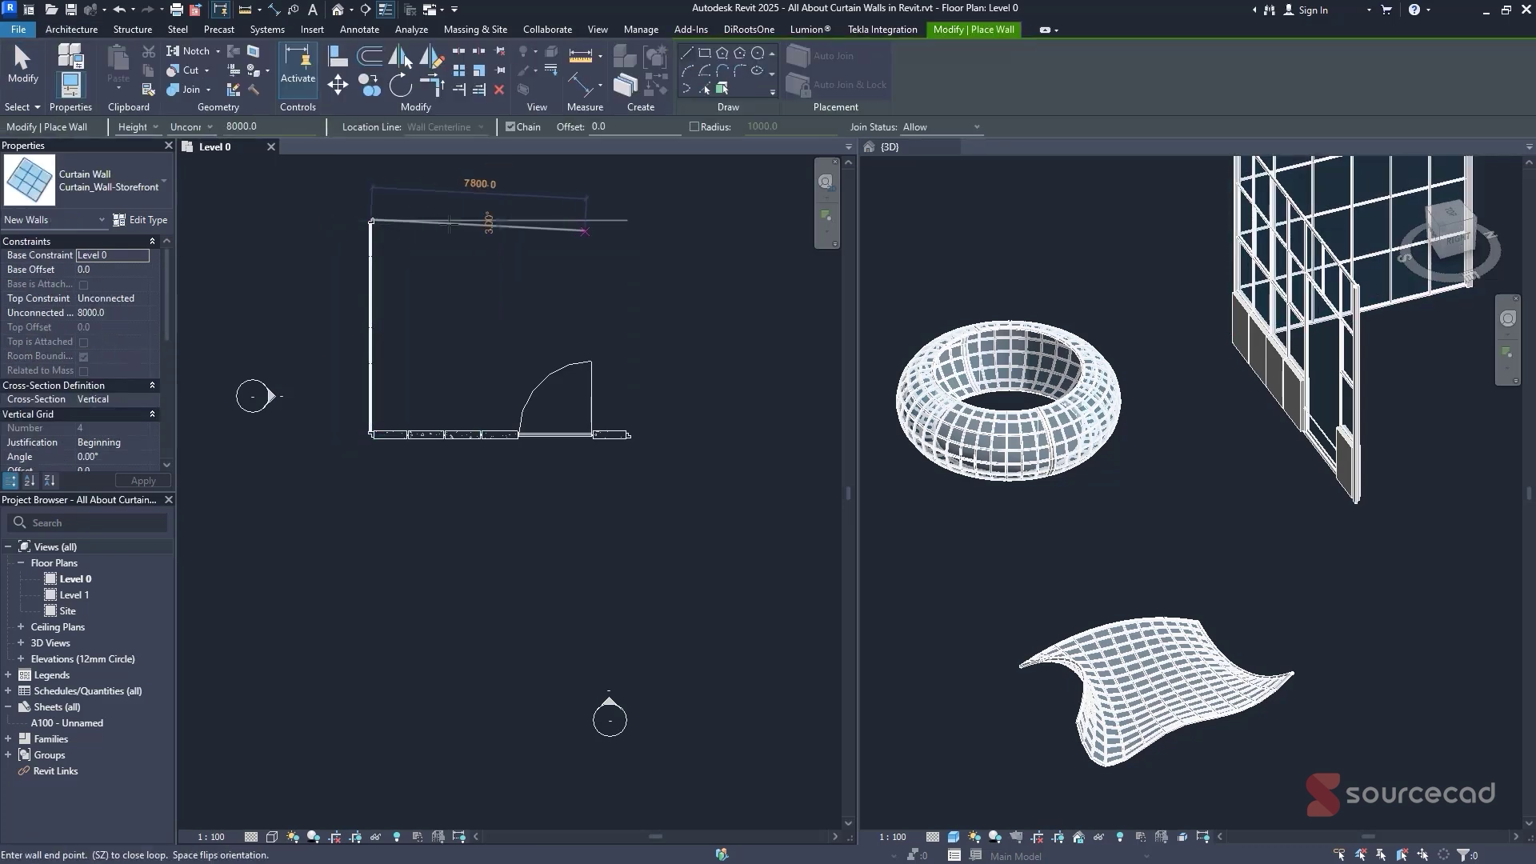
click(629, 220)
key(Escape)
key(Escape)
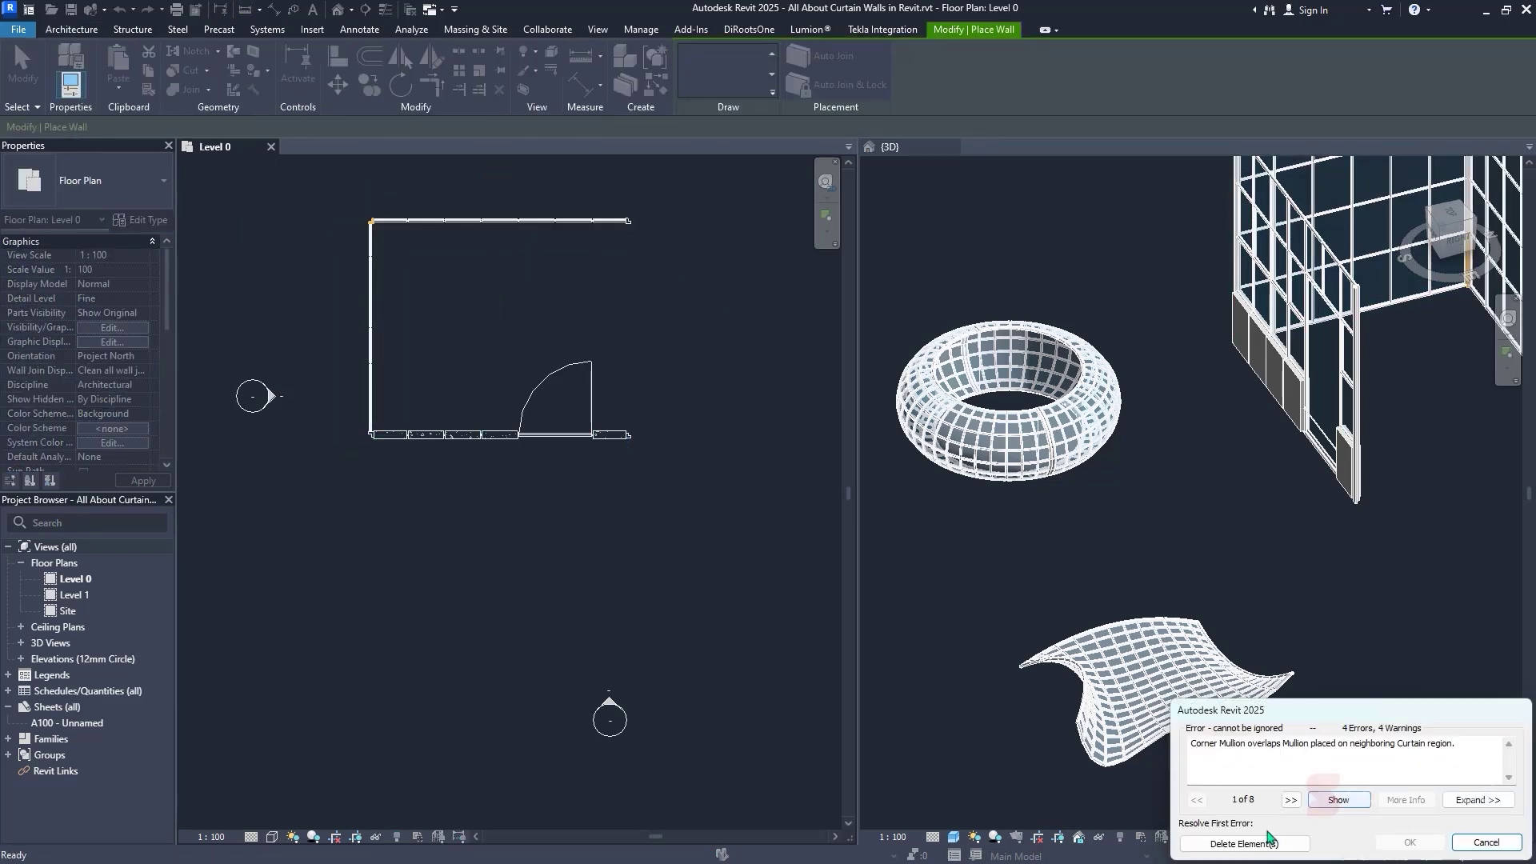
Close the rectangle with an east storefront curtain wall down to the original wall's end, deleting the conflicting corner mullions
click(593, 227)
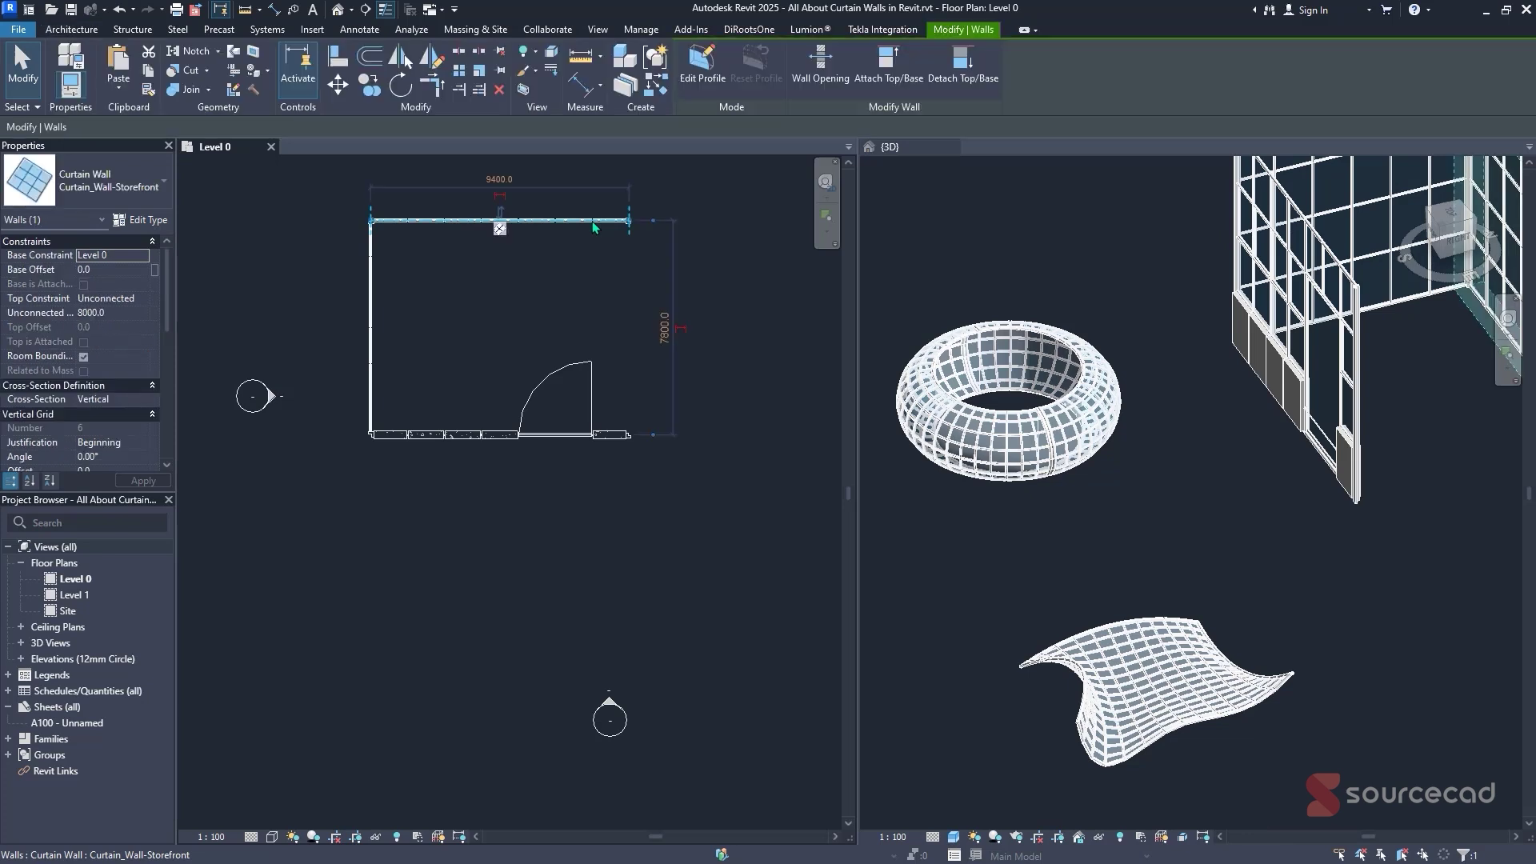
key(c)
key(s)
click(629, 220)
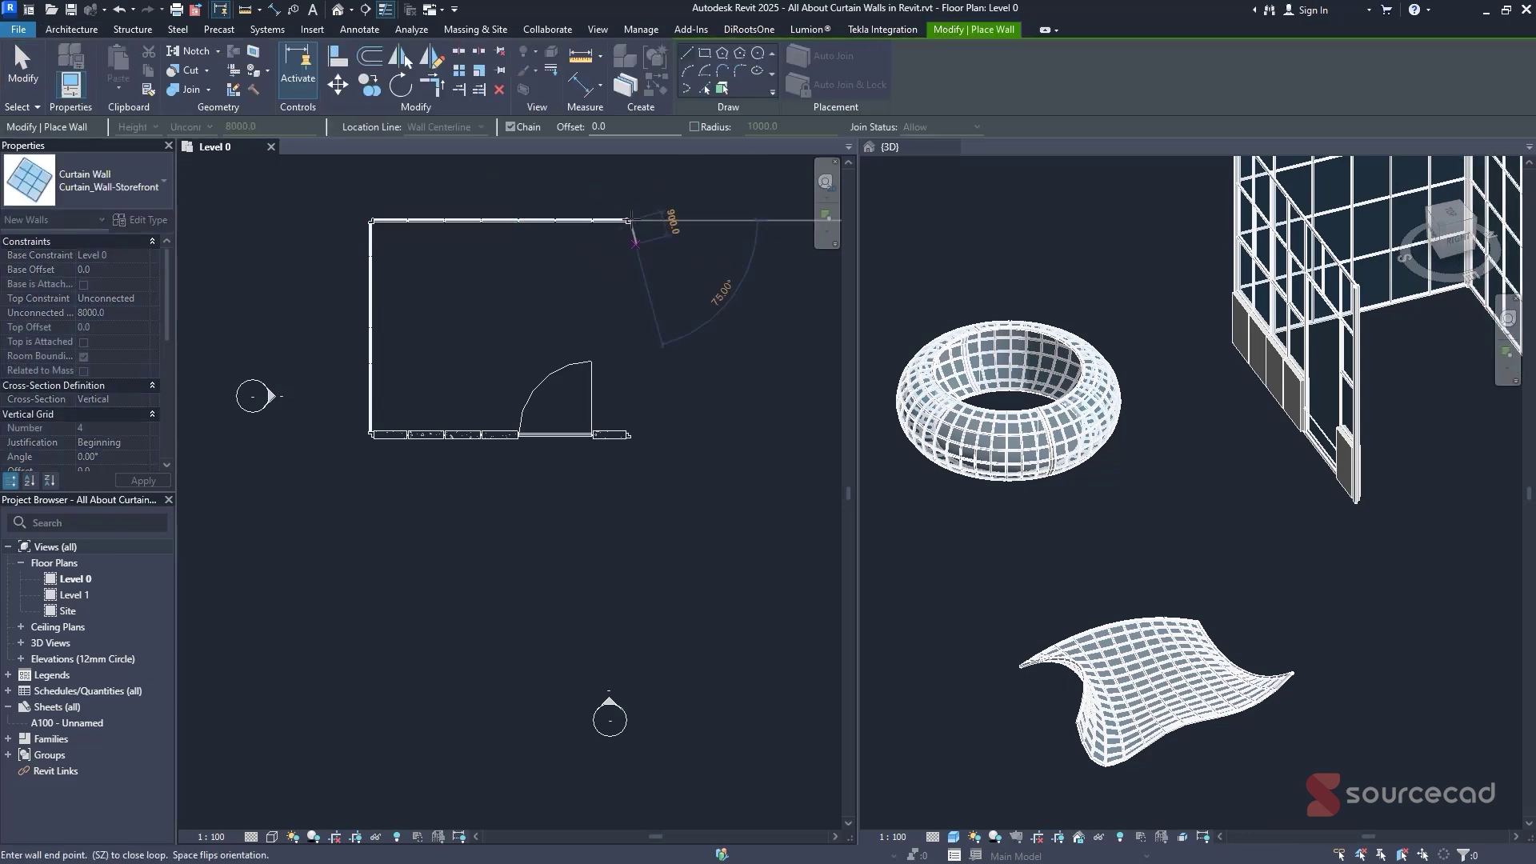
click(629, 434)
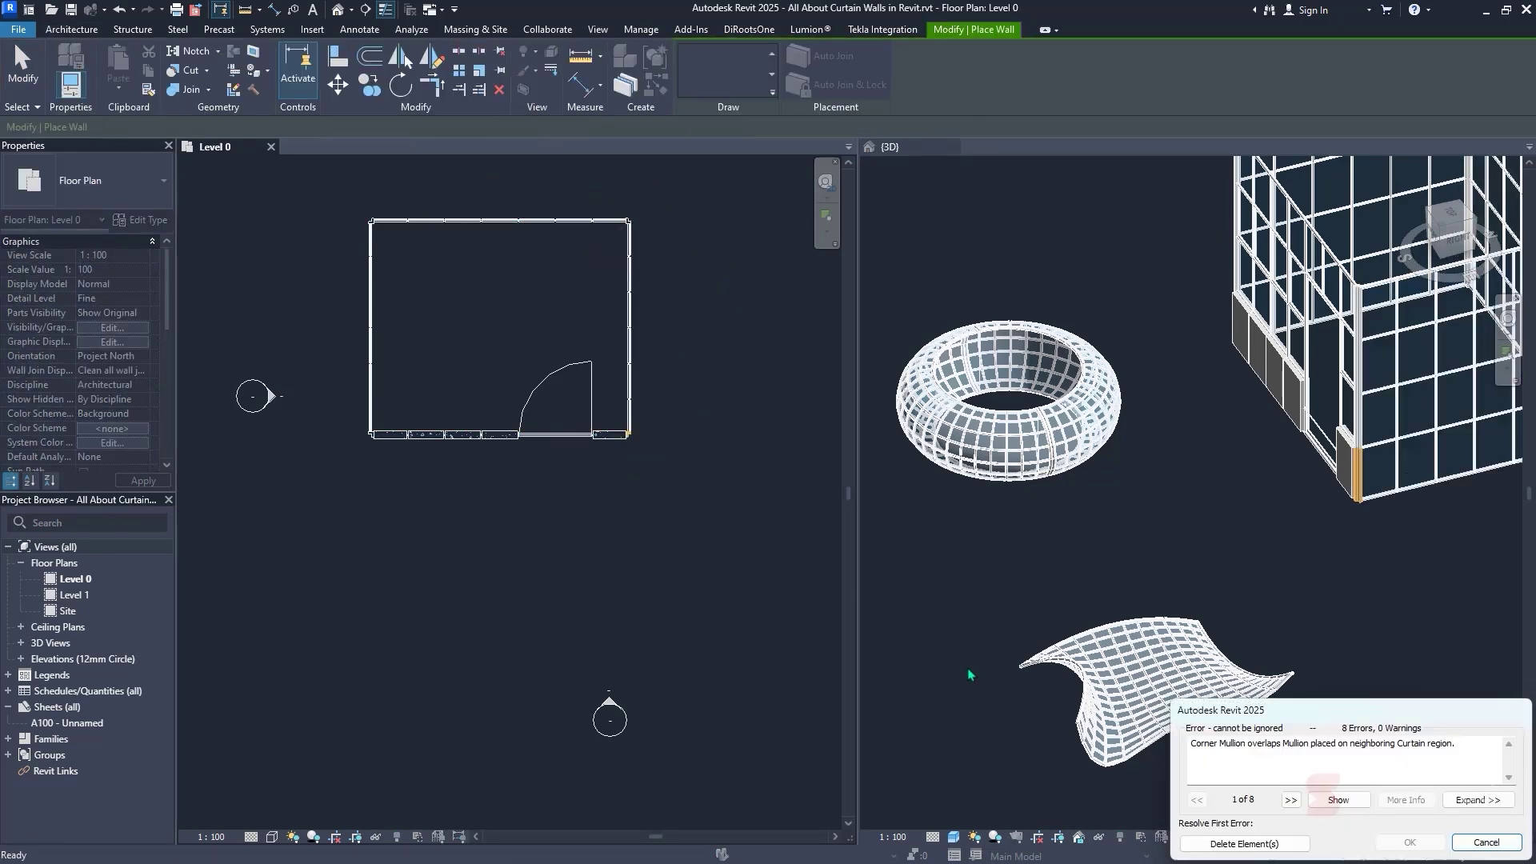
key(Escape)
key(Escape)
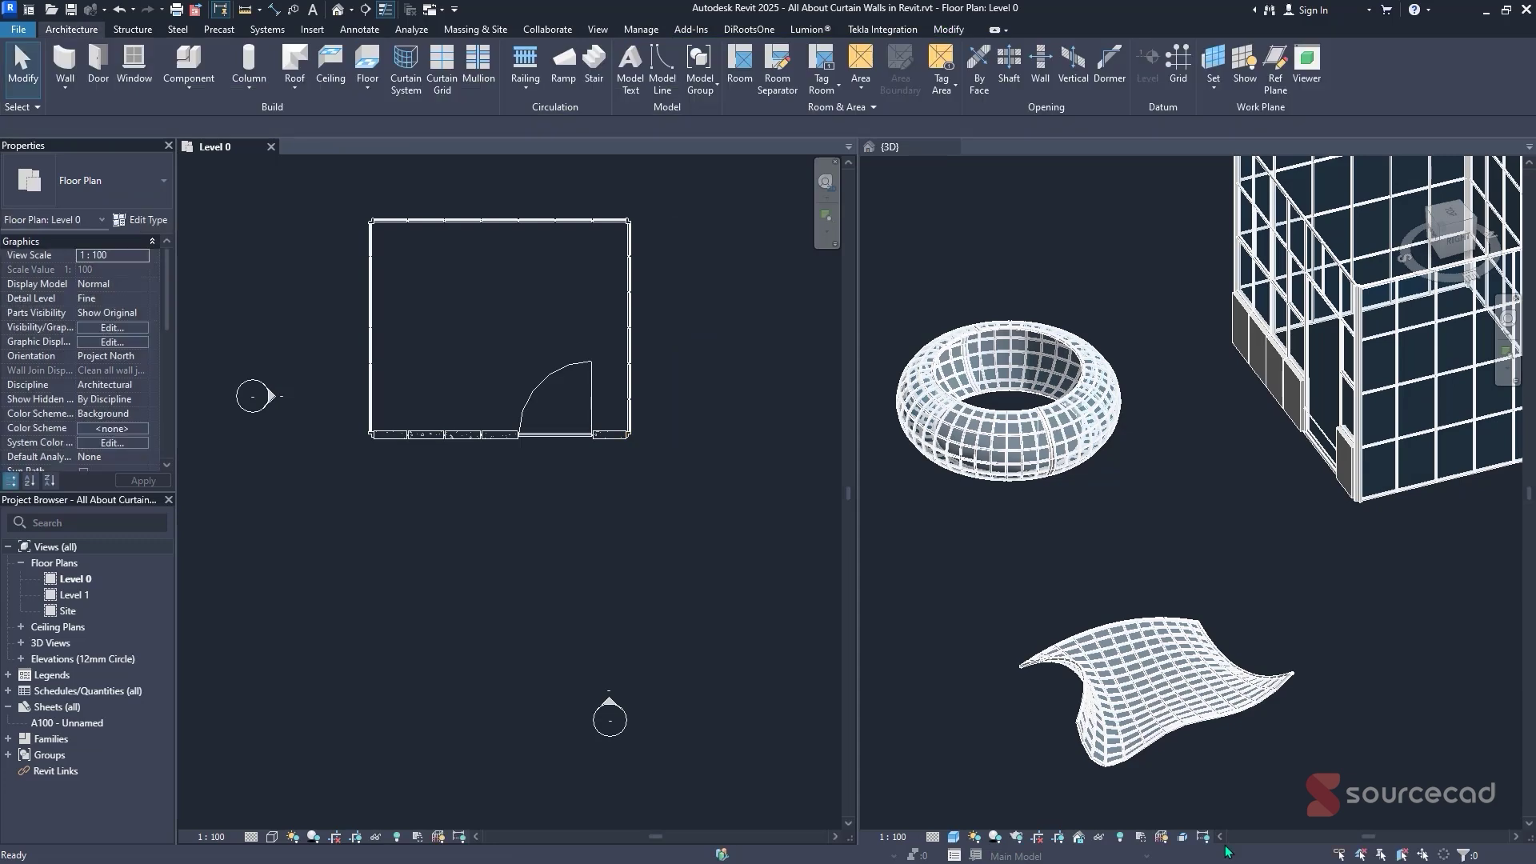
Start a roof by footprint in the Level 0 plan, based on Level 1, using the Roof_SlopedGlazing type
key(ctrl+Tab)
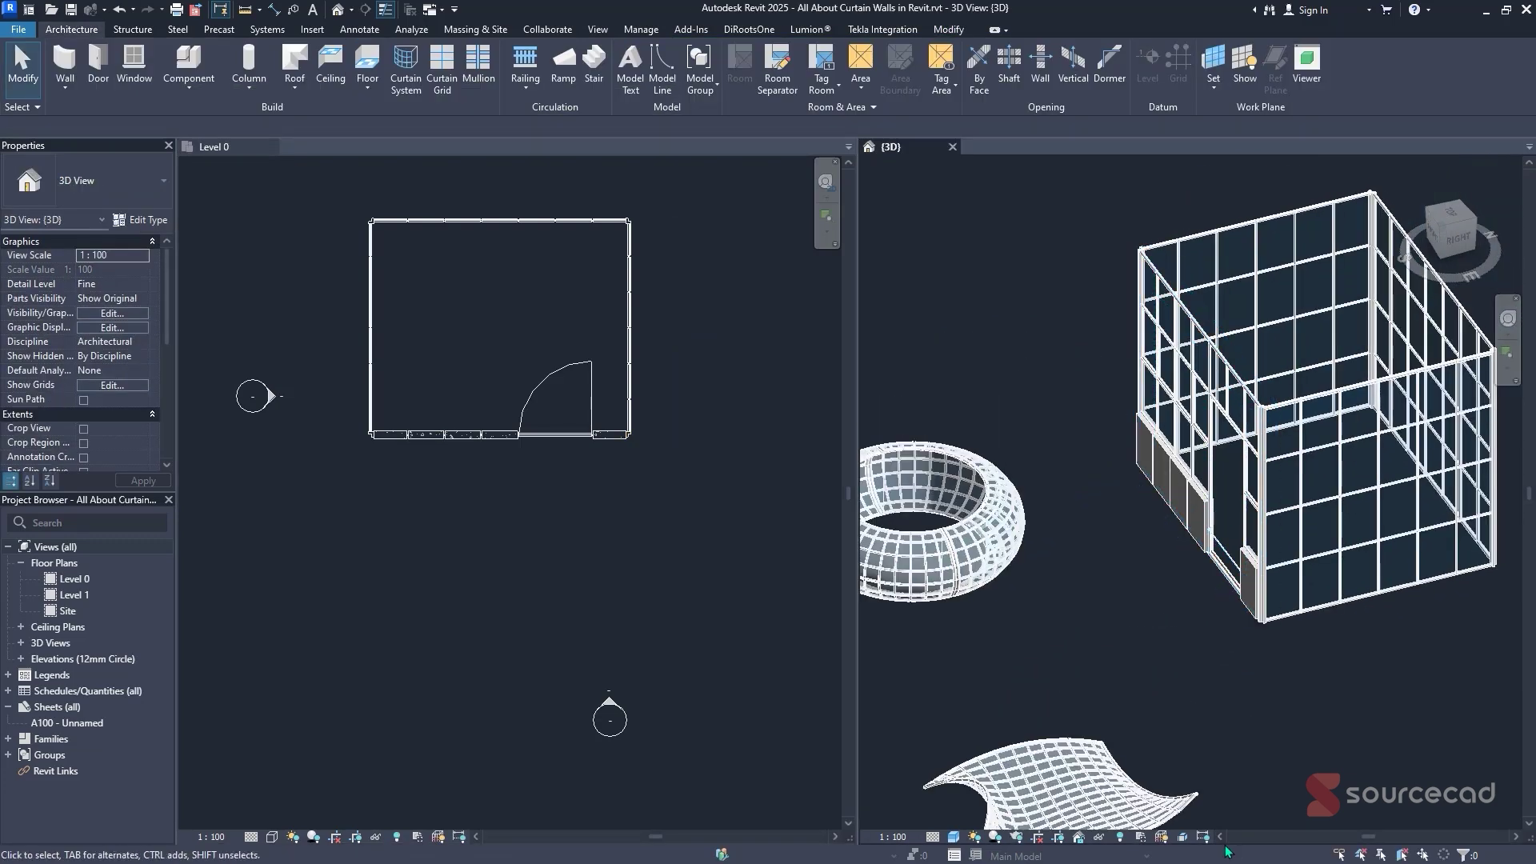
key(ctrl+Tab)
click(294, 86)
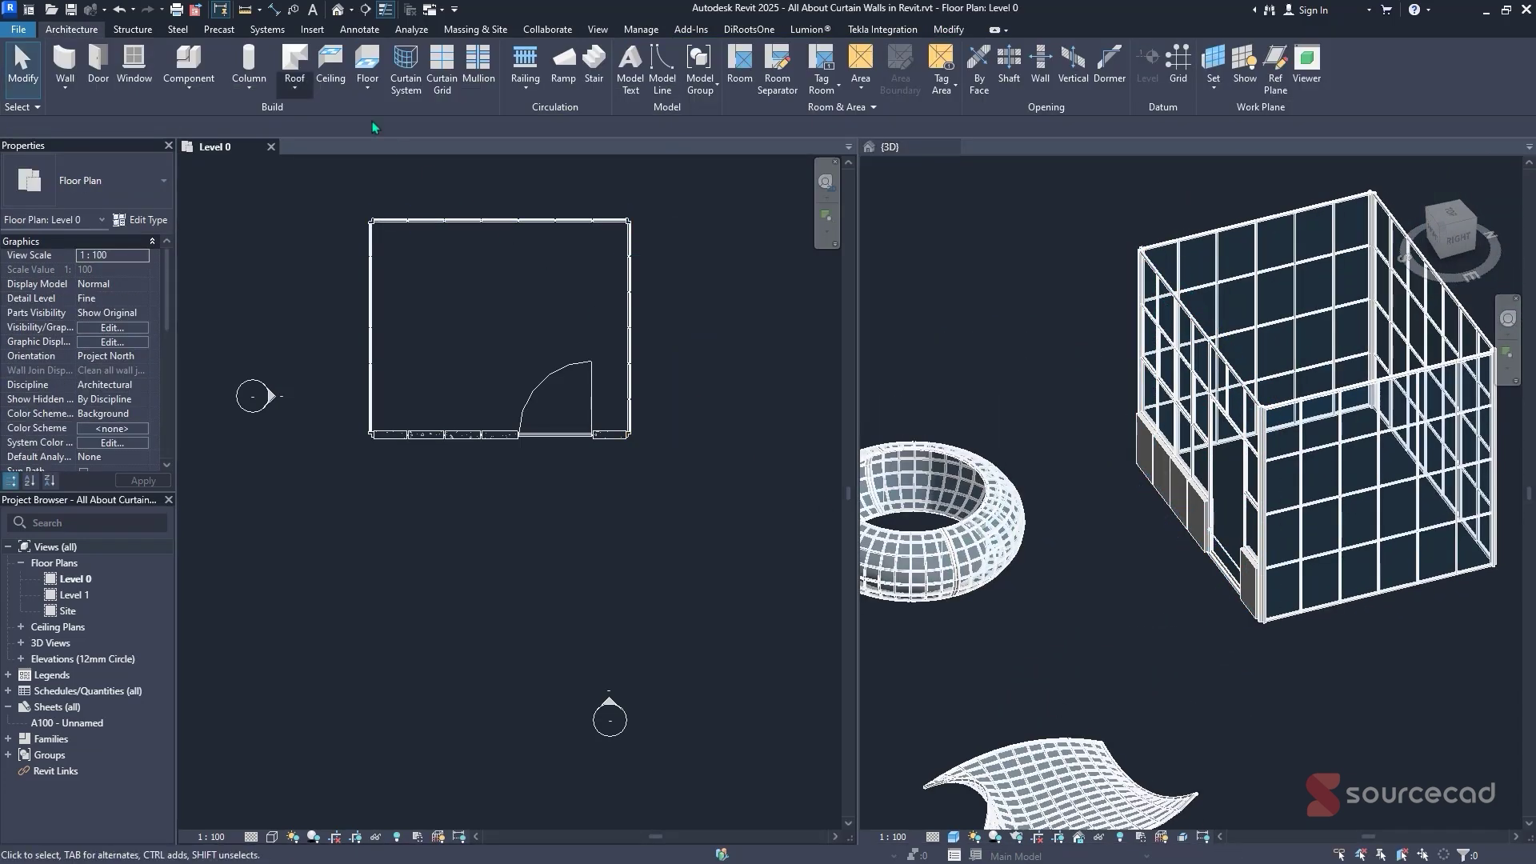
click(344, 118)
click(766, 450)
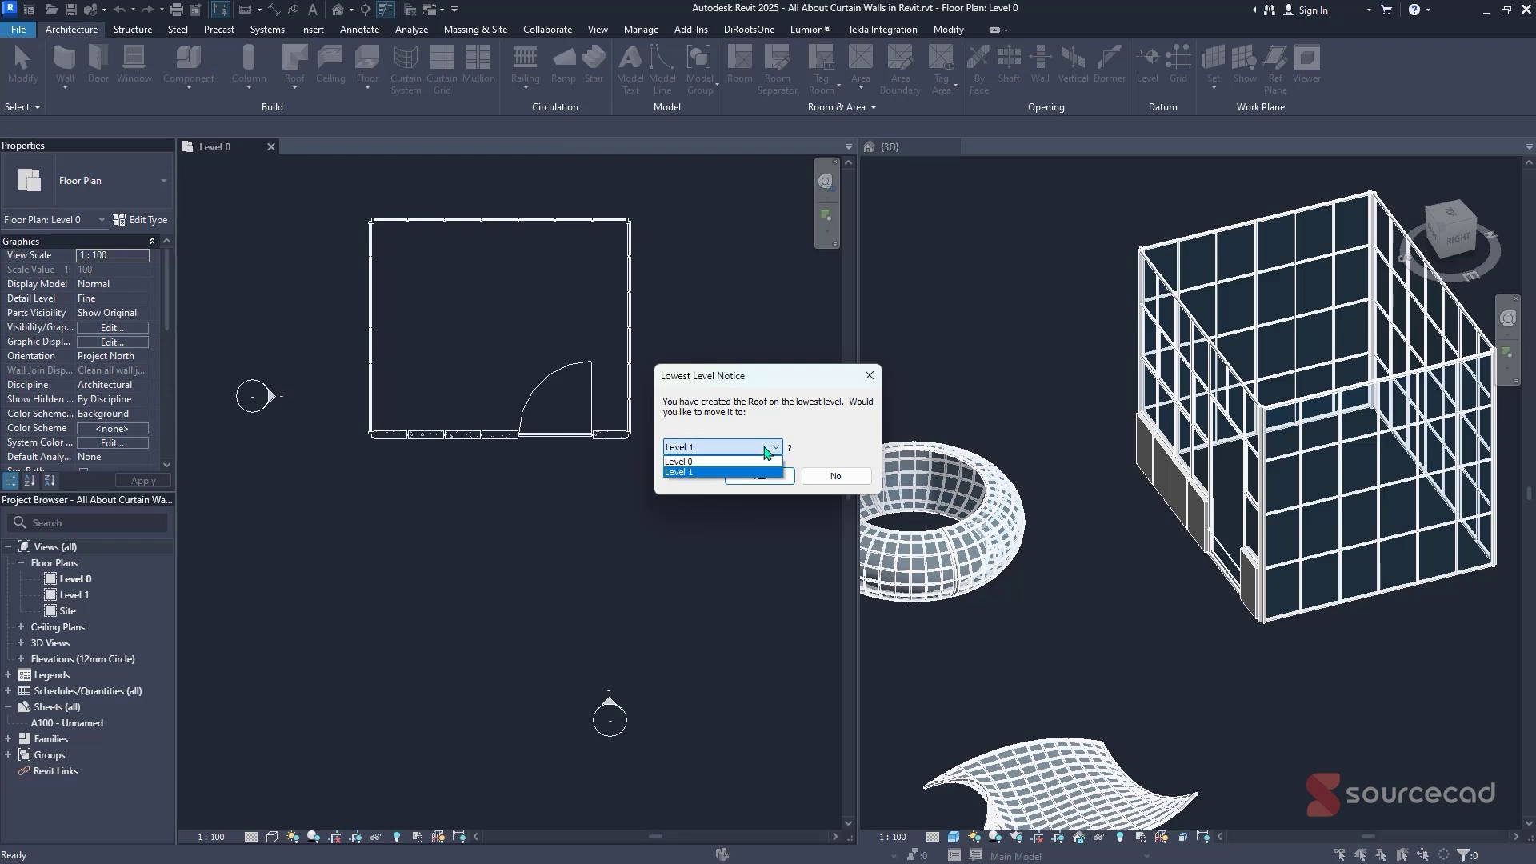
click(767, 472)
click(767, 475)
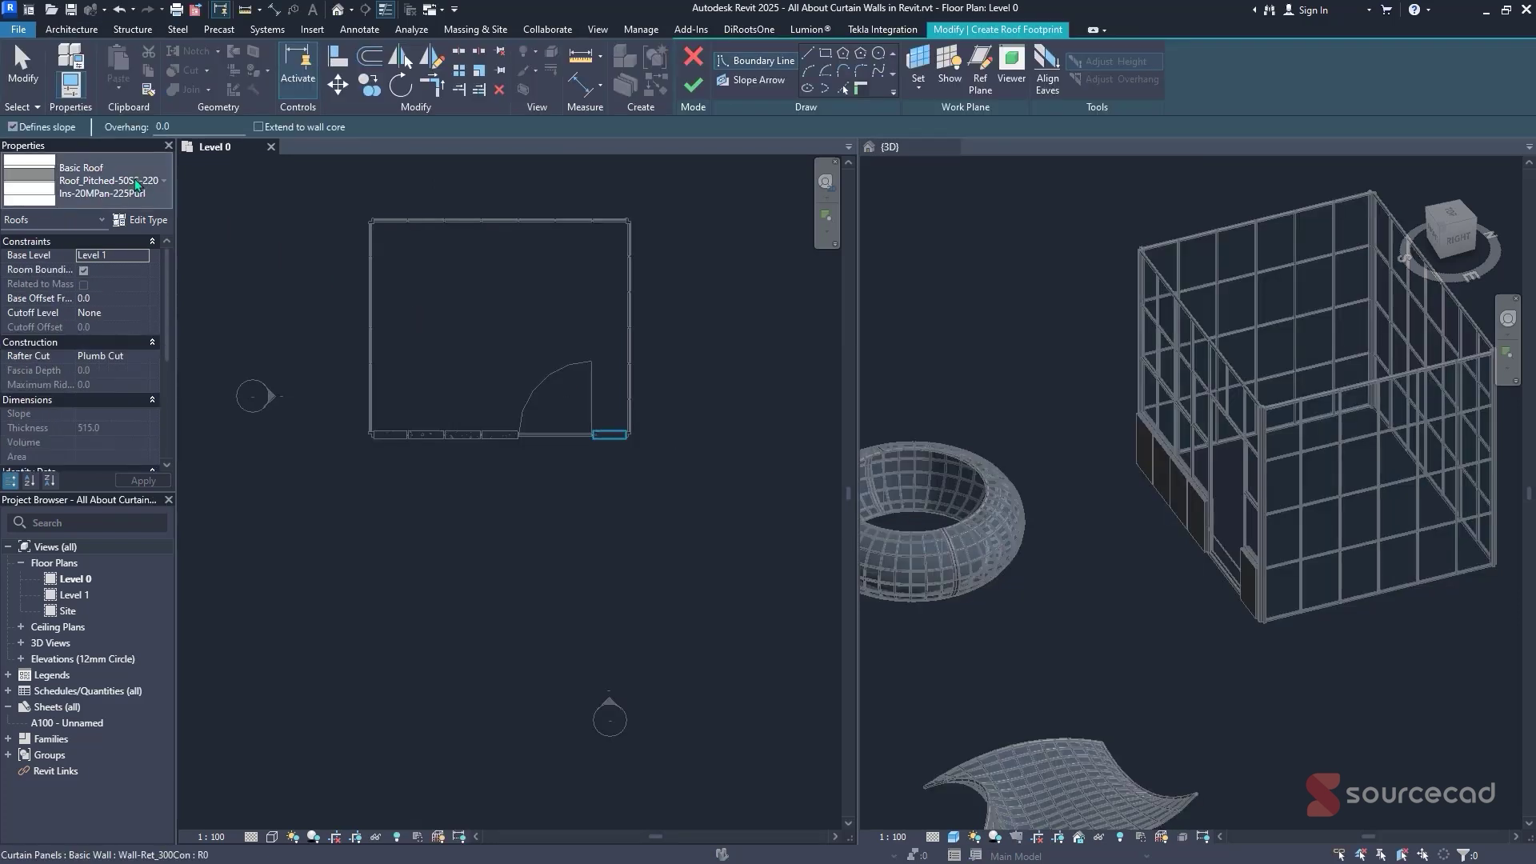
click(136, 185)
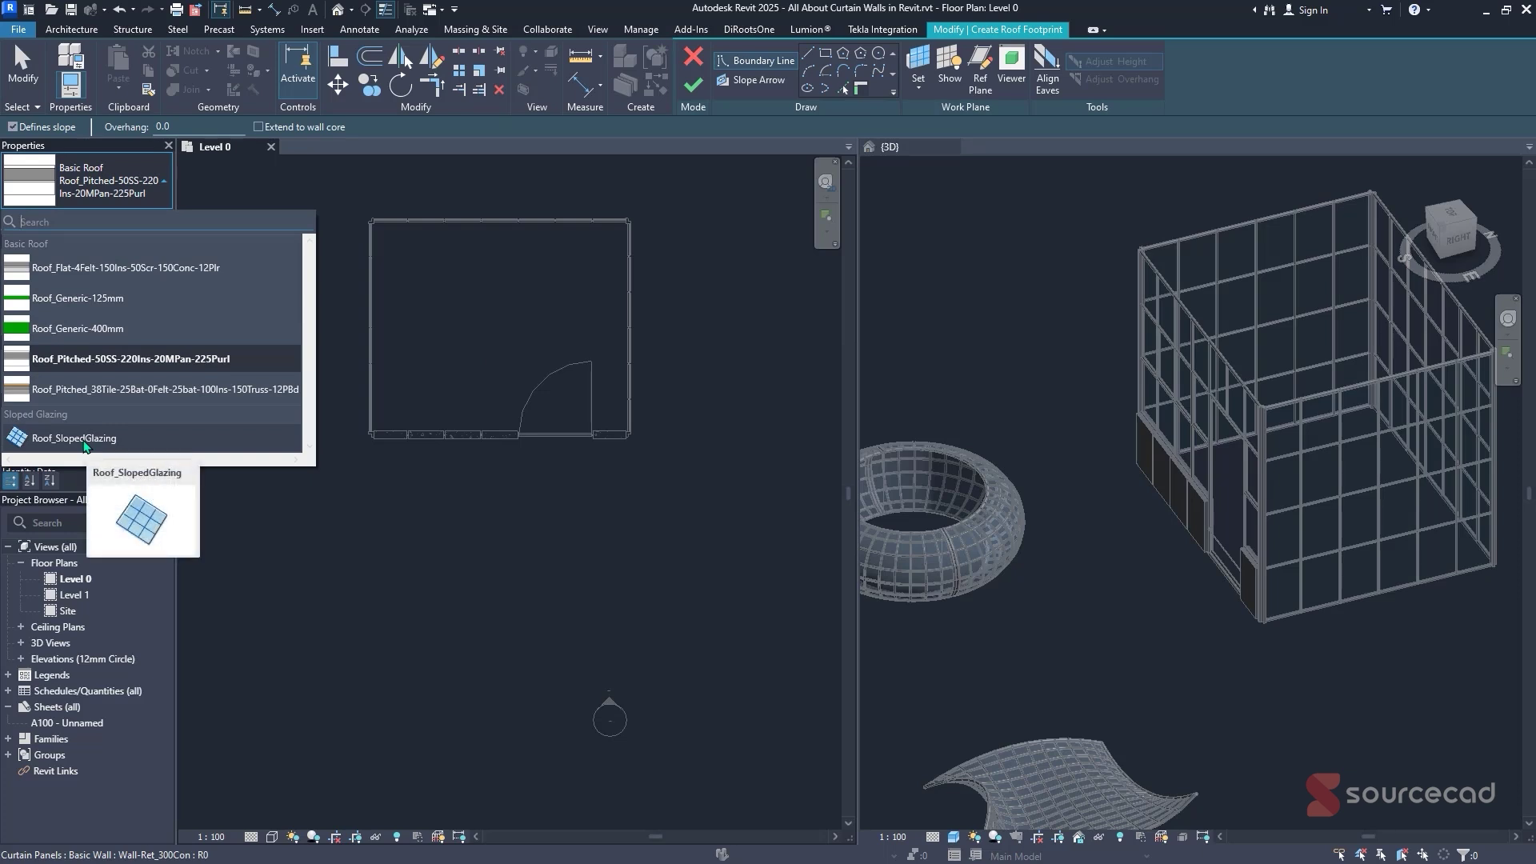
click(85, 439)
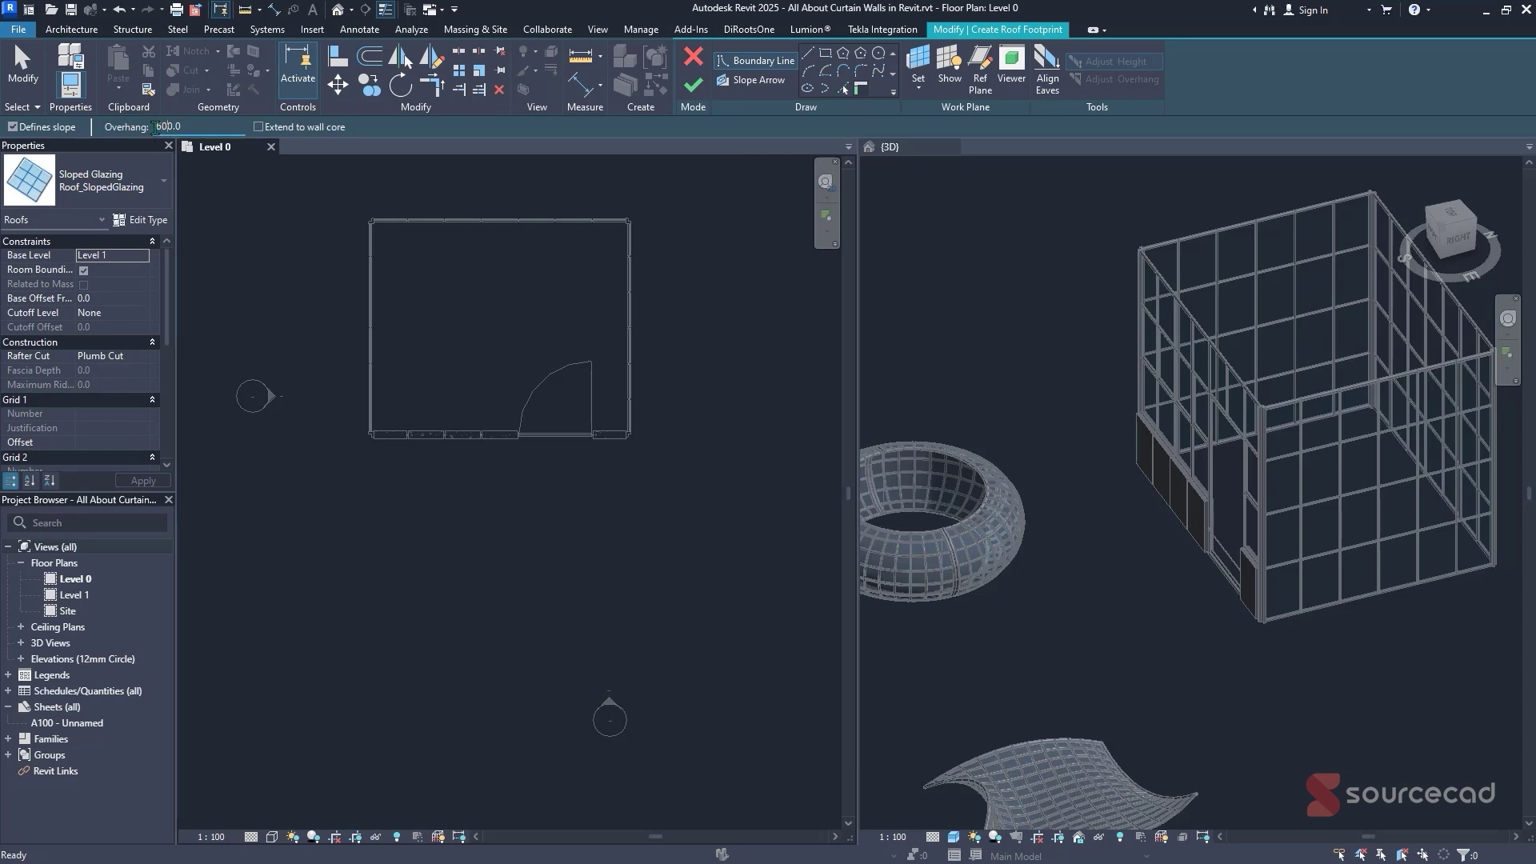
Outline the roof footprint along the four storefront walls with a 600 mm overhang, enable extending to wall core, and finish the sketch
click(370, 268)
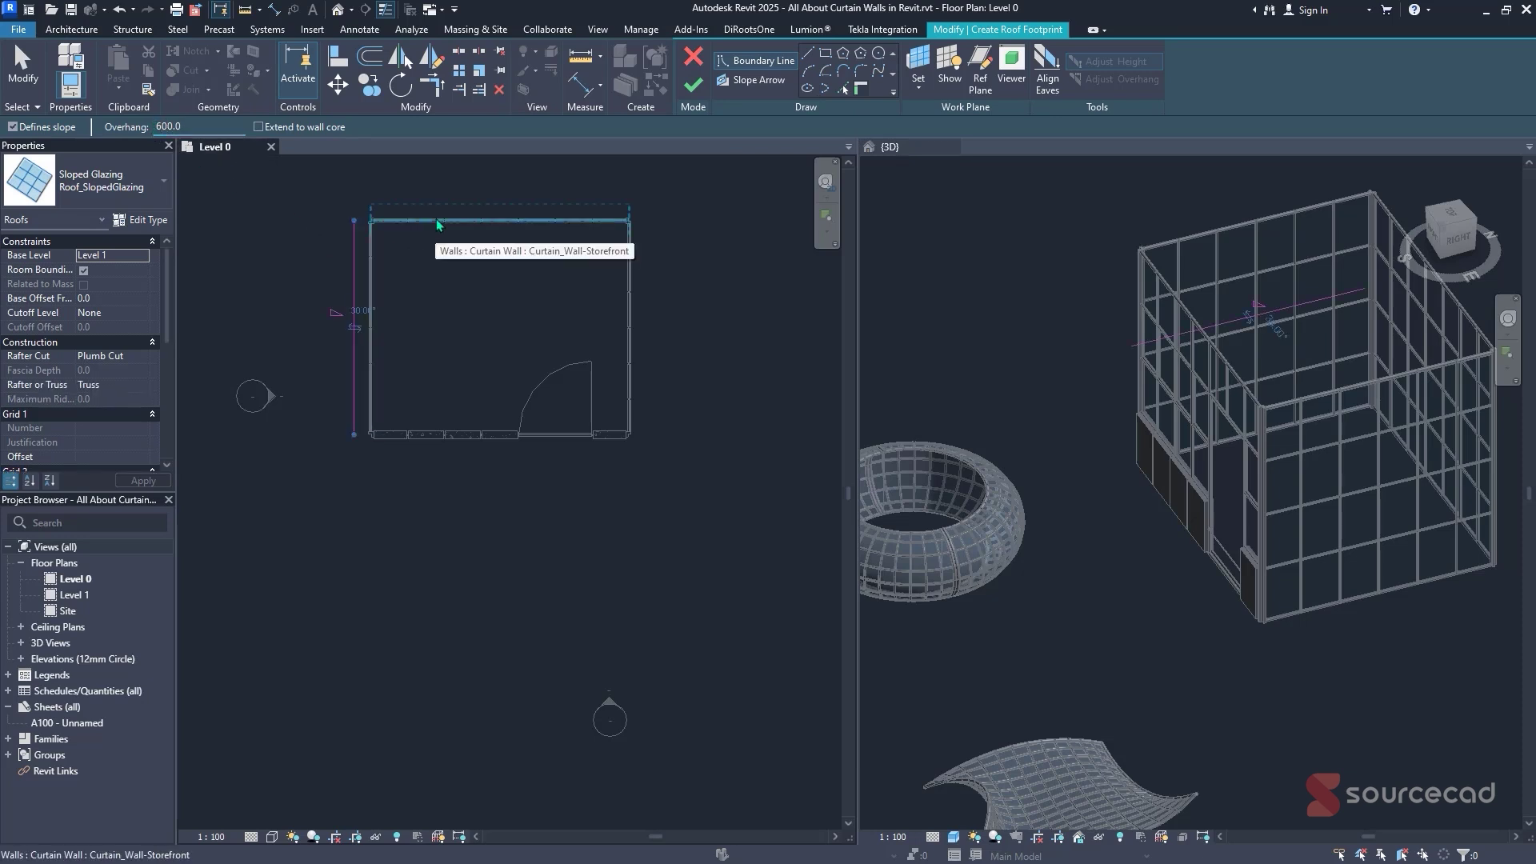
click(439, 223)
click(629, 326)
click(479, 436)
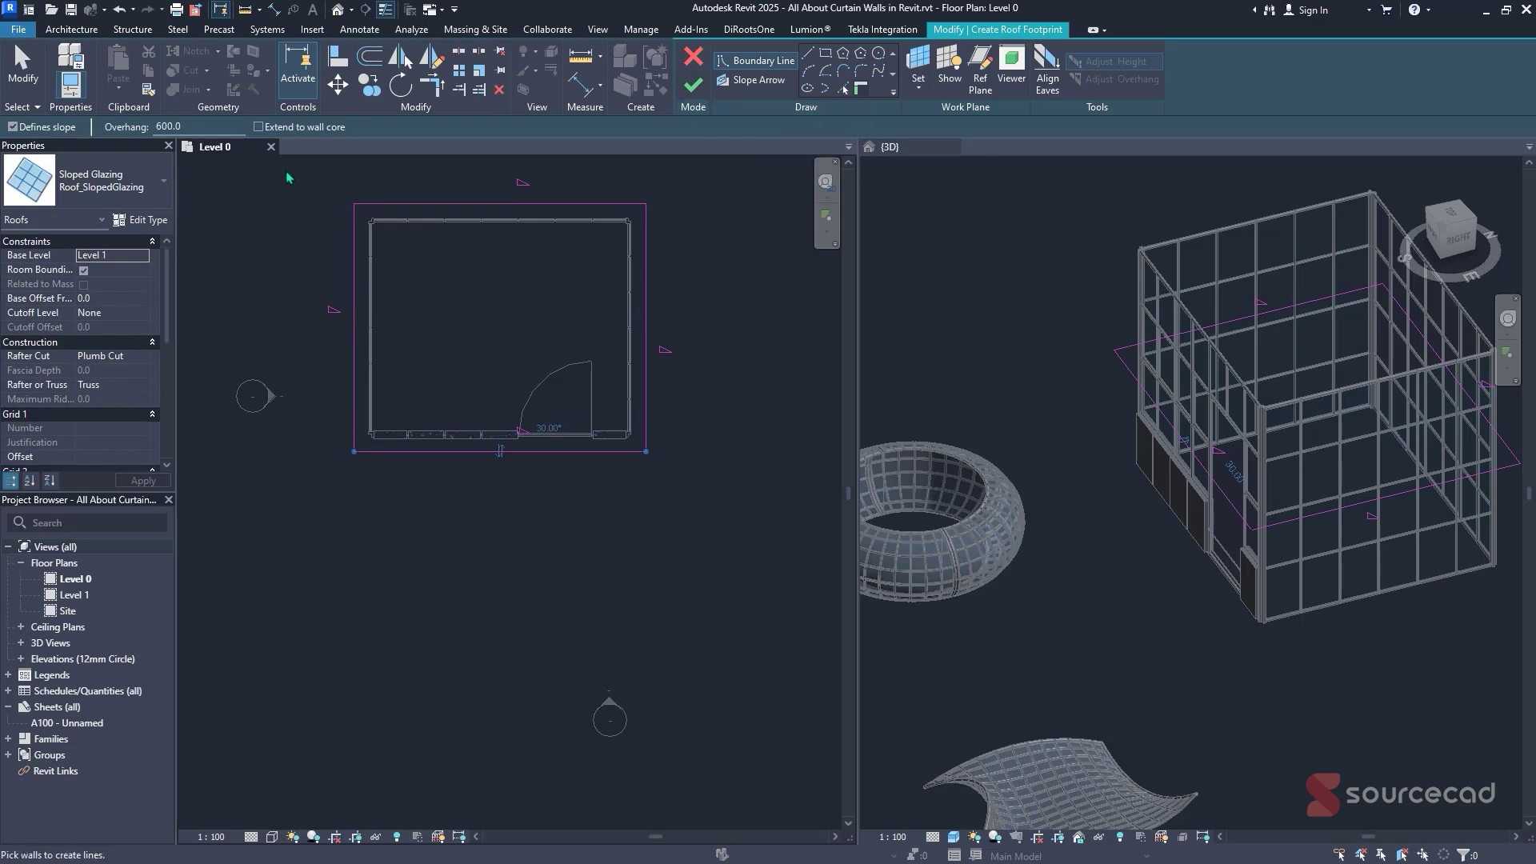
click(257, 126)
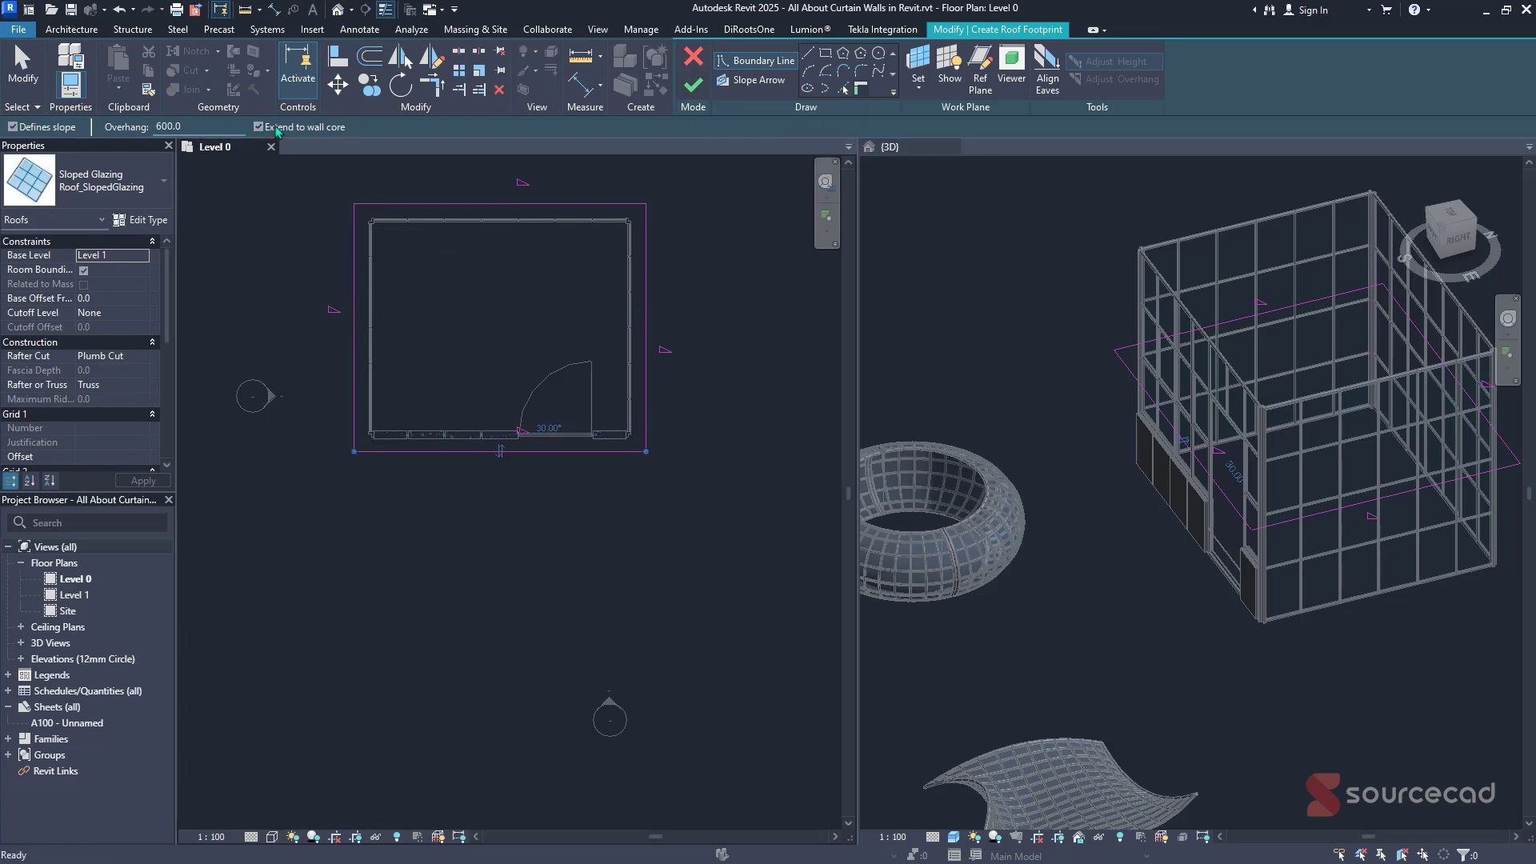
click(690, 88)
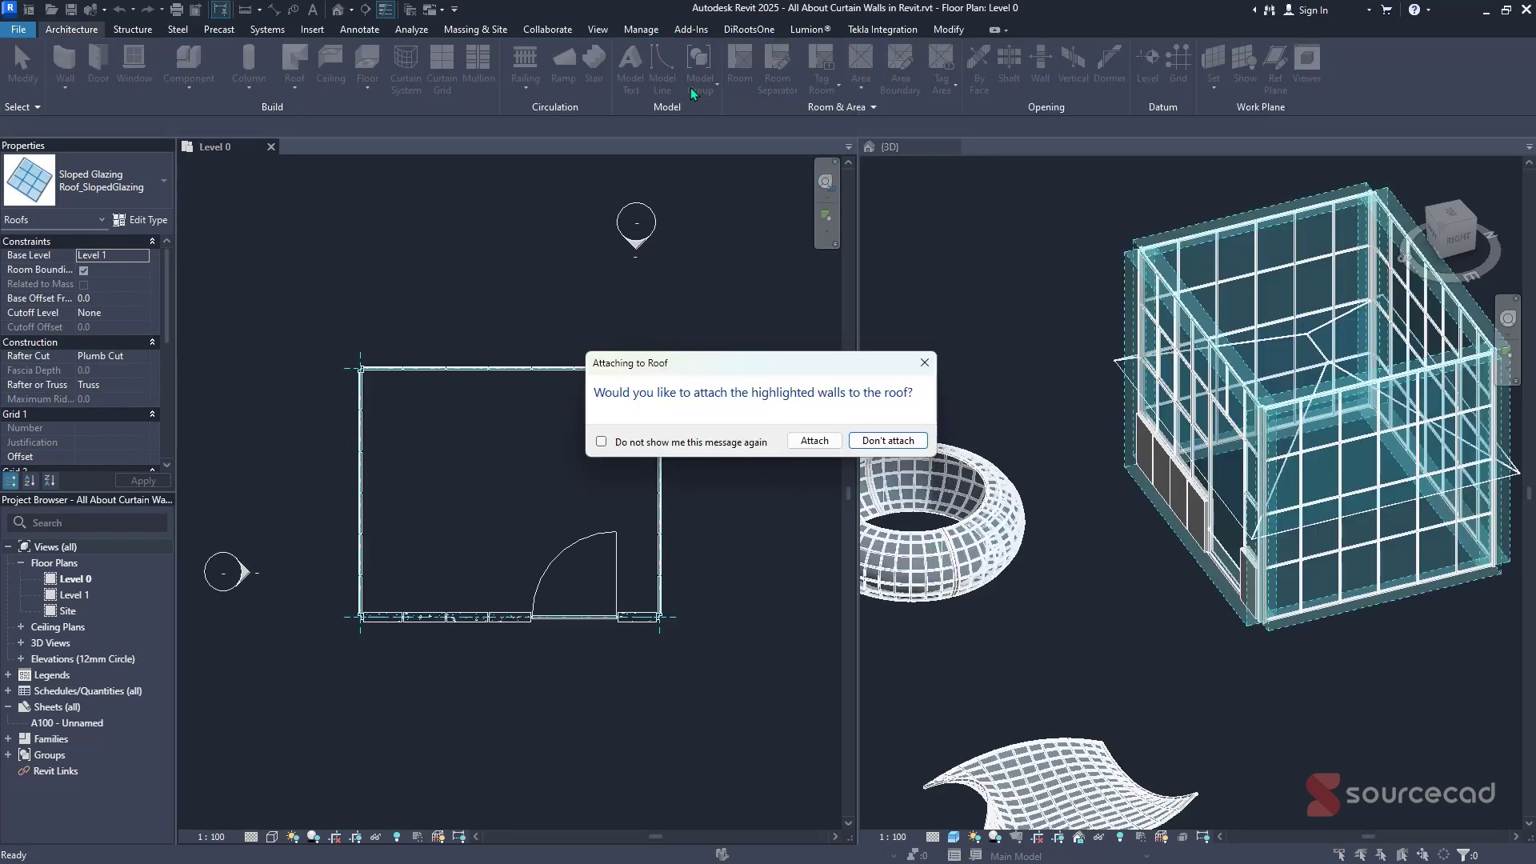
Attach the highlighted storefront walls to the sloped glazing roof, deleting the mullions that conflict
click(816, 441)
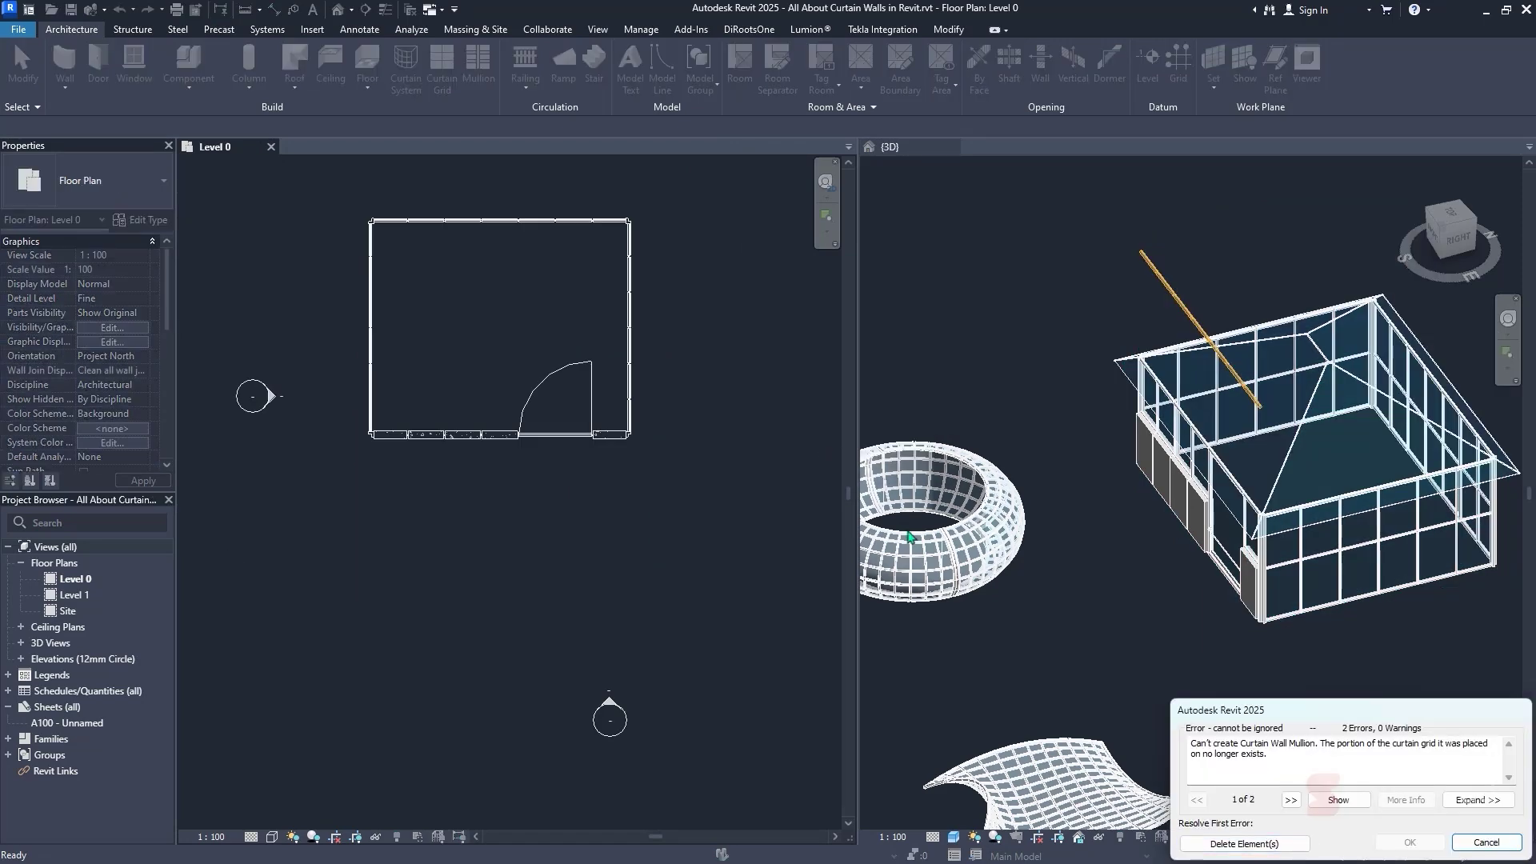
click(1230, 845)
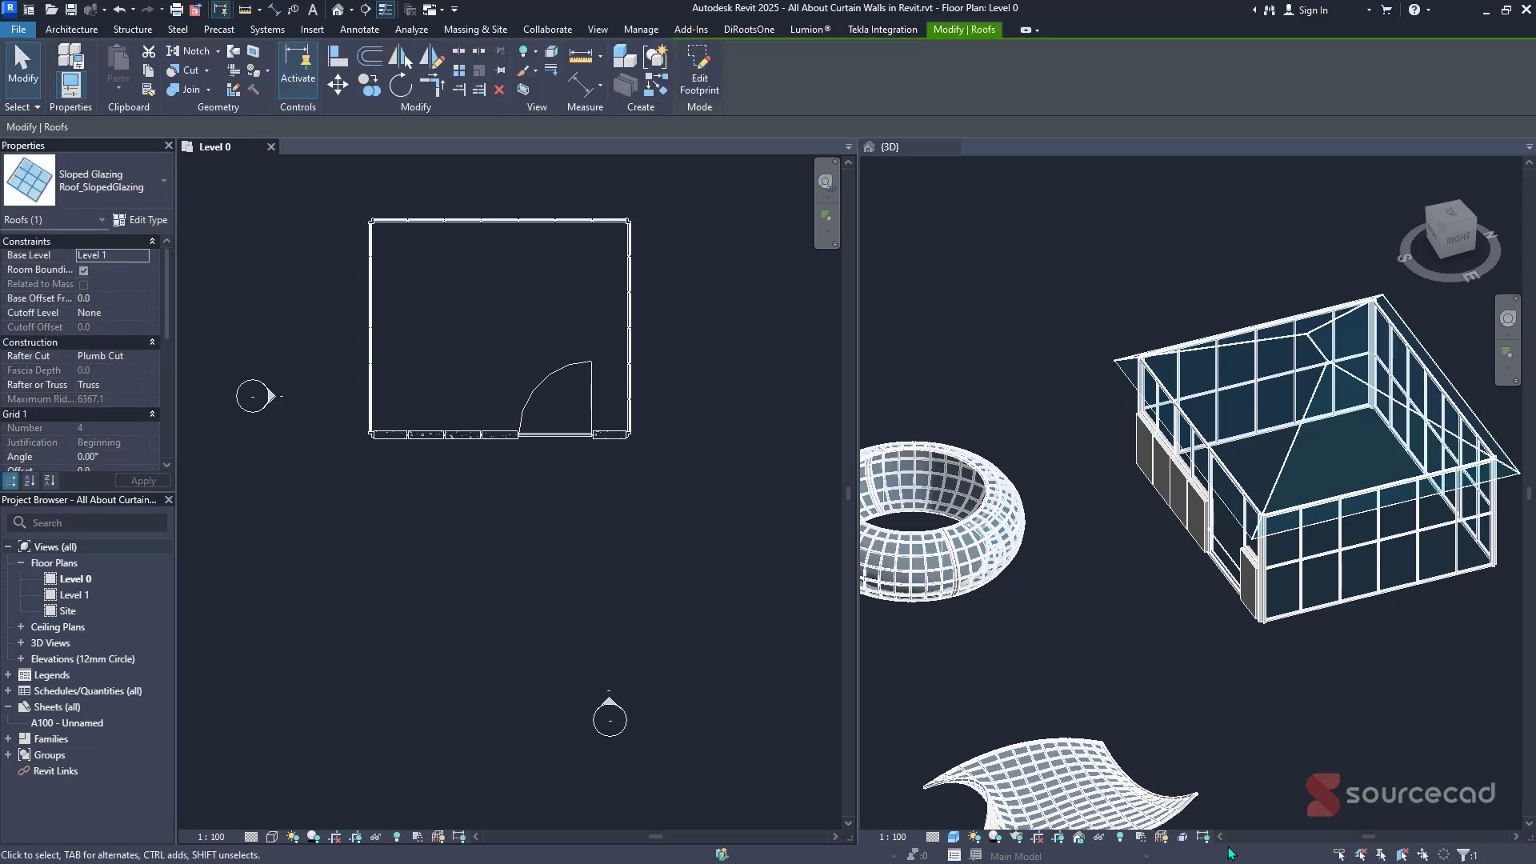
key(Escape)
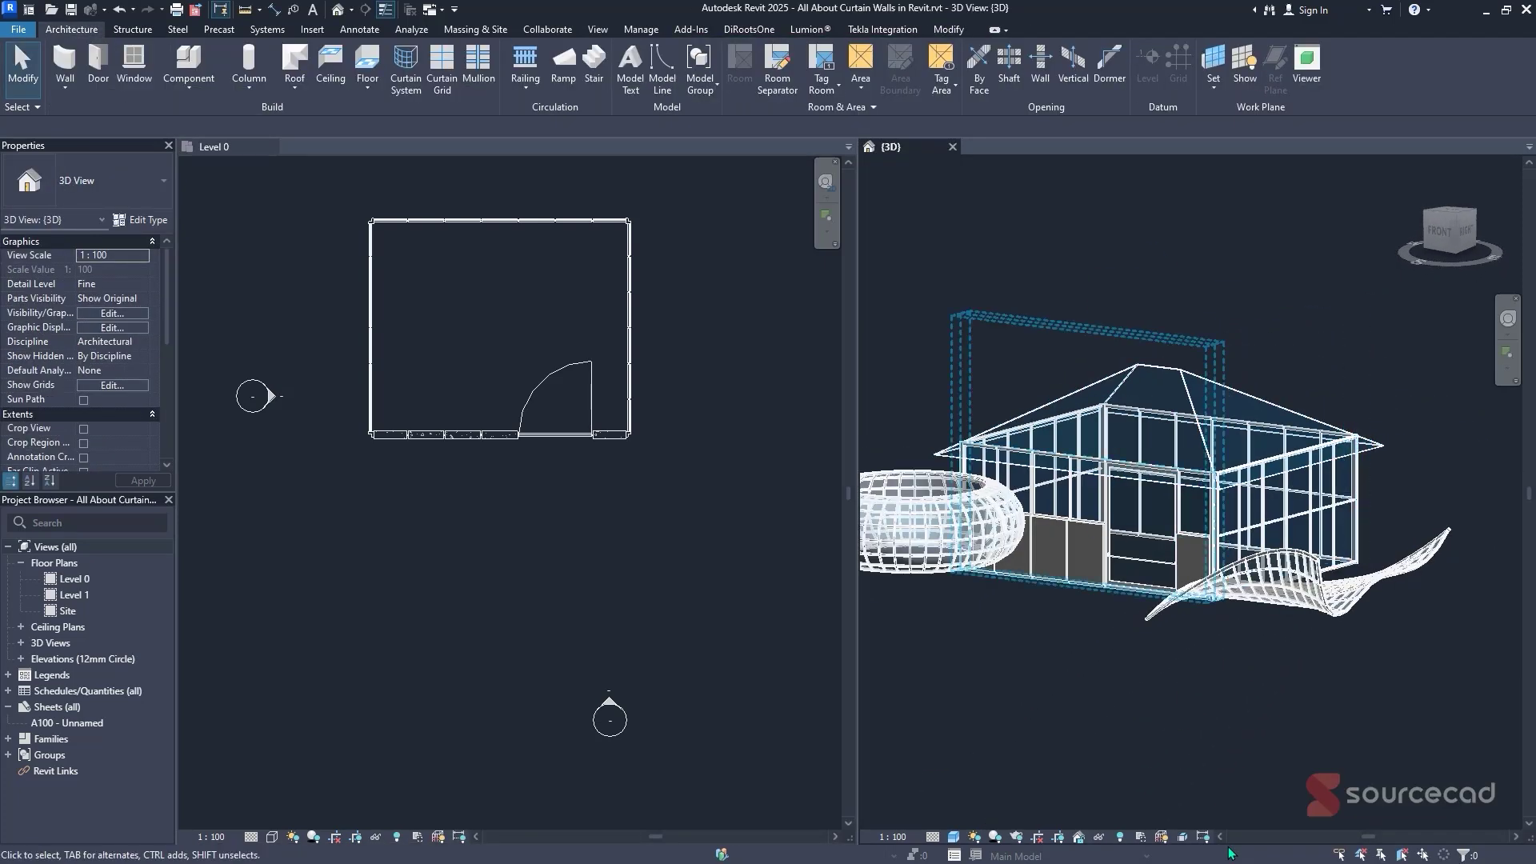
Set the Grid 1 and Grid 2 layouts of the roof's Roof_SlopedGlazing type to Maximum Spacing
shift+middle_drag(1184, 497, 1262, 354)
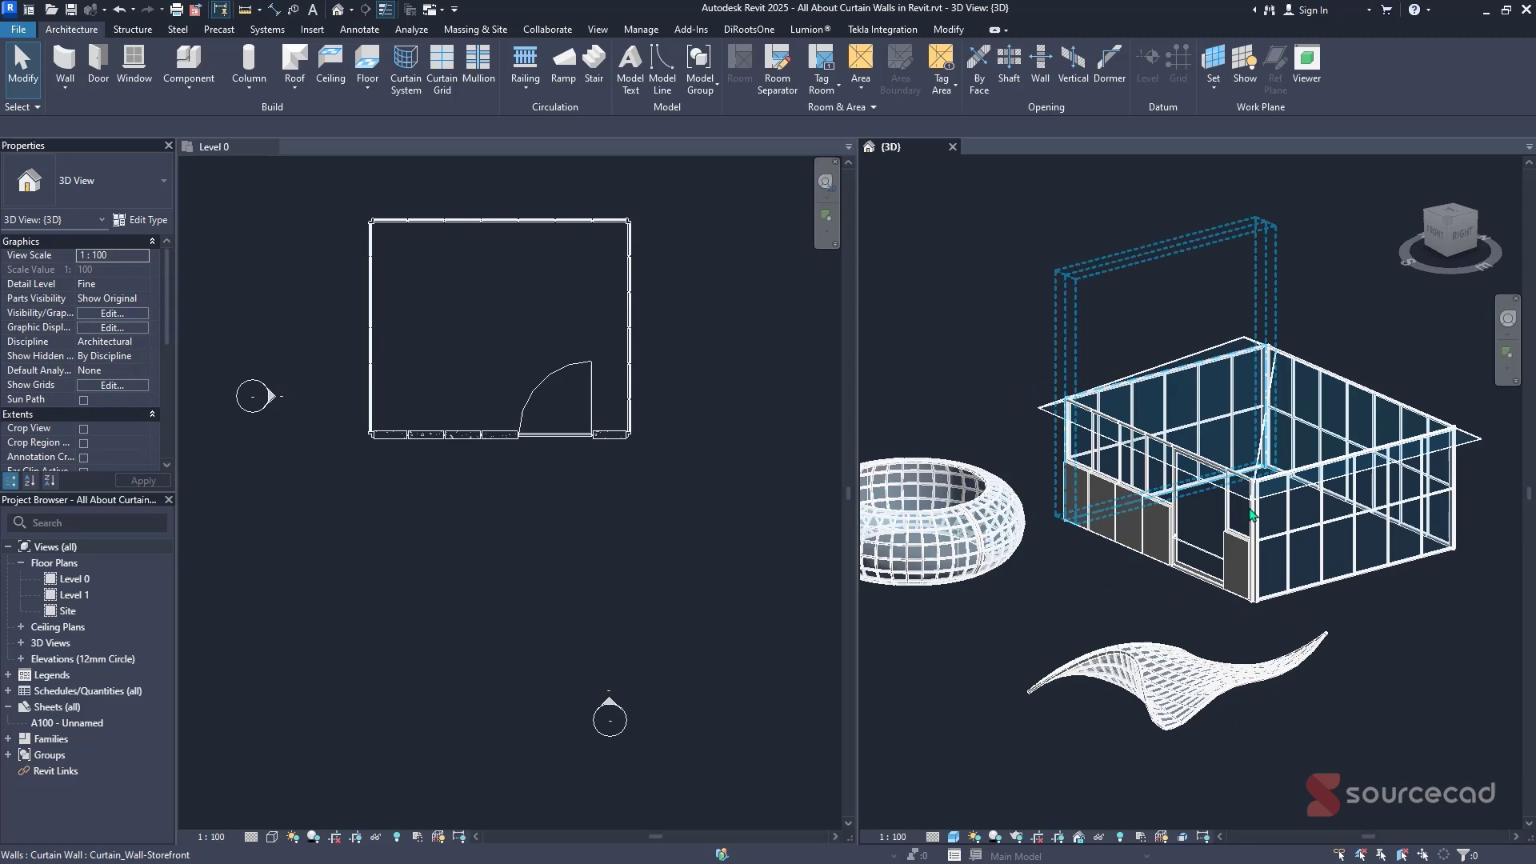
click(1263, 354)
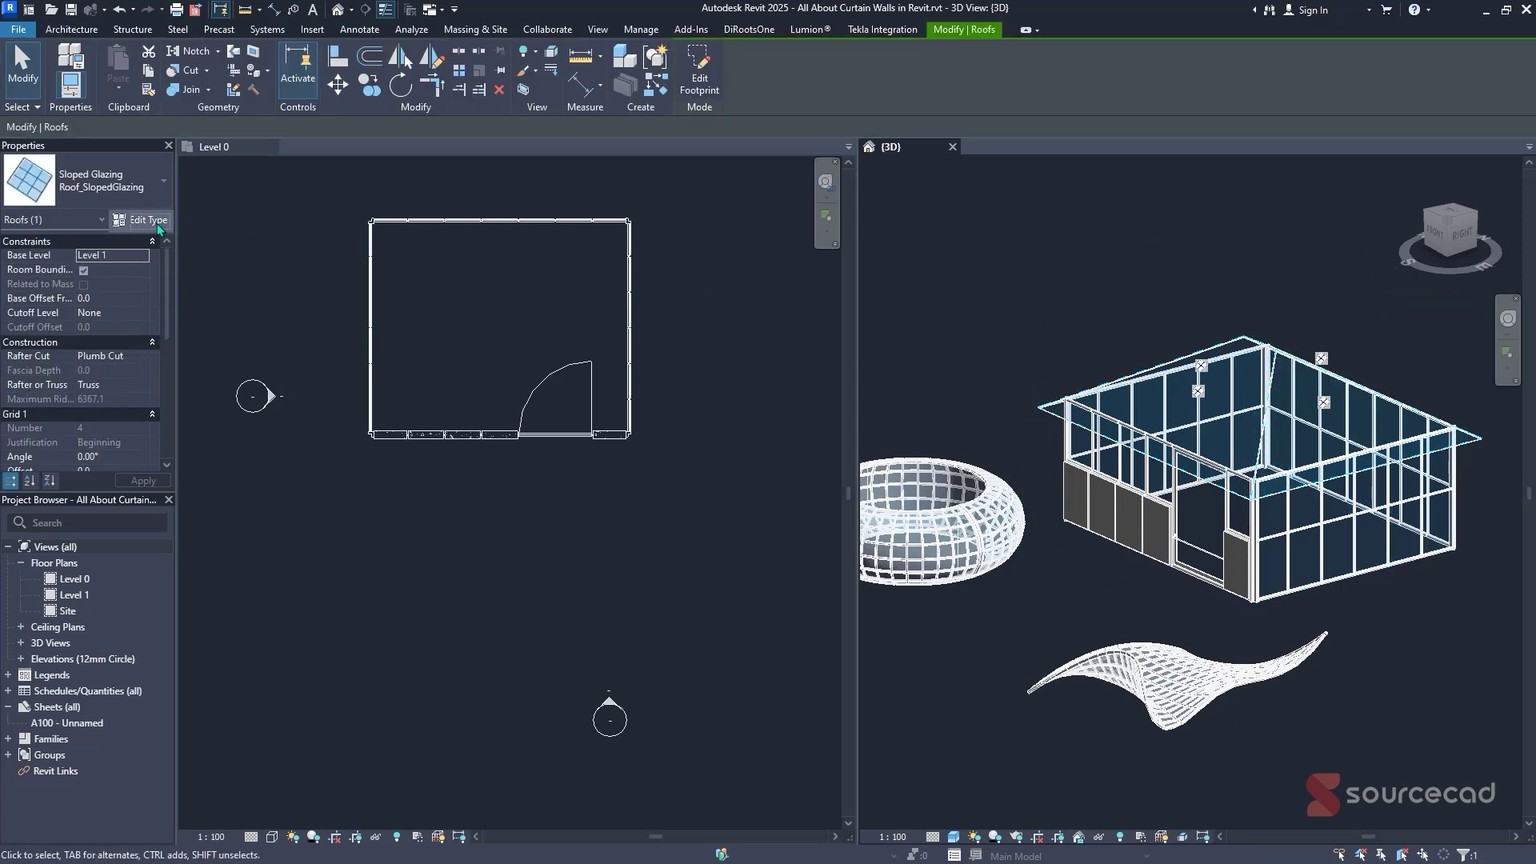
click(142, 221)
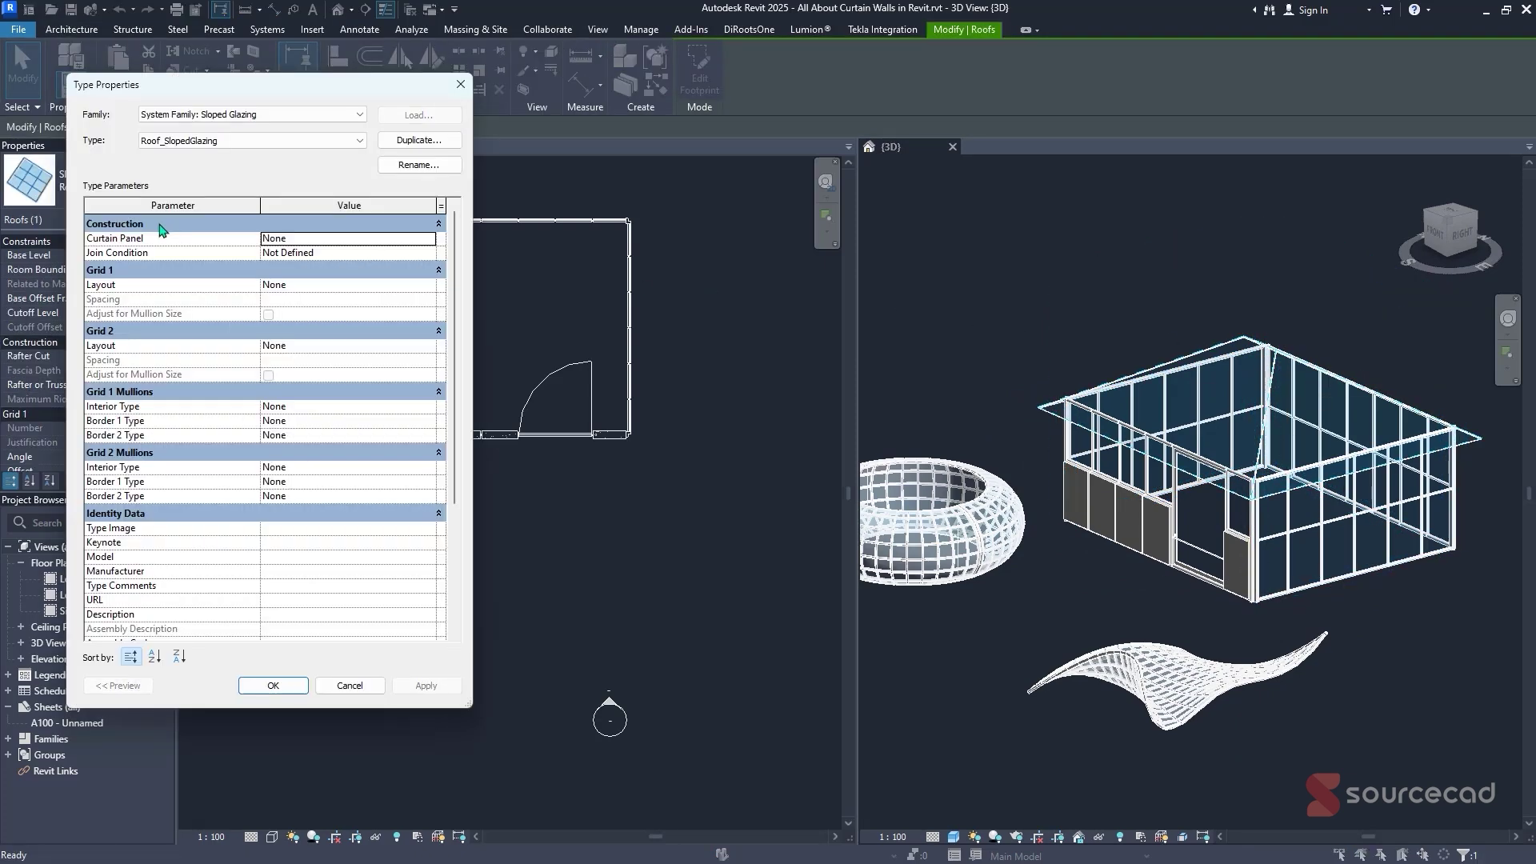
click(427, 288)
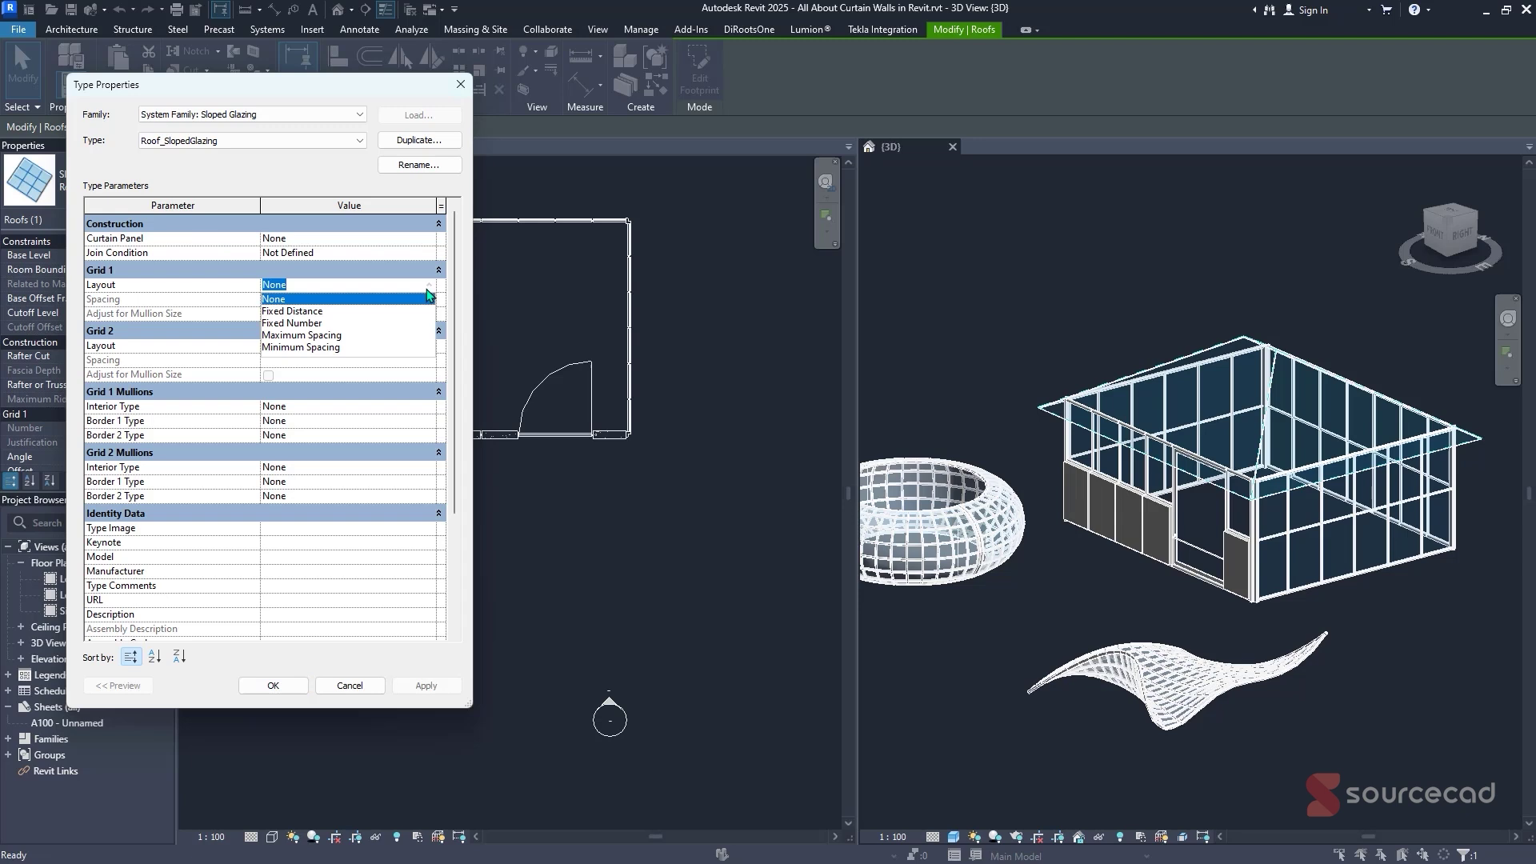
click(305, 336)
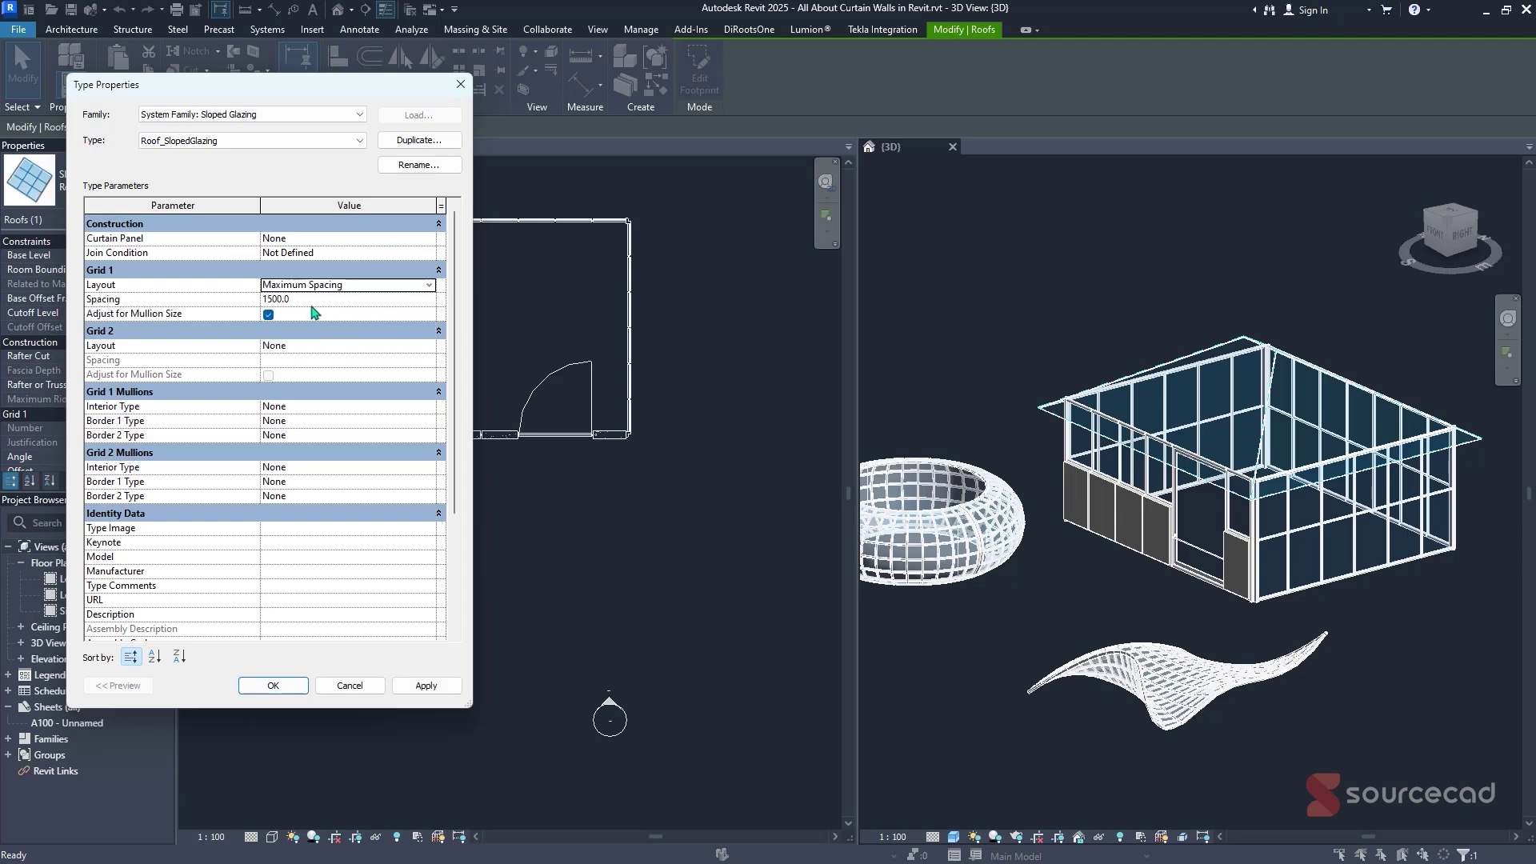
click(426, 350)
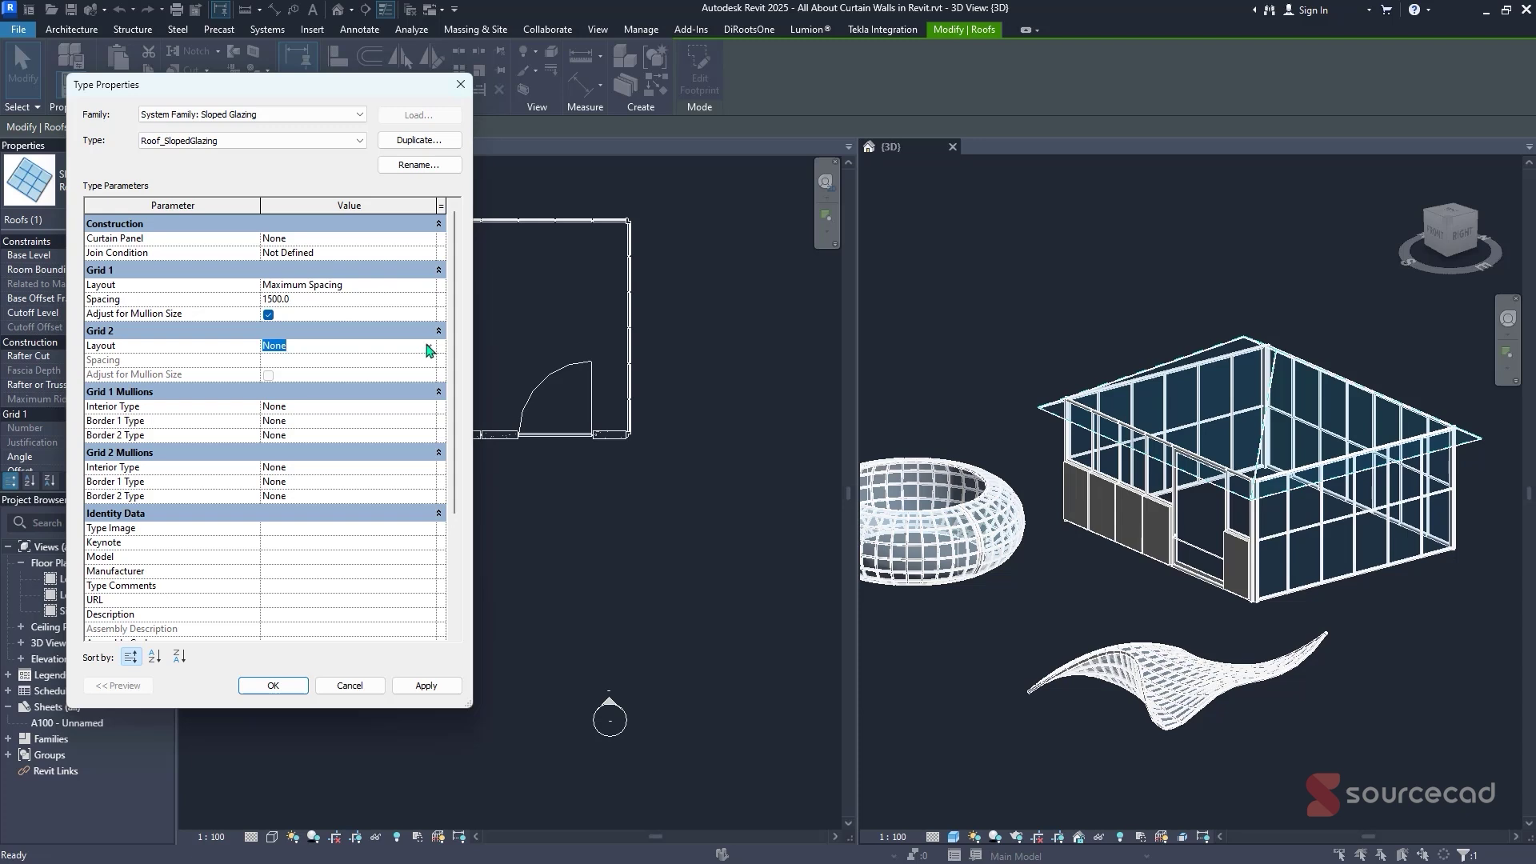
click(428, 350)
click(304, 396)
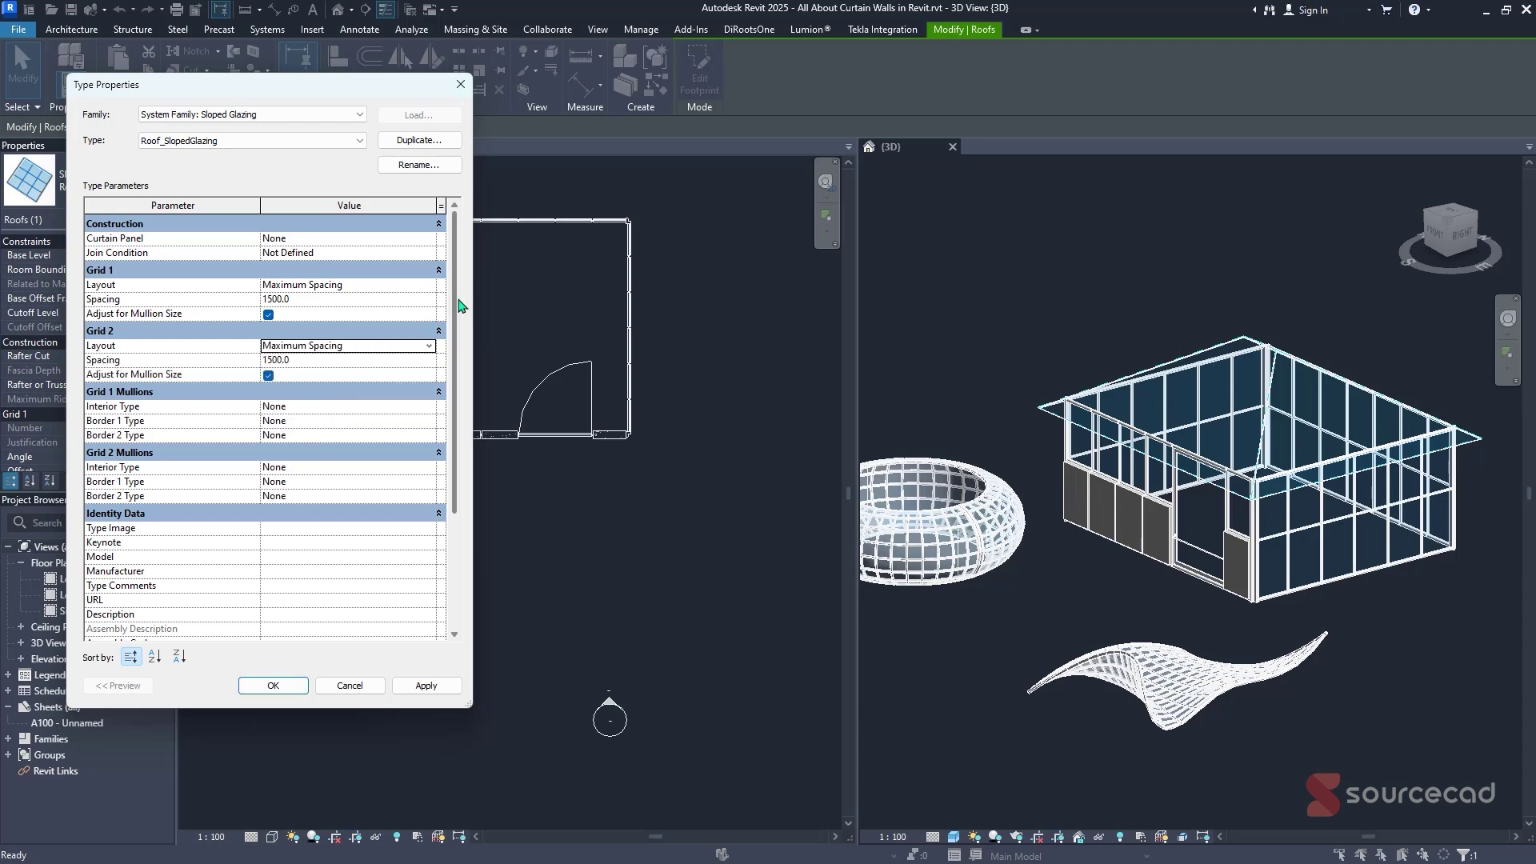
Set the Grid 1 mullions to Circular Mullion 25mm_Radius for the interior and Circular Mullion 50mm_Radius for both borders
scroll(464, 312, down, 1)
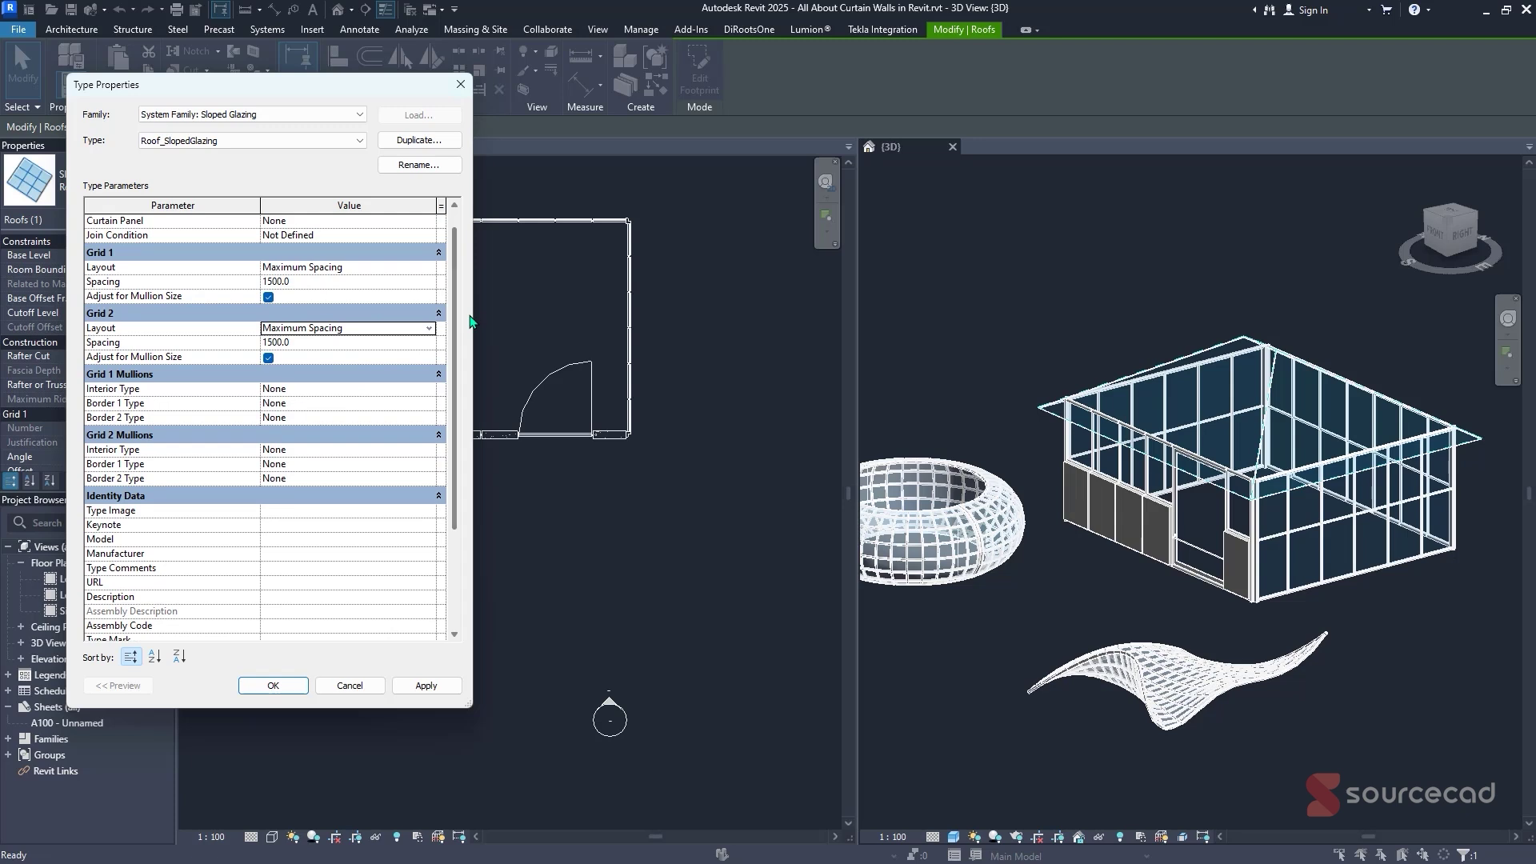
click(424, 392)
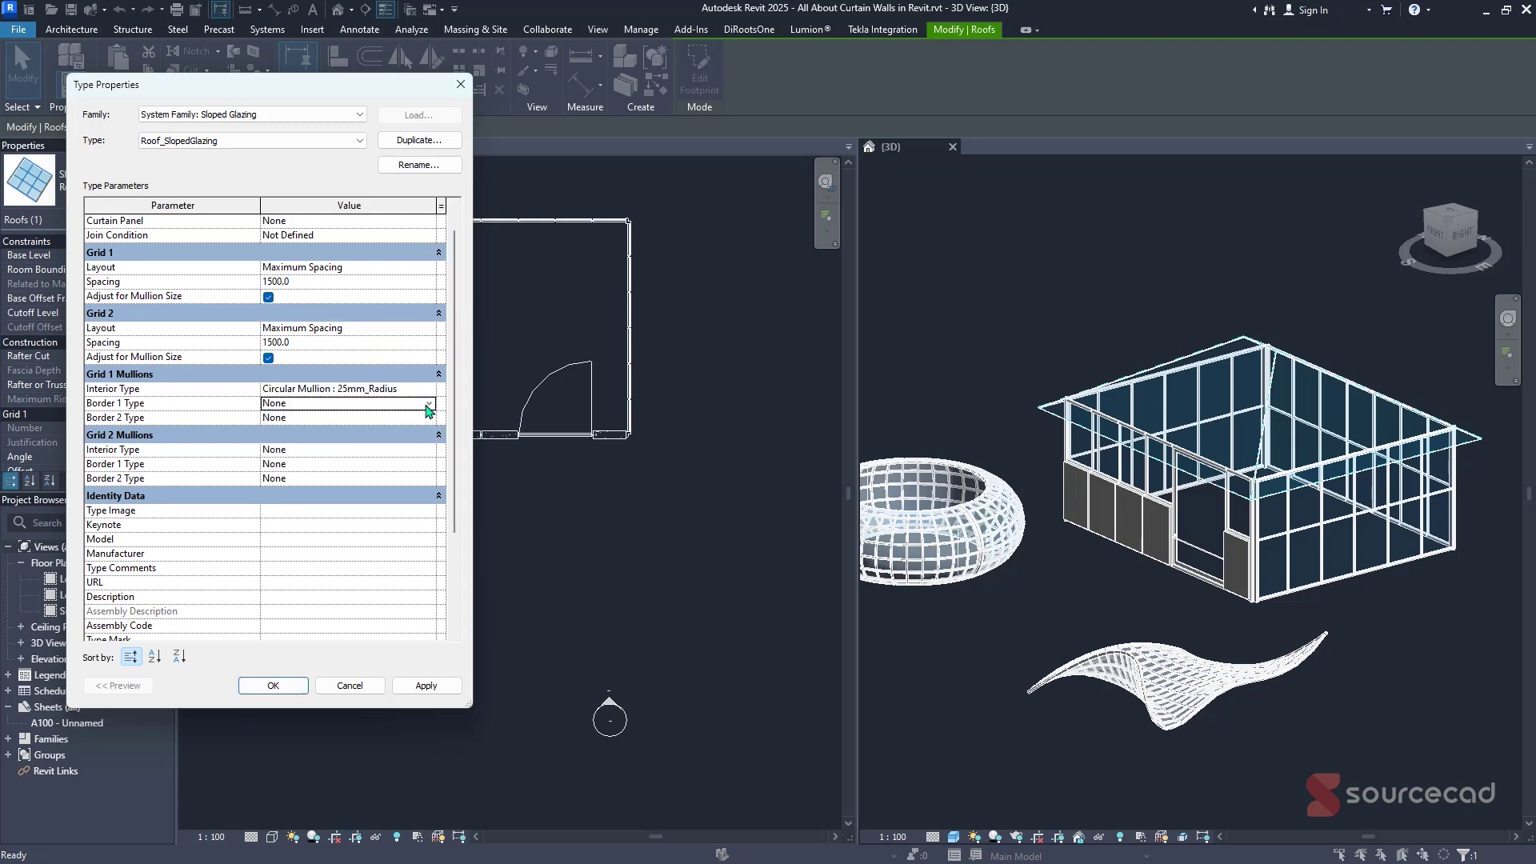
click(428, 405)
click(382, 443)
click(432, 418)
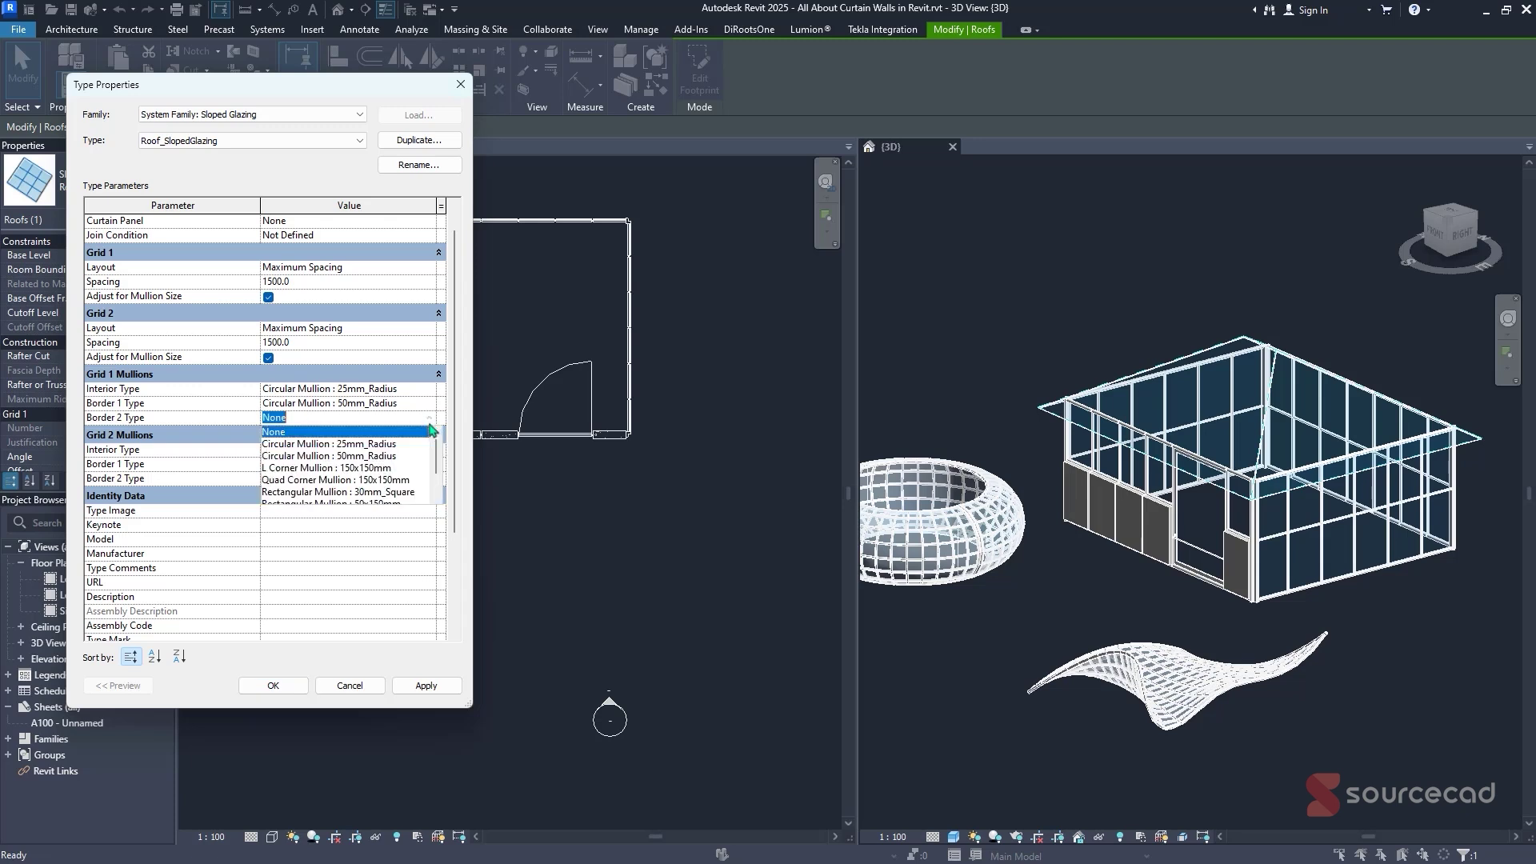
click(431, 456)
Give the Grid 2 mullions Circular Mullion 25mm_Radius inside and 50mm_Radius on both borders, and accept the roof type changes
click(430, 453)
click(431, 455)
click(404, 477)
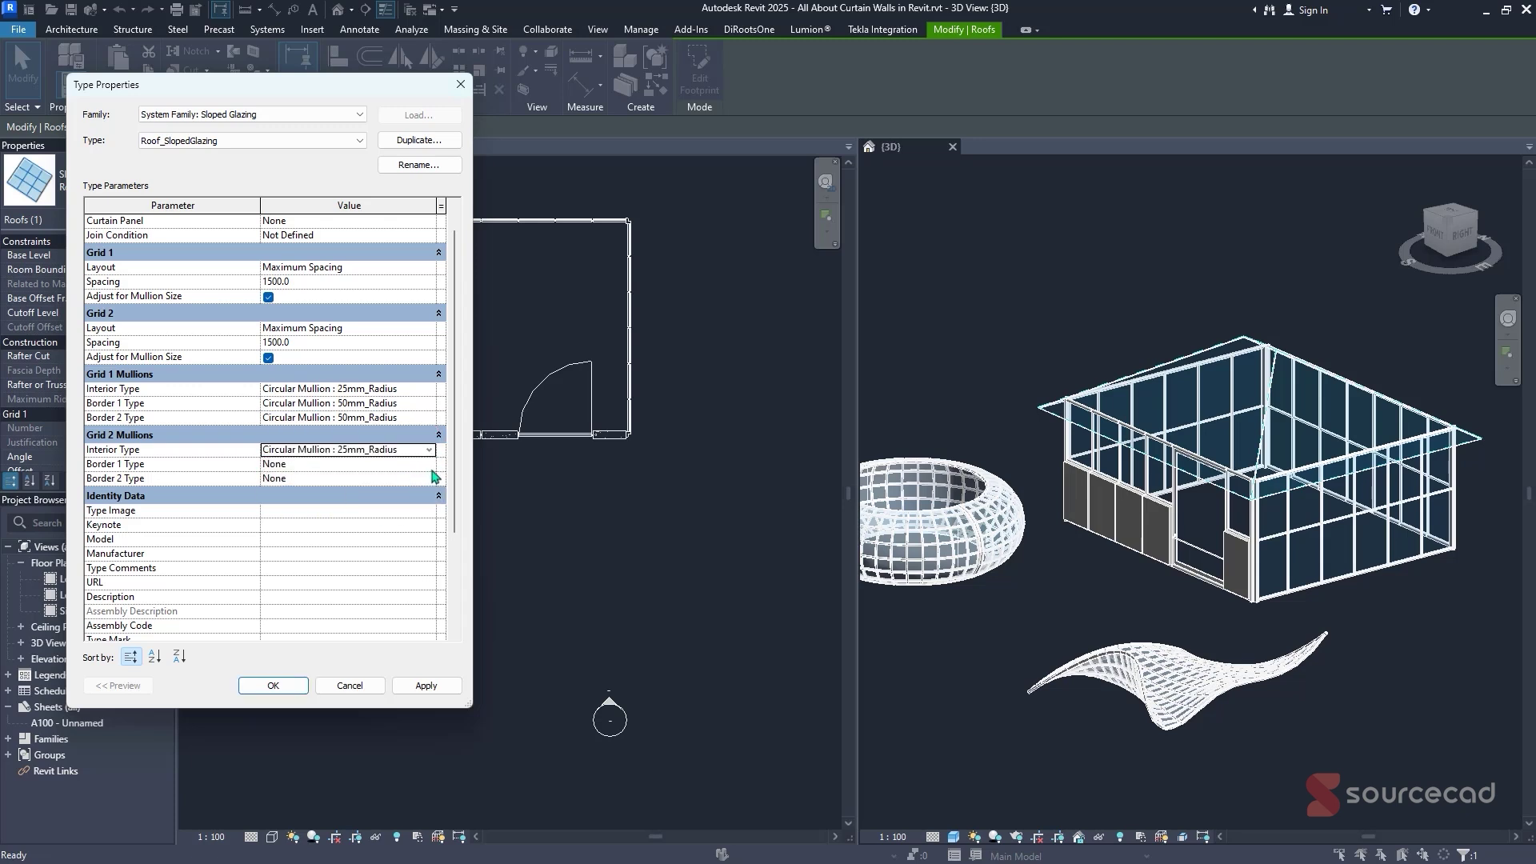
click(430, 465)
click(429, 465)
click(391, 503)
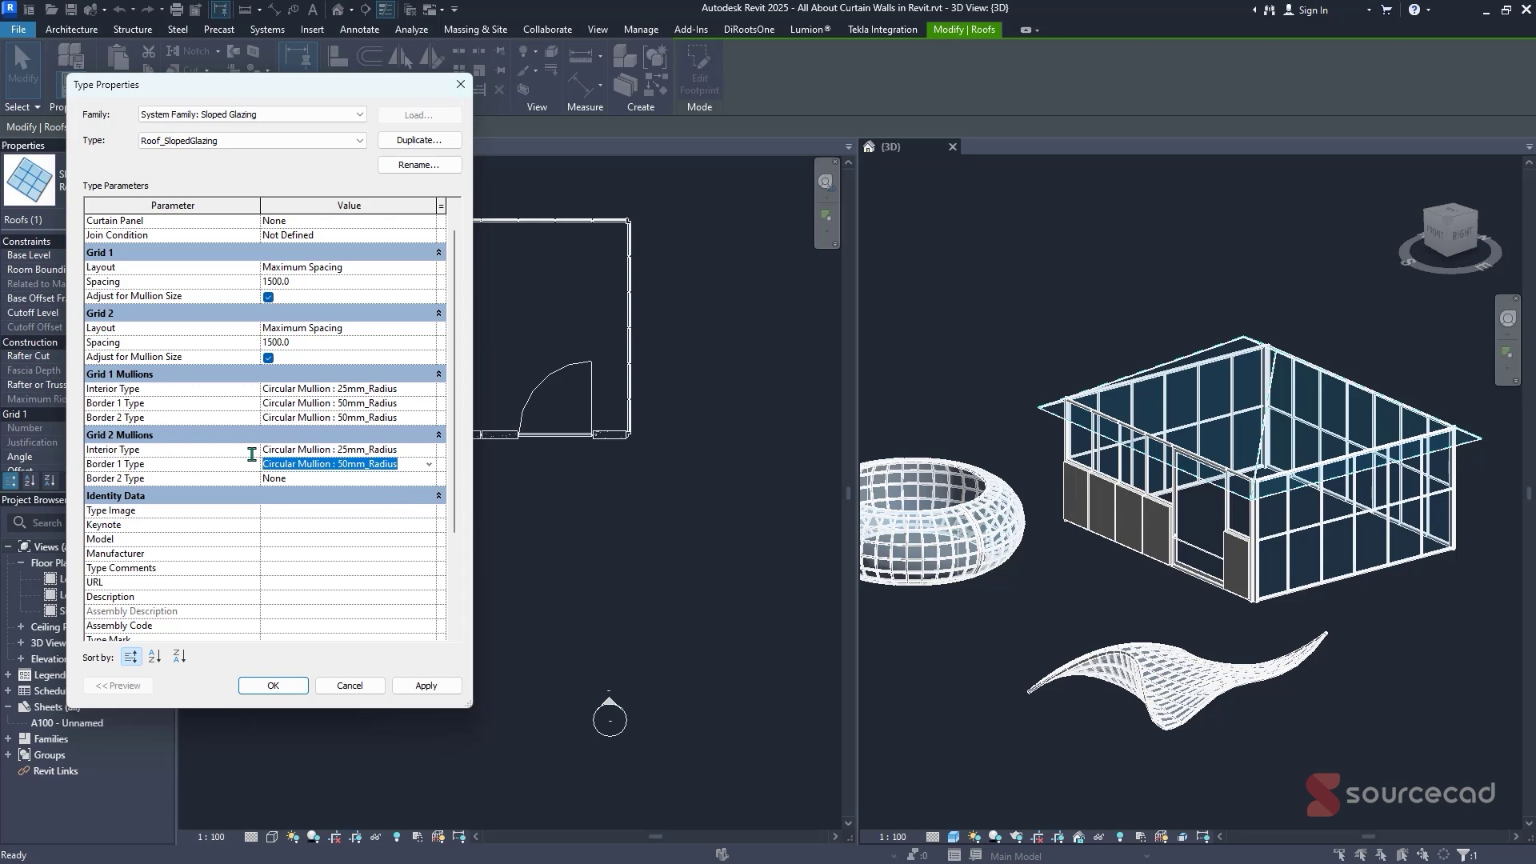
key(ctrl+c)
click(383, 480)
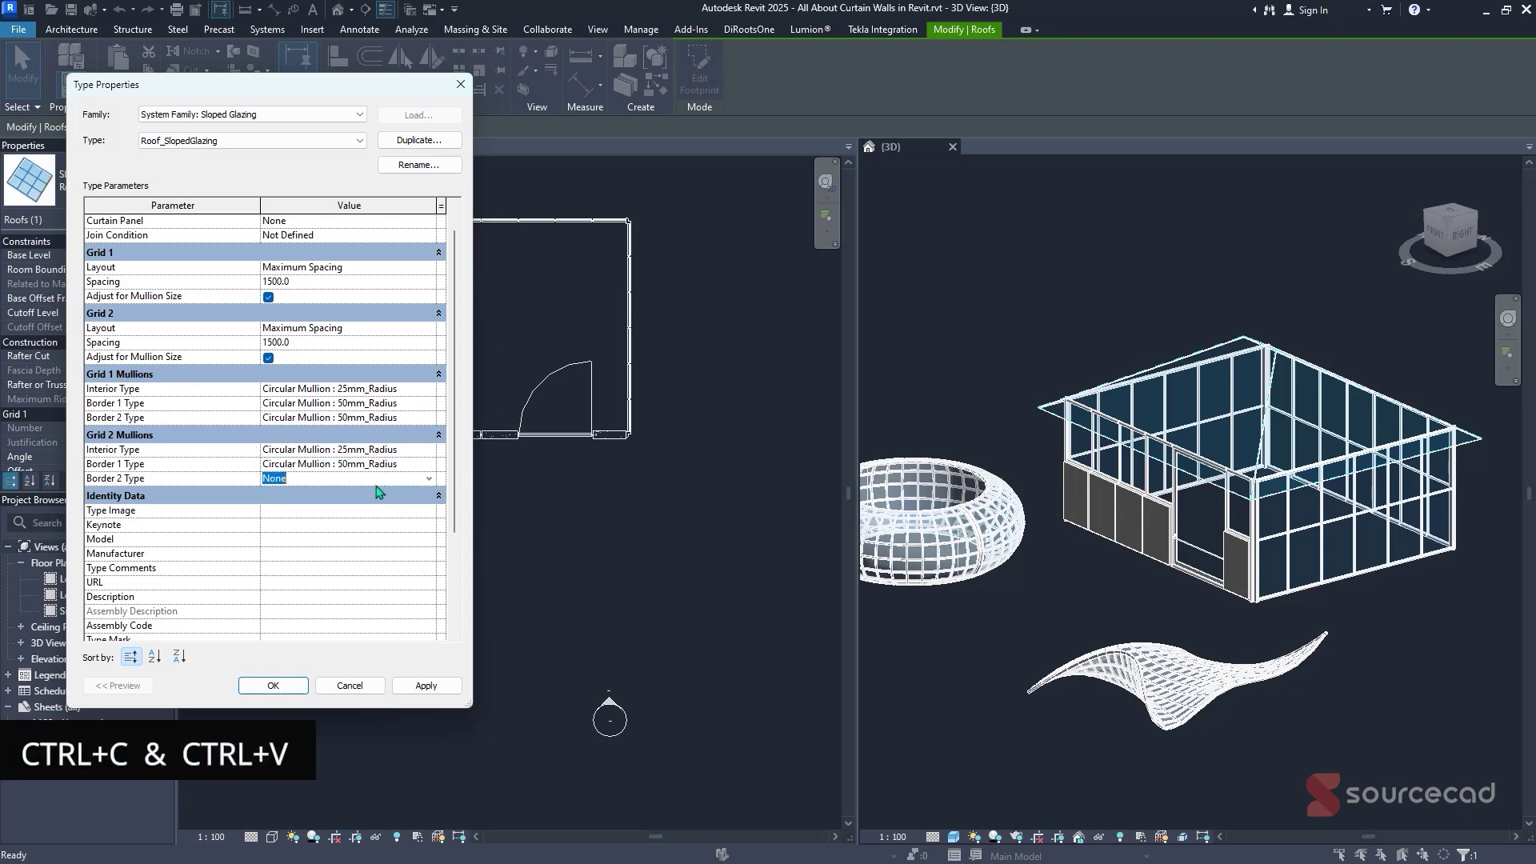
key(ctrl+v)
click(370, 495)
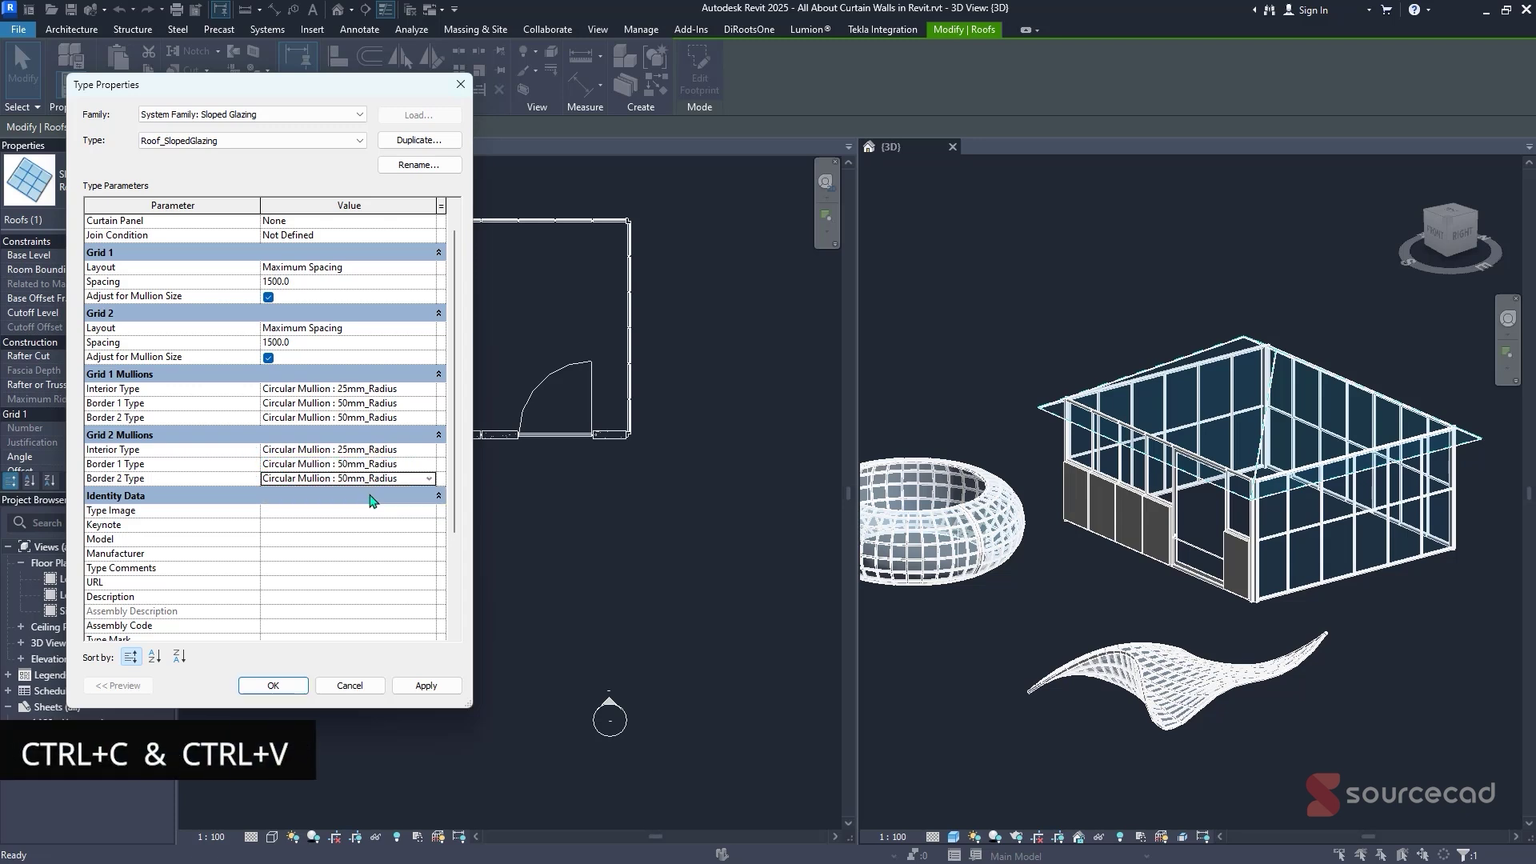
click(272, 686)
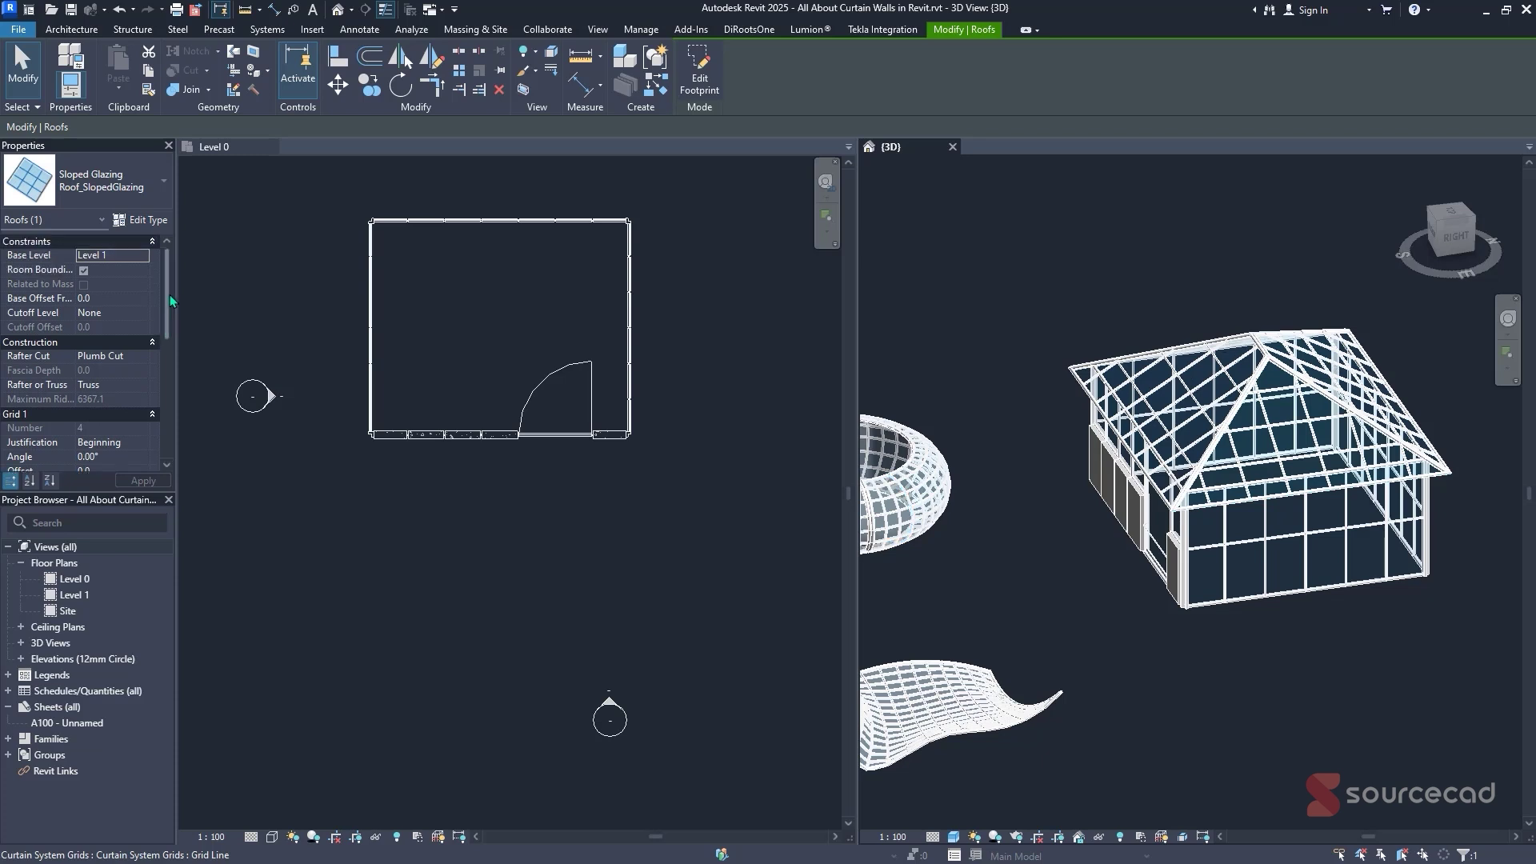
Try End and Center as the roof's Grid 1 justification, and return it to Beginning
drag(167, 307, 174, 355)
scroll(168, 357, down, 1)
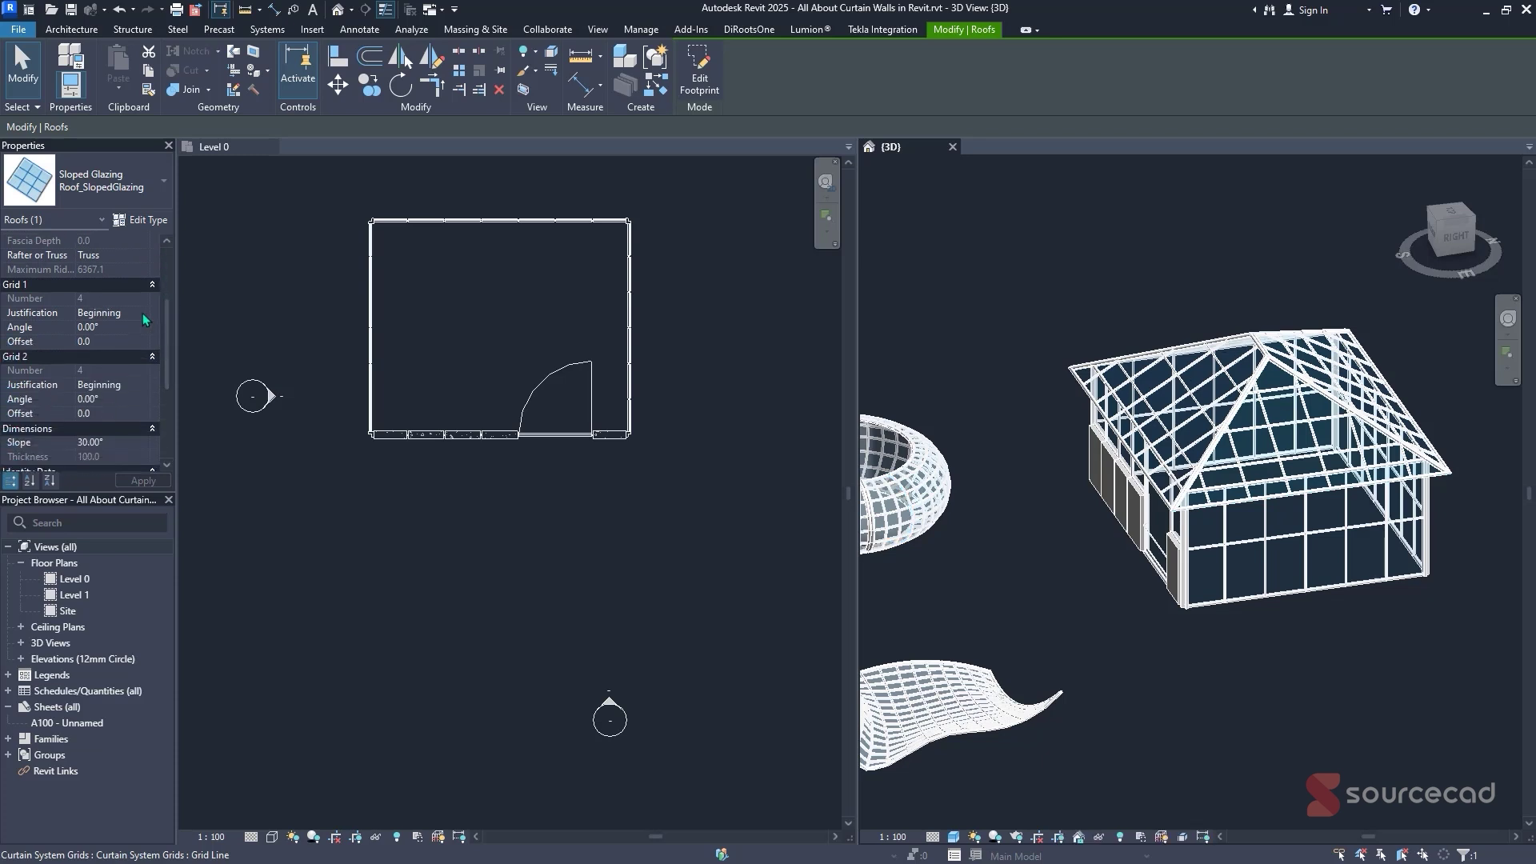
click(145, 318)
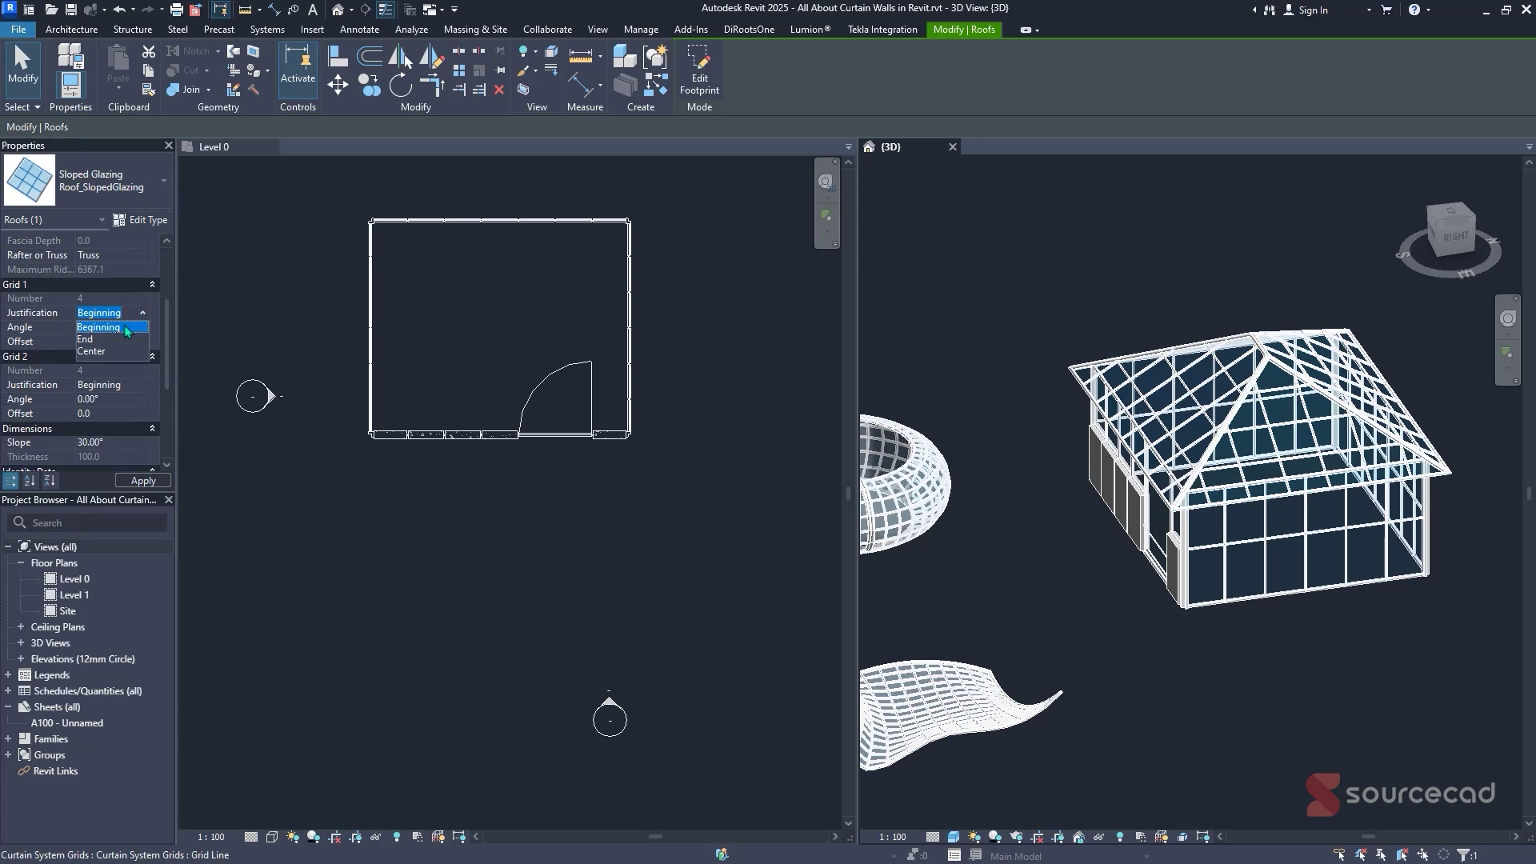
click(127, 331)
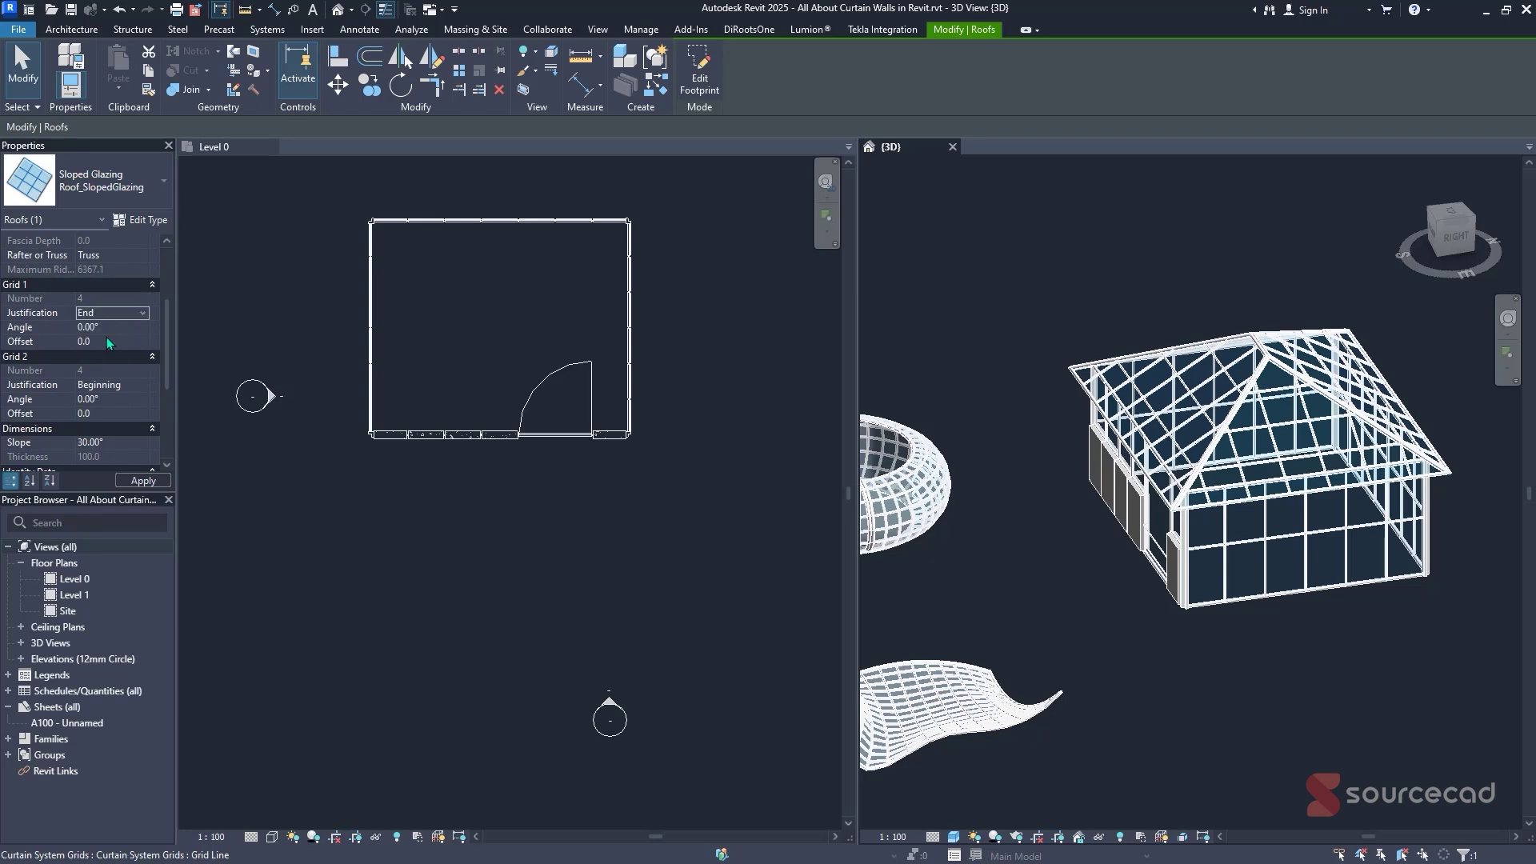
key(Return)
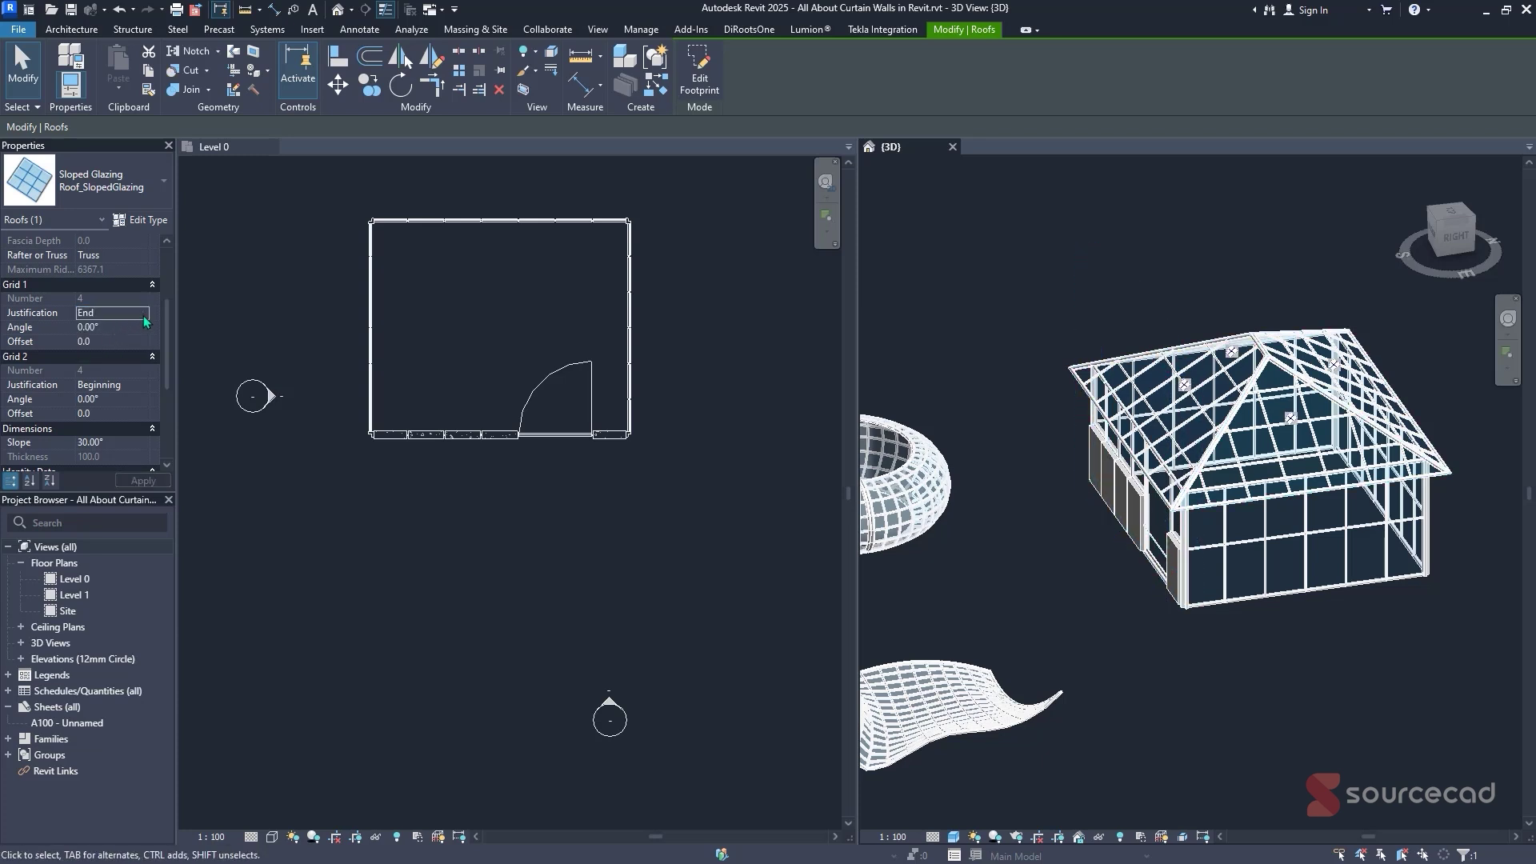
click(146, 319)
key(Return)
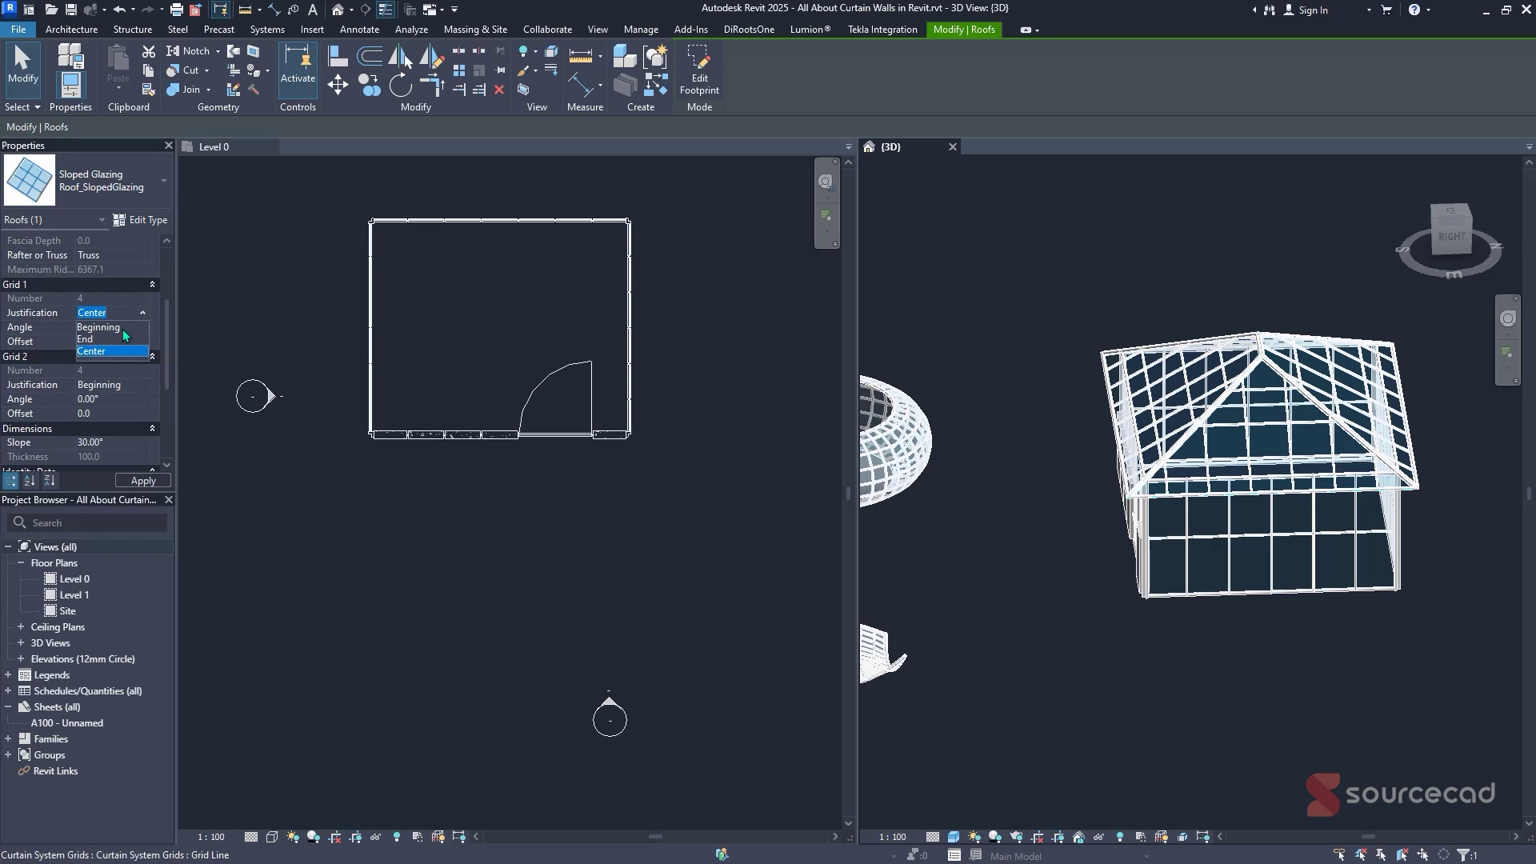
key(Up)
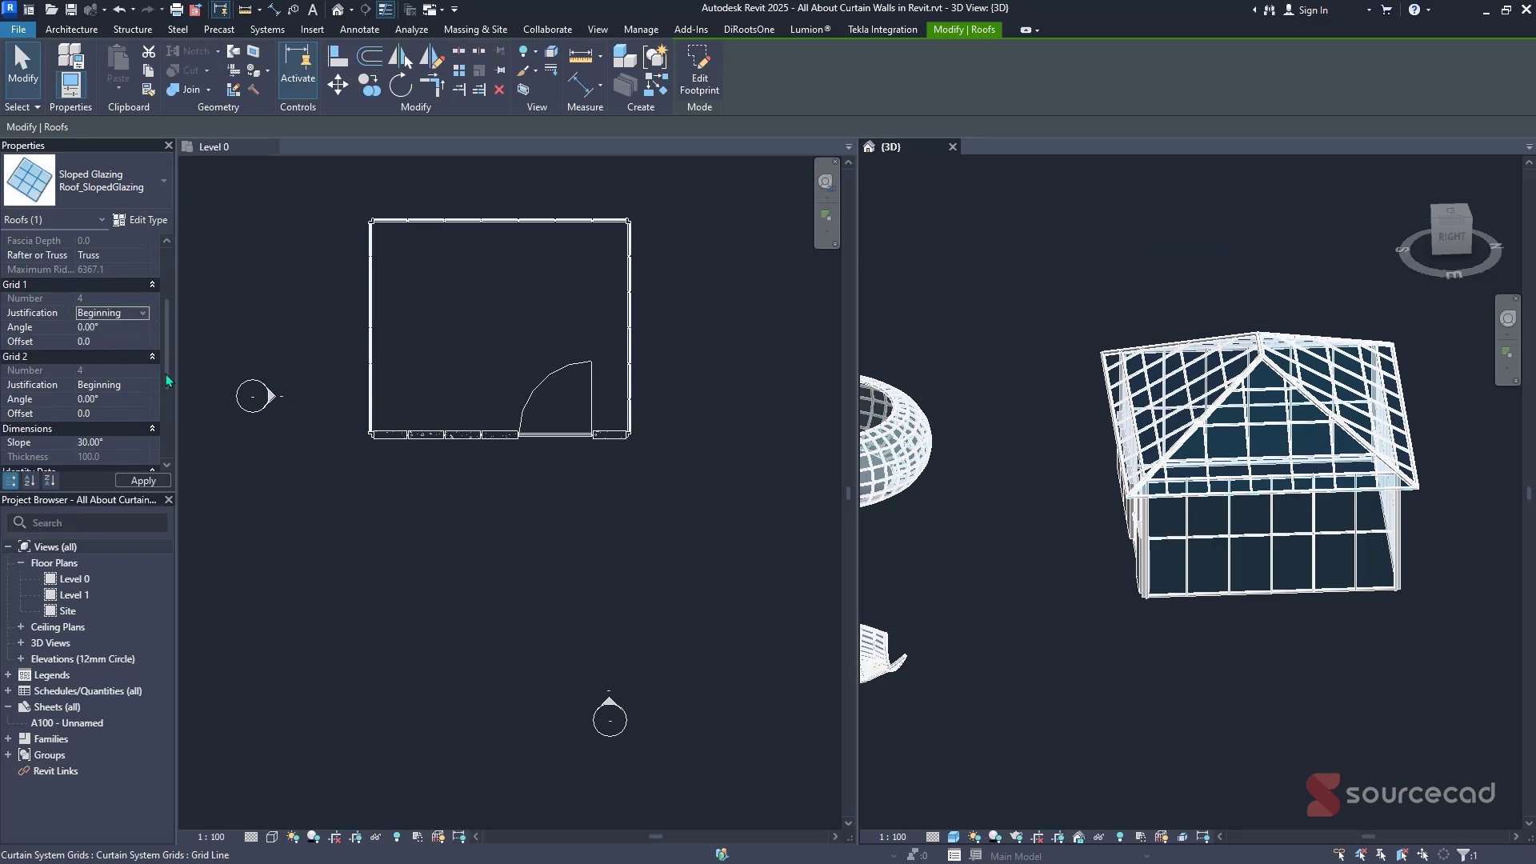
drag(168, 380, 171, 415)
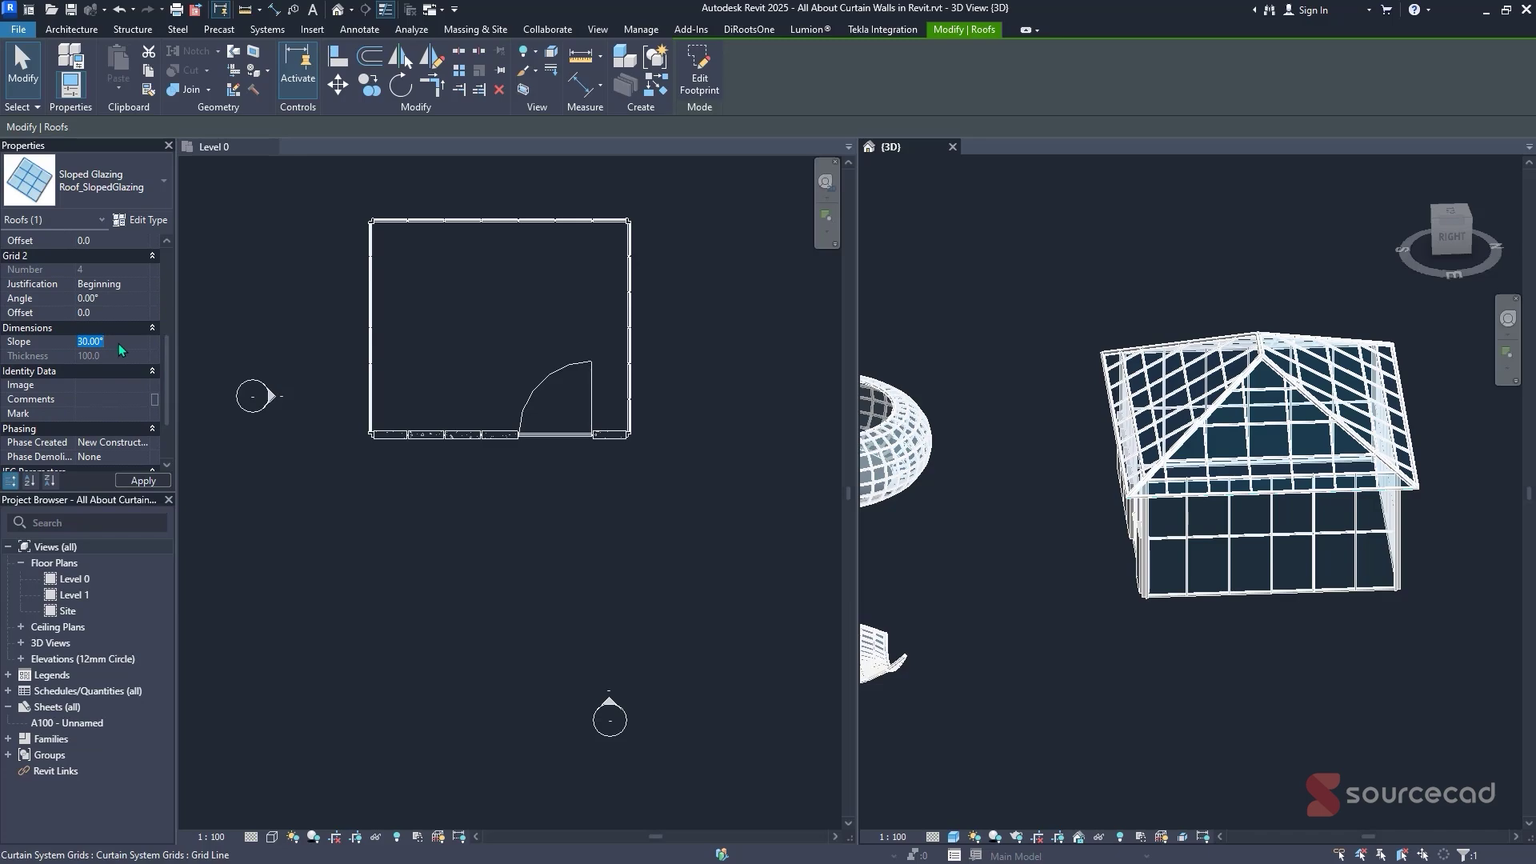
click(1079, 556)
shift+middle_drag(1081, 563, 1086, 433)
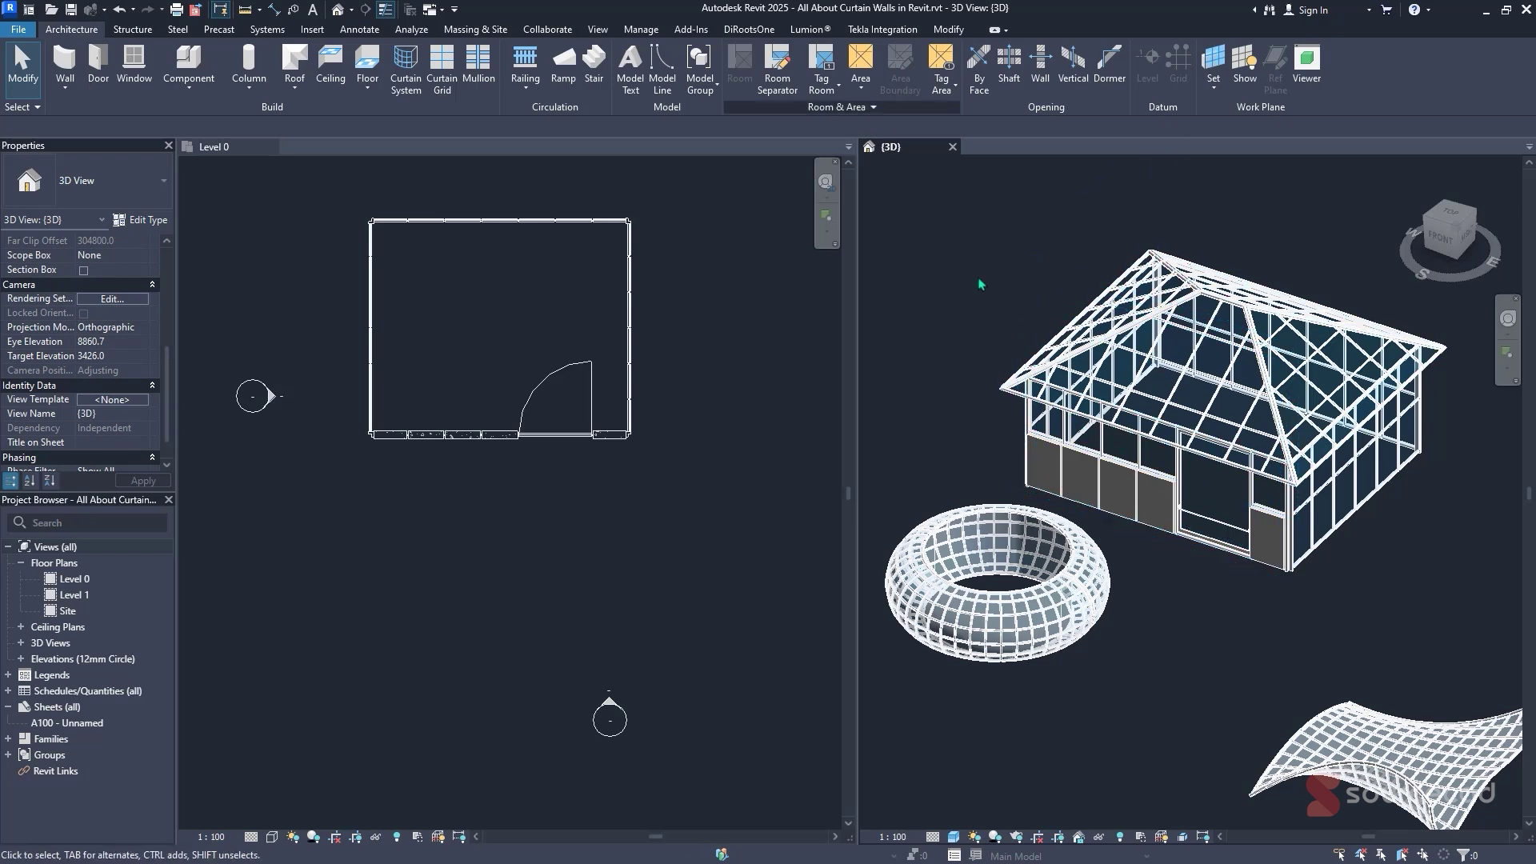
Switch to Lumion and view the glass-roofed room and the curtain systems within the landscaped scene
click(806, 29)
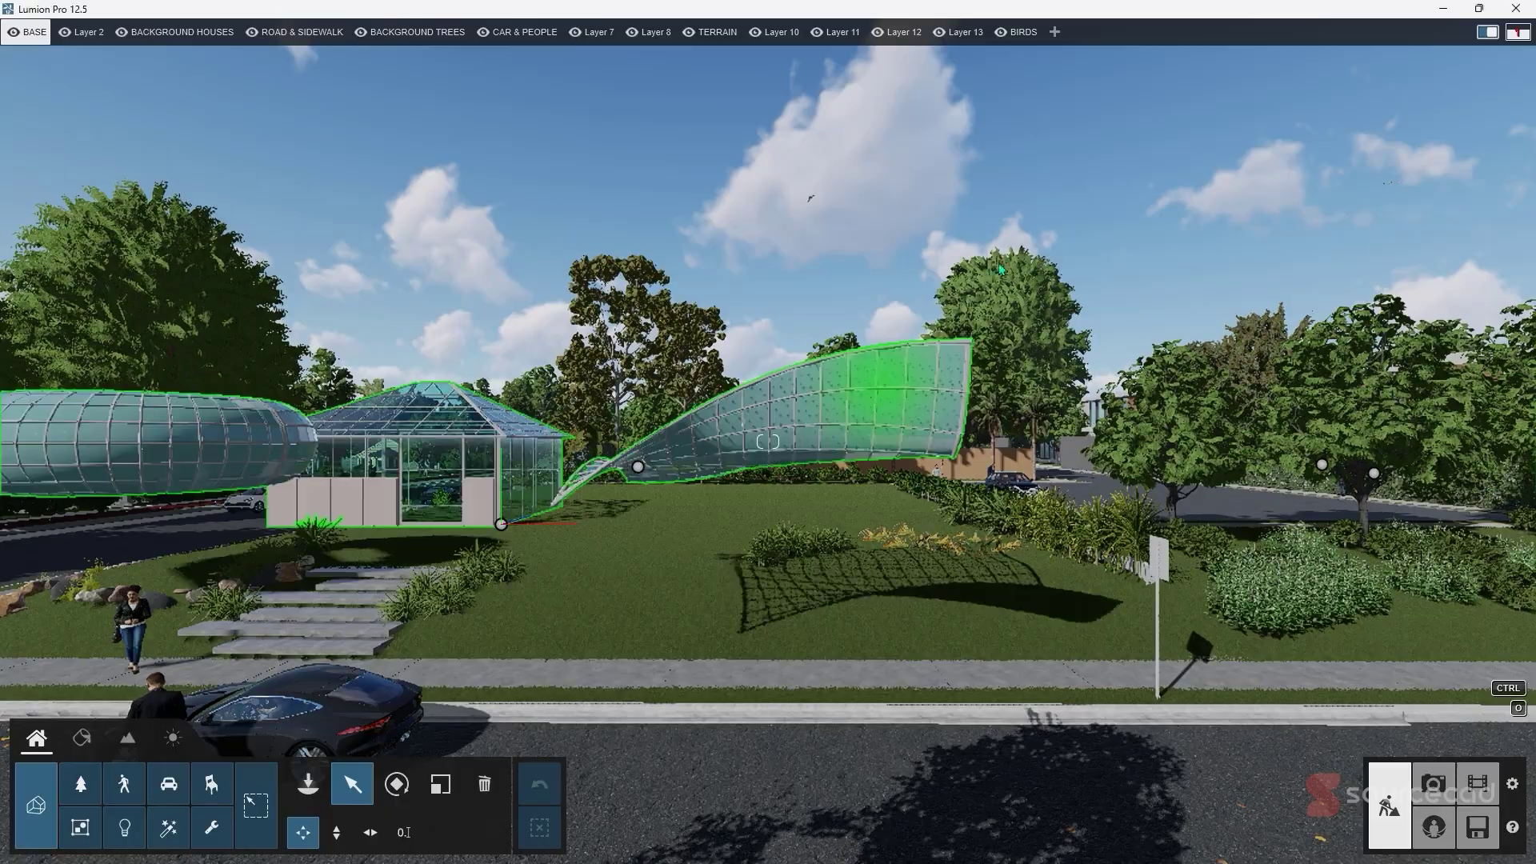
key(shift+1)
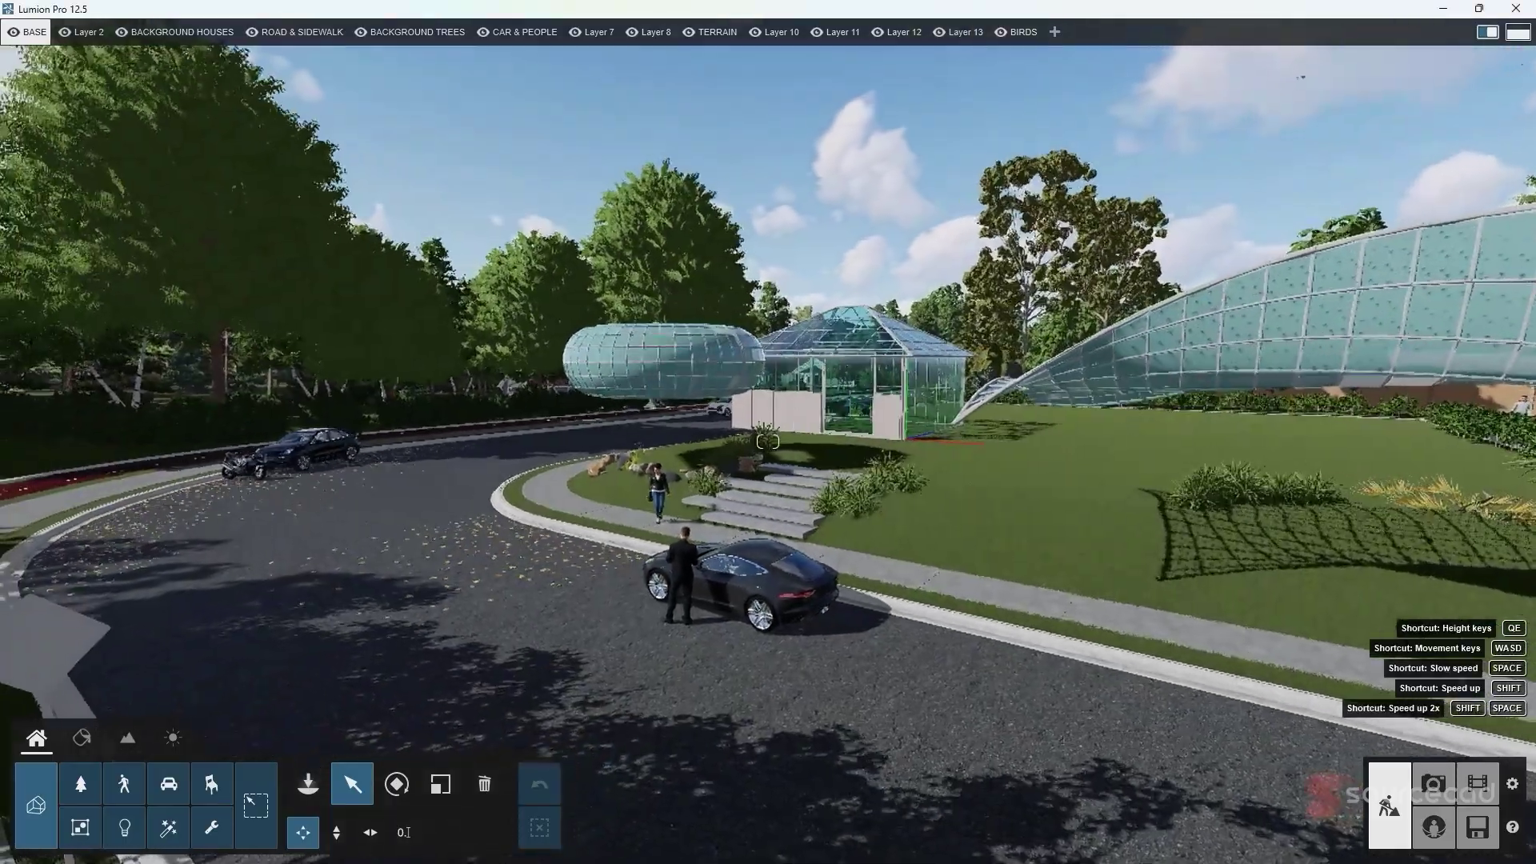